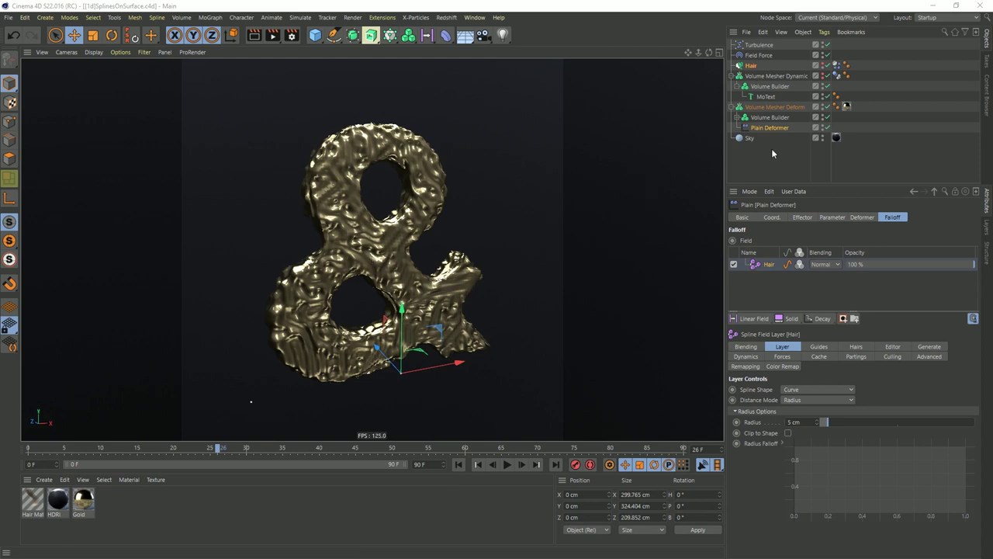
- Change the Text of both MoText objects from & to 8
click(738, 122)
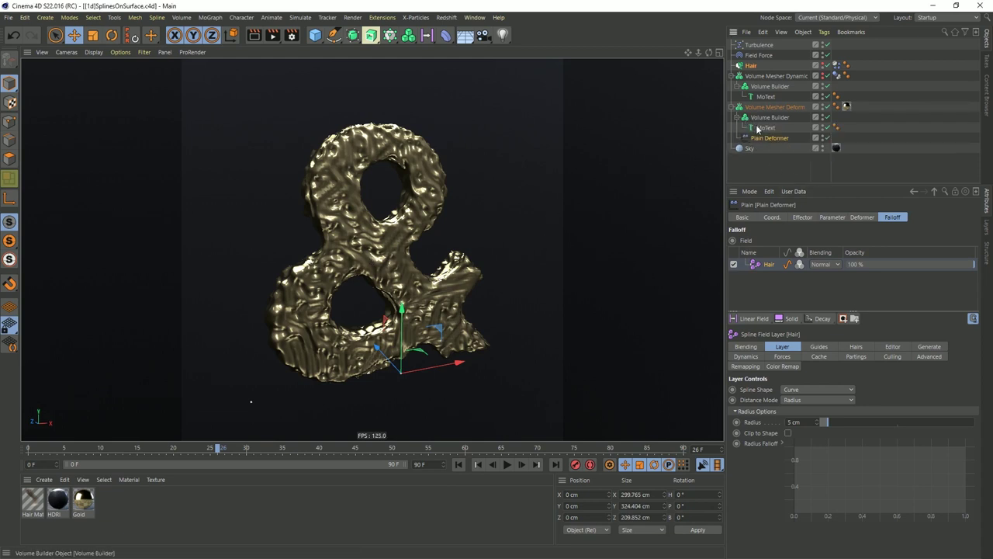
click(766, 127)
ctrl+click(766, 96)
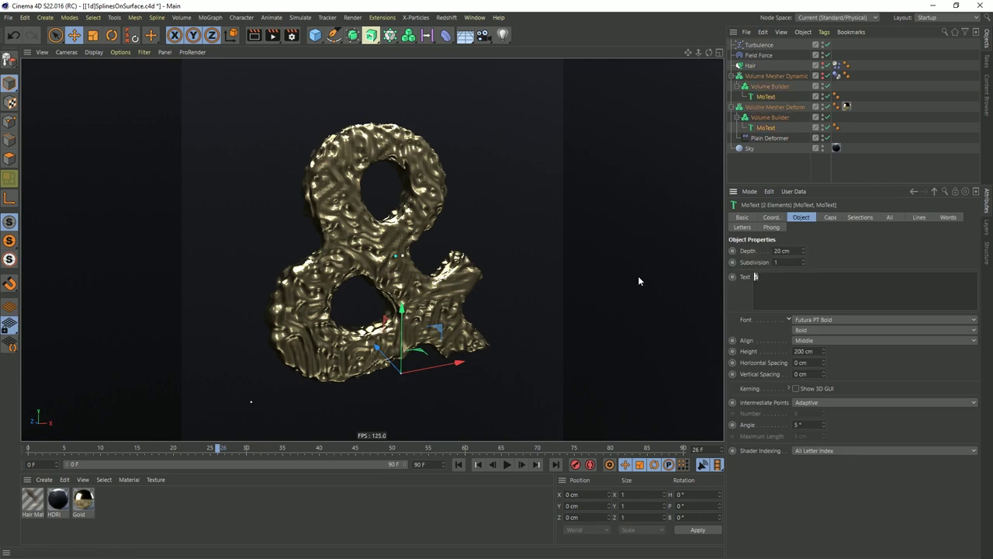
double_click(779, 280)
text(8)
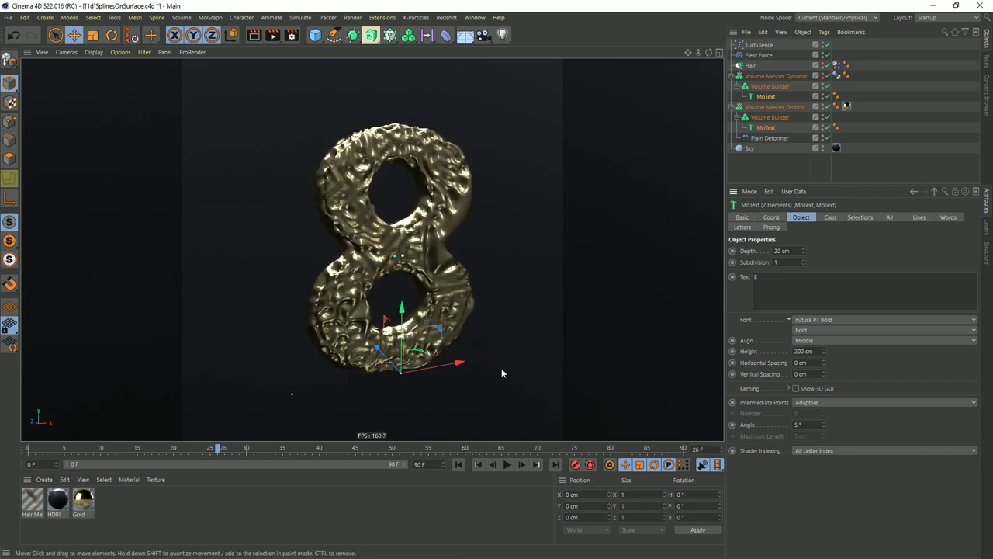
- Rewind the timeline to the first frame and play the simulation briefly
click(750, 65)
click(458, 464)
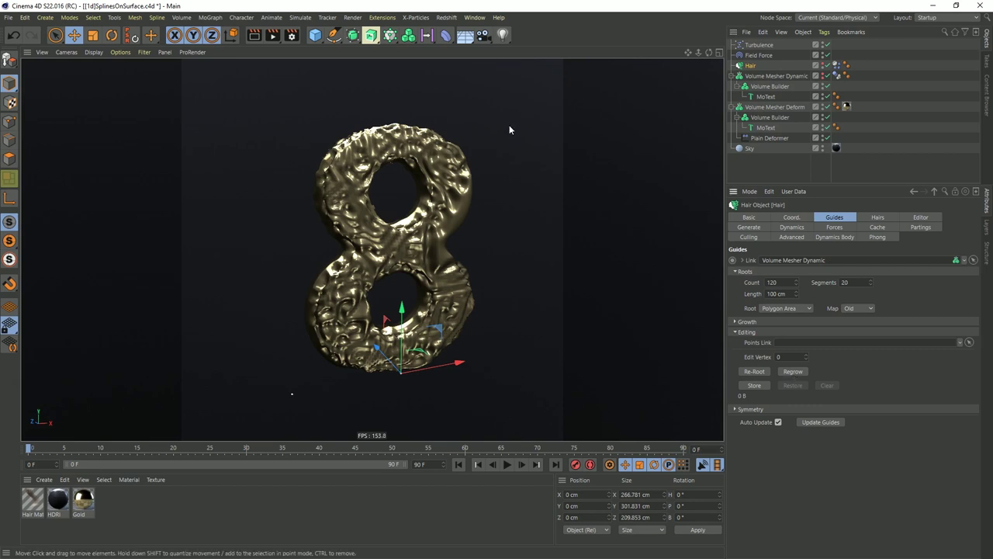
click(506, 464)
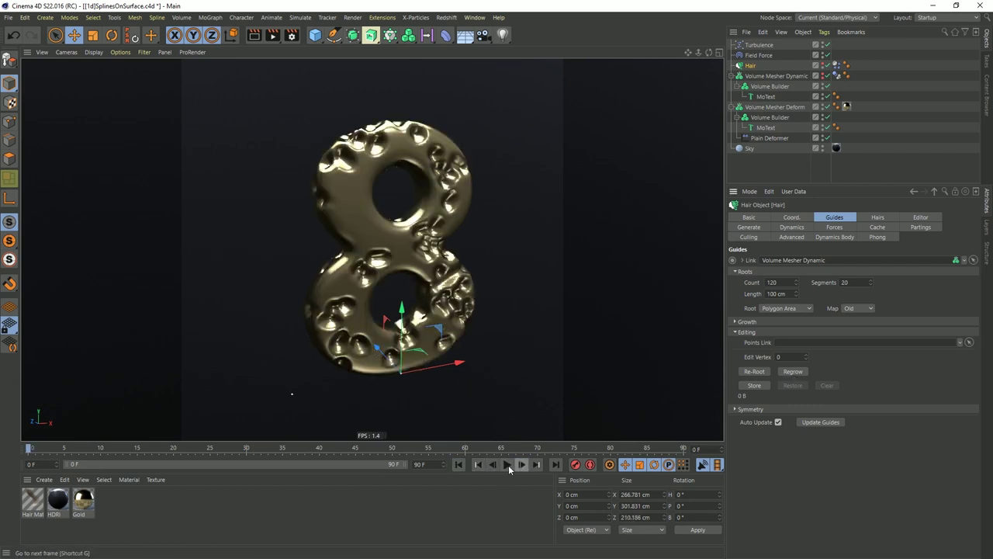
click(507, 465)
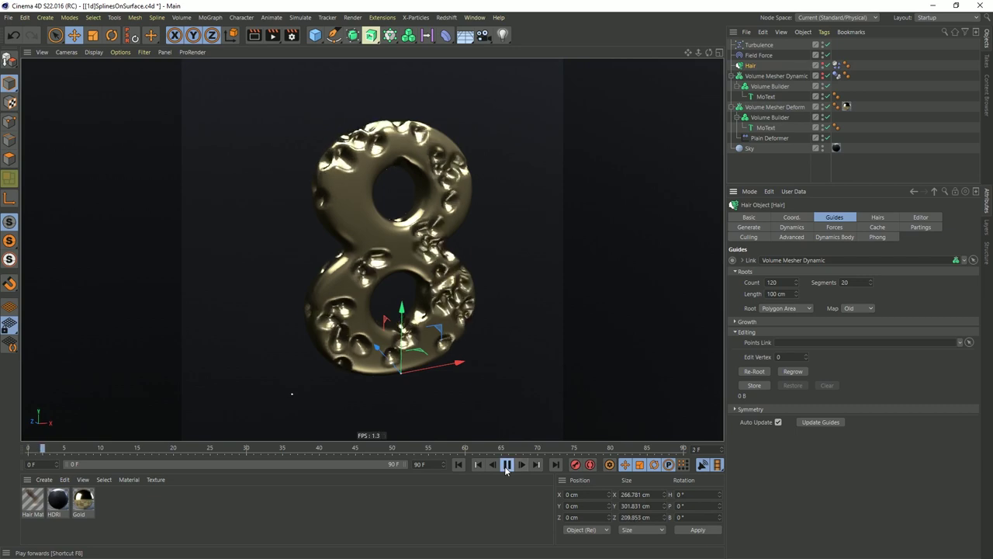
click(507, 463)
- Set both MoText objects' Text back to &
click(766, 127)
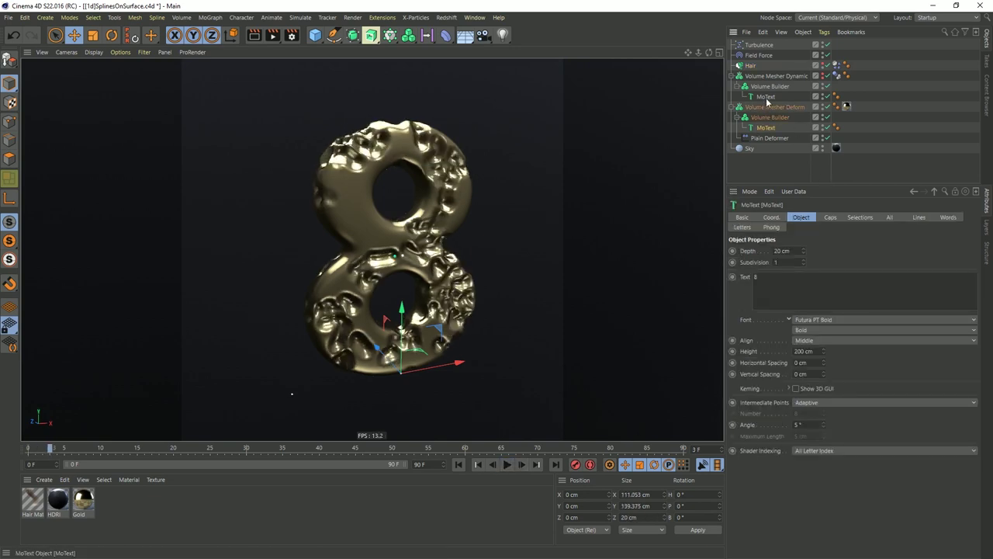
ctrl+click(766, 97)
double_click(809, 277)
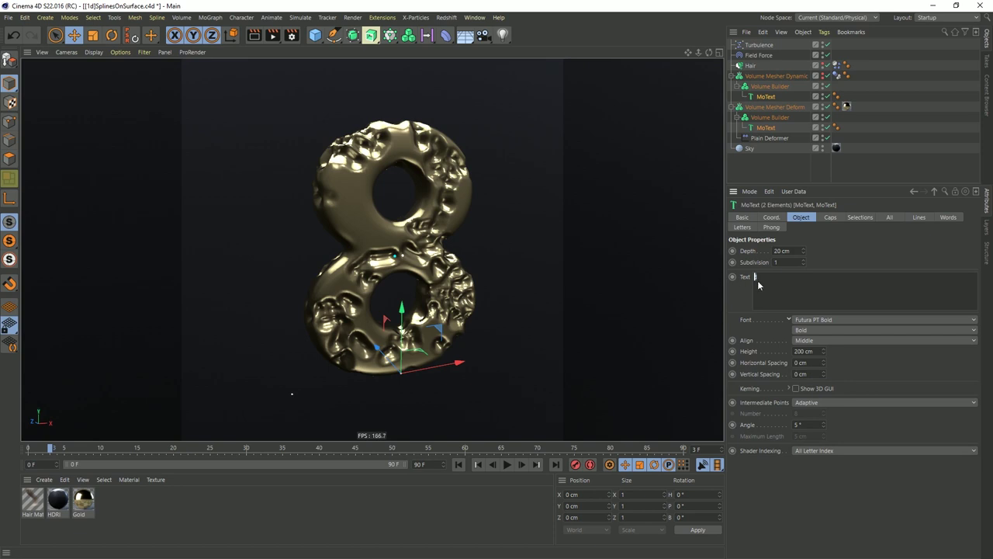
text(&)
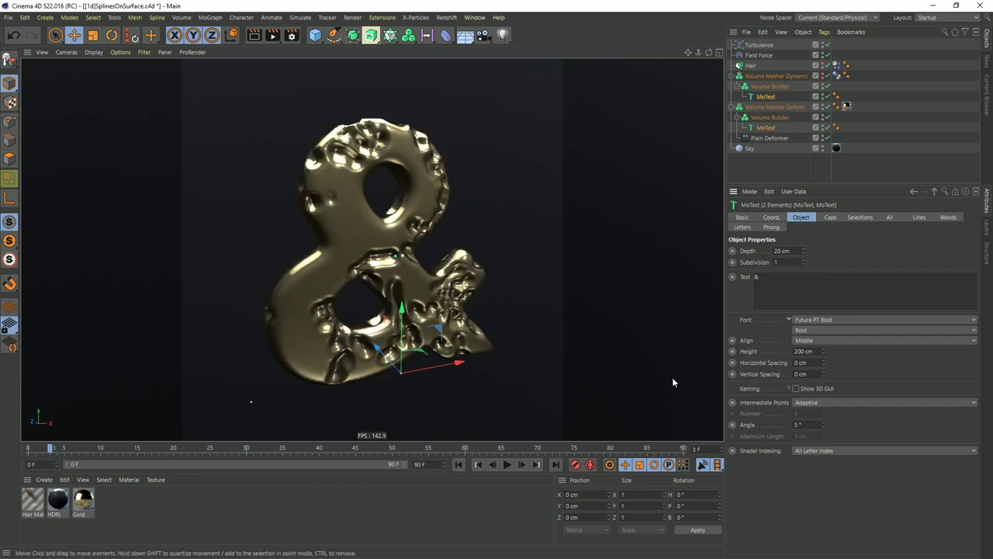
click(987, 93)
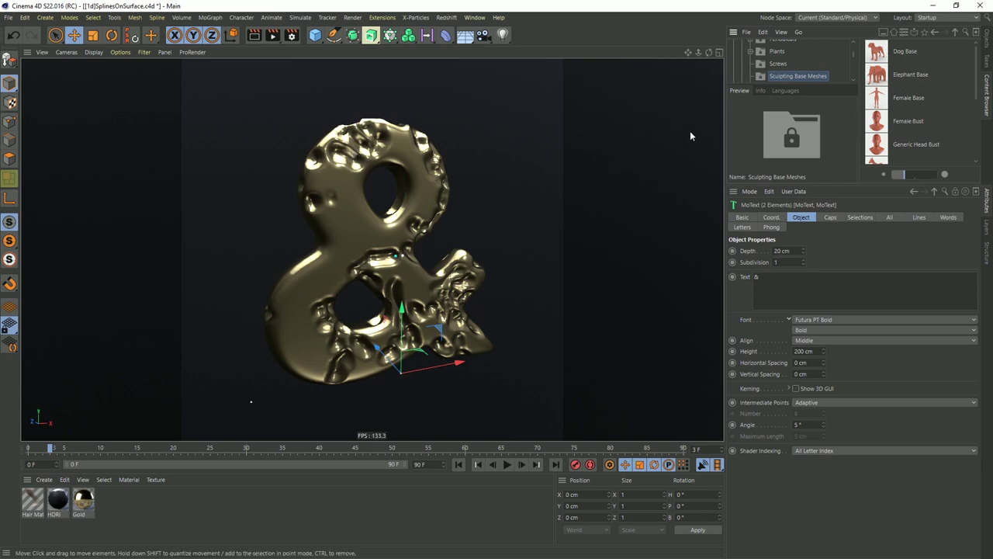
click(987, 41)
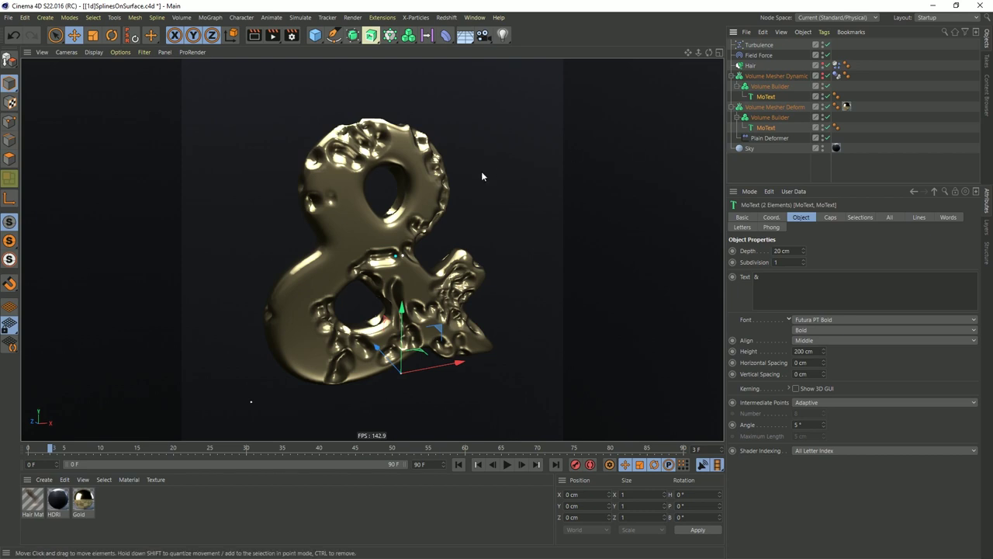
click(790, 108)
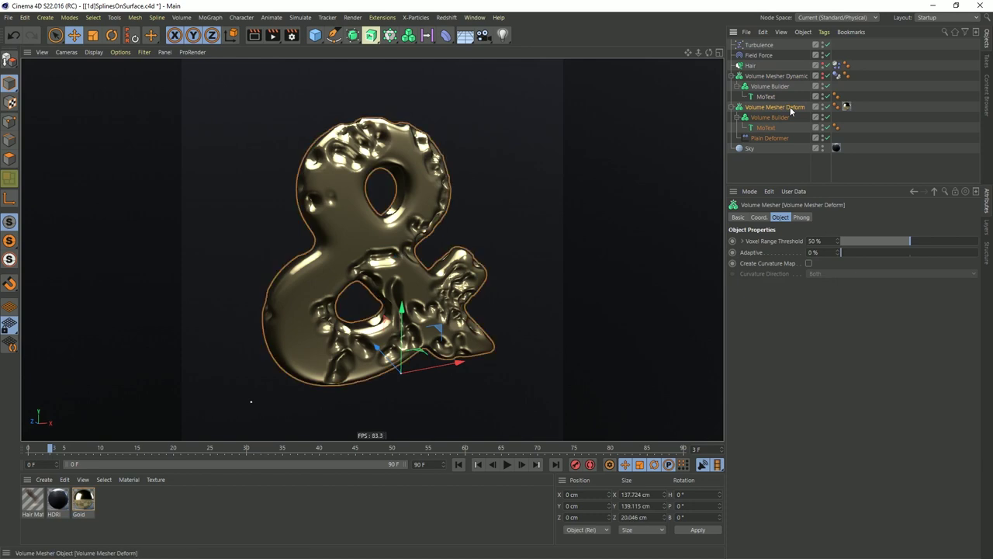
- Give the Gold material a Silver Fresnel preset with 0% roughness, then add a new material
double_click(84, 501)
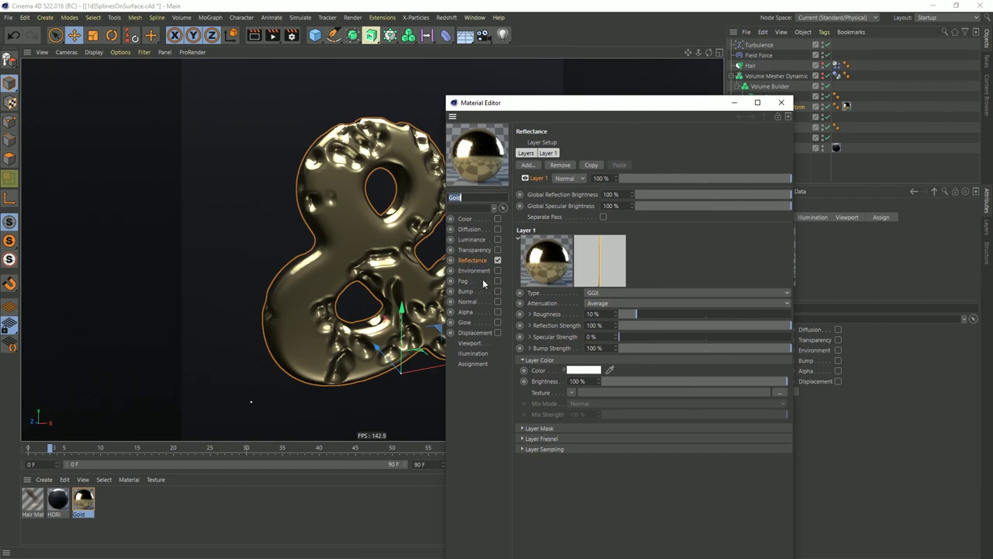
click(555, 439)
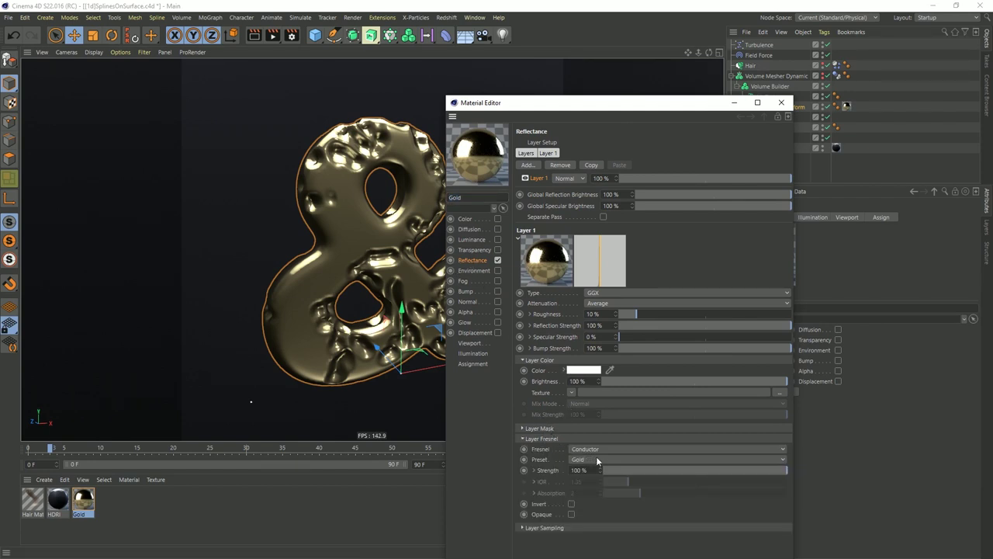
click(580, 459)
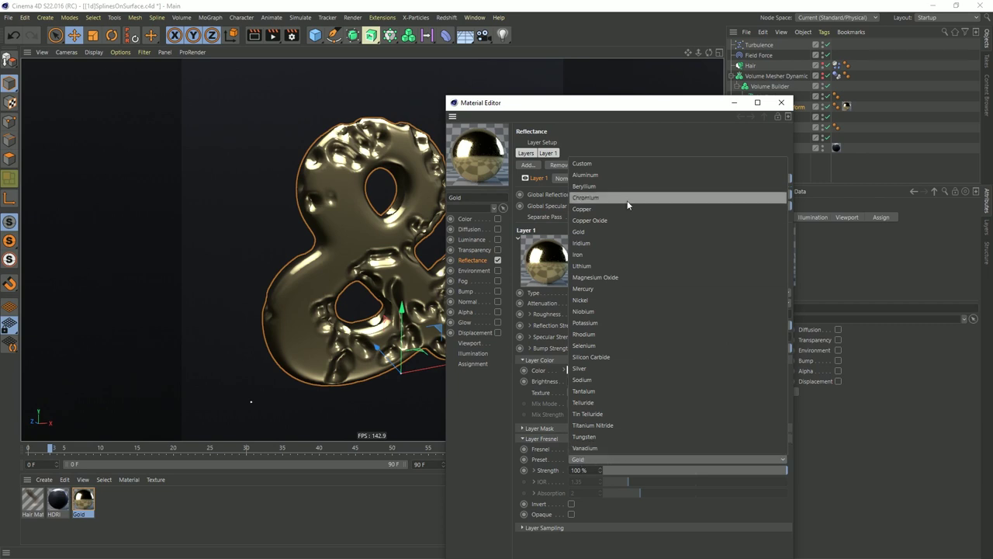
click(589, 371)
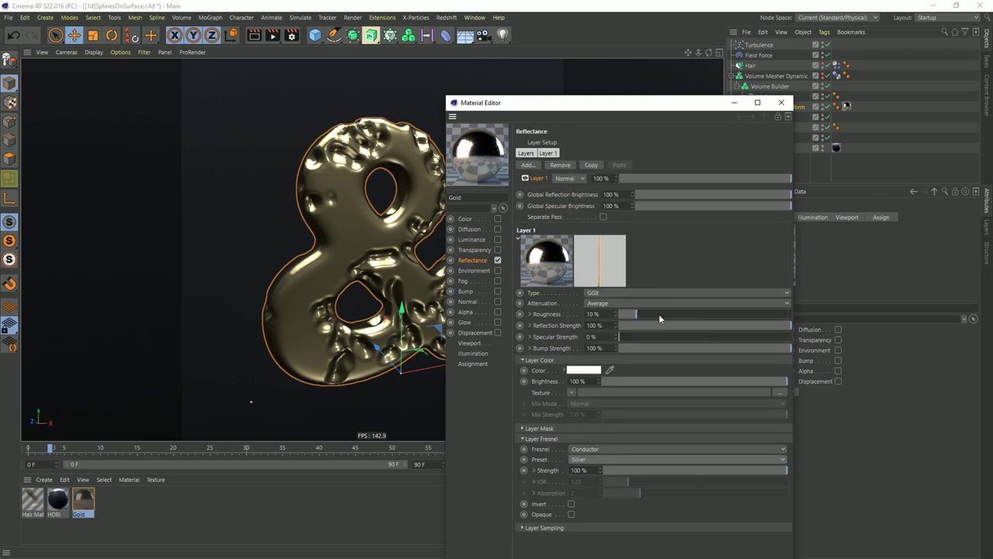
drag(648, 318, 614, 316)
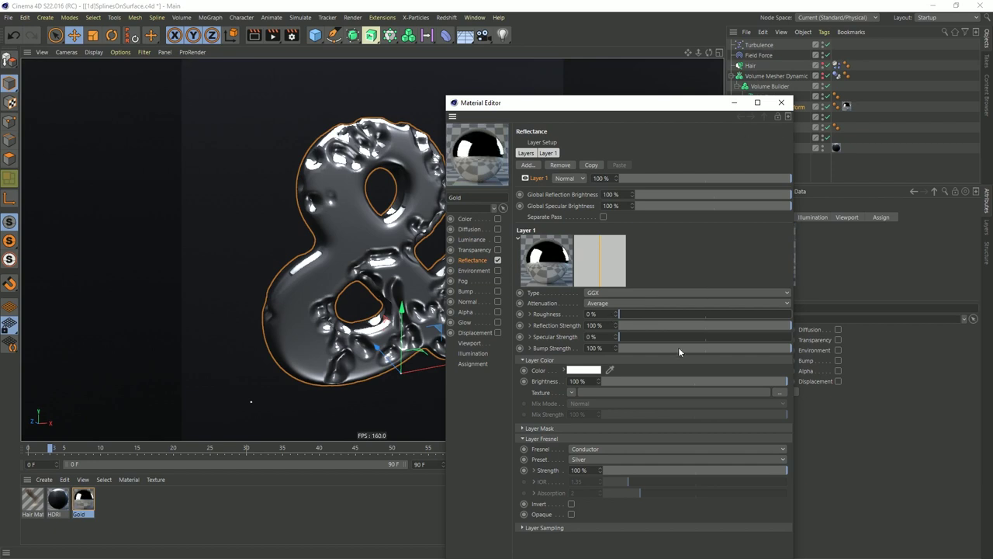
click(781, 101)
double_click(150, 508)
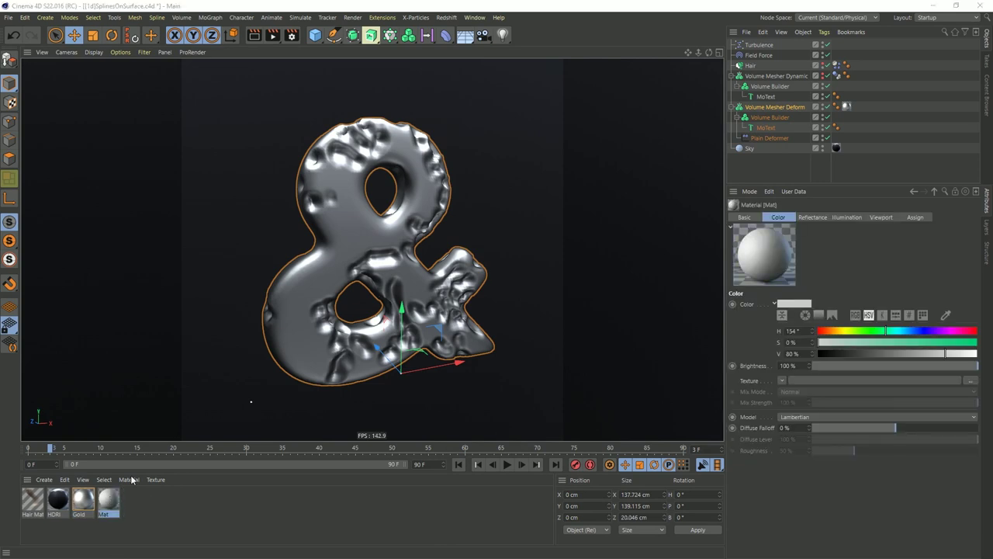
- Make Mat non-reflective, 100%-saturated green, with luminance at H 61°, S 100%, V 56%
double_click(108, 501)
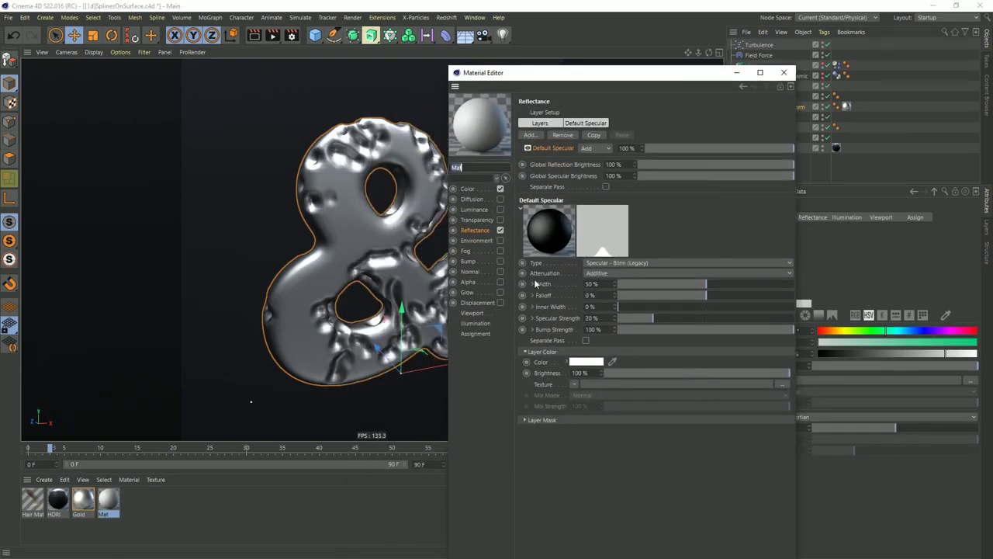
click(500, 231)
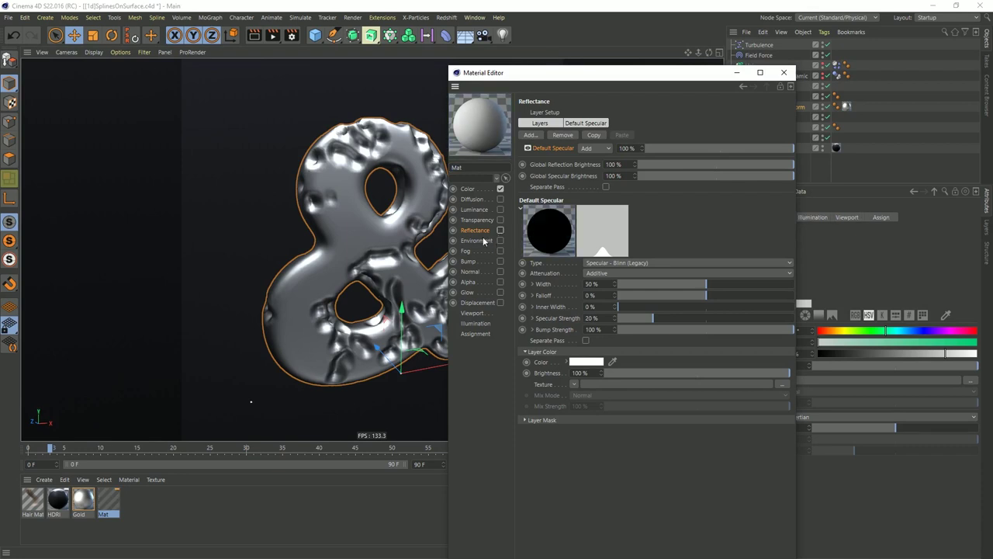
click(477, 191)
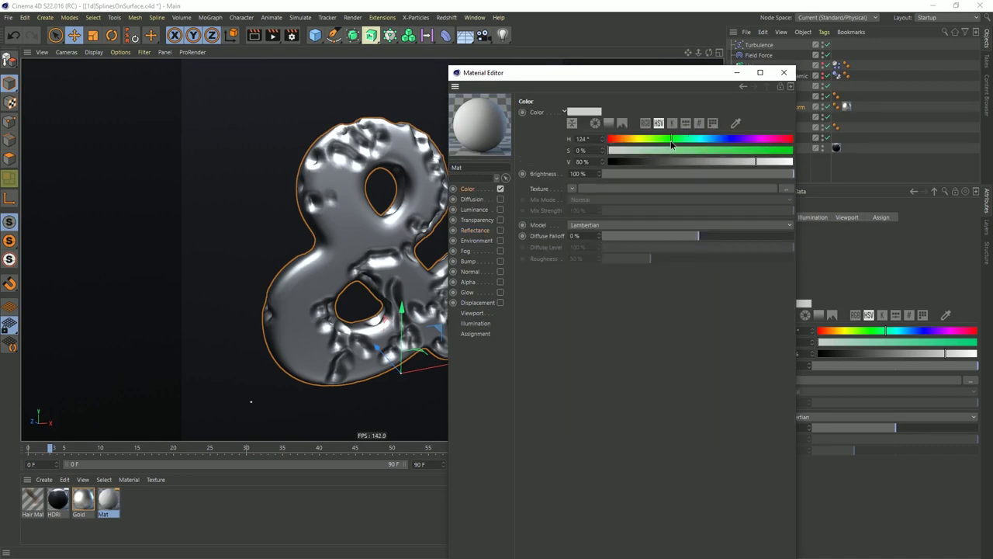
click(737, 151)
drag(744, 153, 810, 151)
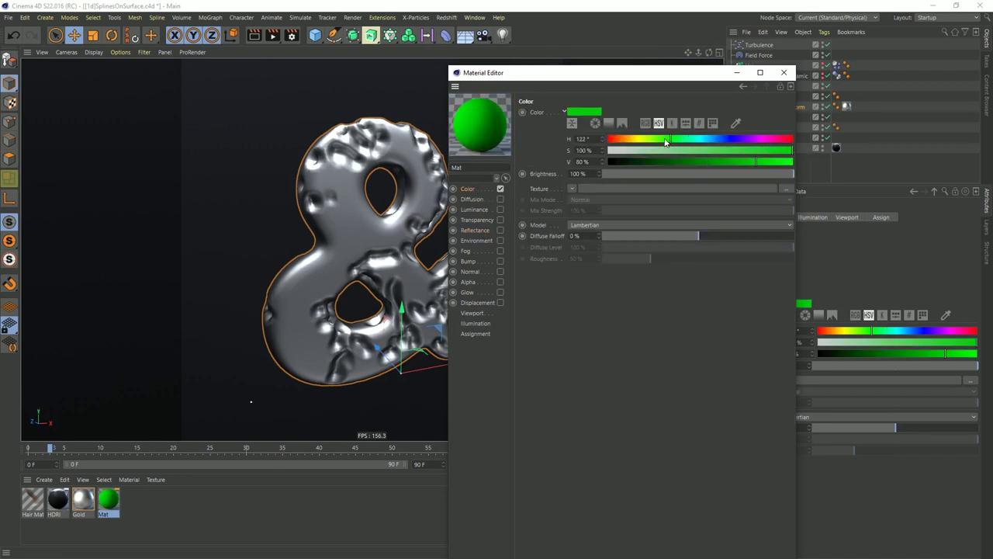
click(500, 210)
drag(653, 140, 639, 142)
drag(741, 151, 795, 151)
drag(717, 162, 711, 161)
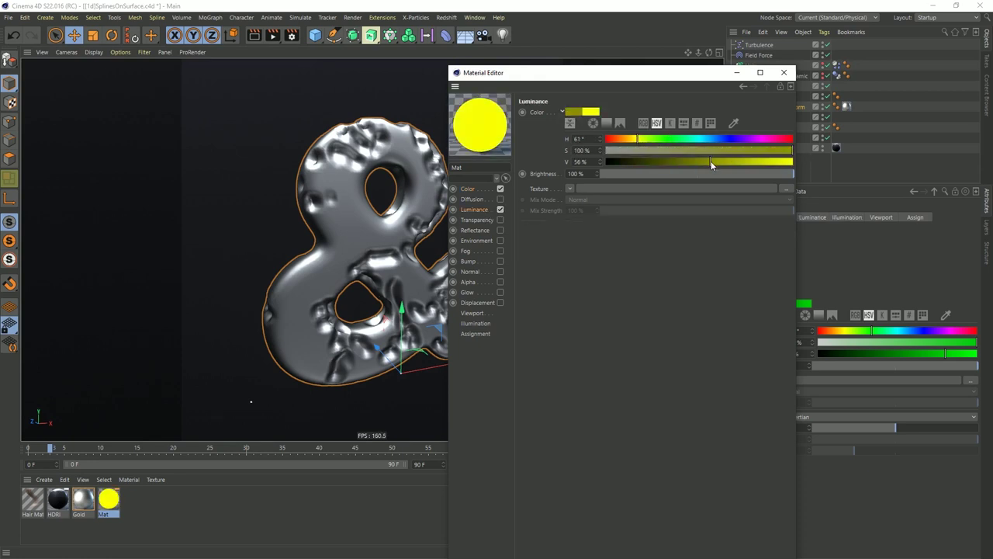
click(784, 73)
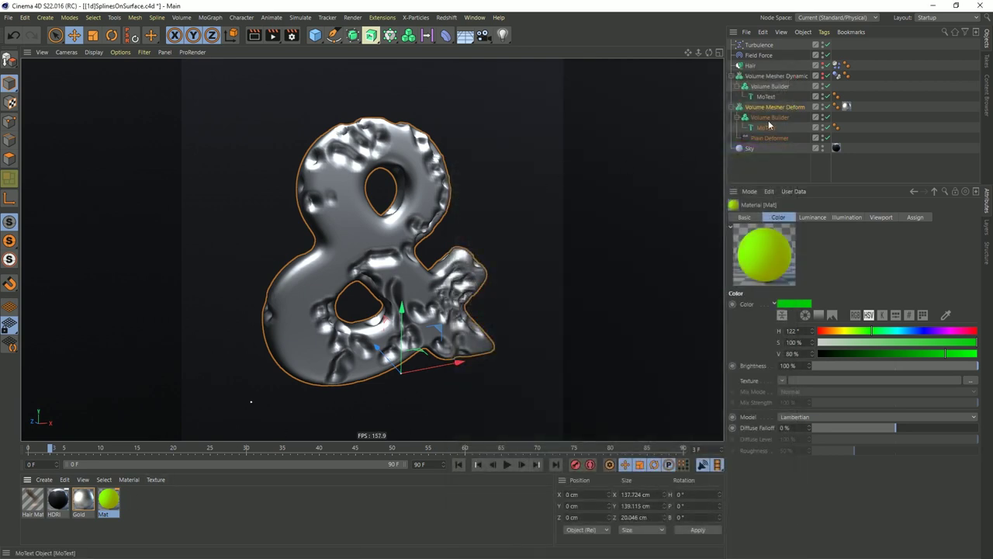
- Copy Volume Mesher Deform as Volume Mesher Deform 2 and assign it the Mat material
ctrl+drag(769, 161, 764, 161)
double_click(776, 159)
key(Return)
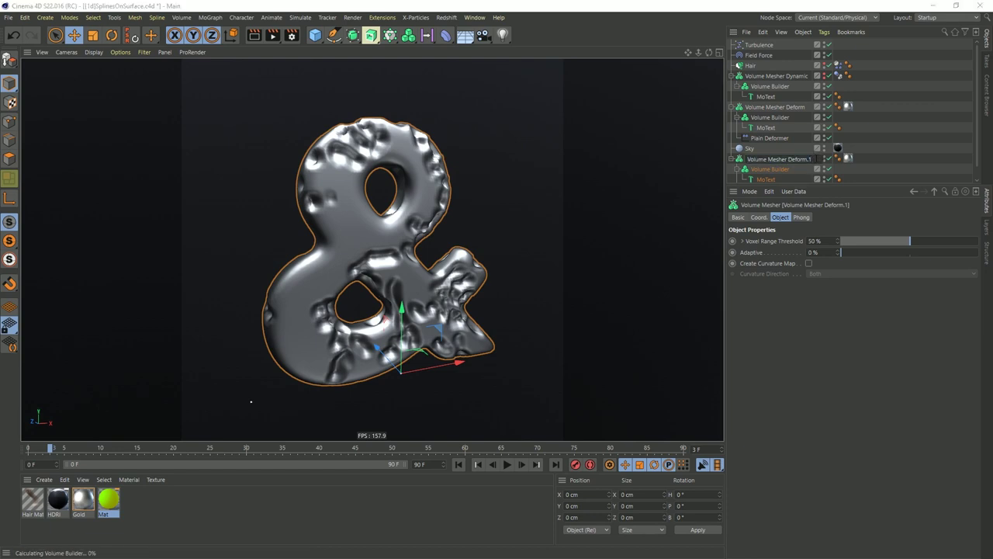
key(Return)
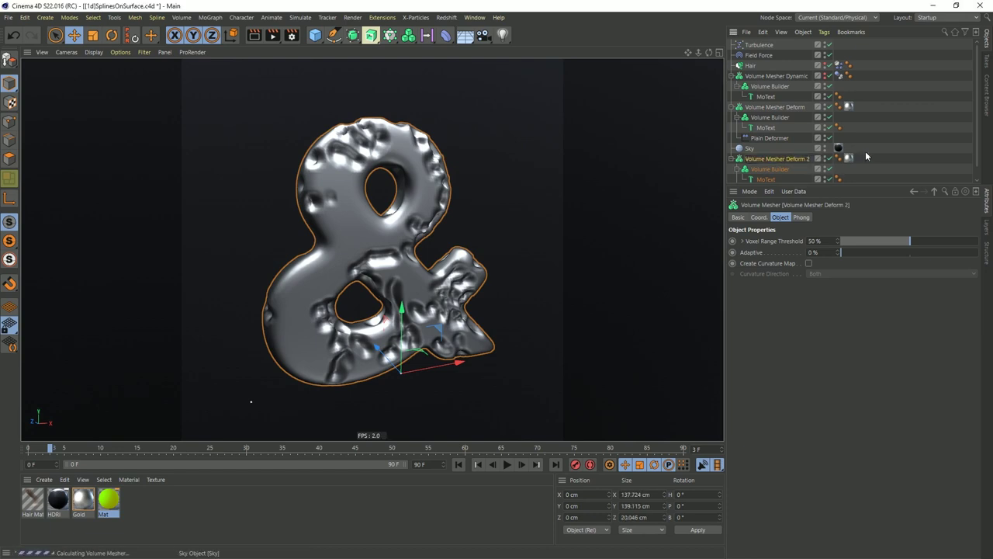
drag(107, 508, 850, 159)
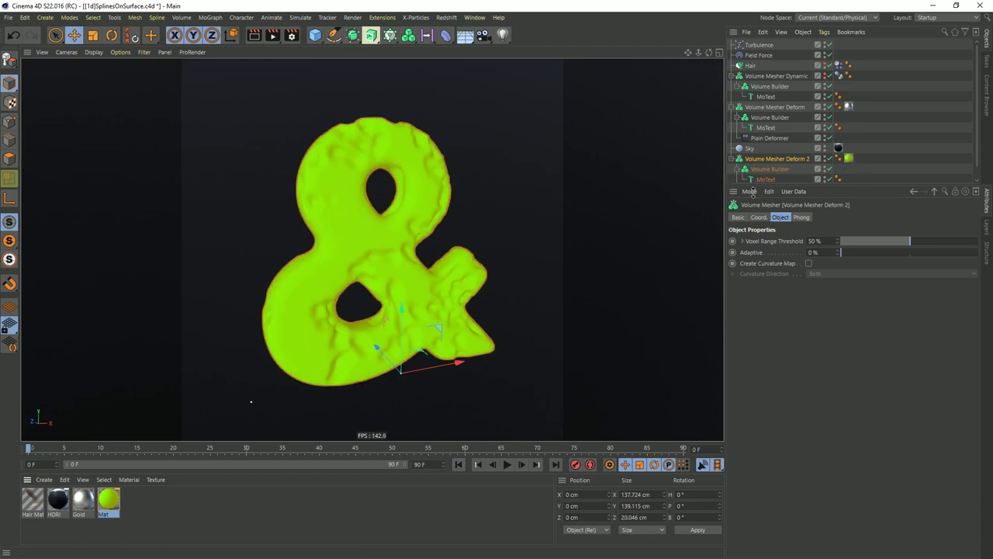
drag(751, 192, 751, 246)
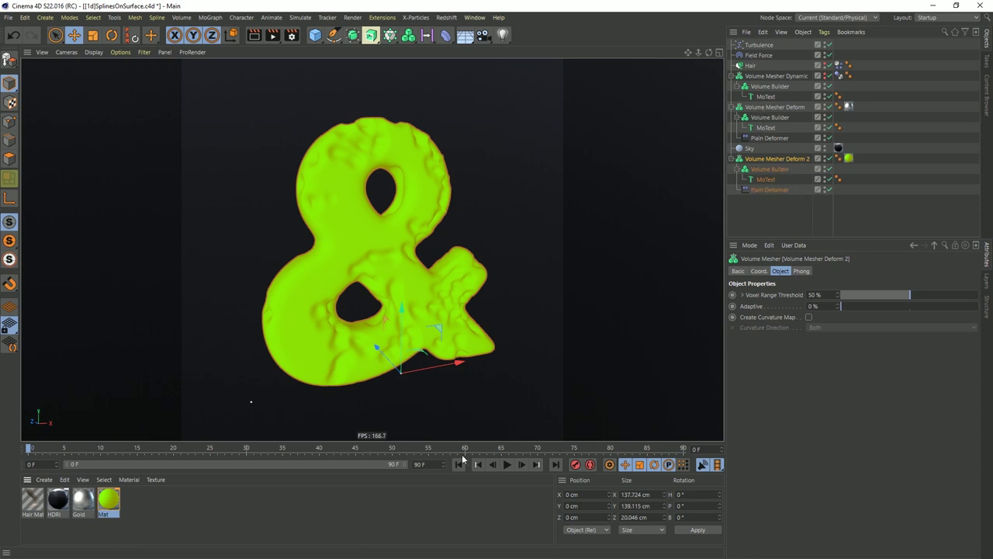
- Play and pause the simulation, then disable the Plain Deformer under Volume Mesher Deform 2
click(507, 465)
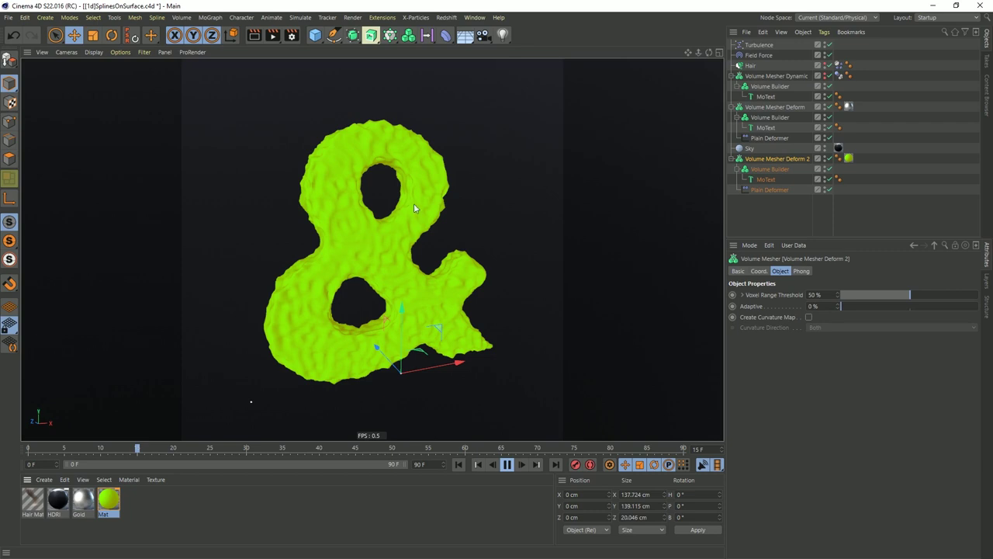
click(507, 464)
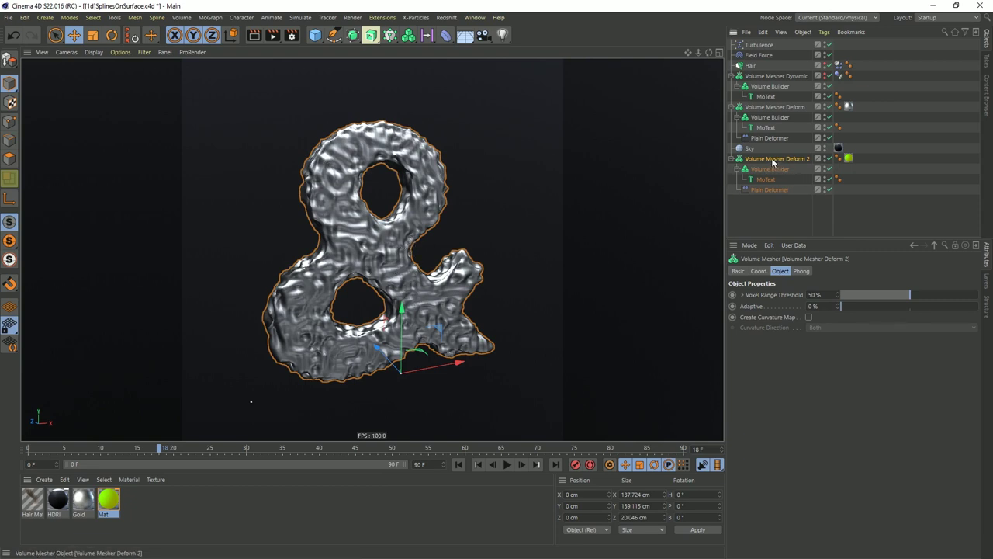
click(827, 189)
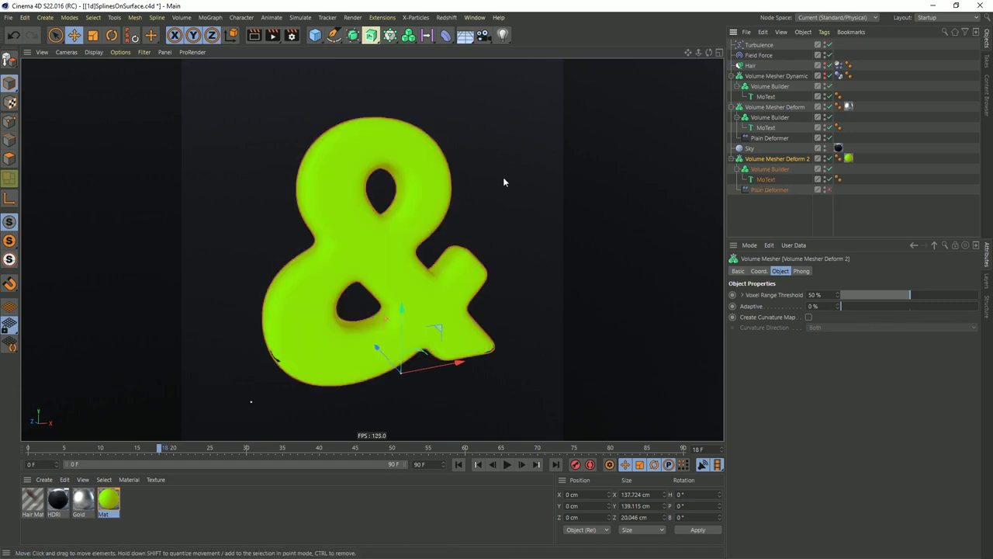
- Add an SDF Dilate and Erode filter to the Volume Builder with a -1 cm offset
click(770, 169)
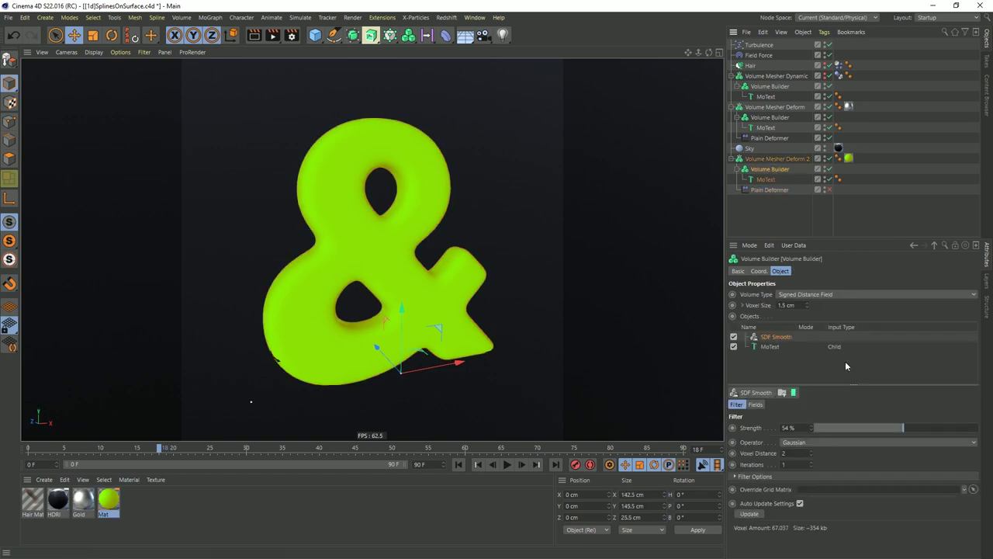
click(756, 392)
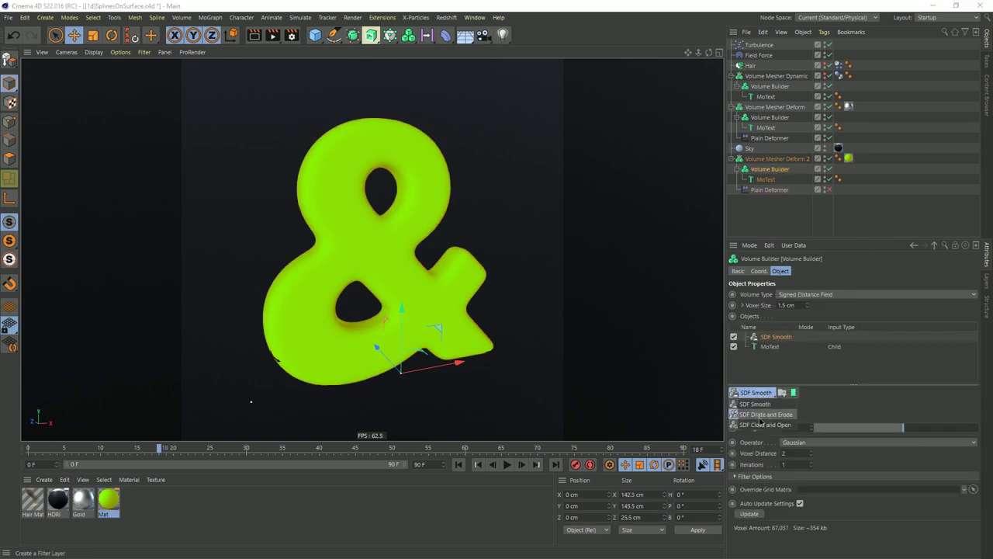
click(776, 414)
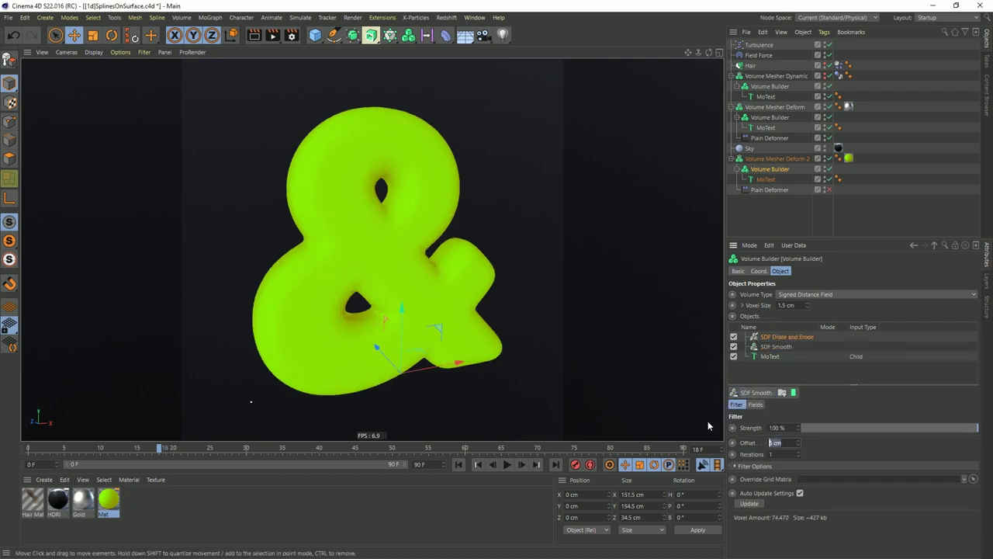
text(-1)
key(Return)
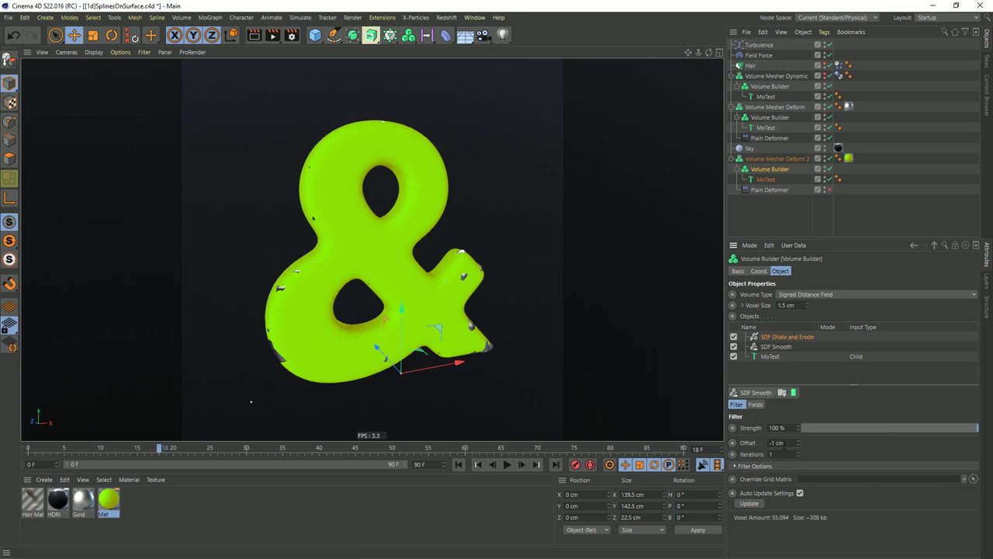
- Lower the filter's Offset to -2 cm, then to -3 cm
double_click(776, 442)
text(-2)
key(Return)
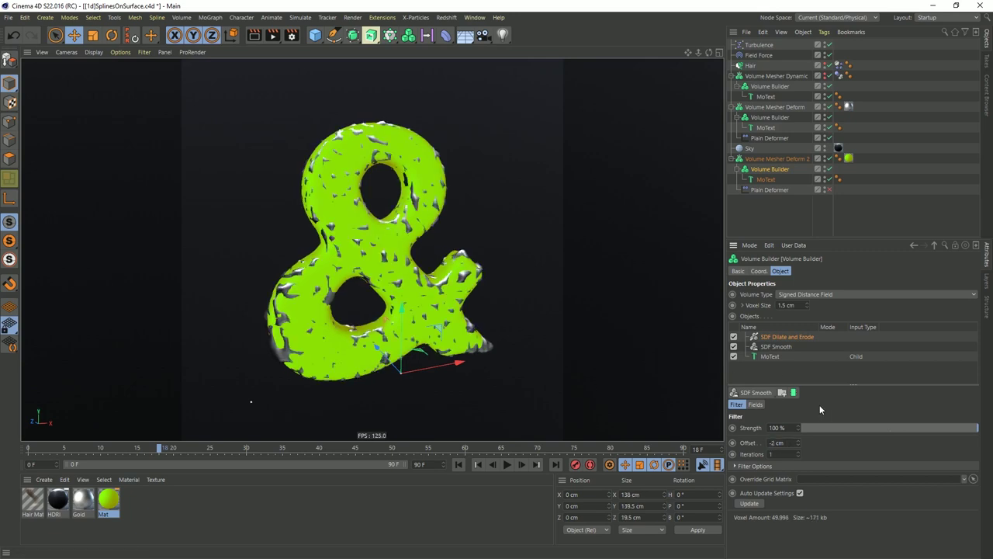
double_click(775, 442)
text(-3)
key(Return)
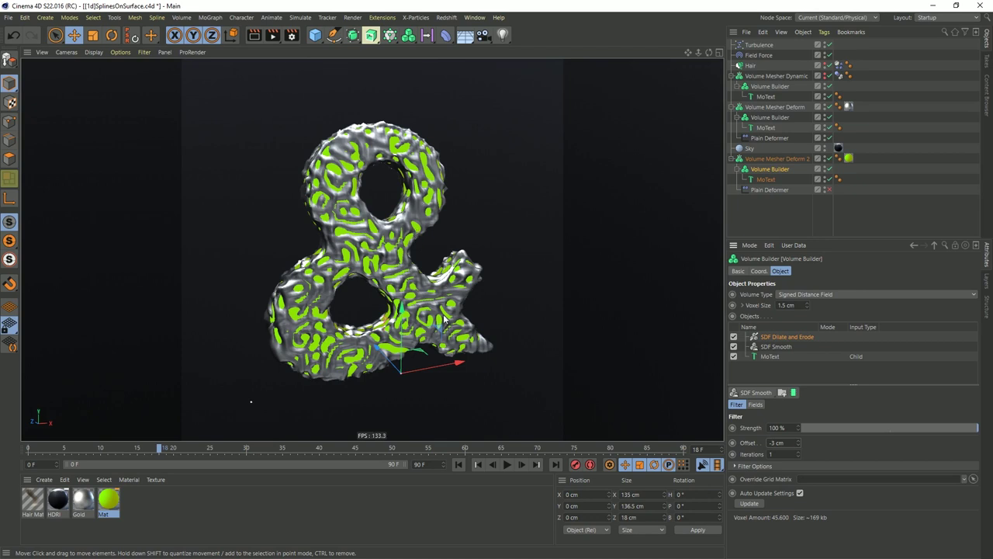
- Re-enable the Plain Deformer and give it a 5 cm P.Z offset
click(768, 190)
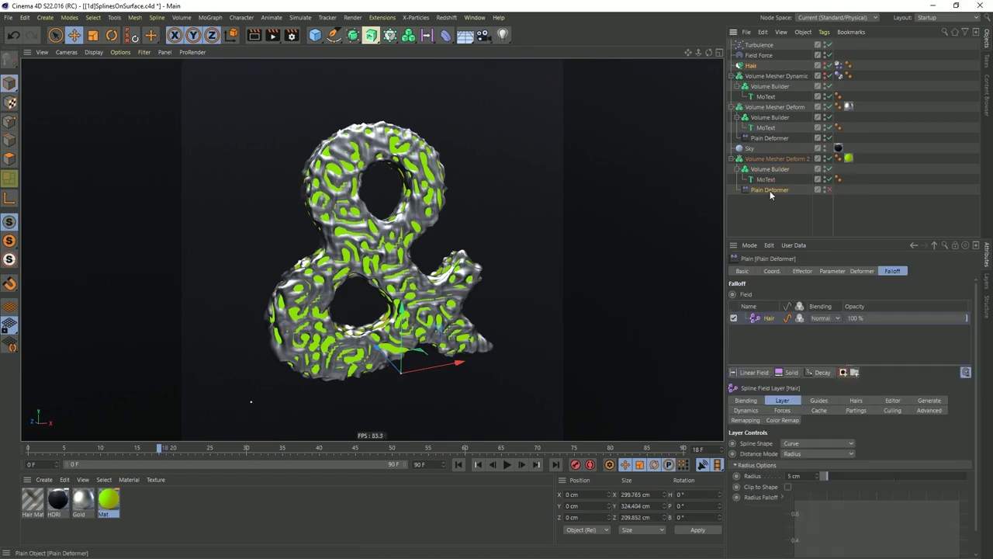
click(828, 190)
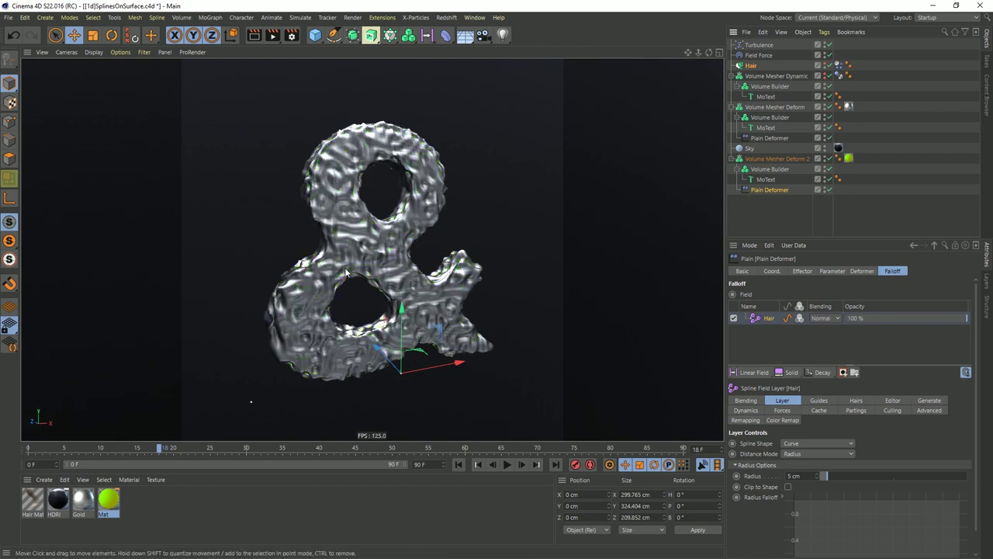
click(802, 271)
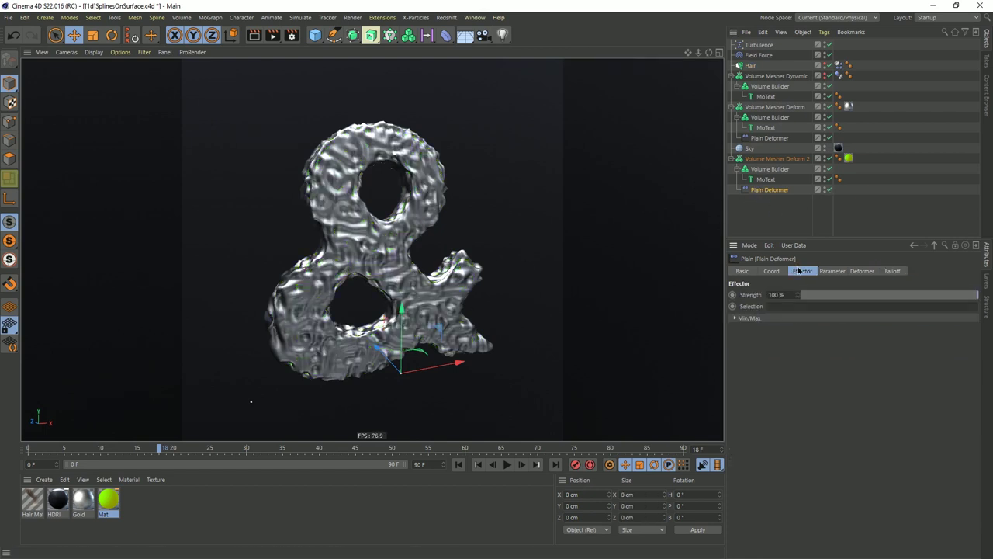
click(831, 271)
double_click(779, 349)
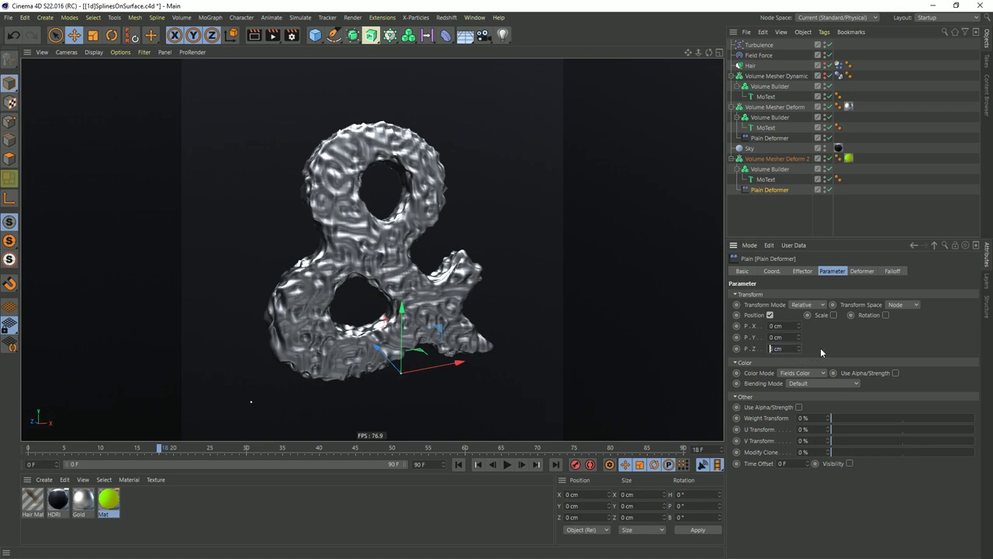
key(Return)
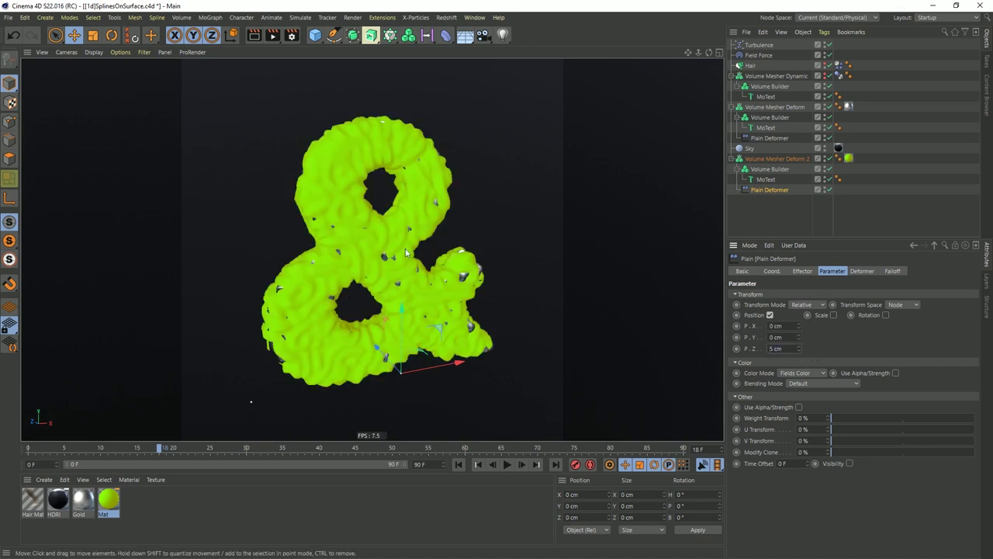
- Reduce the Hair spline field radius step by step to 2 cm
click(893, 273)
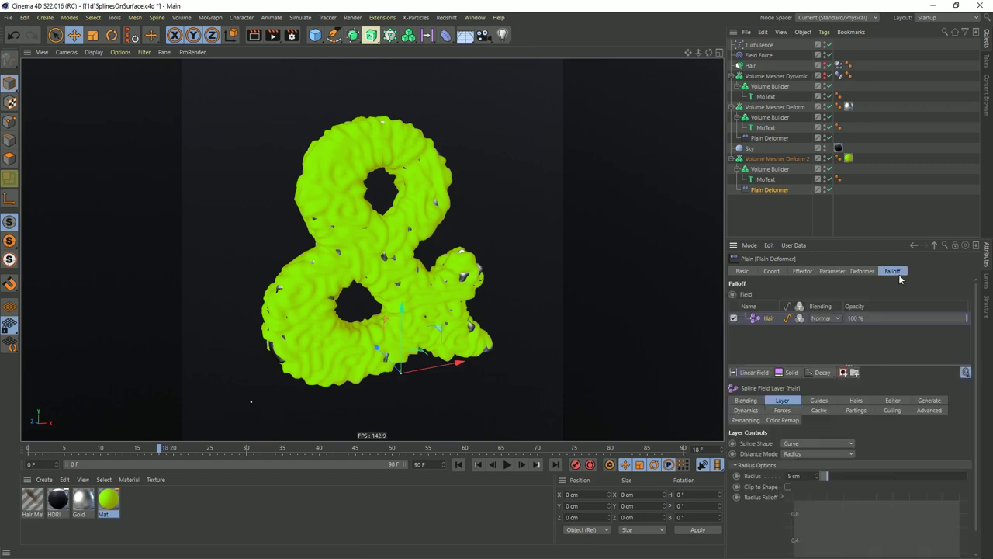
click(816, 477)
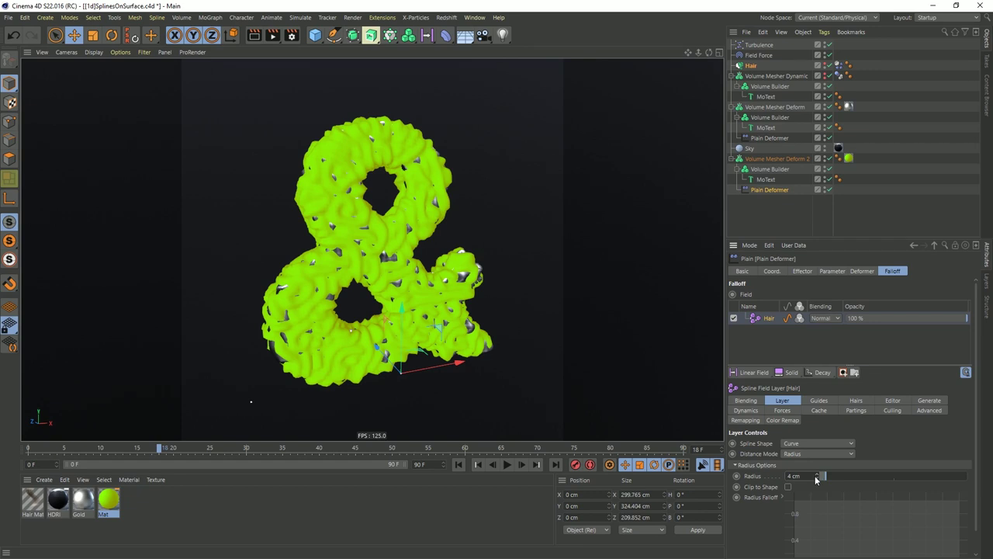
click(817, 478)
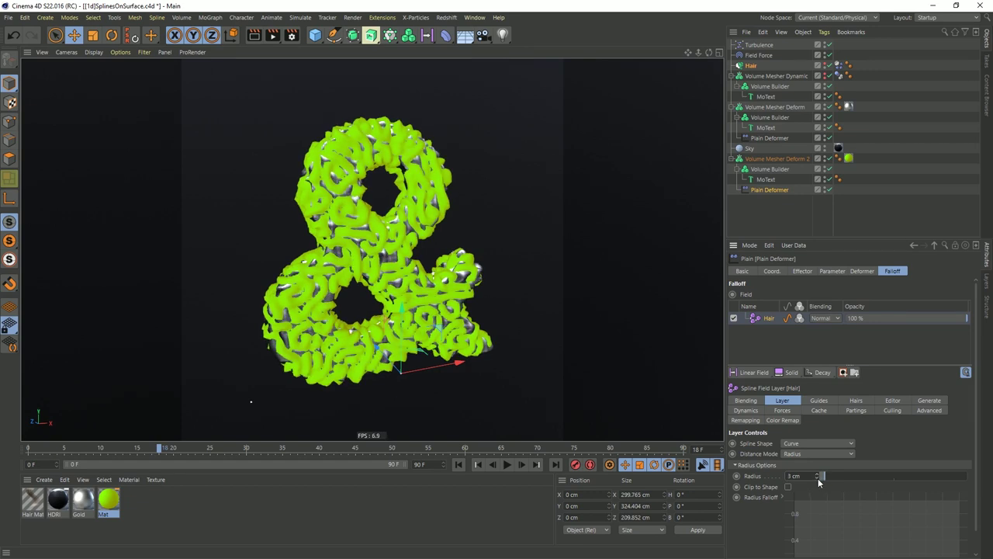
click(817, 478)
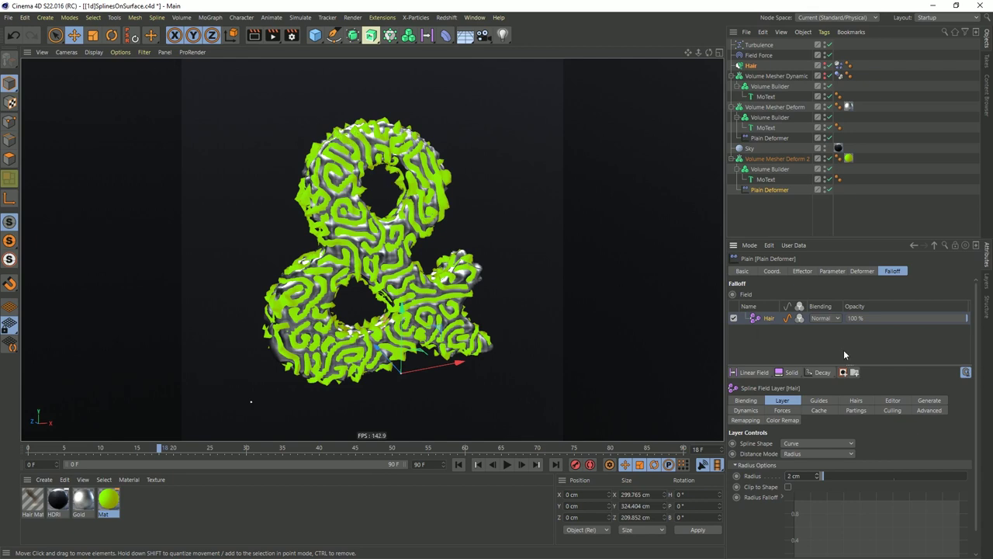
- Lower the deformer's P.Z offset to 3 cm, then to 2 cm
click(803, 271)
click(831, 271)
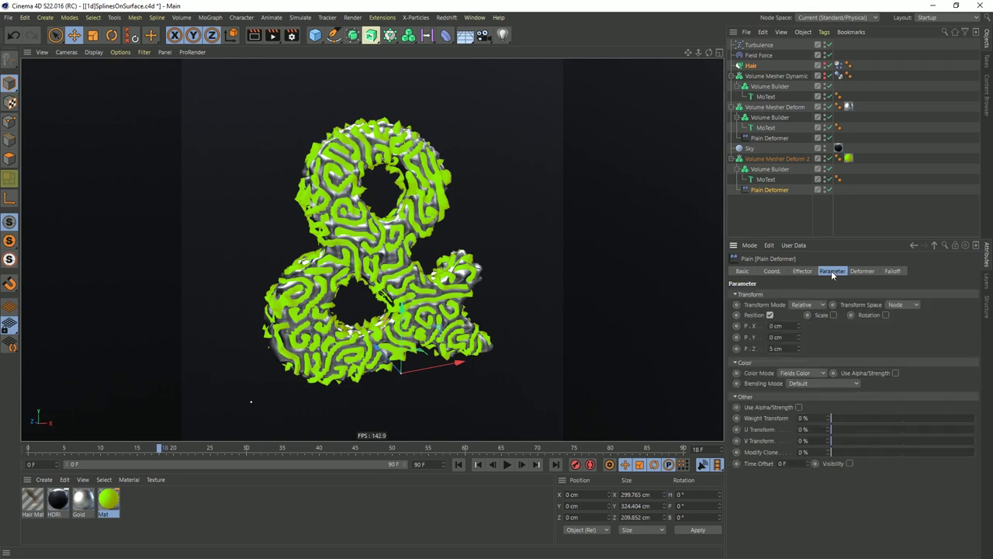
text(3)
key(Return)
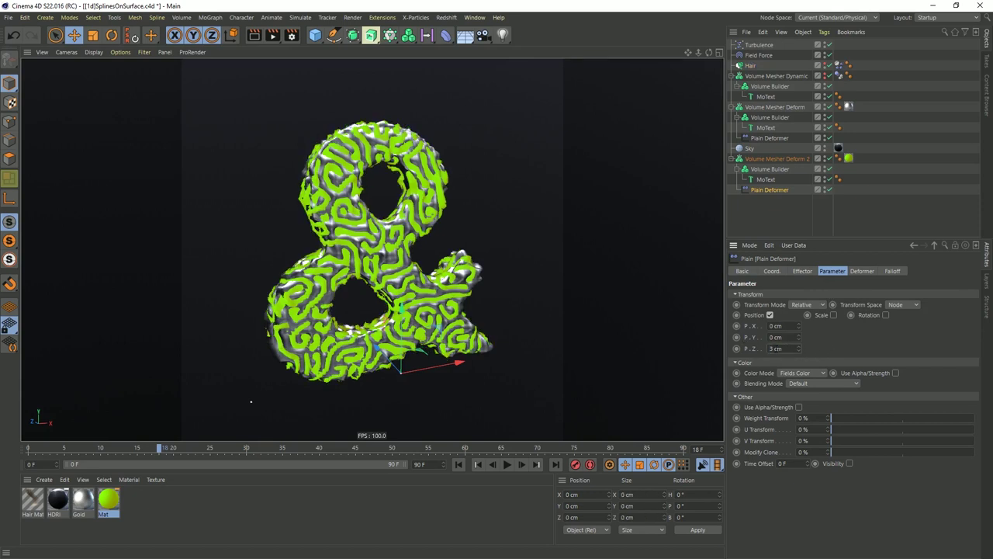
text(2)
key(Return)
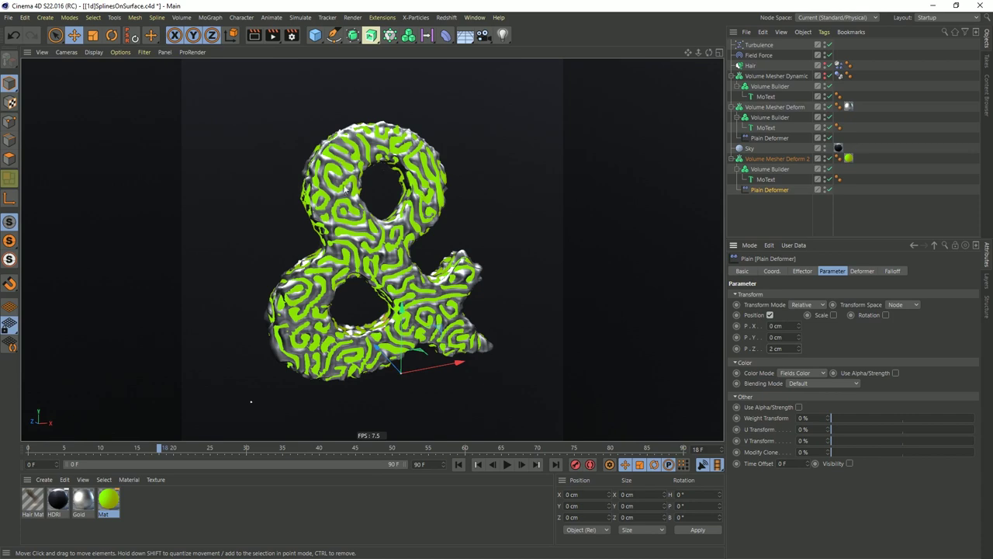
- Enable Mat's reflectance with Default Specular at 35% width and 0% falloff
click(113, 500)
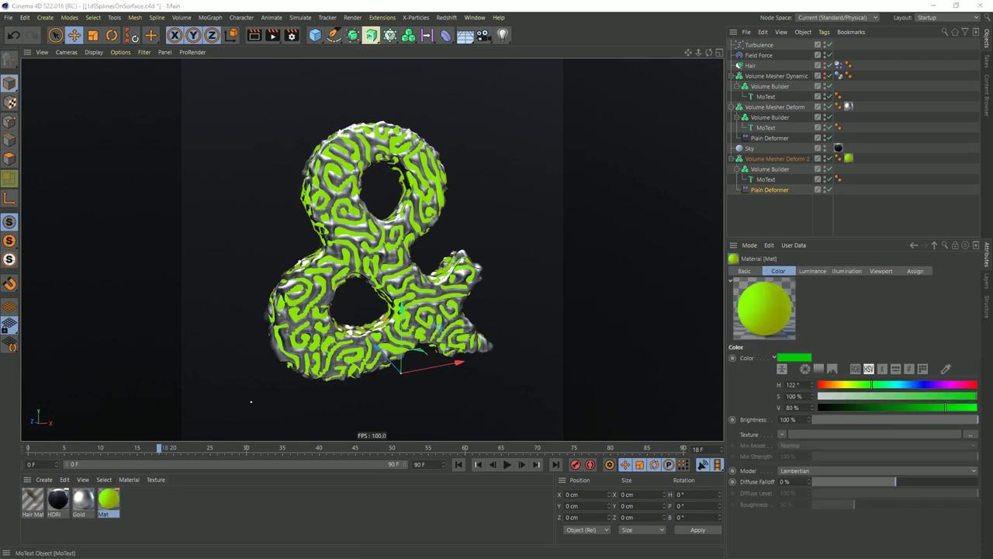
double_click(108, 500)
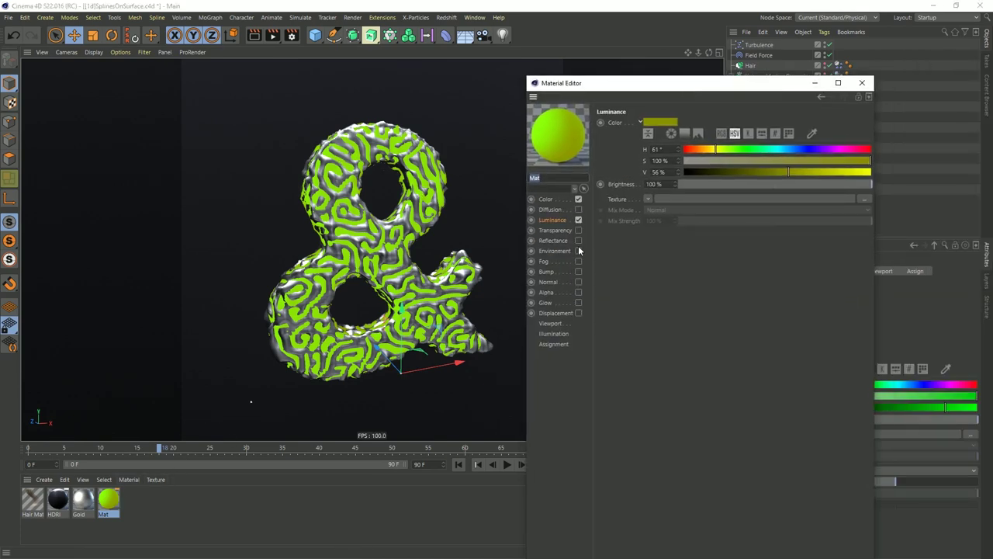
click(578, 242)
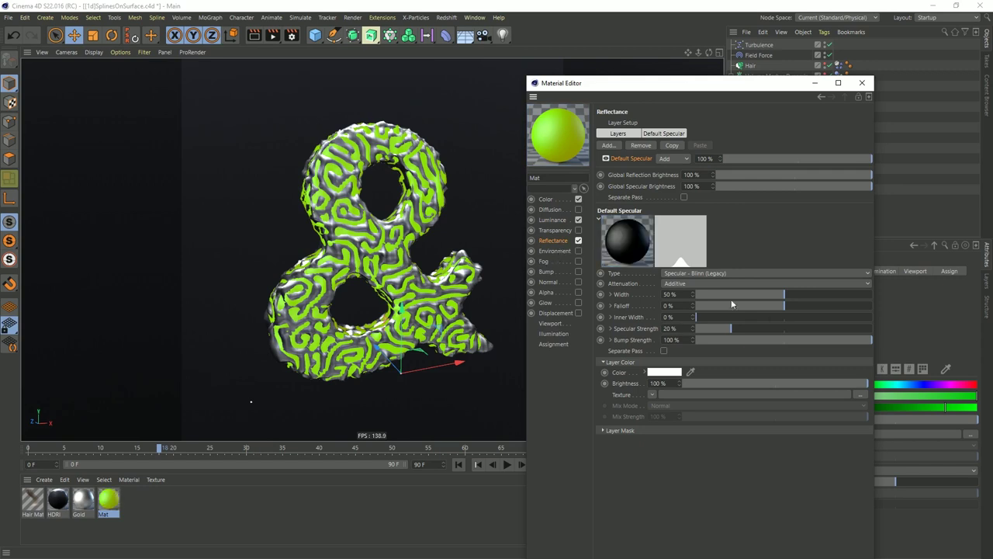
drag(784, 308, 872, 331)
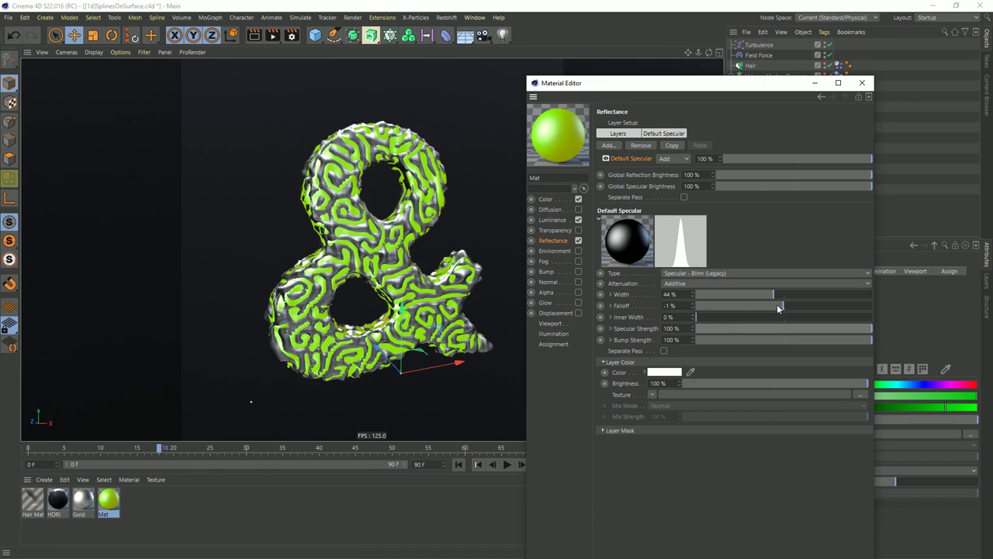
mouse_move(788, 308)
mouse_down()
mouse_move(815, 309)
mouse_move(798, 313)
mouse_up()
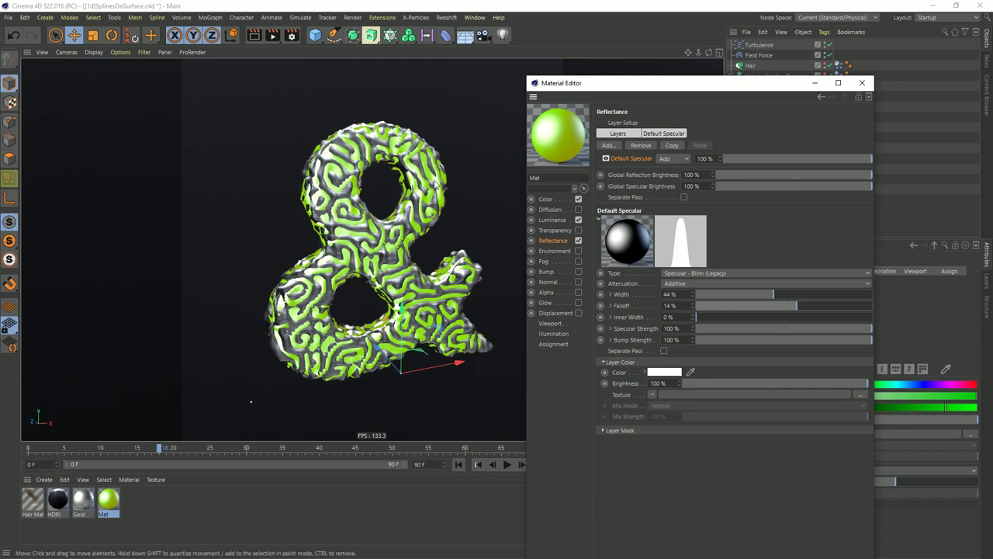
drag(780, 305, 757, 292)
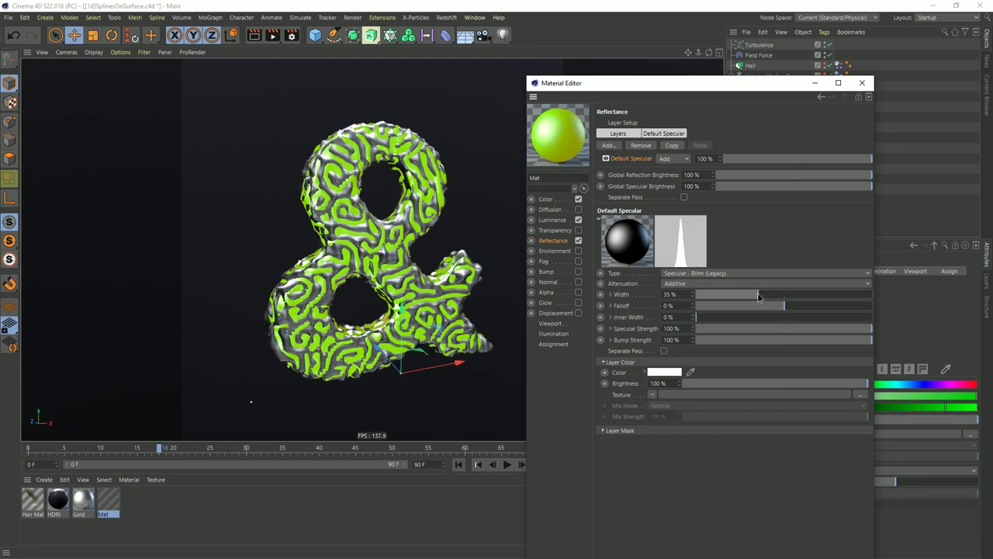
click(861, 82)
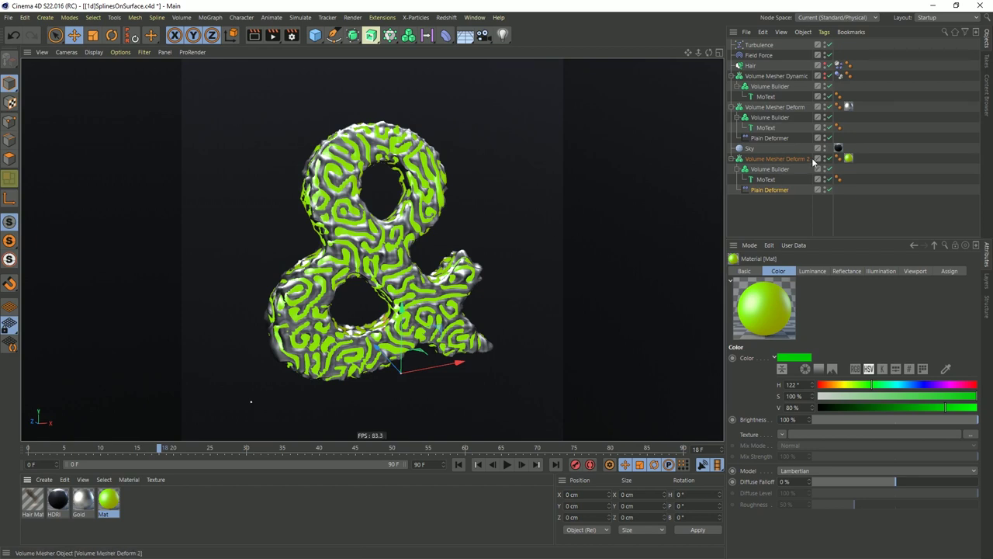
click(751, 65)
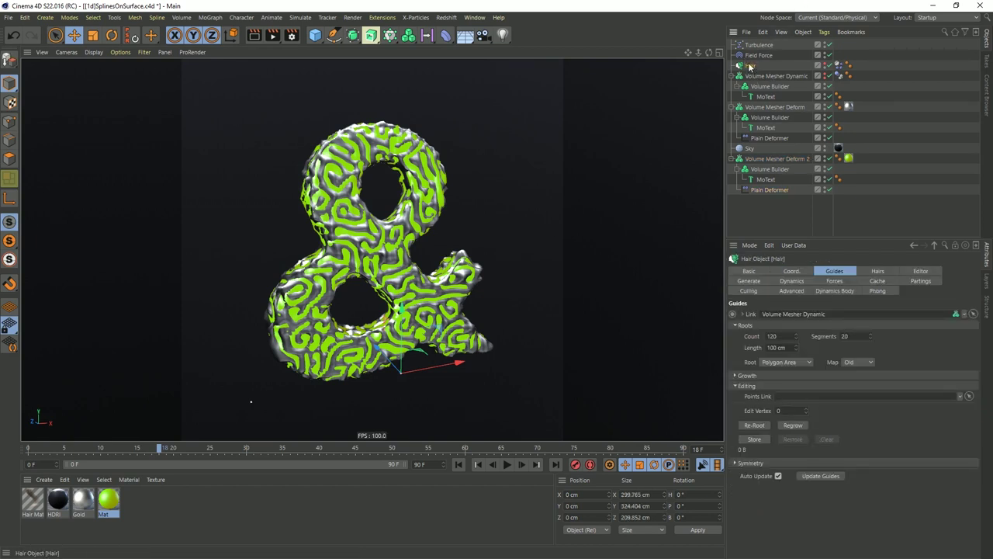
click(458, 464)
click(782, 336)
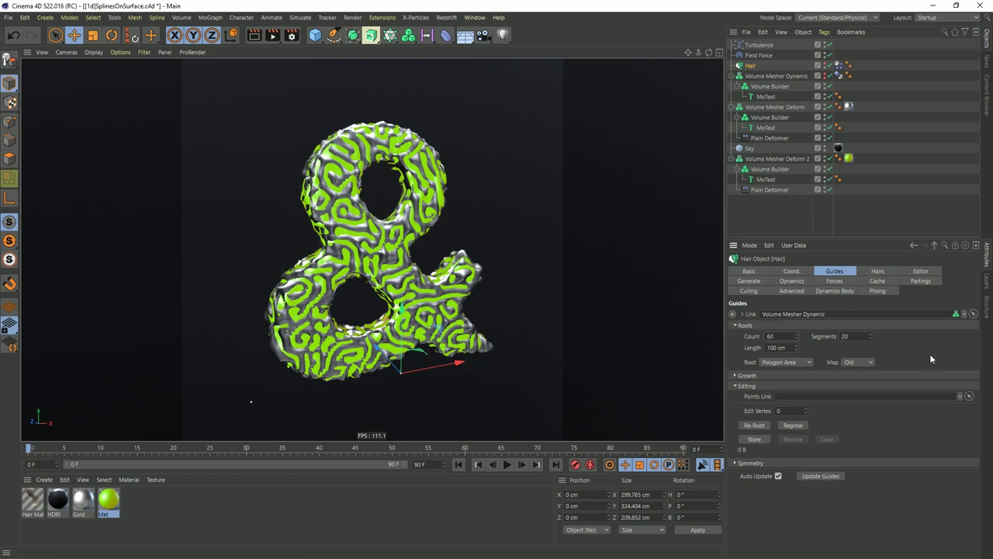
text(60)
key(Return)
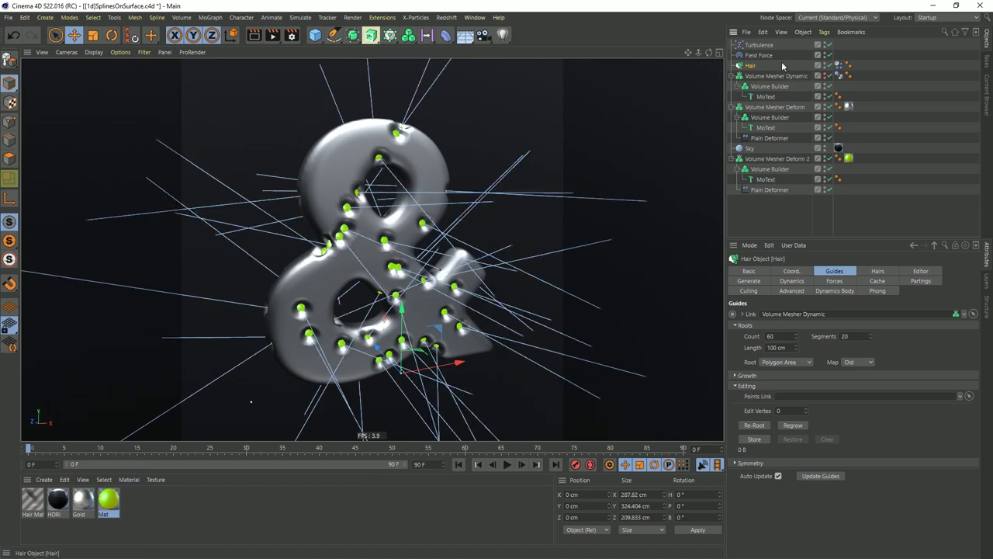
ctrl+click(751, 67)
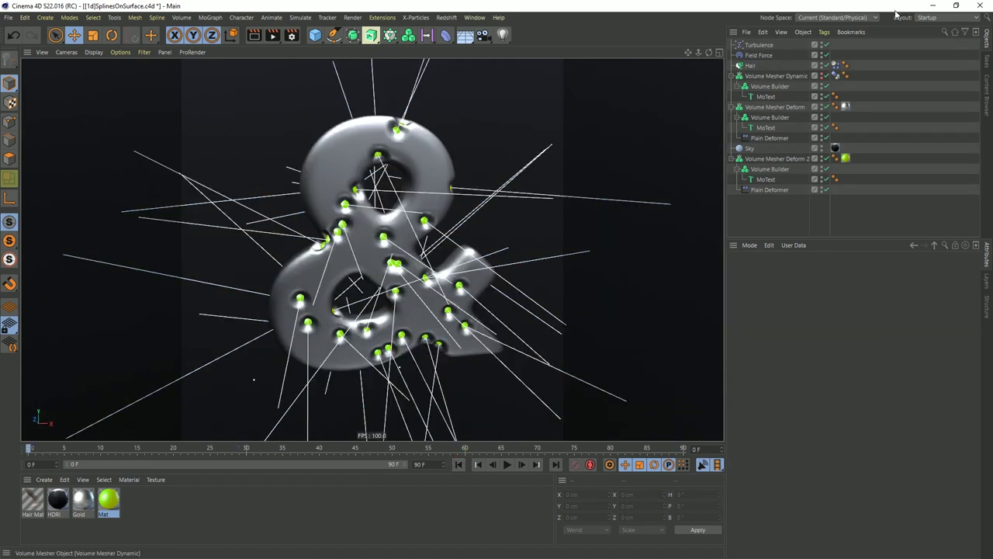
- Duplicate the Hair object and rename the copy 'Hair short'
drag(750, 67, 750, 74)
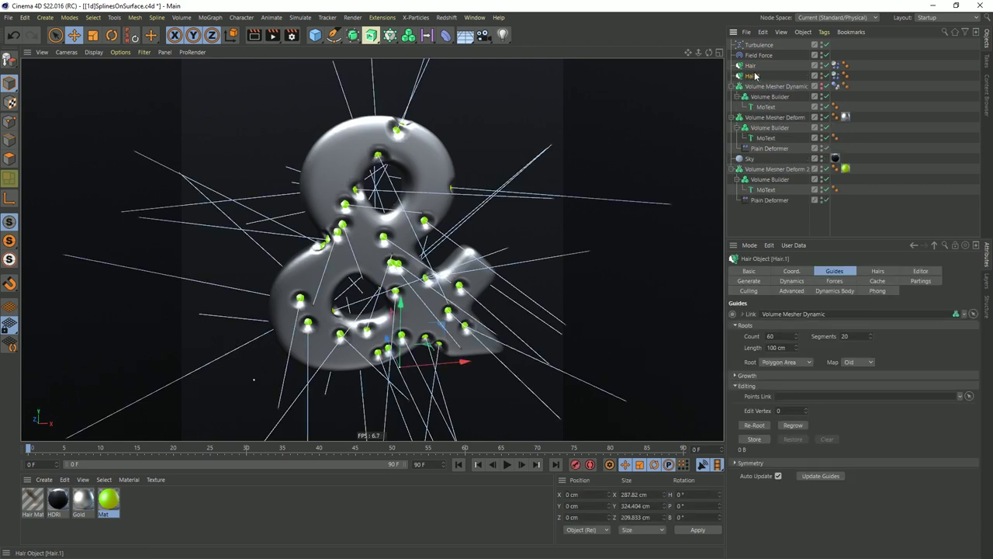
double_click(755, 76)
text(Hair)
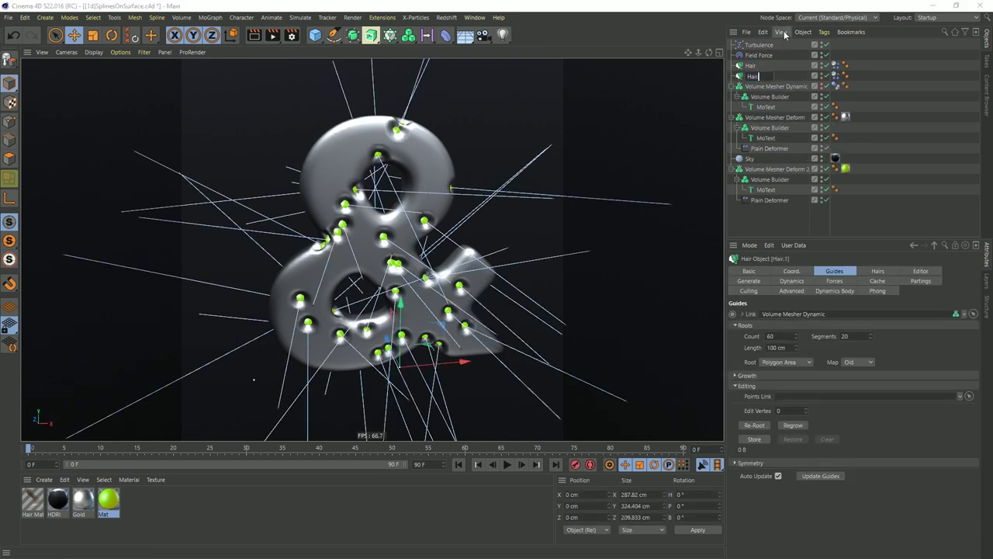
text( short)
key(Return)
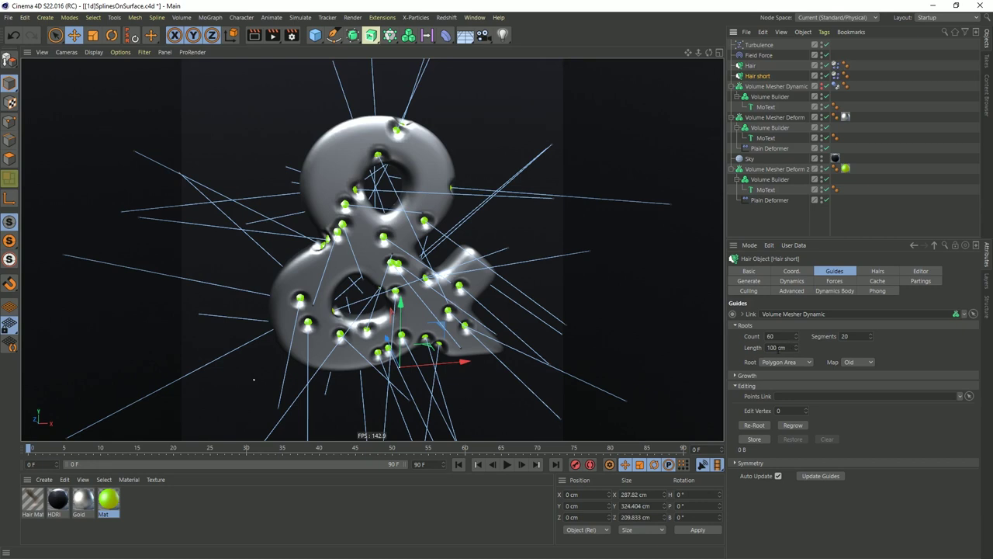
- Set Hair short's guides to 1 cm length, 1 segment and a count of 300
double_click(773, 347)
text(1)
key(Return)
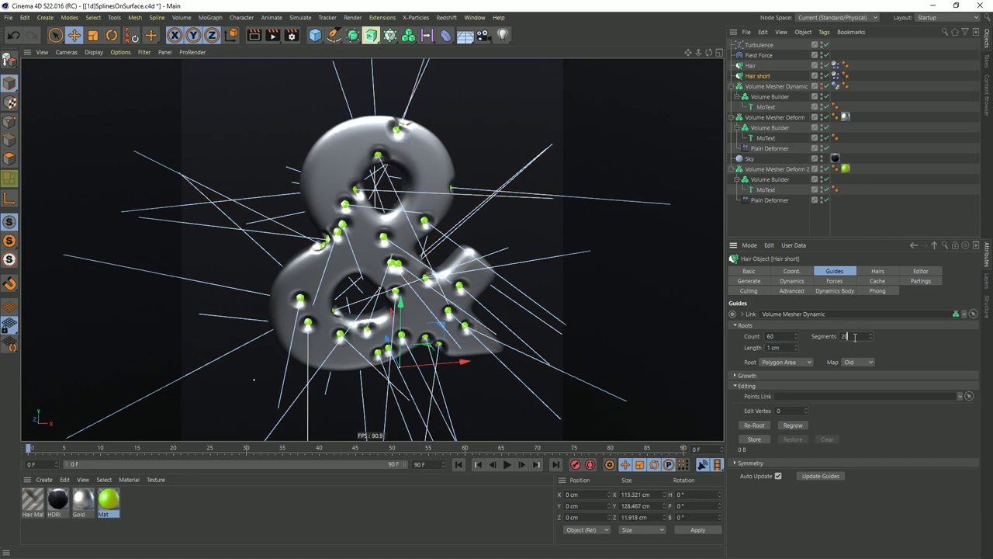
key(Return)
double_click(779, 335)
text(300)
click(791, 290)
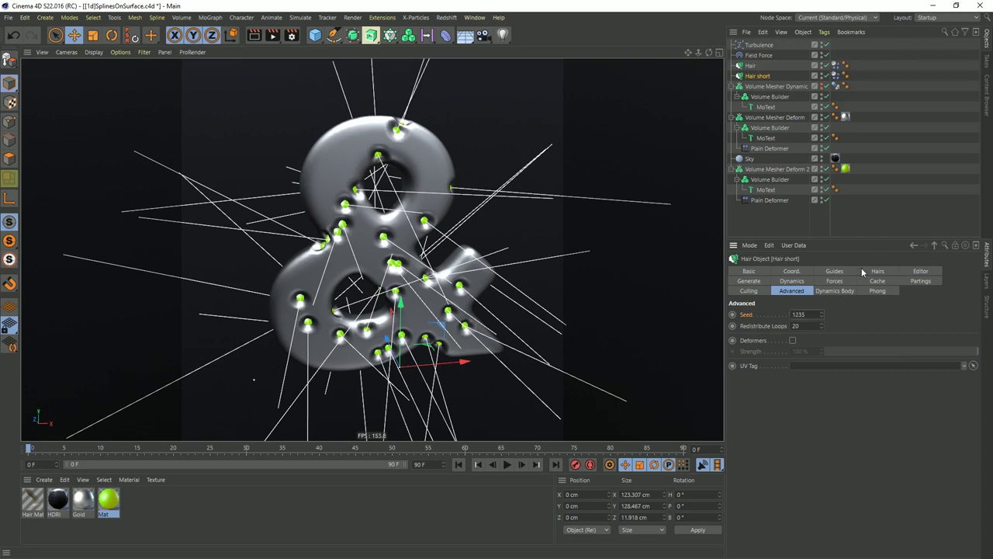
click(885, 271)
click(834, 270)
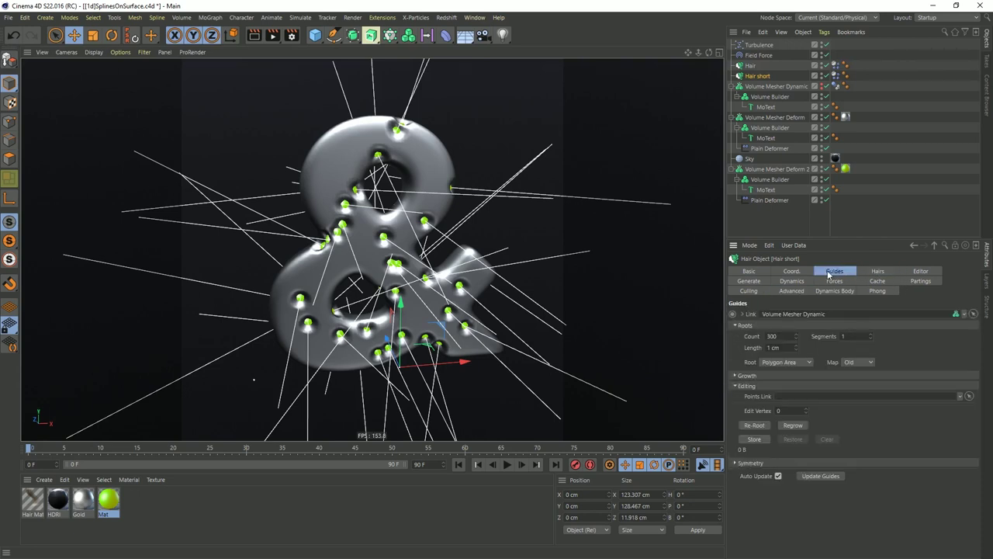
click(800, 429)
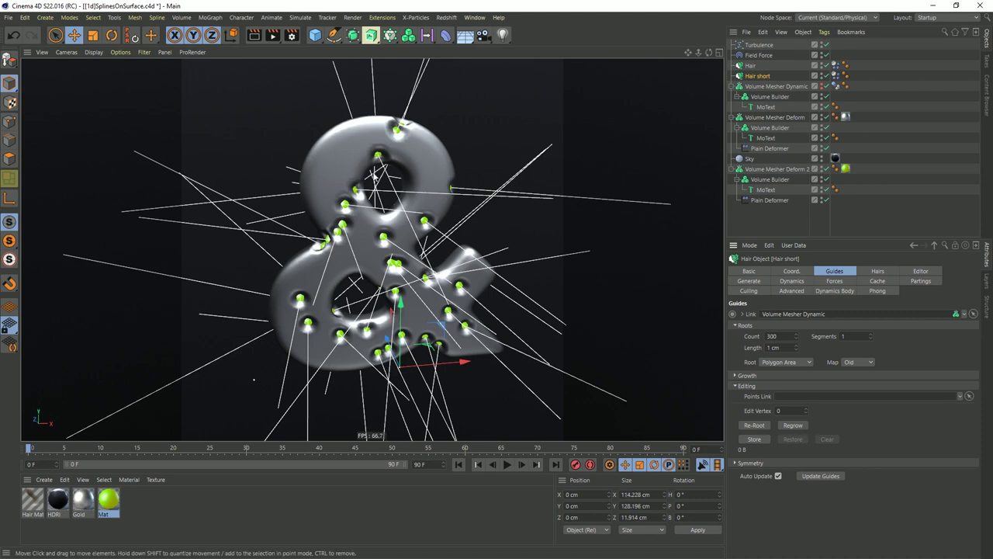
- Hide Volume Mesher Deform 2, disable its Plain Deformer, and show Volume Mesher Deform again
click(822, 115)
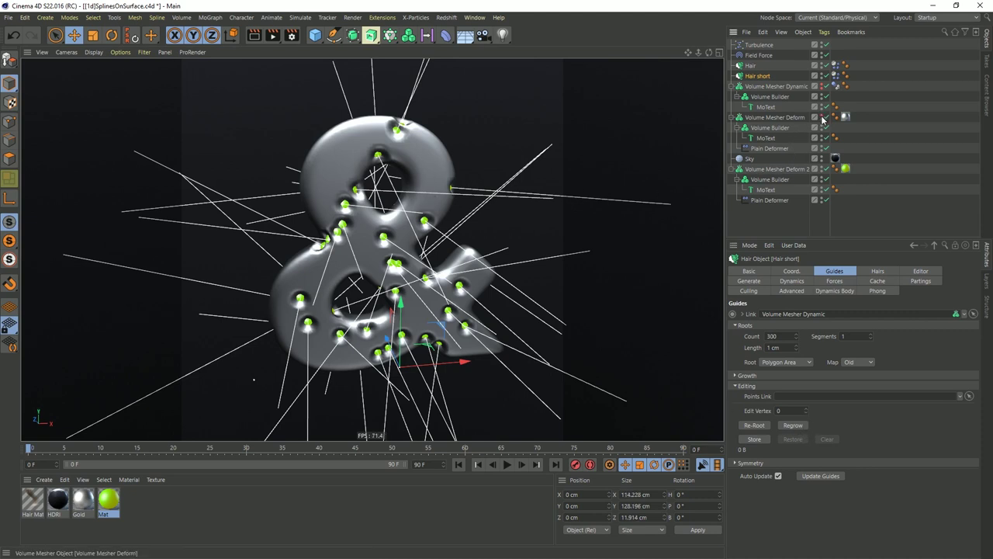
click(824, 169)
click(823, 169)
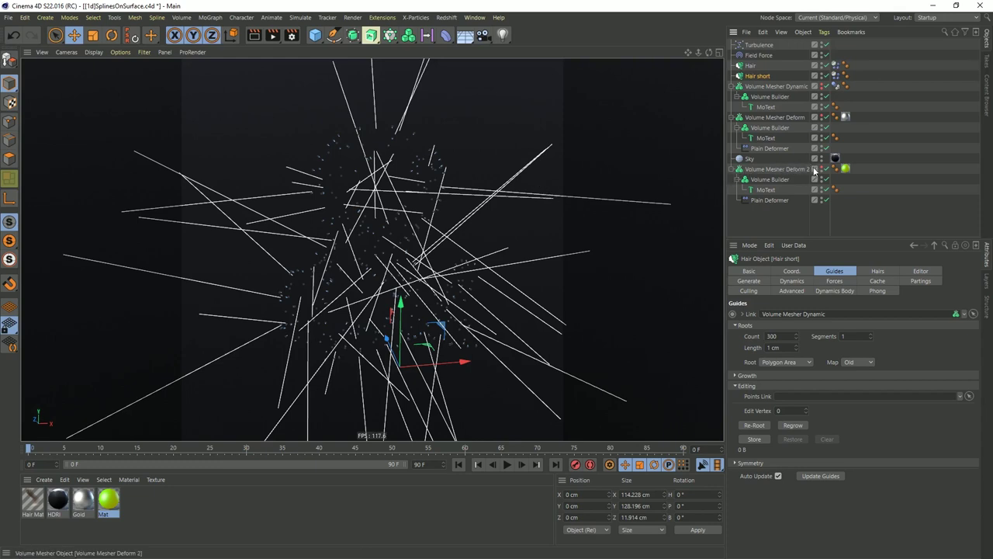
click(826, 199)
click(822, 117)
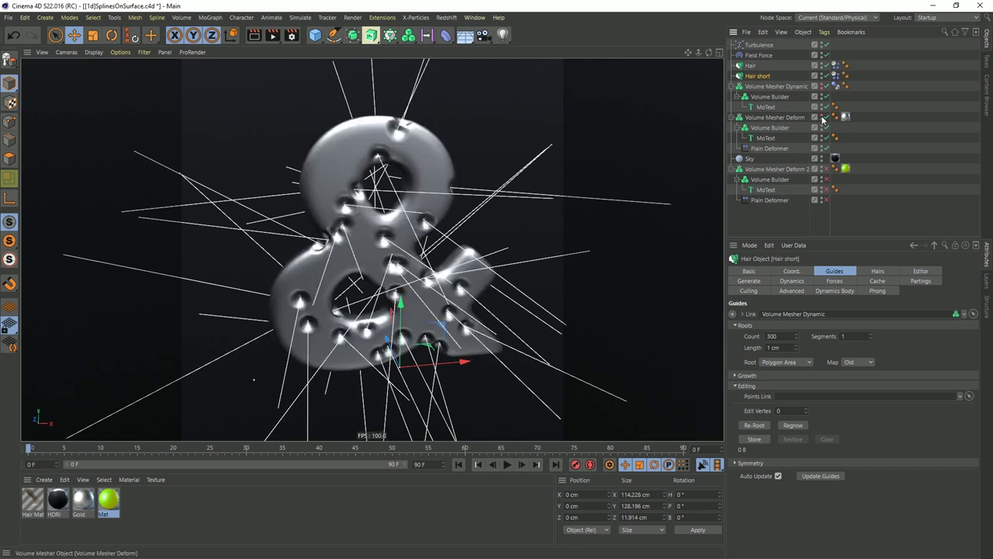
- Add the Hair short field to the Plain Deformer's falloff and play the simulation to frame 81
click(767, 148)
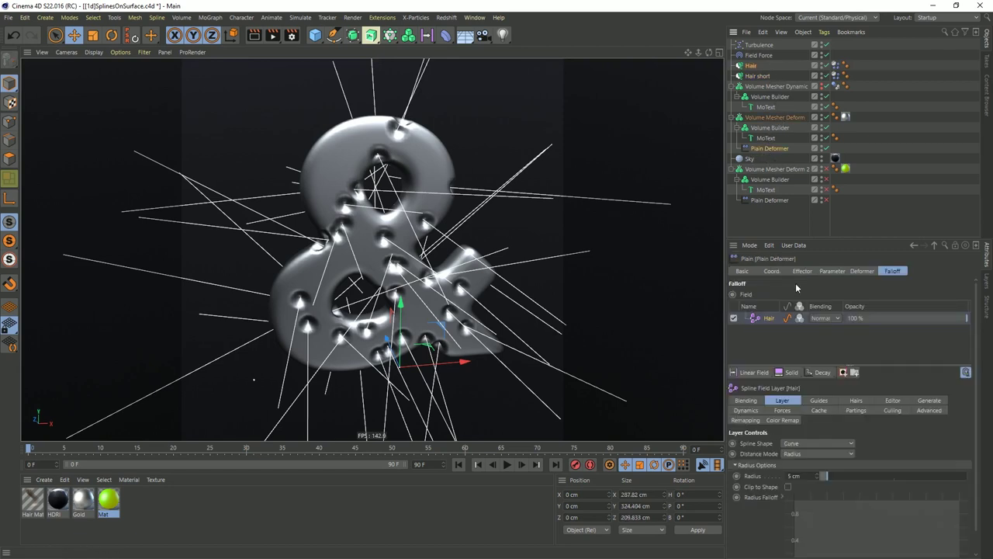
drag(753, 76, 774, 320)
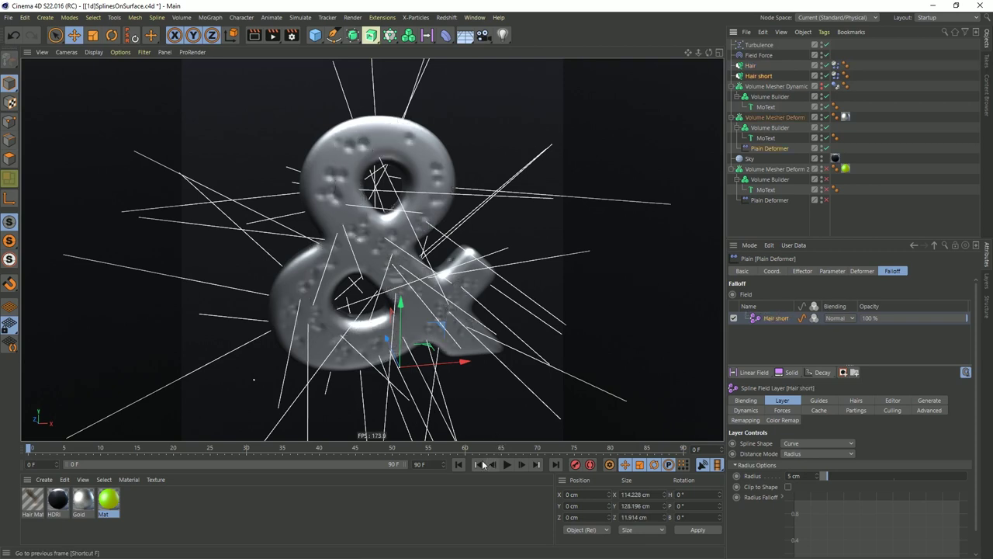
click(507, 468)
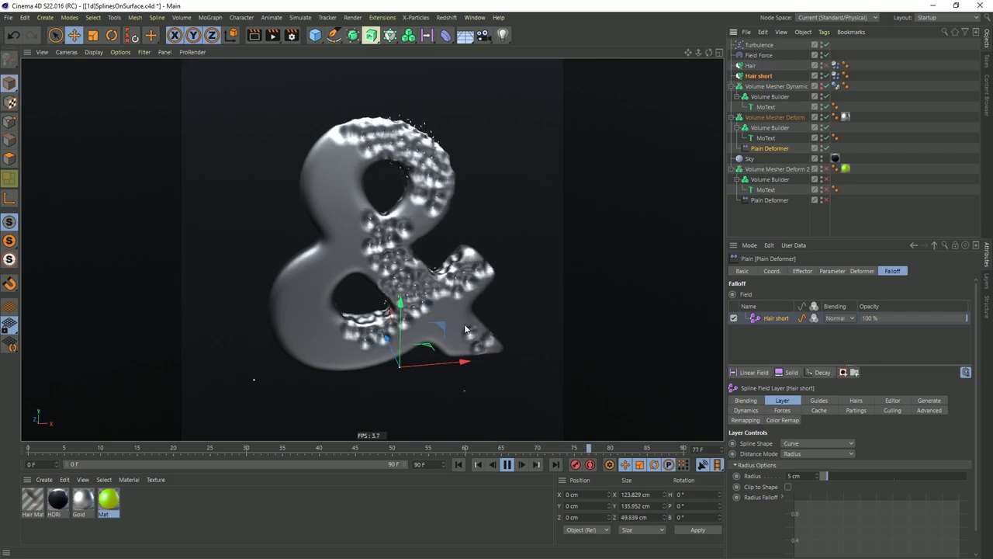
click(508, 464)
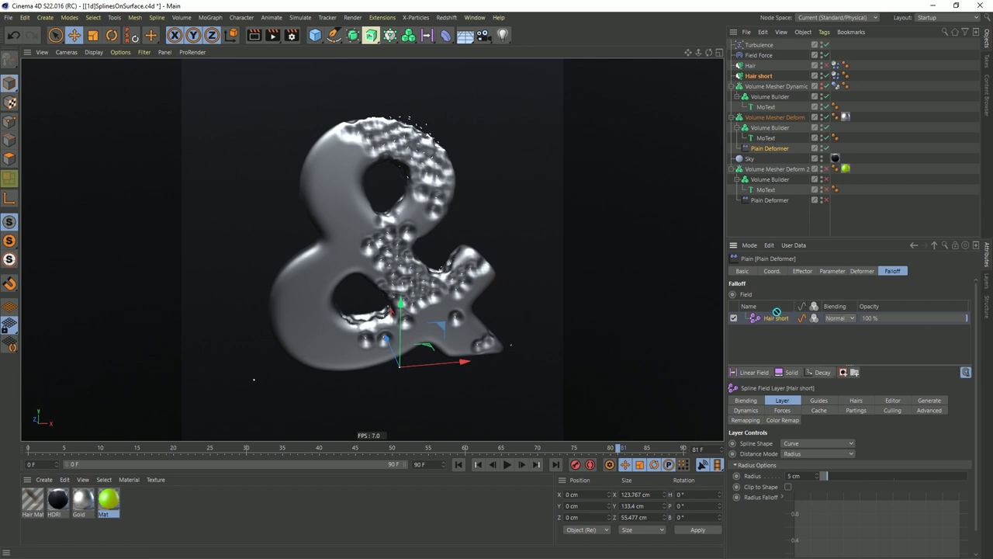
- Add the Hair field layer, switch it off, and lower the field radius to 3 cm
drag(781, 312, 785, 337)
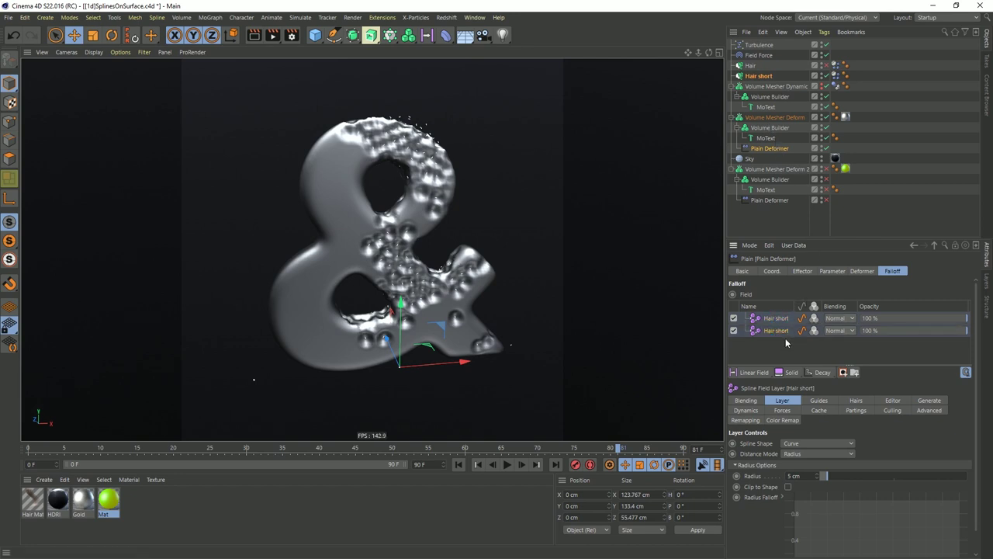
drag(751, 65, 770, 321)
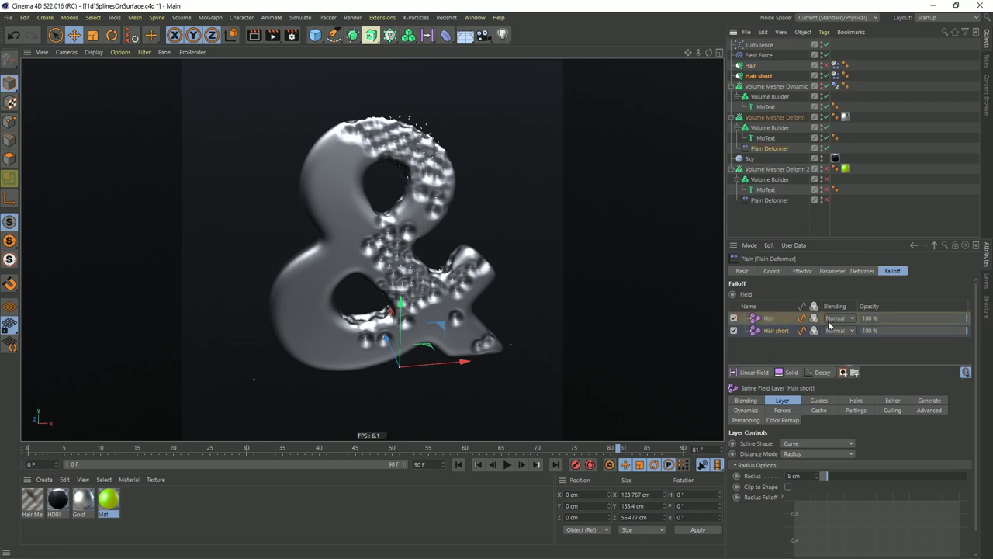
click(734, 318)
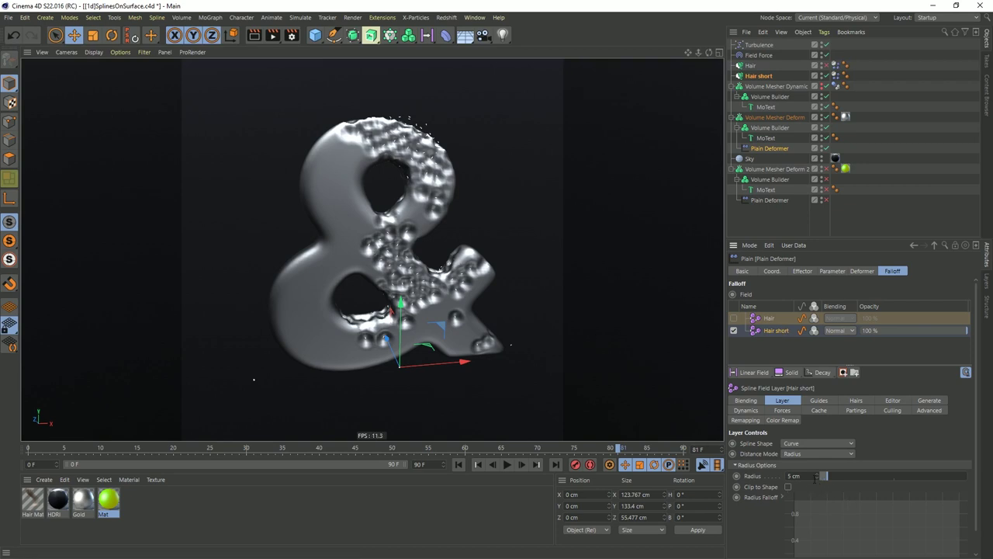
click(817, 479)
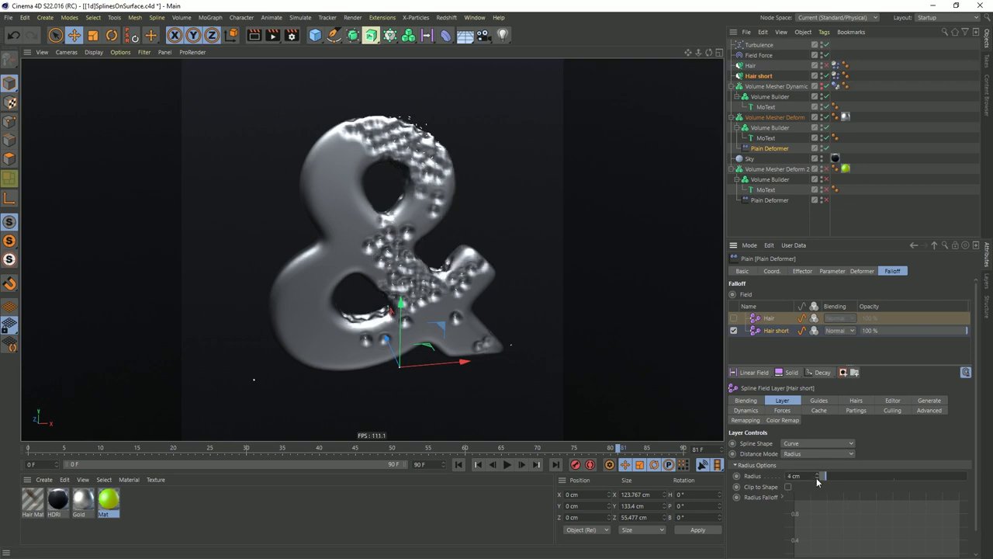
click(816, 479)
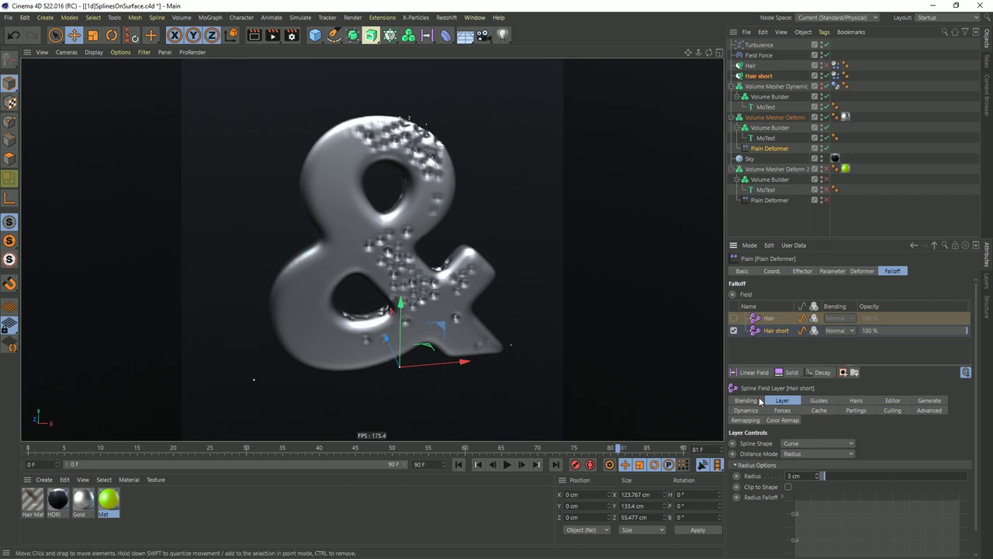
- Set the metal ampersand's Volume Builder voxel size to 1 cm
click(772, 117)
click(758, 271)
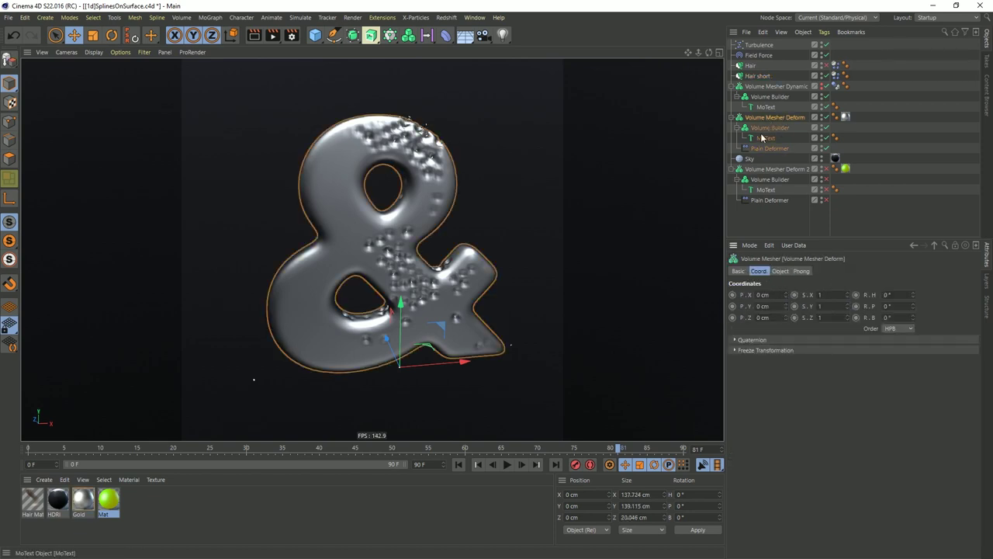
click(765, 127)
click(782, 272)
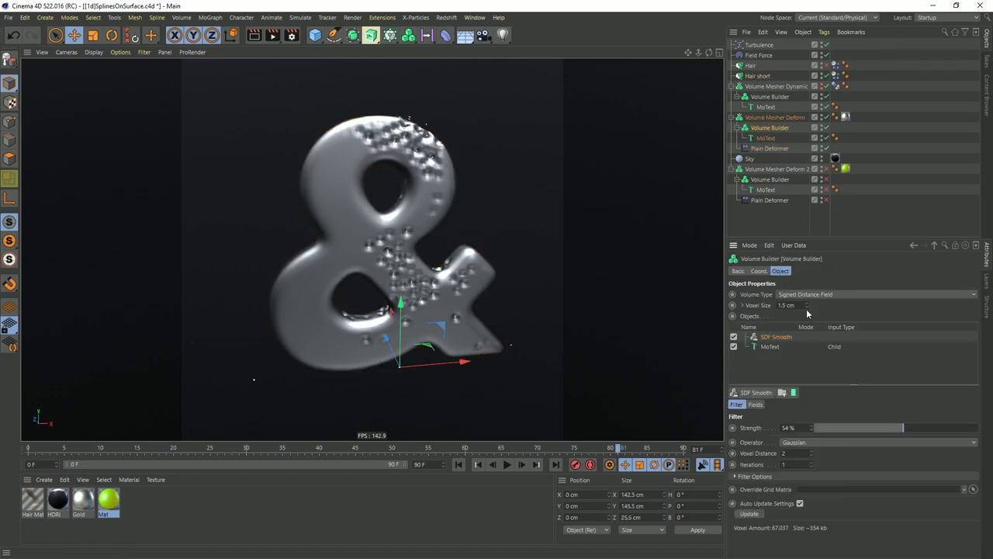
double_click(801, 306)
text(1)
key(Return)
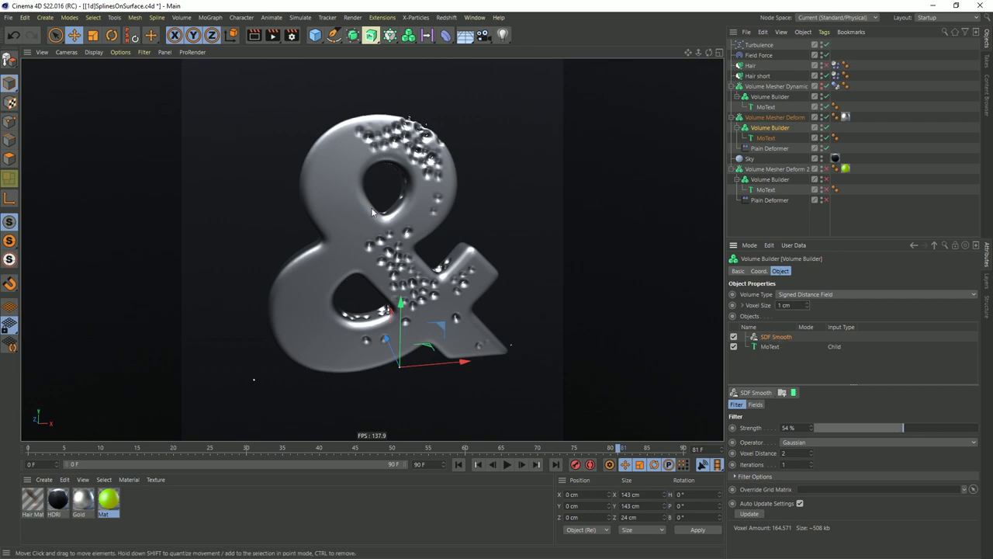
alt+drag(371, 207, 407, 209)
scroll(407, 210, up, 3)
scroll(476, 194, down, 3)
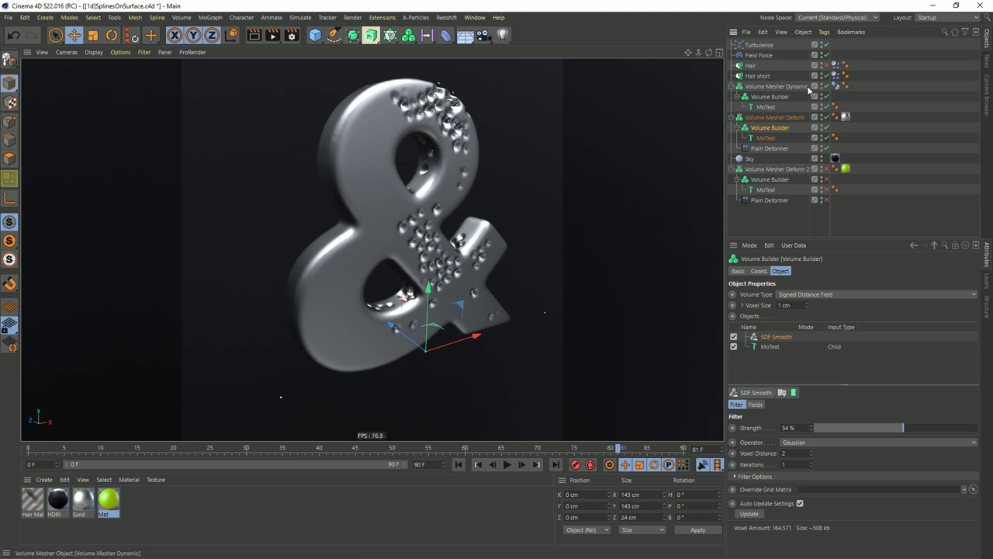
- Raise the Volume Builder's SDF Smooth strength to 100 %
click(776, 86)
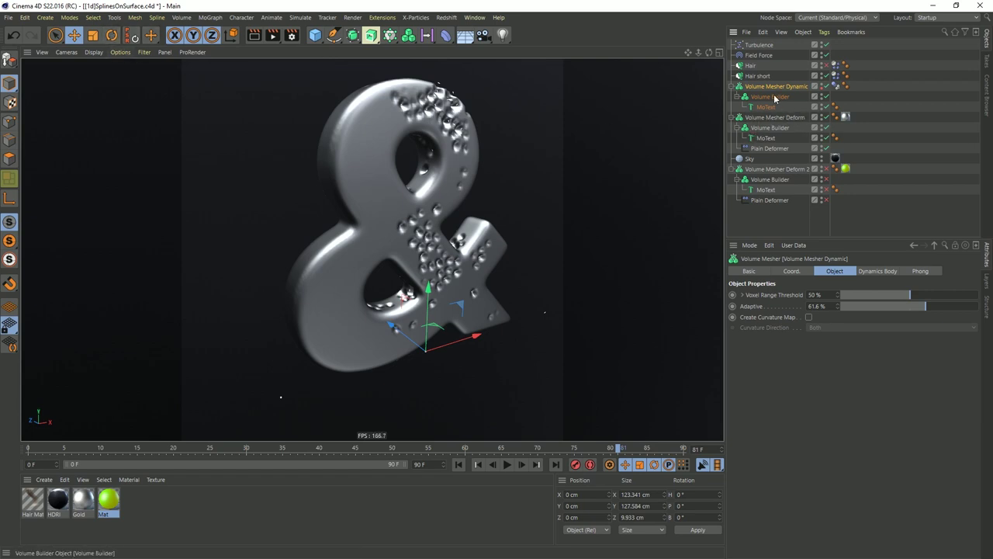
click(796, 117)
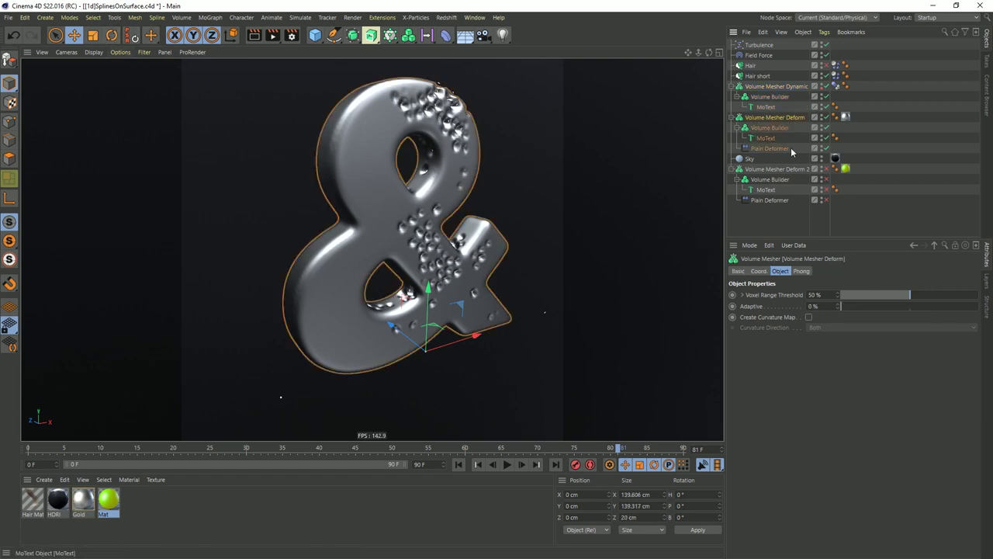
click(778, 128)
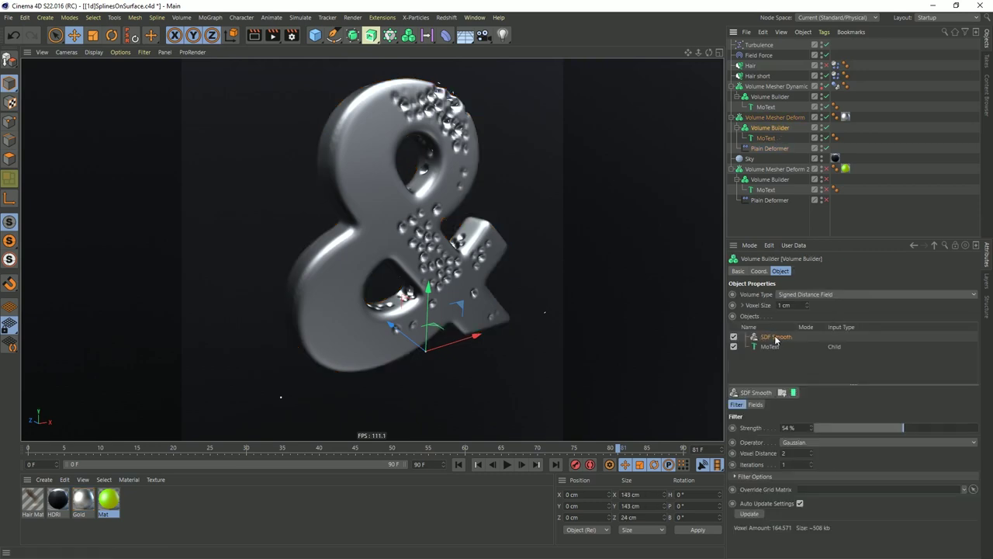
drag(911, 431, 990, 435)
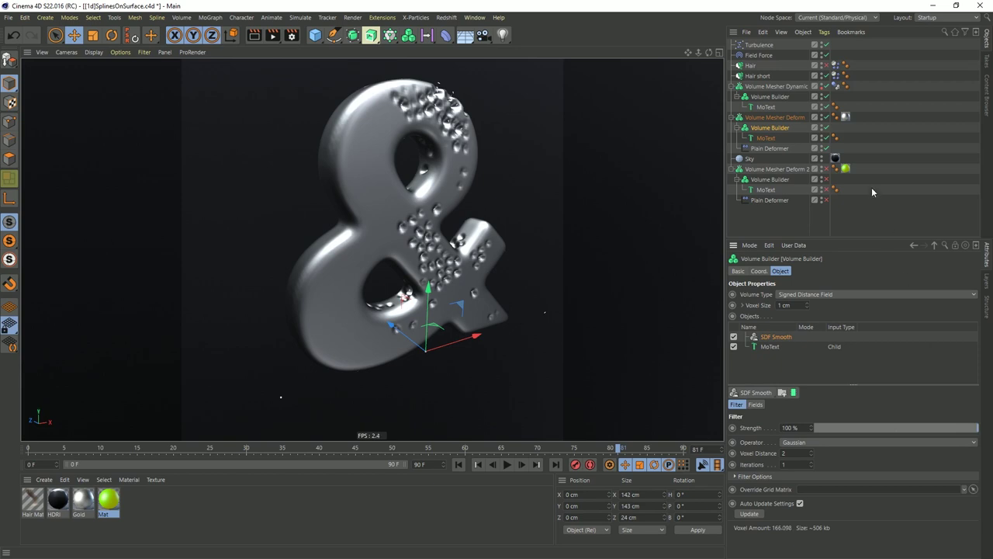
alt+drag(436, 120, 529, 122)
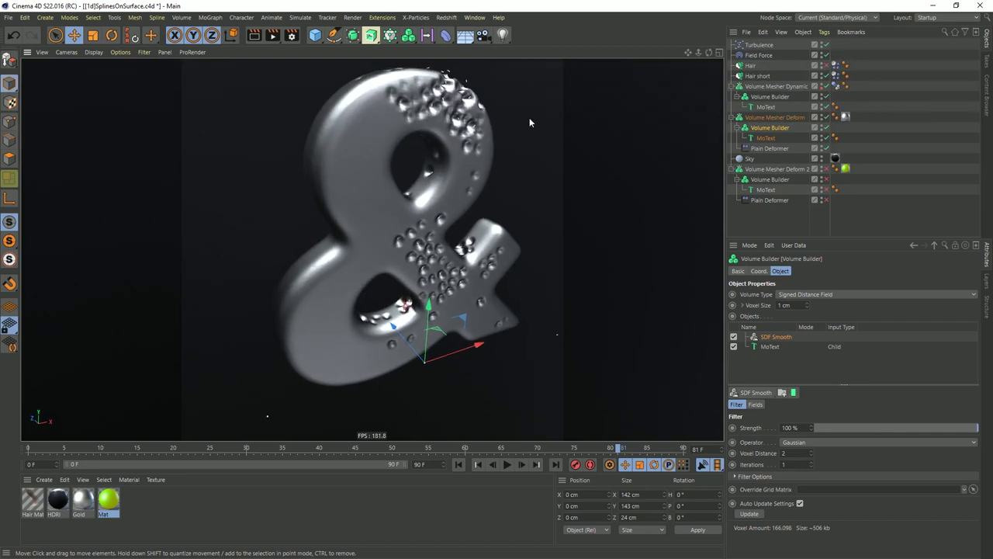
- Turn off the SDF Dilate and Erode filter on Volume Mesher Dynamic's Volume Builder
click(770, 96)
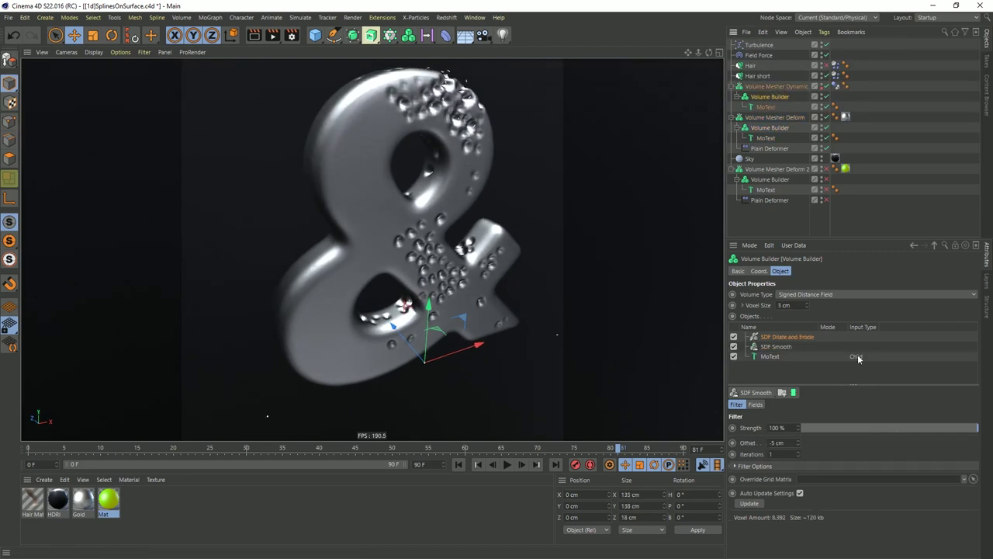
click(734, 337)
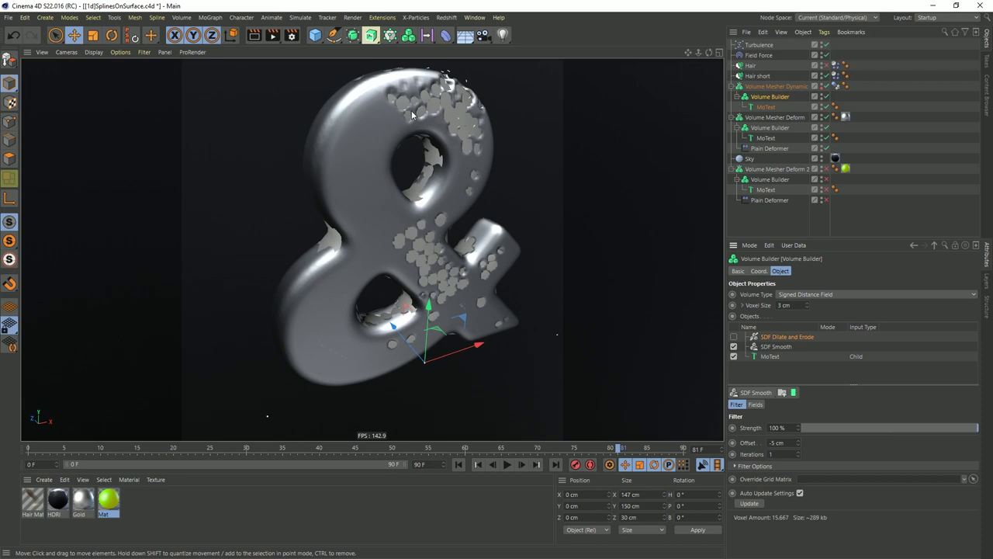
alt+drag(440, 114, 466, 116)
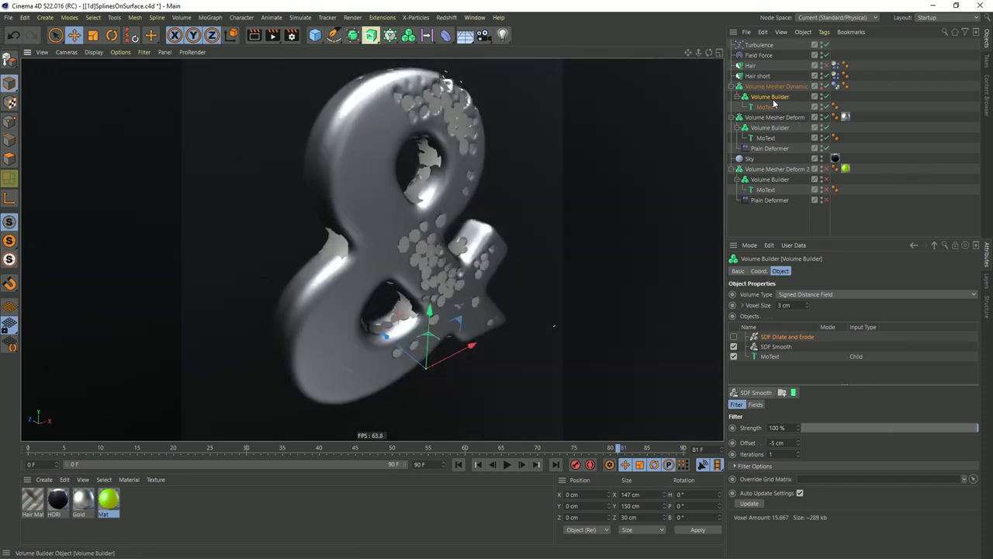
- Raise SDF Smooth iterations on Volume Mesher Deform's Volume Builder to 3
click(774, 128)
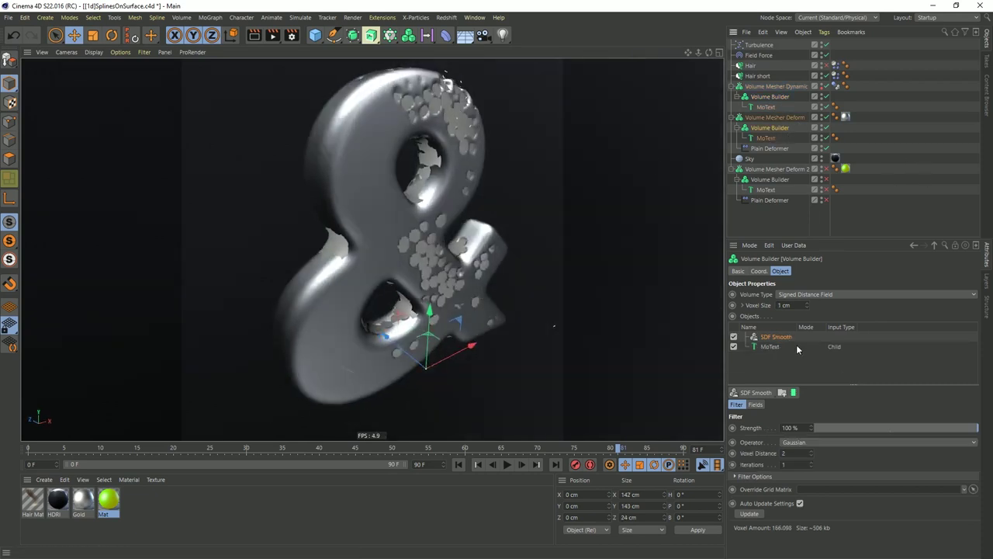
click(811, 461)
alt+drag(411, 87, 410, 83)
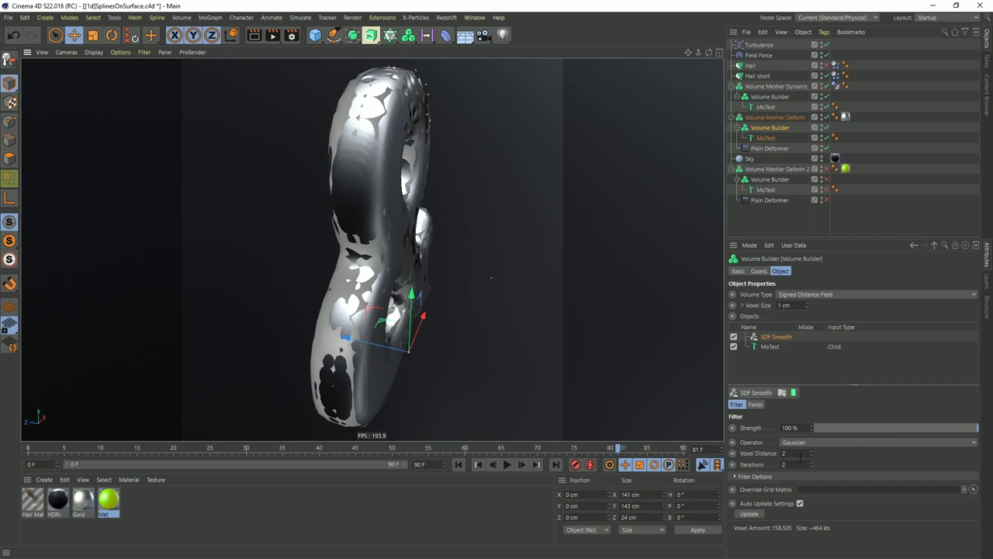
drag(811, 464, 855, 460)
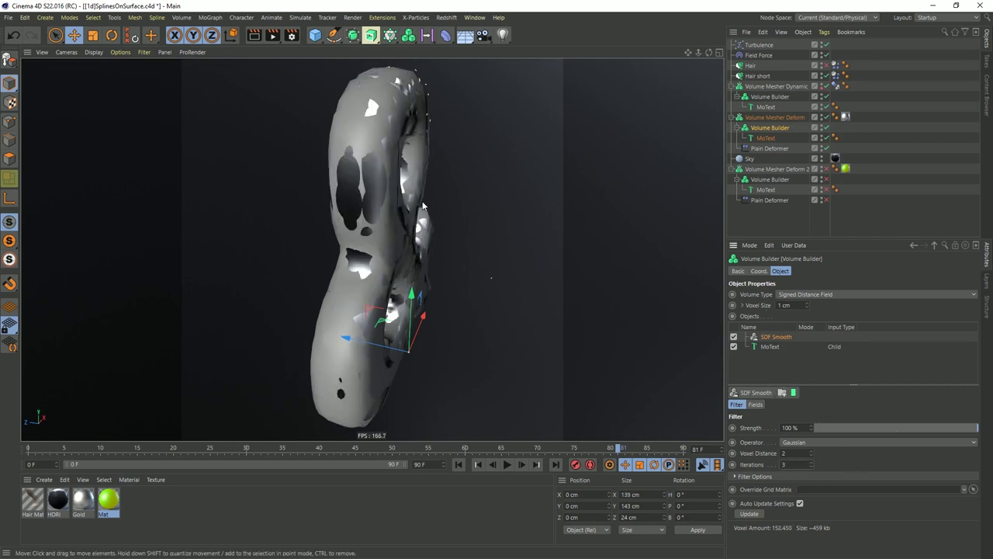
alt+drag(422, 205, 487, 208)
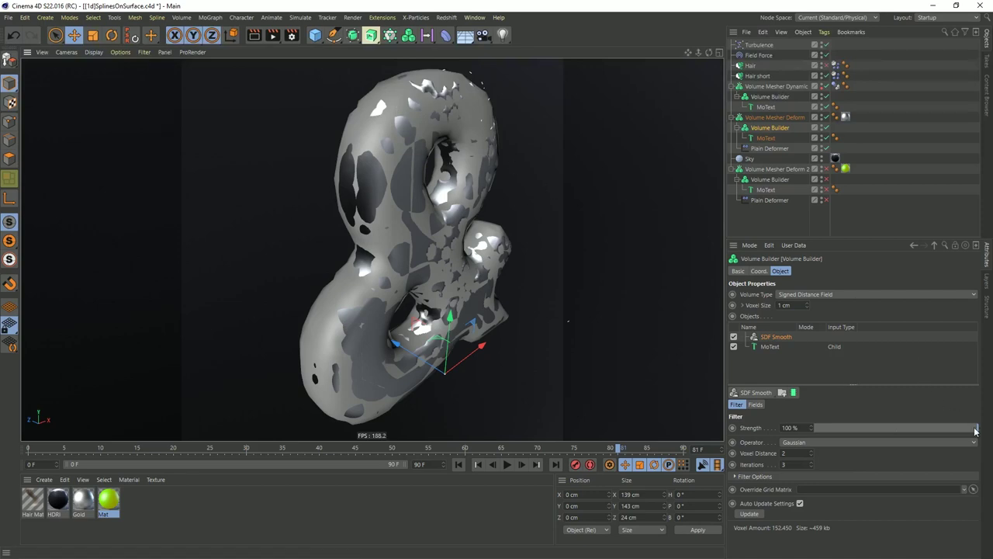
- Lower SDF Smooth strength to 81 % and re-enable Dilate and Erode on the Dynamic builder
click(971, 428)
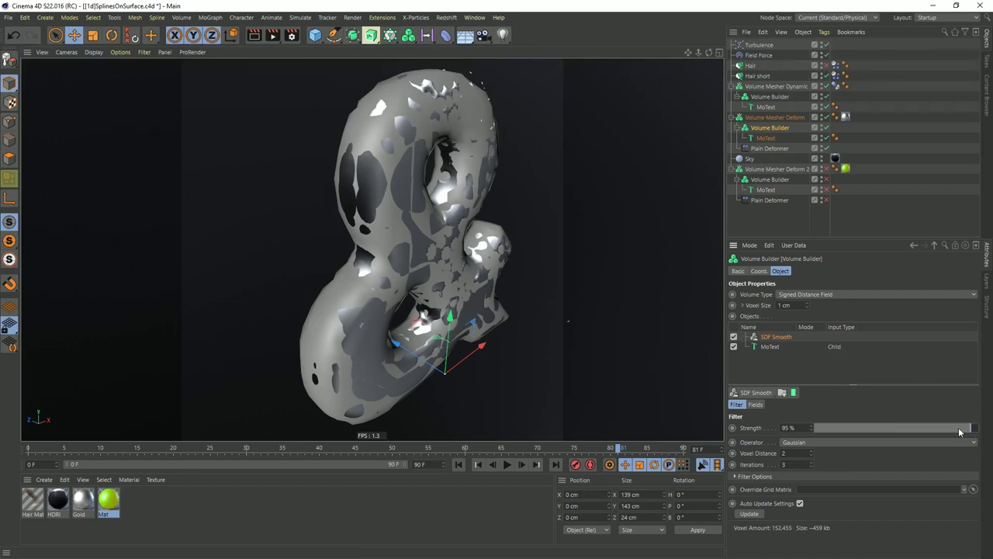
click(960, 429)
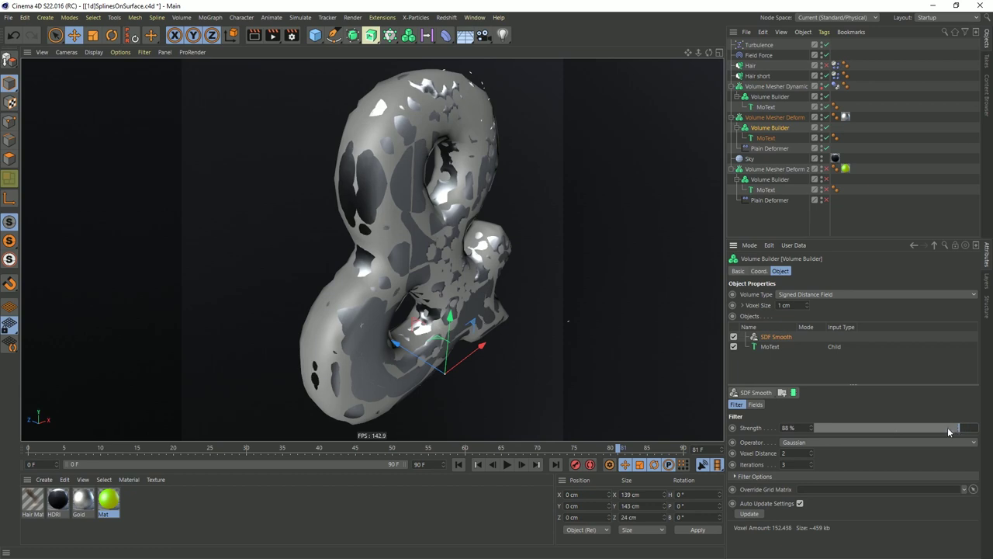
click(948, 428)
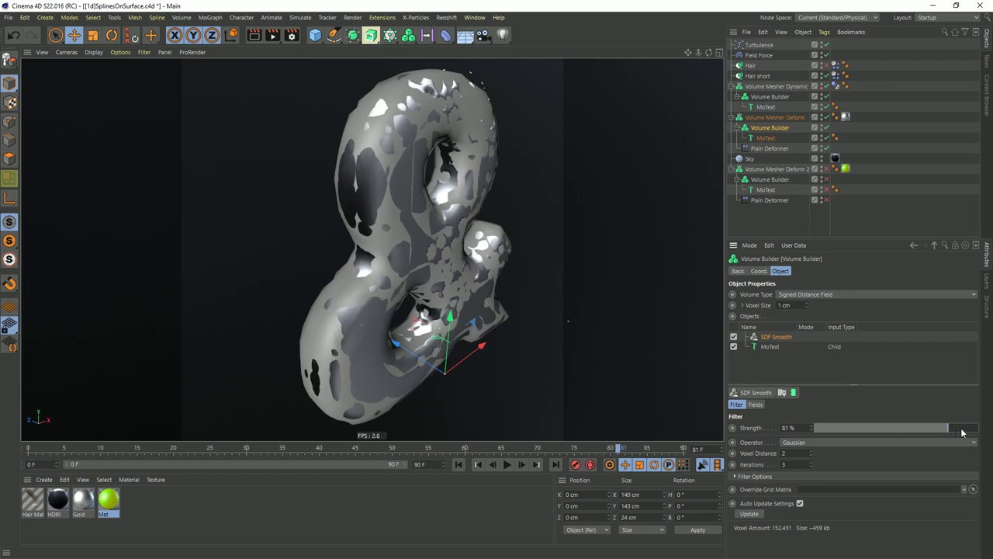
click(767, 98)
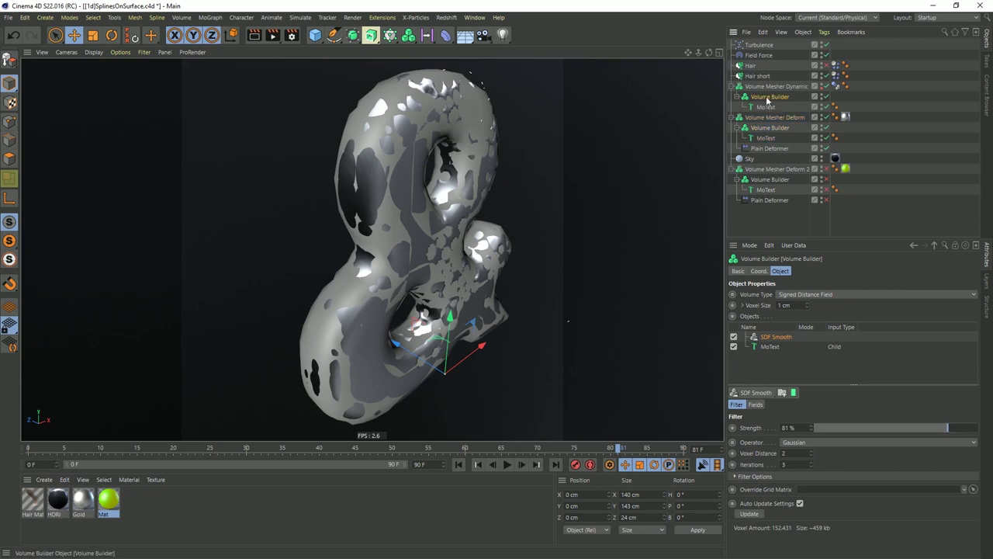
click(733, 336)
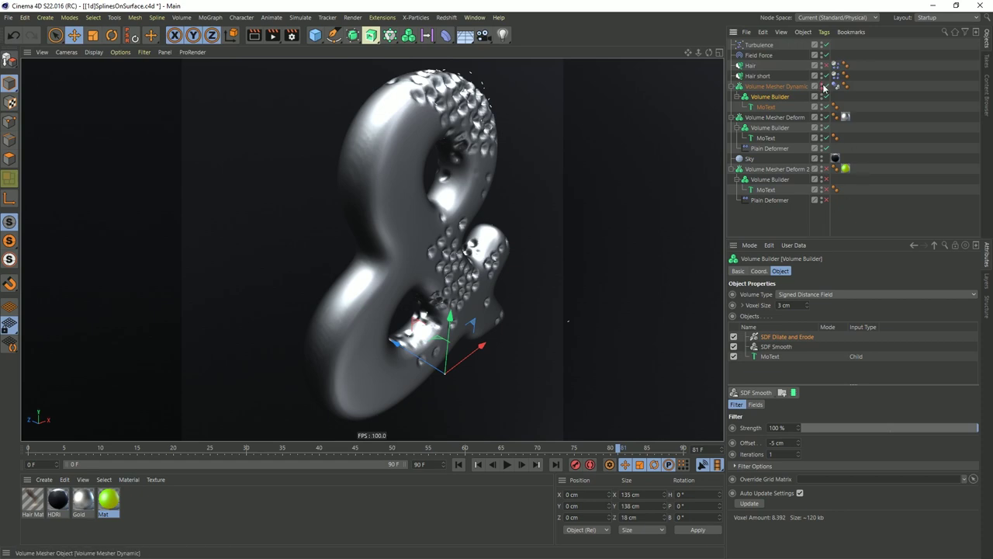
alt+drag(453, 222, 386, 197)
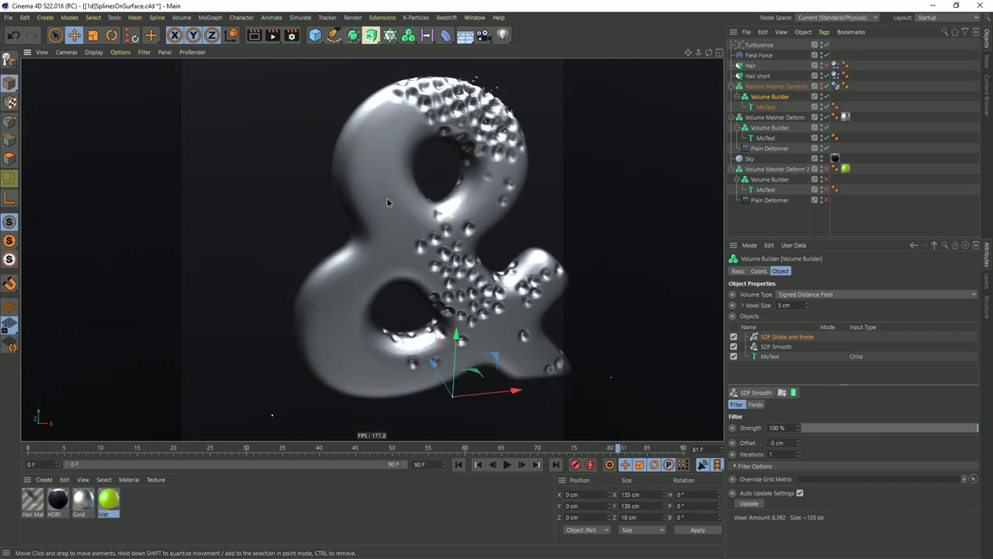
click(774, 118)
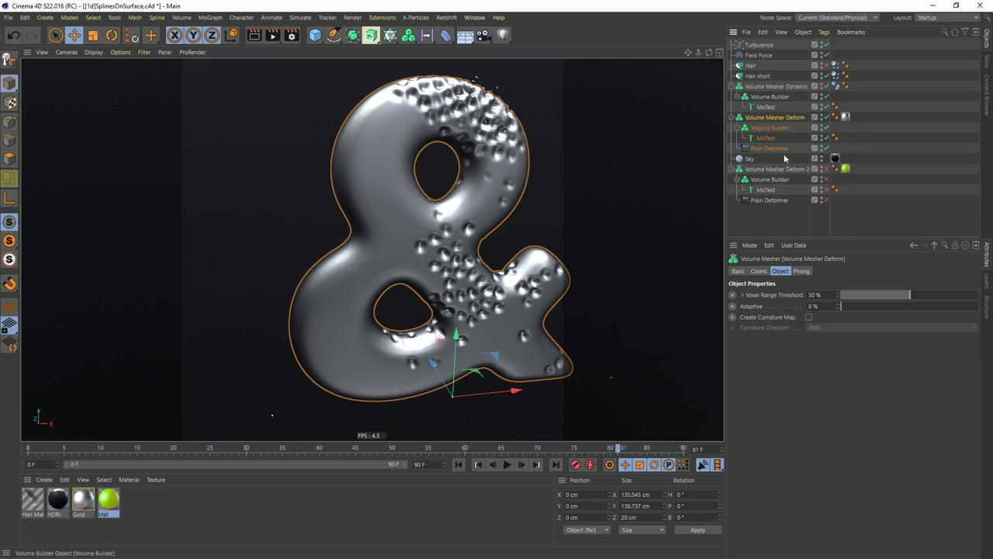
- Duplicate Volume Mesher Deform and rename the copy 'Volume Mesher Deform 2'
drag(770, 122, 758, 168)
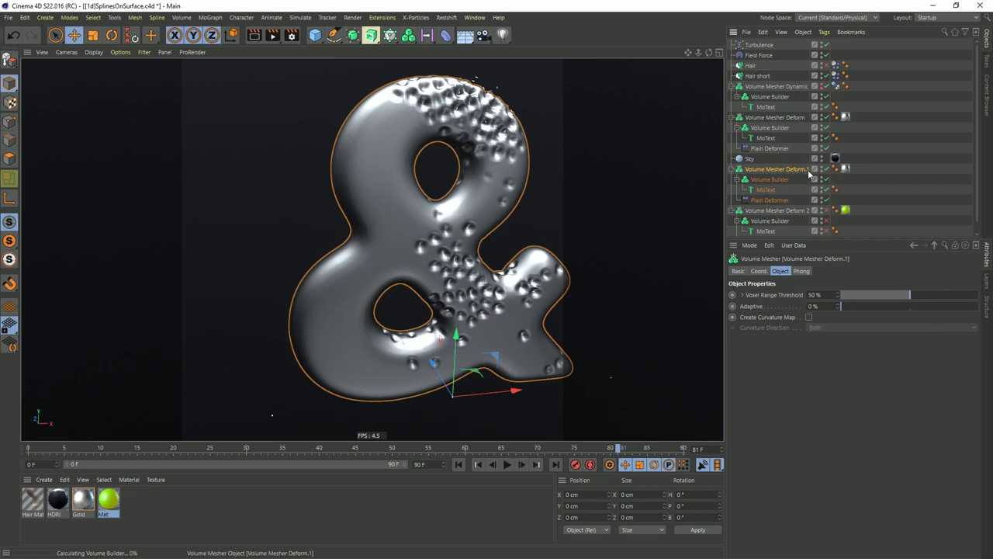
double_click(786, 174)
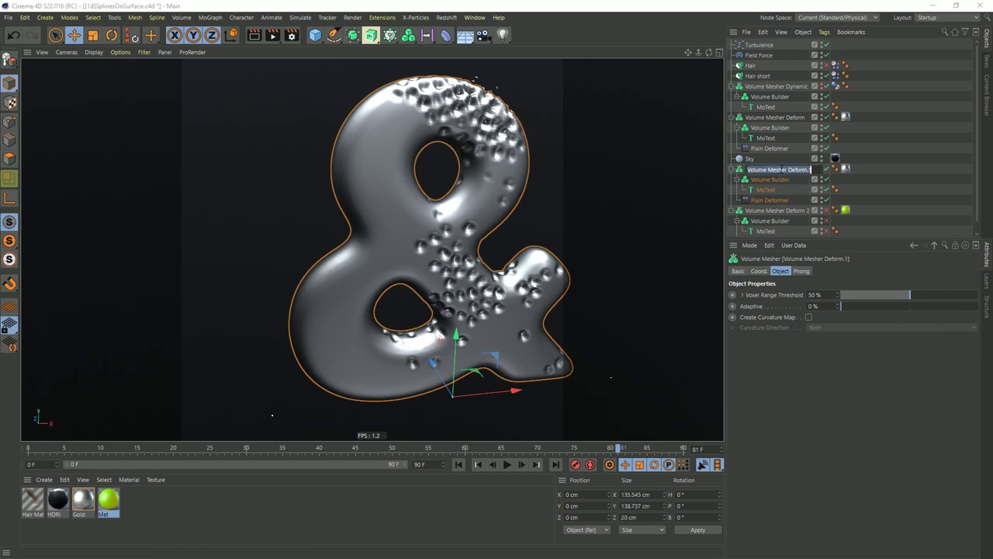
key(Right)
key(BackSpace)
key(BackSpace)
text(2)
key(Return)
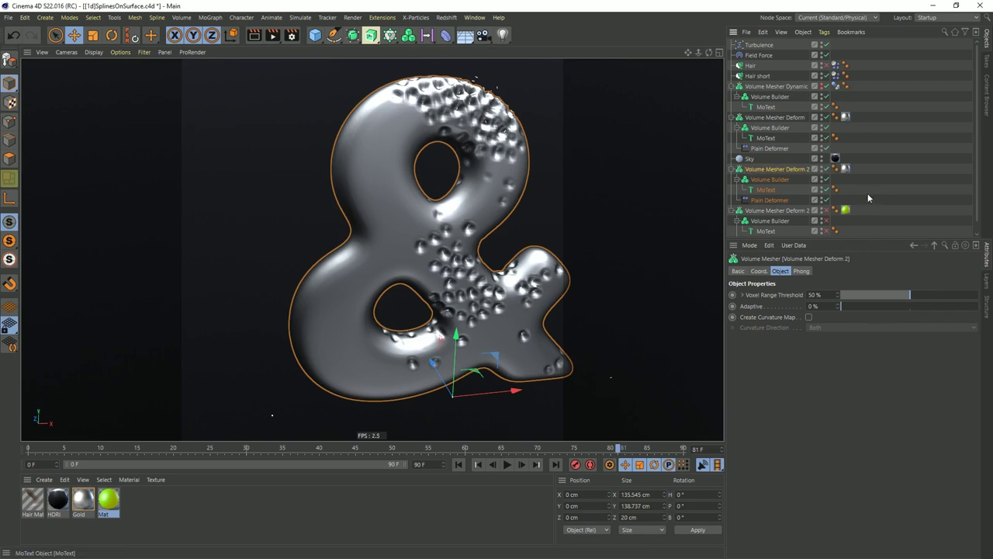
- Apply the green Mat material to the copy and move the old Plain Deformer into it
drag(860, 172, 853, 170)
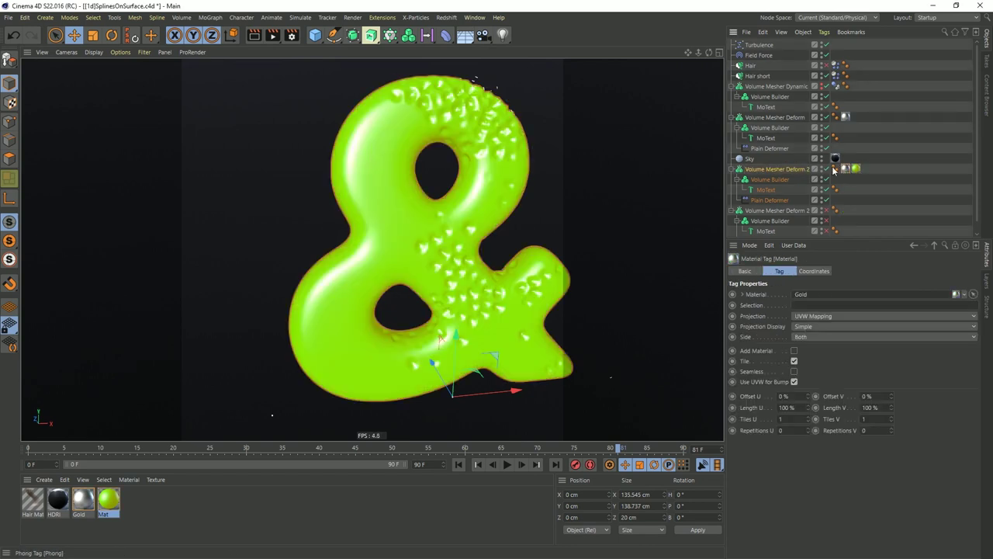
click(772, 211)
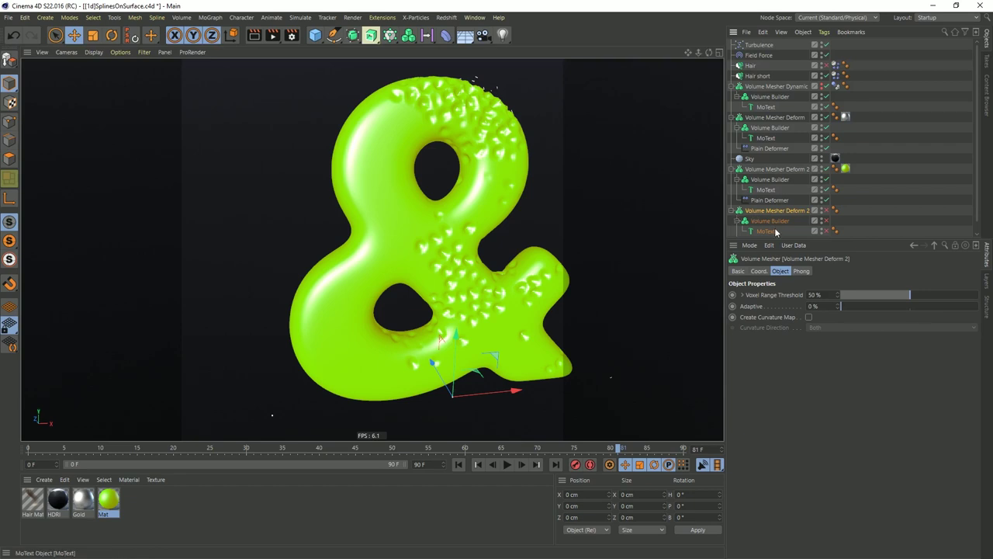
key(ctrl+z)
drag(771, 229, 766, 175)
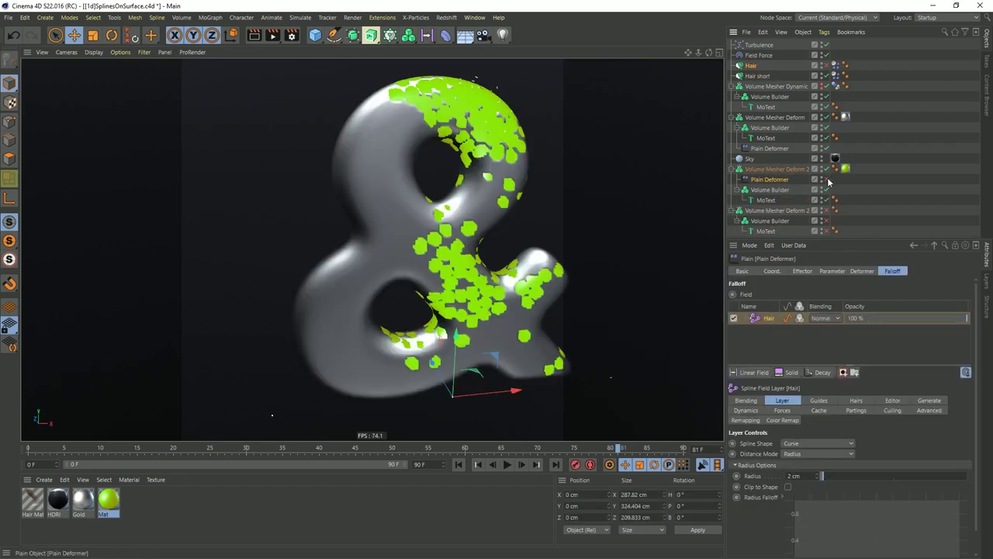
- Delete the leftover Volume Mesher Deform 2 group and place the Plain Deformer below MoText
click(779, 210)
key(Delete)
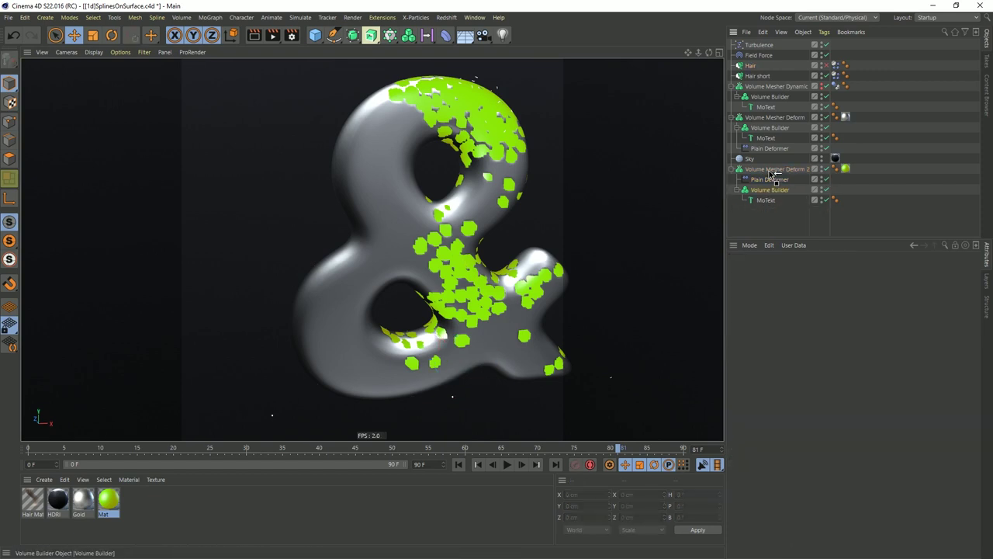
drag(768, 179, 765, 205)
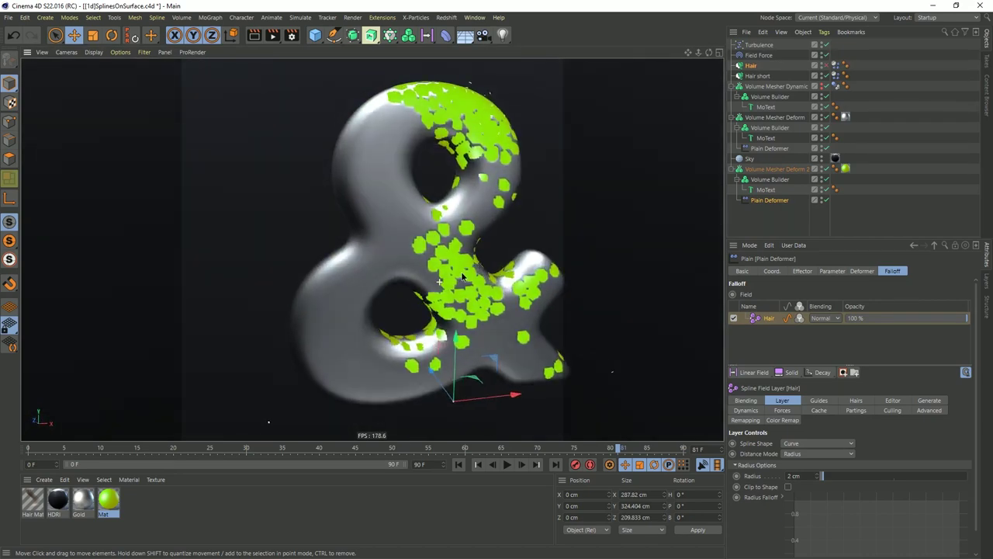
click(775, 200)
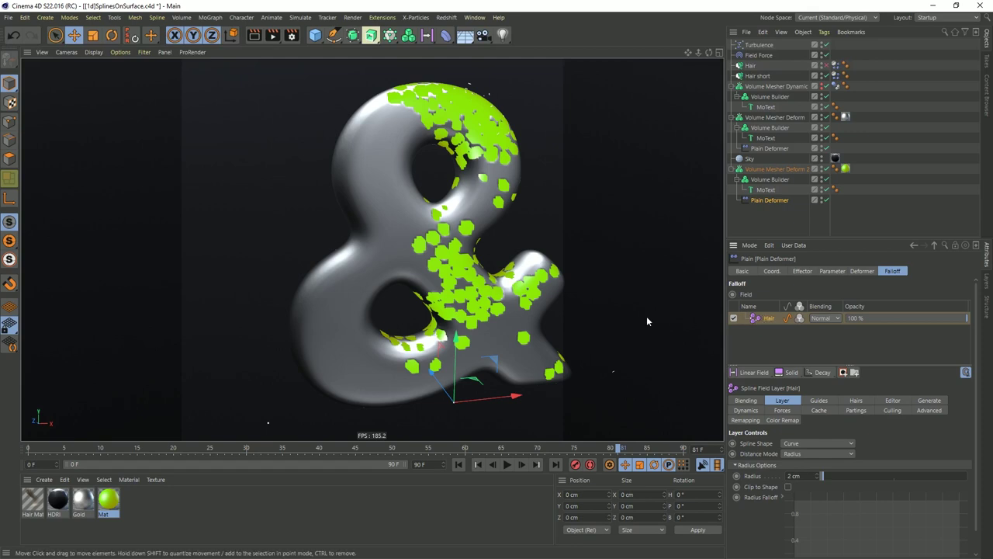
- Add an SDF Dilate and Erode filter to the Volume Builder with a -1 cm offset
click(774, 179)
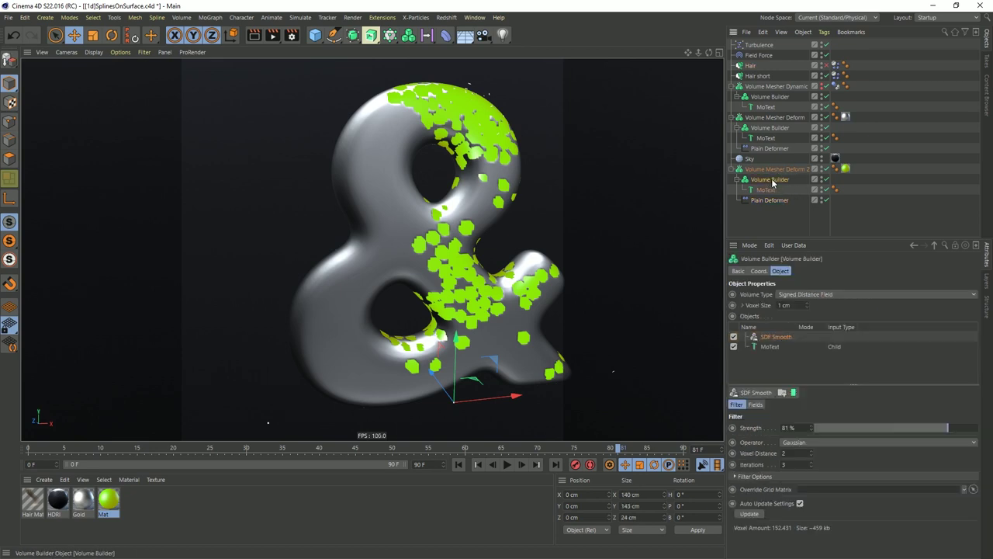
click(795, 443)
click(796, 446)
click(734, 393)
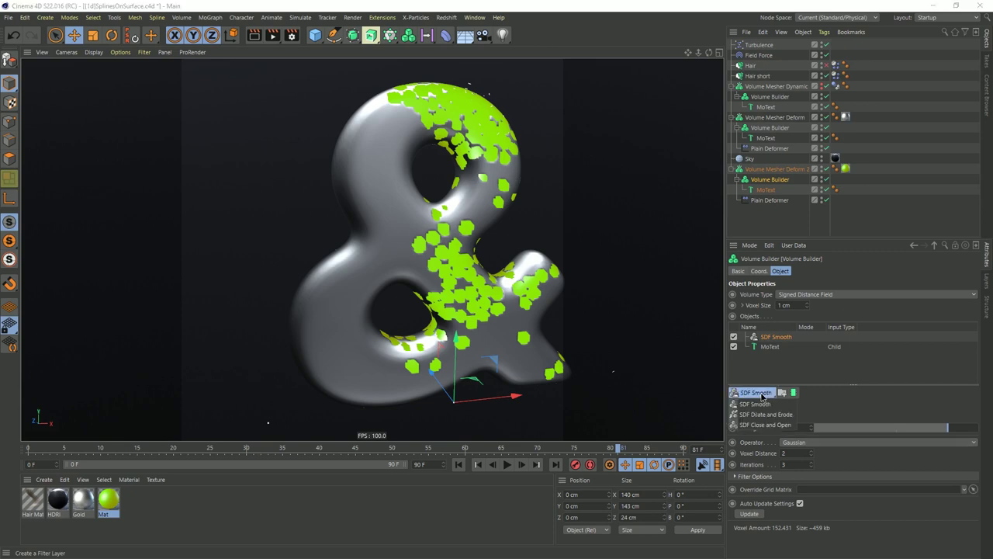
click(771, 420)
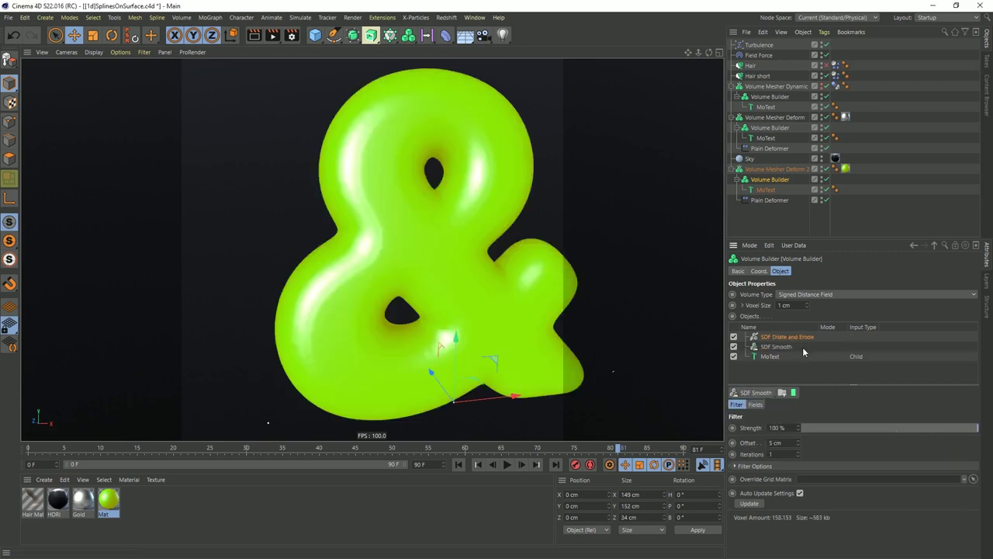
click(787, 444)
text(-2)
key(Return)
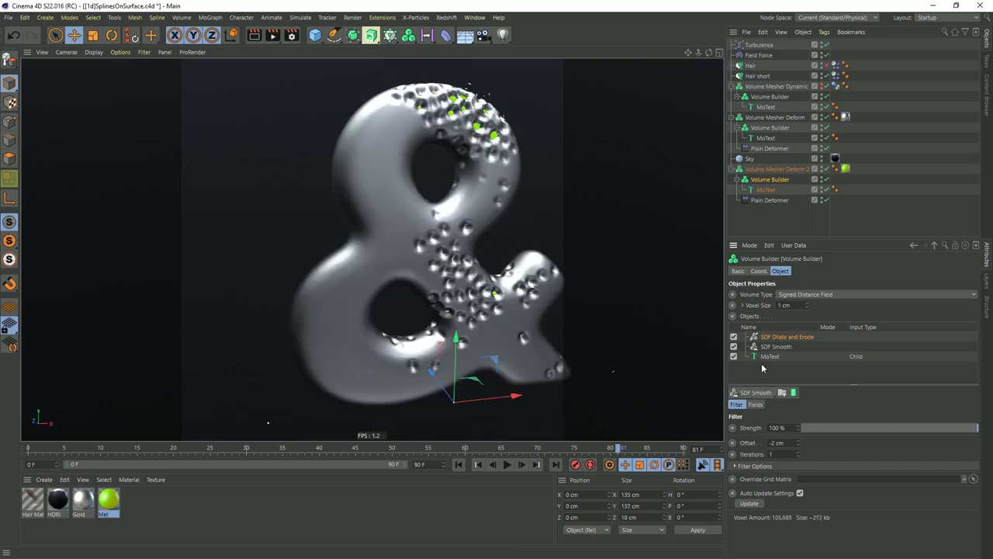
click(795, 440)
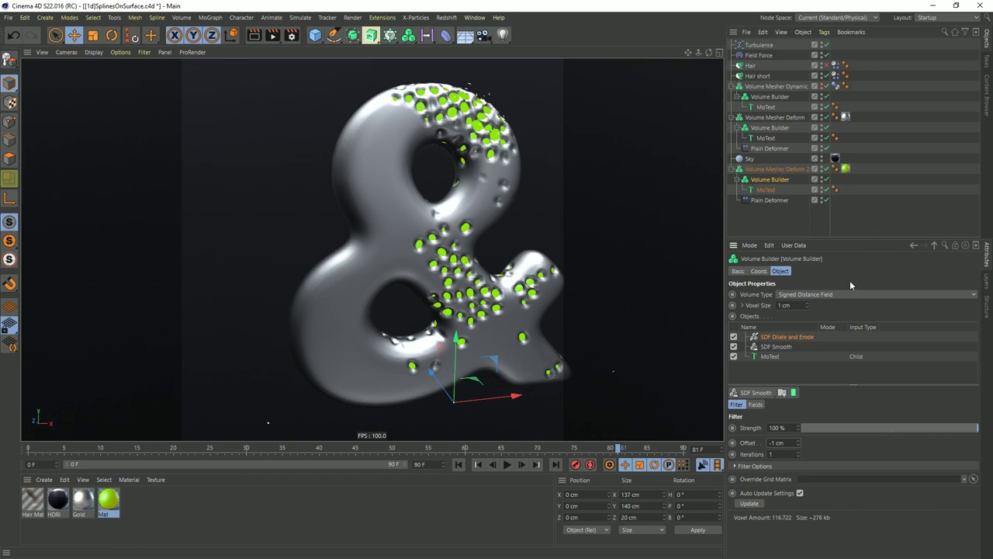
click(772, 201)
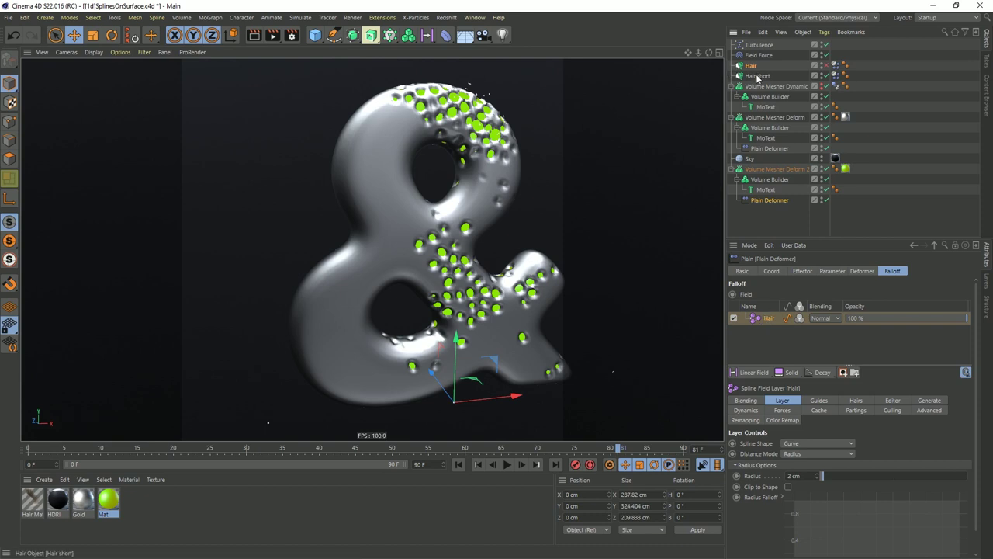
- Add Hair short to the deformer falloff in Radius mode, set to 5 then 3 cm
drag(758, 77, 776, 320)
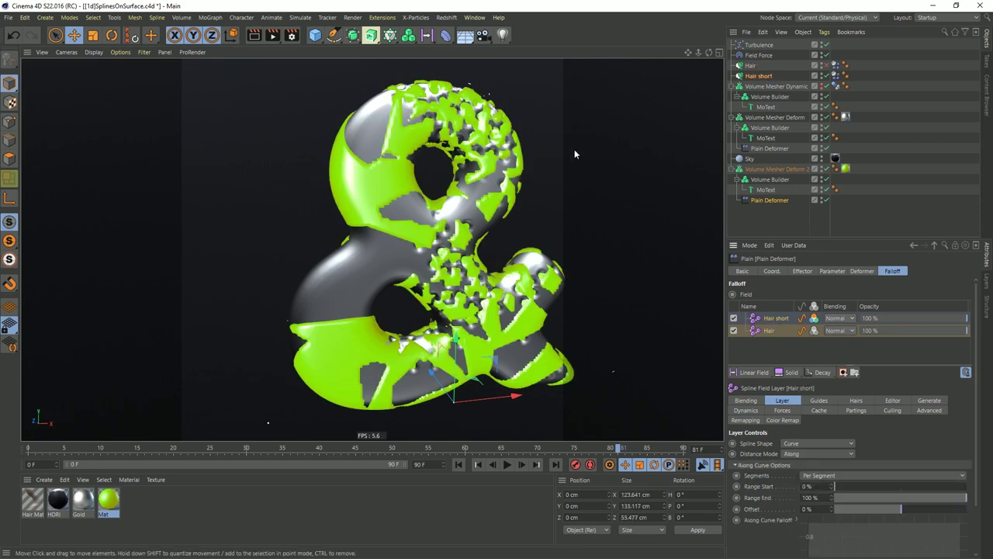
click(796, 455)
click(800, 476)
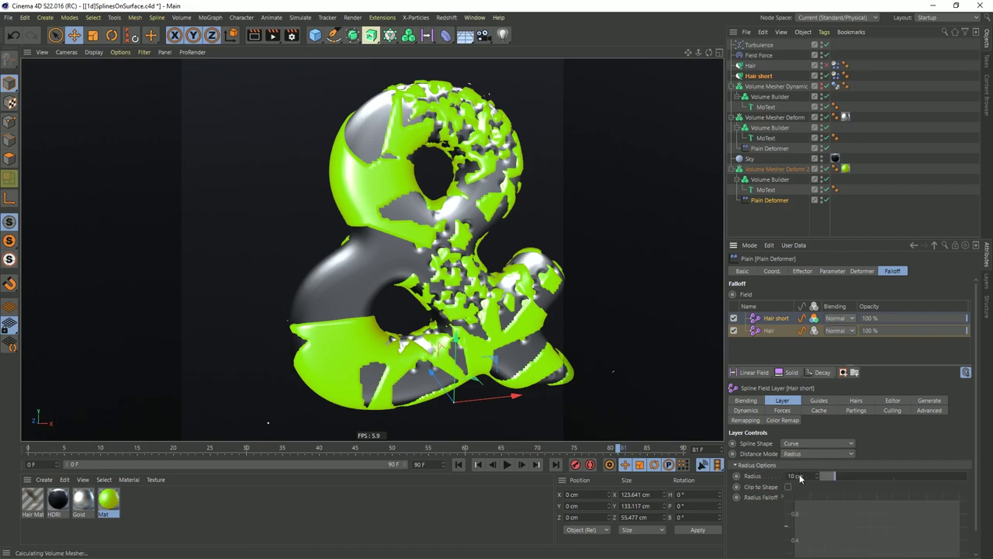
click(812, 475)
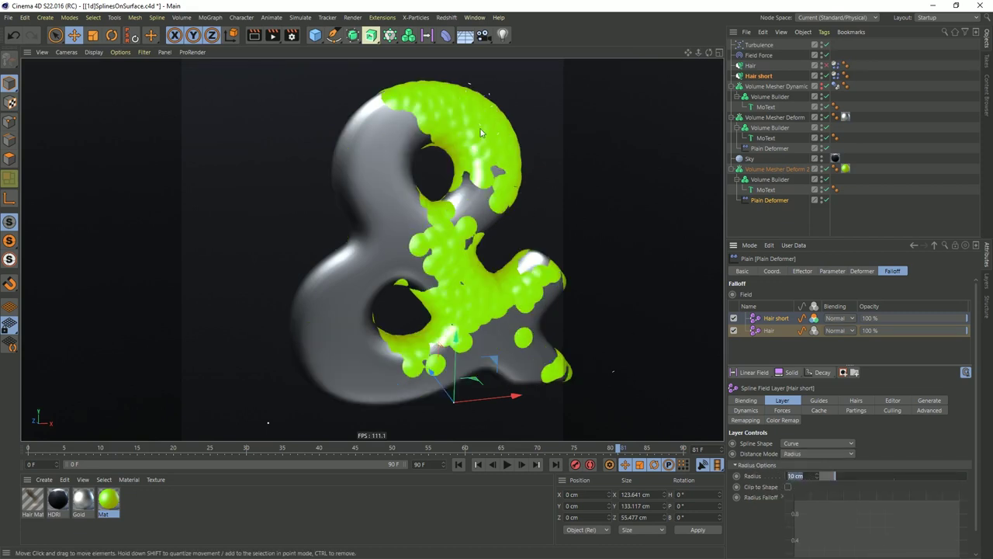
text(5)
key(Return)
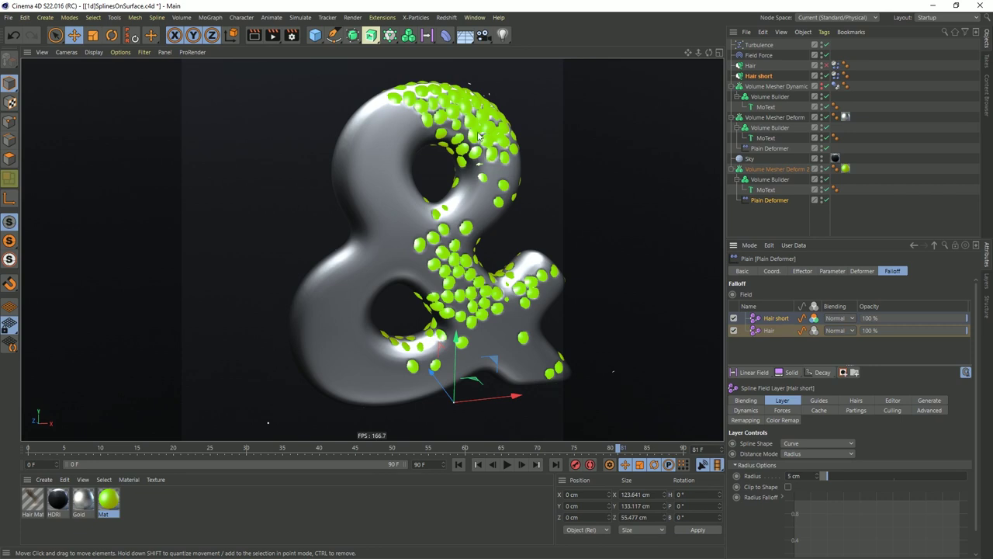
click(799, 474)
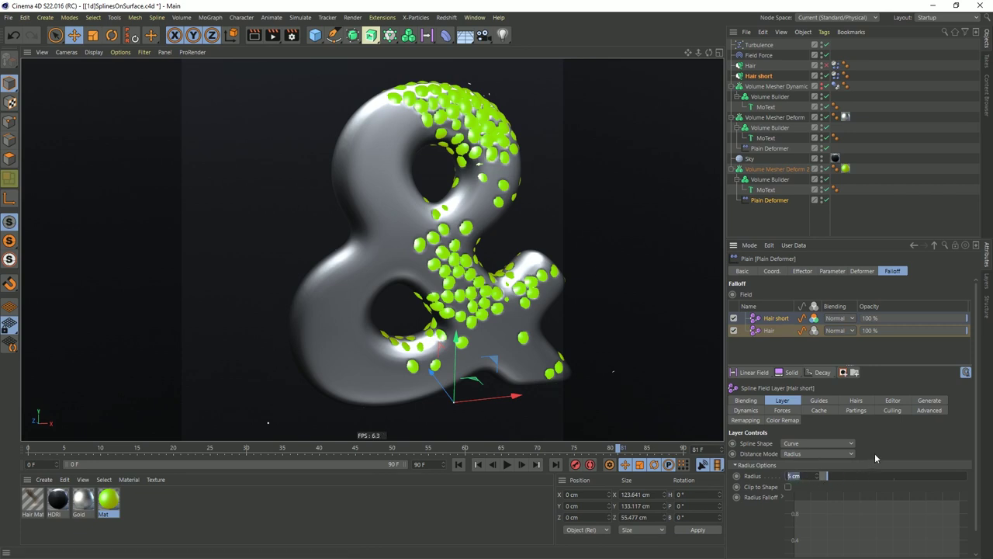
text(3)
key(Return)
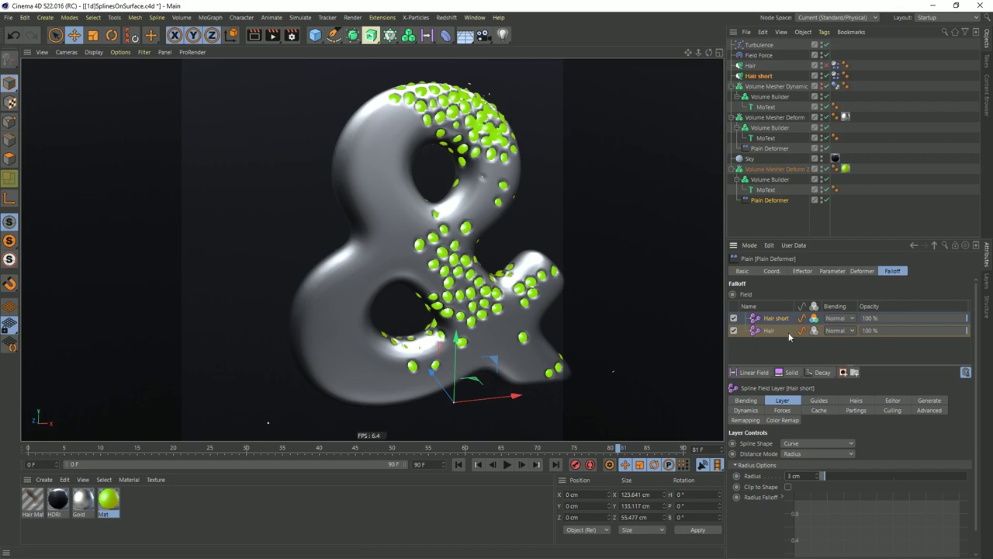
- Move the Plain Deformer to 4 cm in Z
click(802, 271)
click(831, 271)
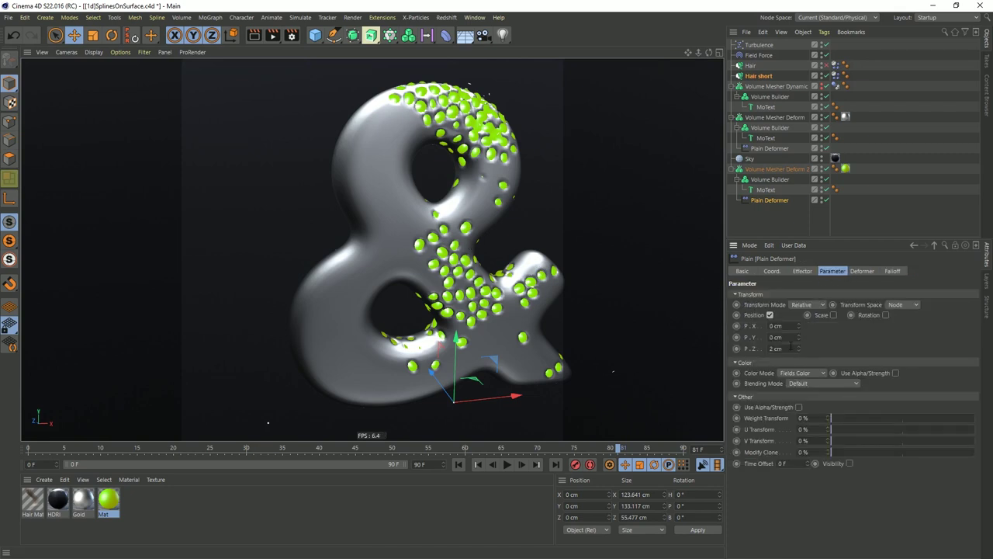
drag(799, 348, 814, 343)
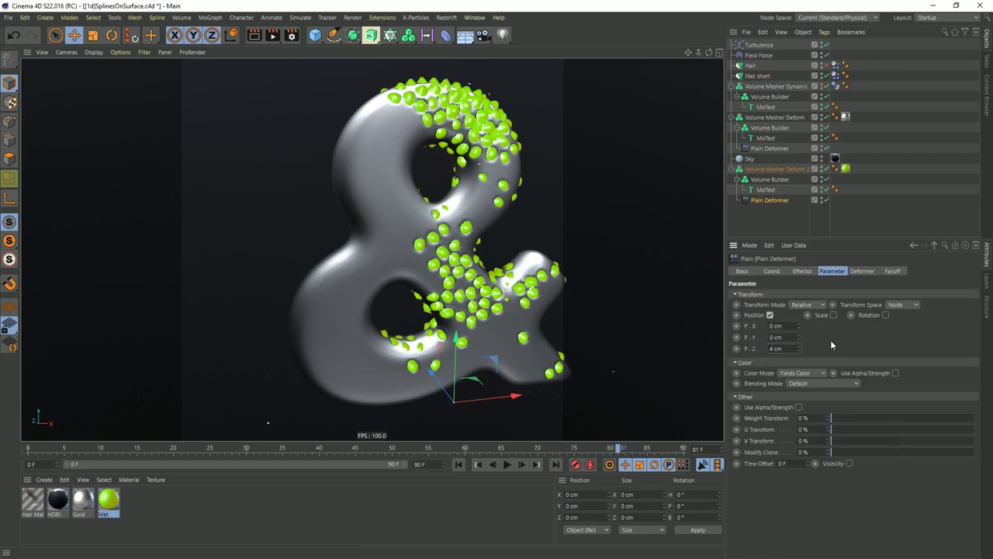
alt+drag(468, 273, 316, 148)
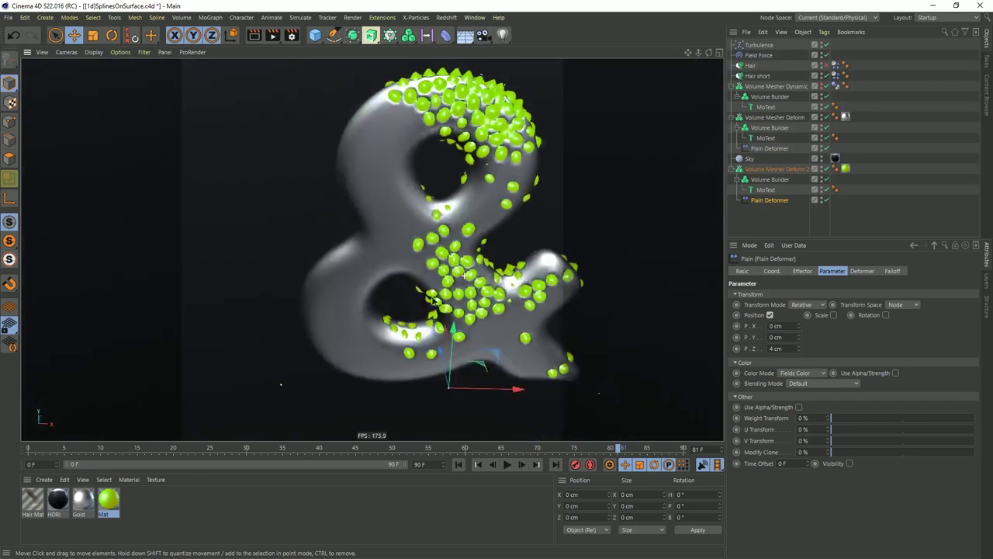
alt+drag(435, 300, 457, 297)
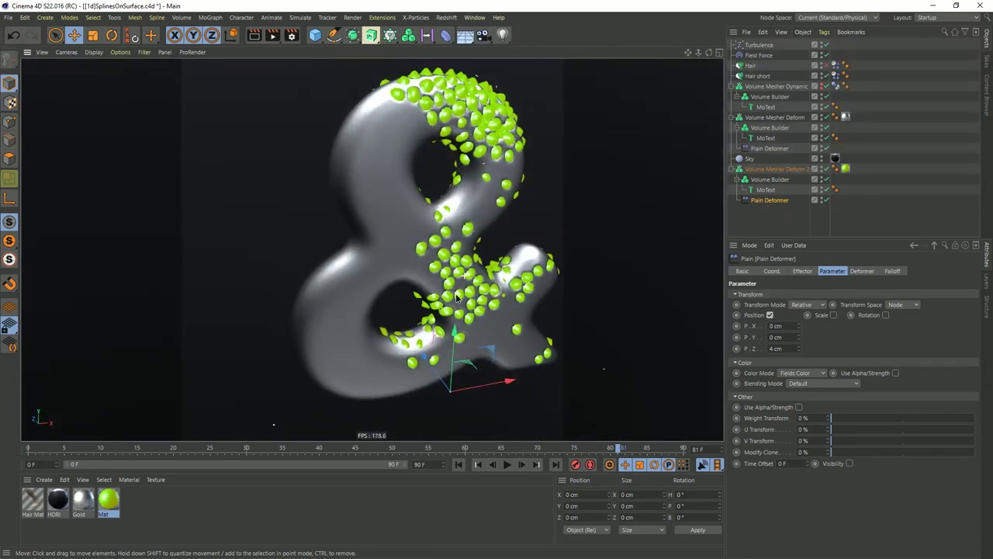
- Reduce the Hair short layer's radius to 2 cm
click(893, 271)
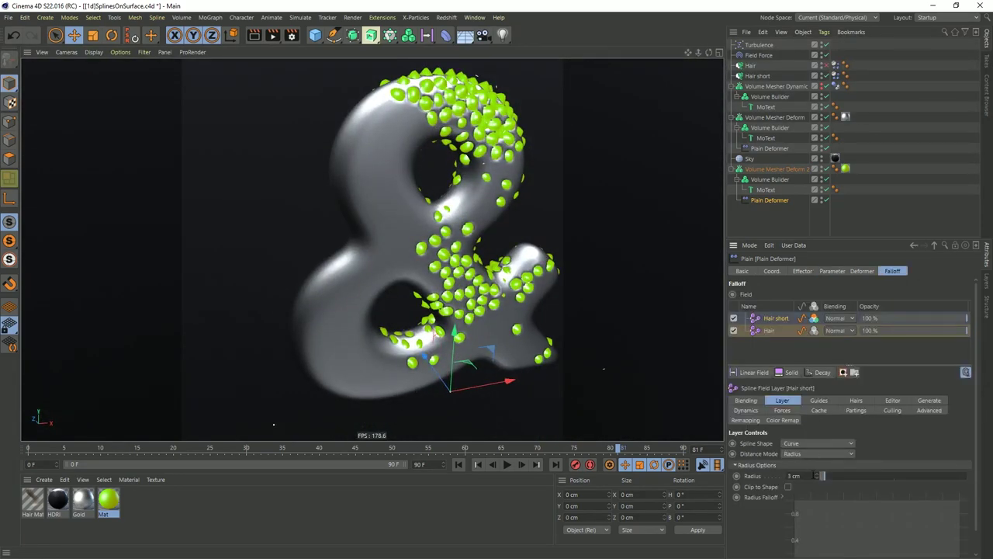
click(815, 477)
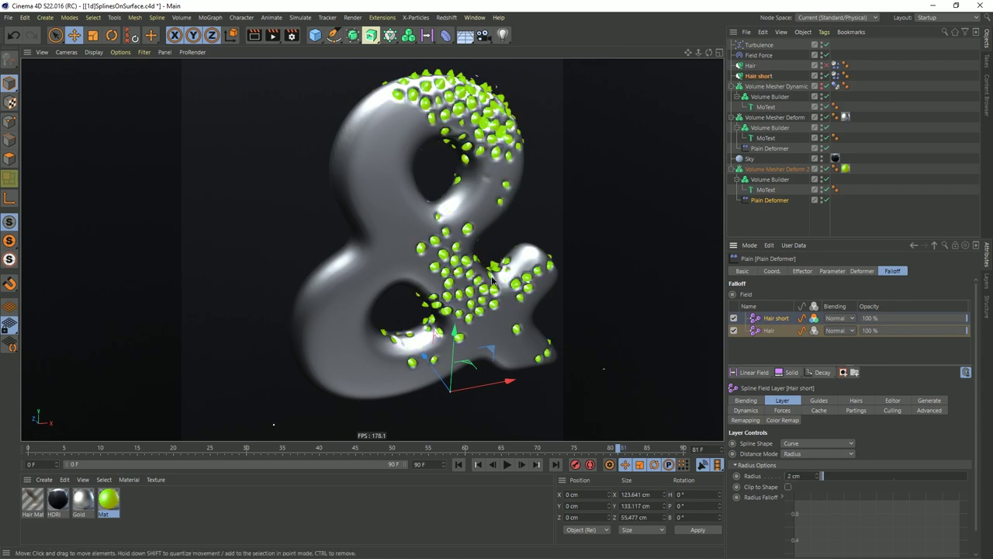
mouse_move(492, 281)
alt+mouse_down()
mouse_move(543, 283)
mouse_move(497, 289)
alt+mouse_up()
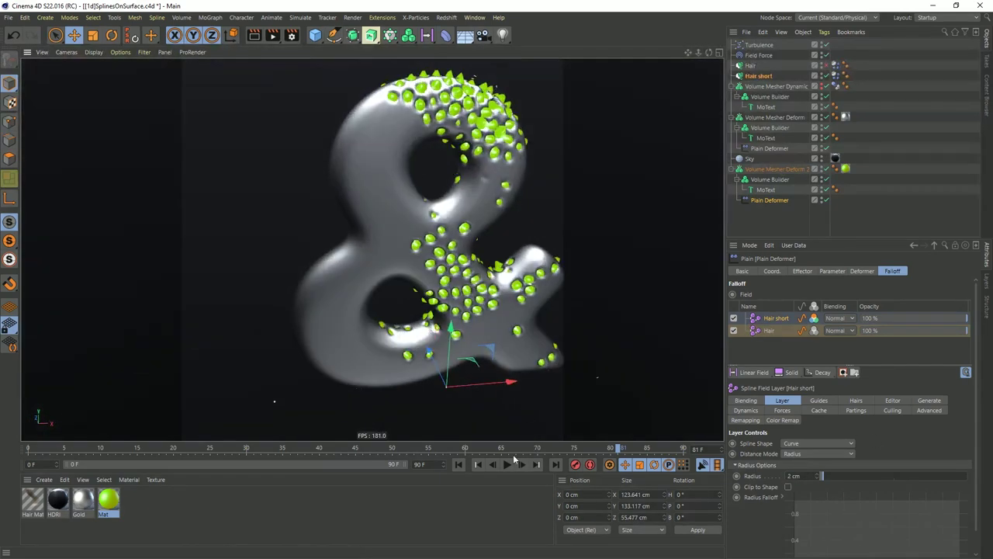
- Set the scene's end frame to 999
drag(426, 464, 376, 467)
text(999)
key(Return)
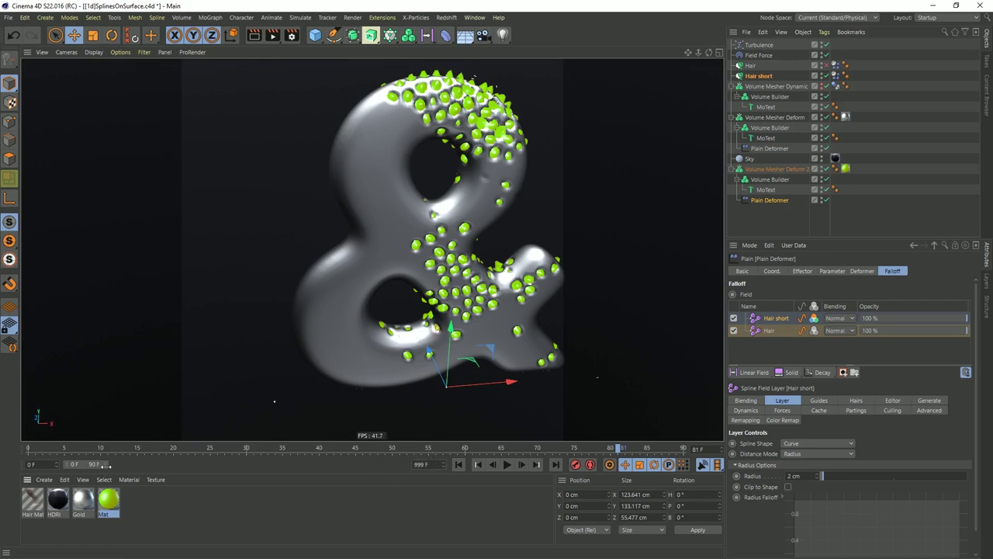
- Extend the preview range to 999 frames, play to frame 131, and inspect the spheres
drag(106, 466, 407, 464)
click(507, 464)
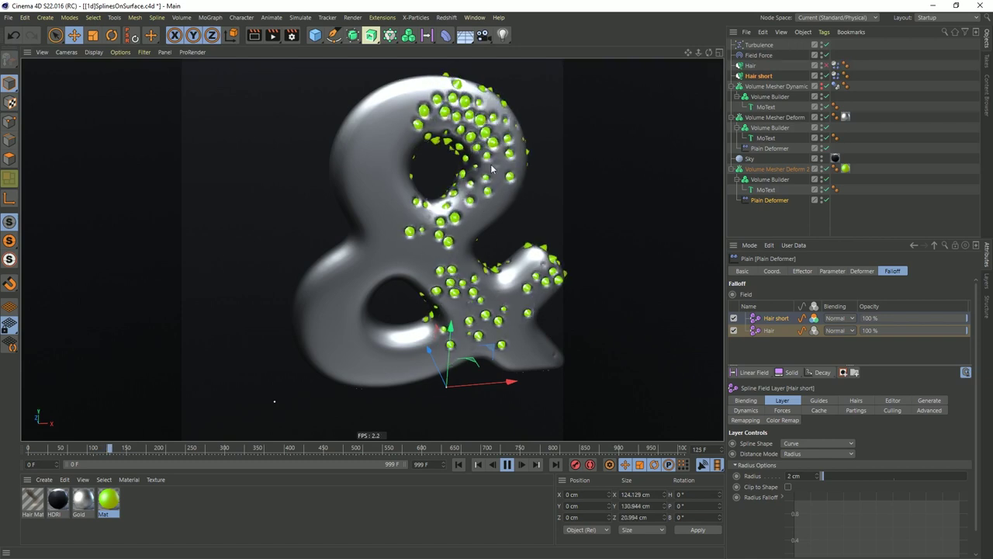
click(508, 464)
alt+drag(487, 210, 586, 197)
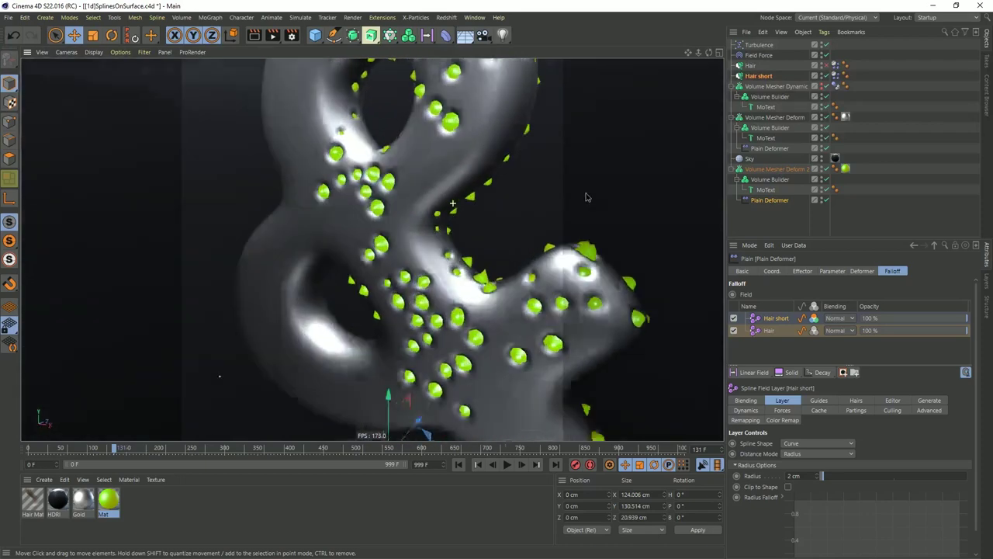
alt+right_drag(586, 197, 432, 224)
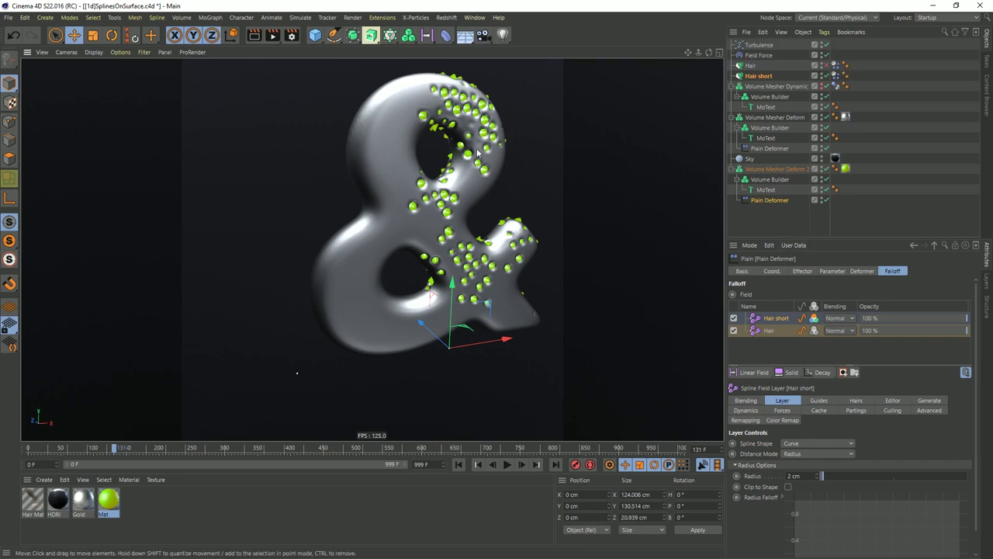
- Enable the Hair field layer in the Plain Deformer's falloff list
click(797, 118)
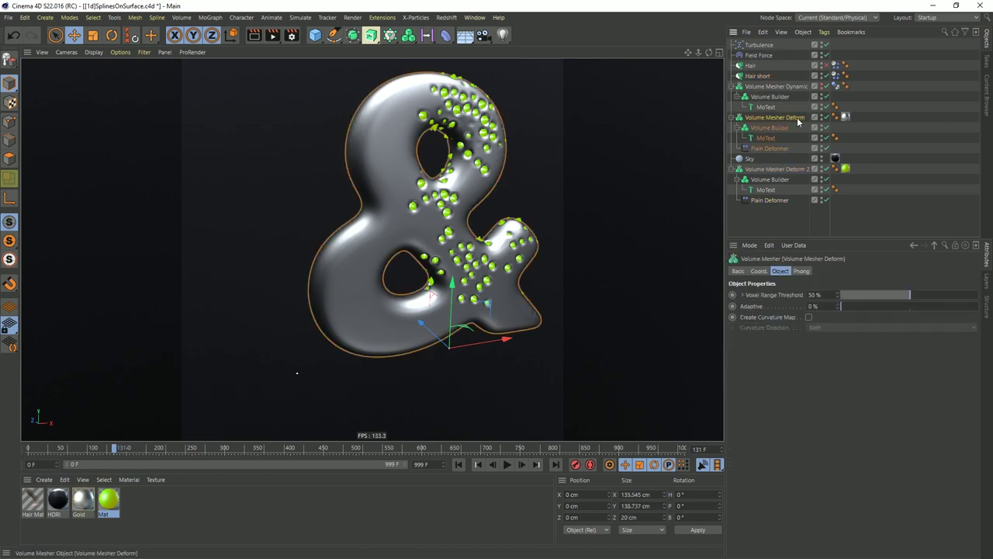
click(768, 148)
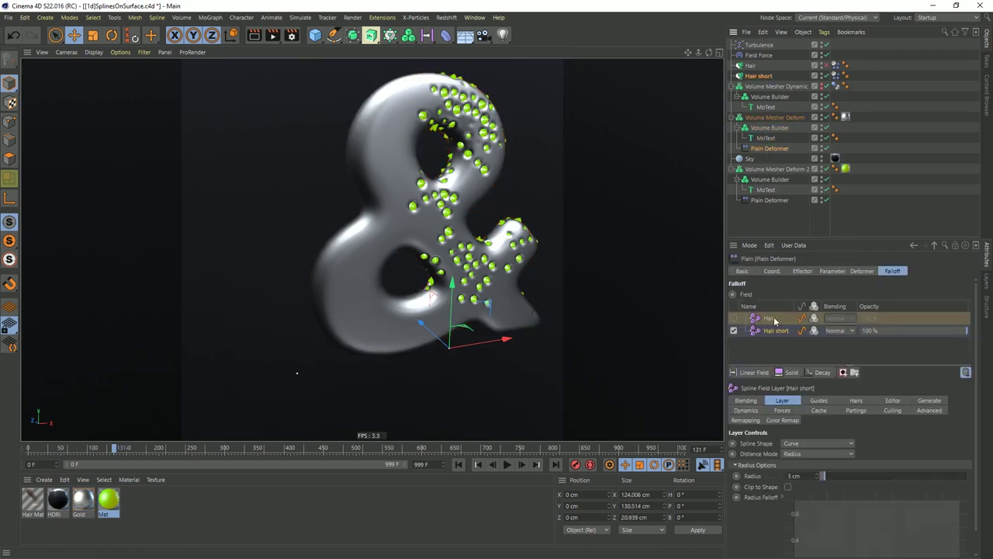
click(826, 65)
click(750, 67)
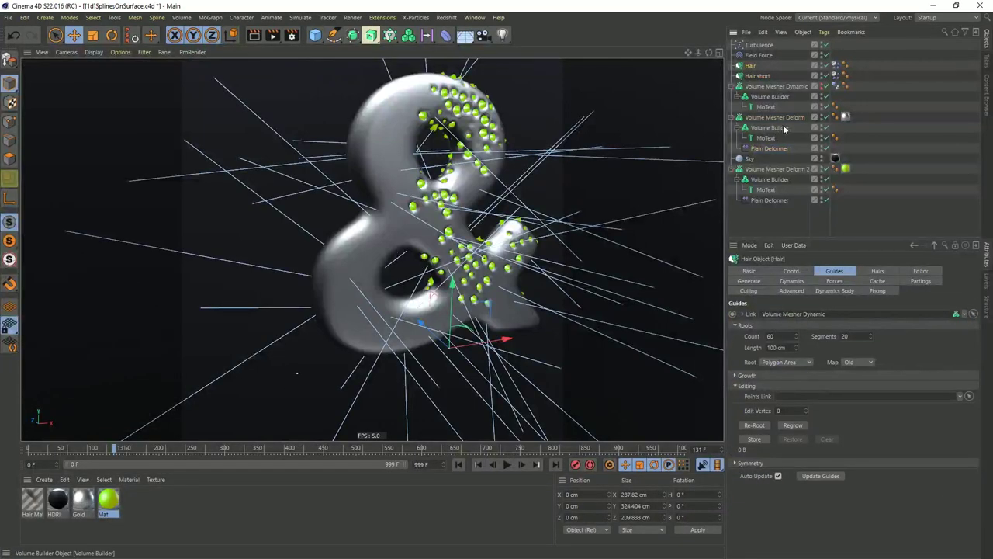
click(770, 148)
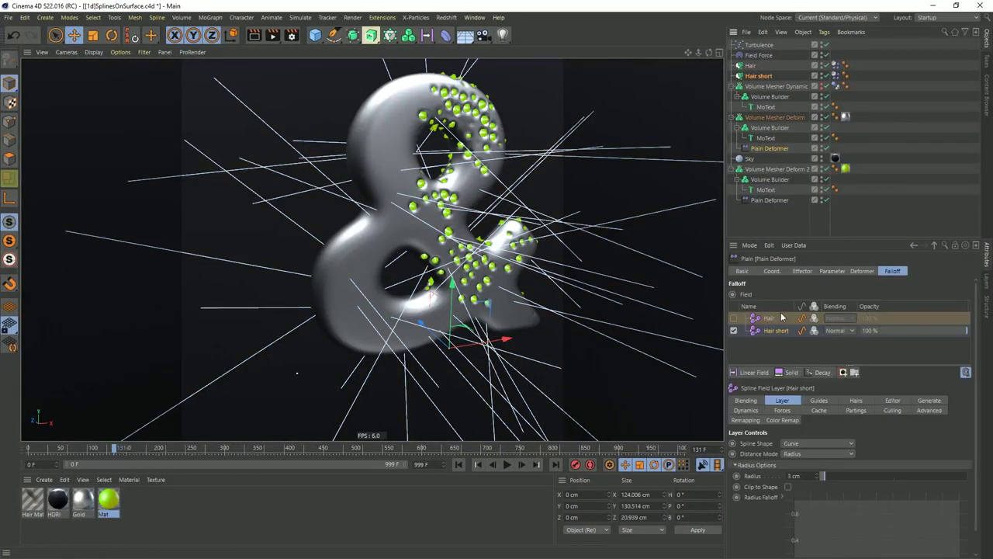
click(733, 318)
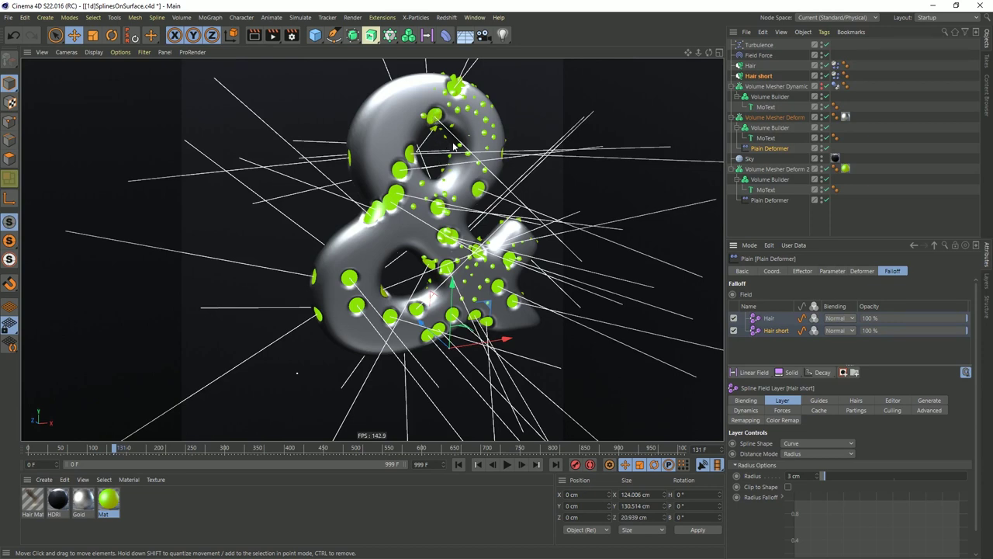
- Replay the simulation from the start to frame 12 and set the Hair layer radius to 2 cm
click(463, 467)
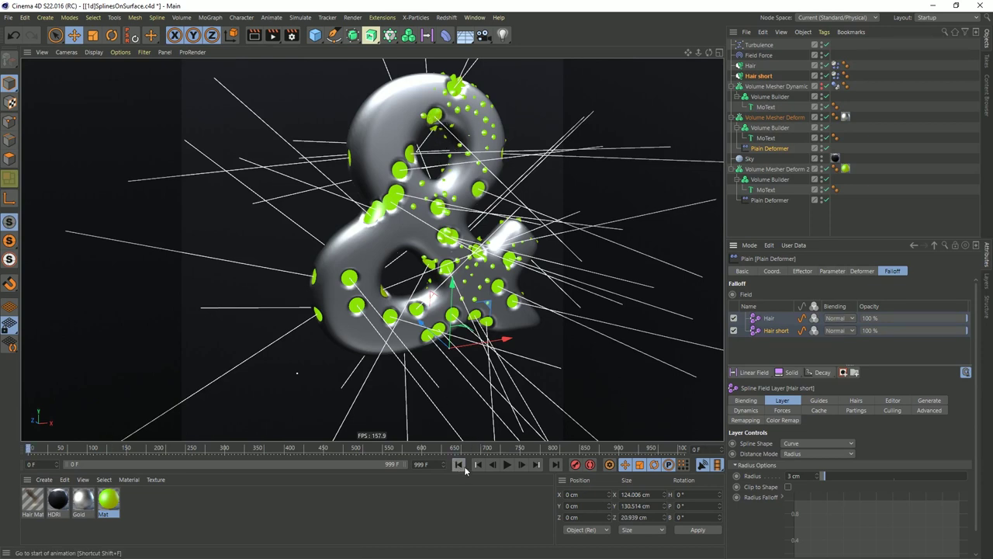
click(508, 464)
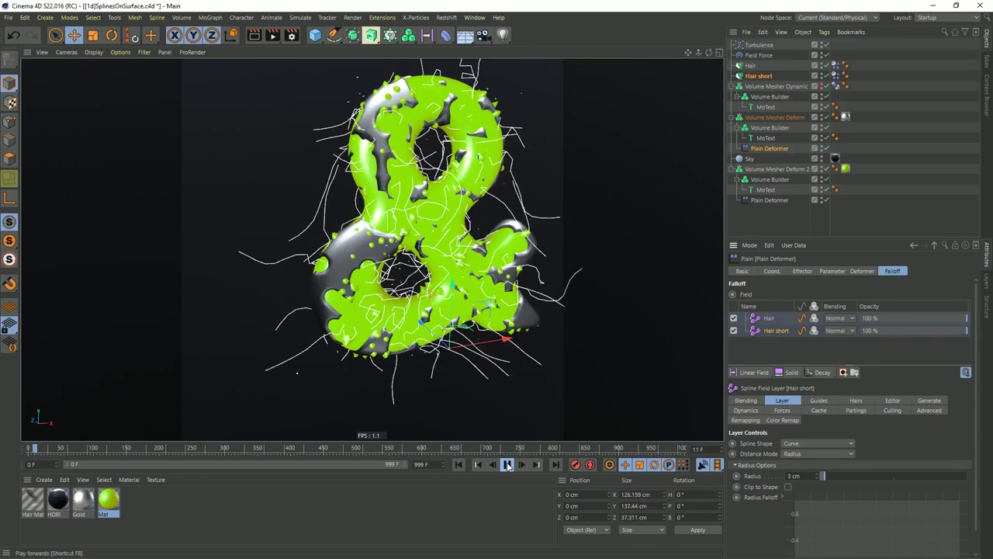
click(508, 464)
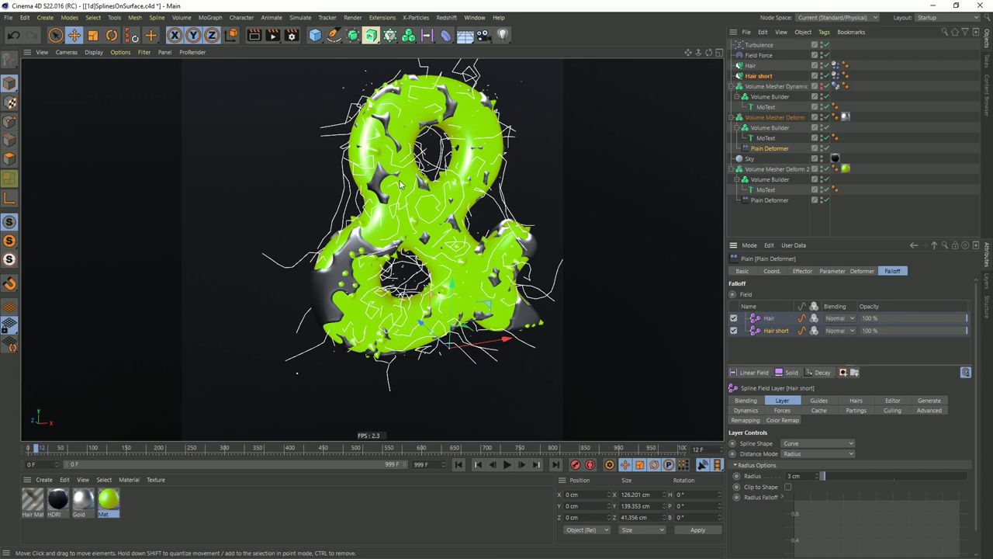
click(768, 318)
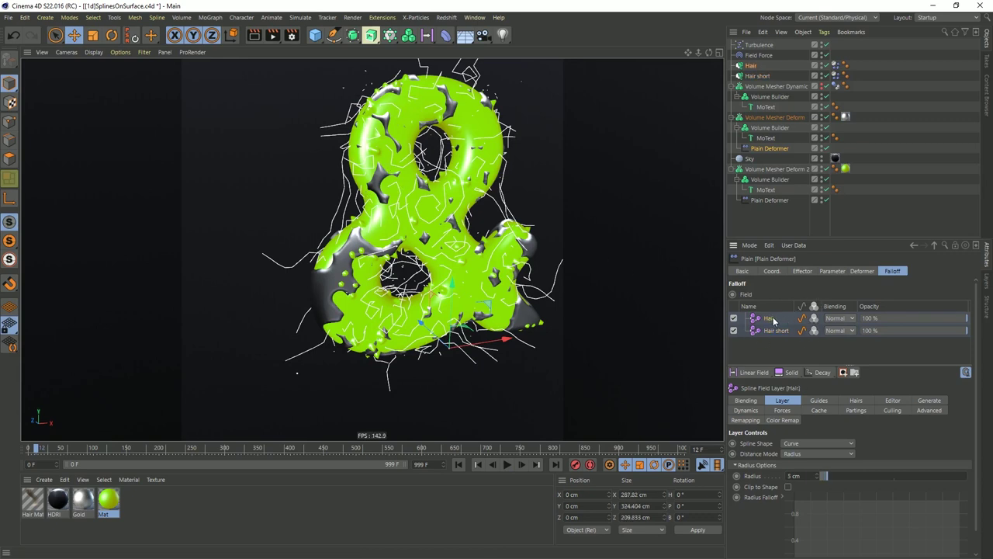
key(Return)
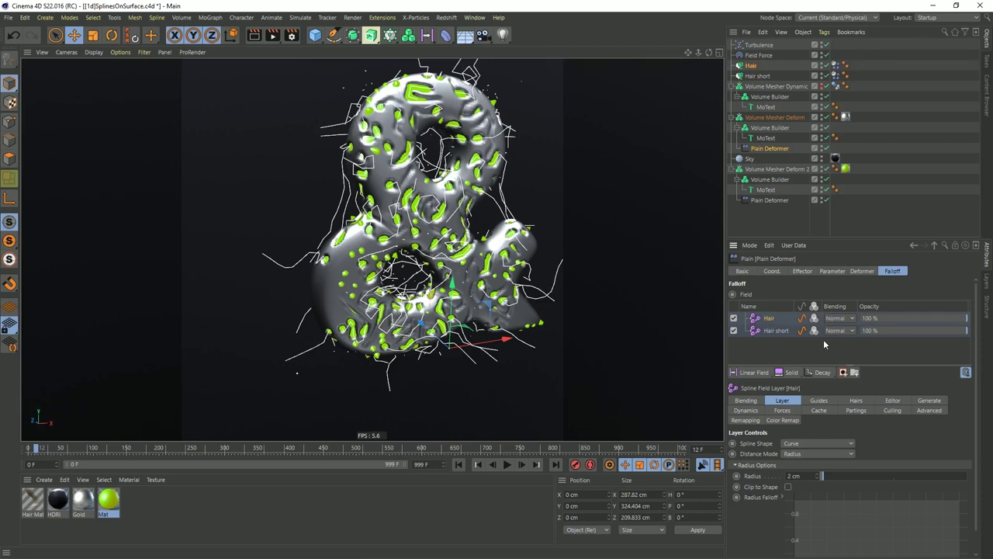
- Change the Hair layer's blending from Normal to Add
click(839, 318)
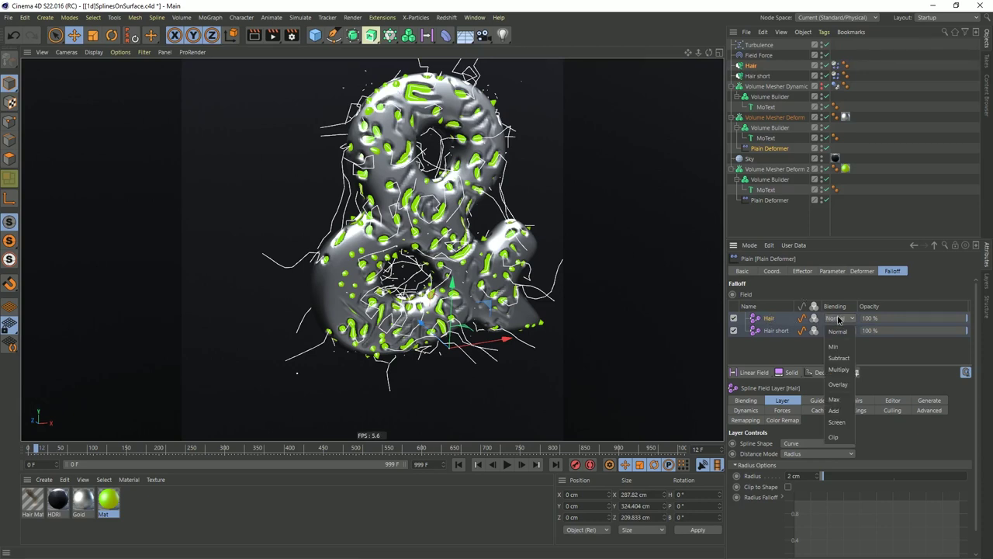
click(834, 411)
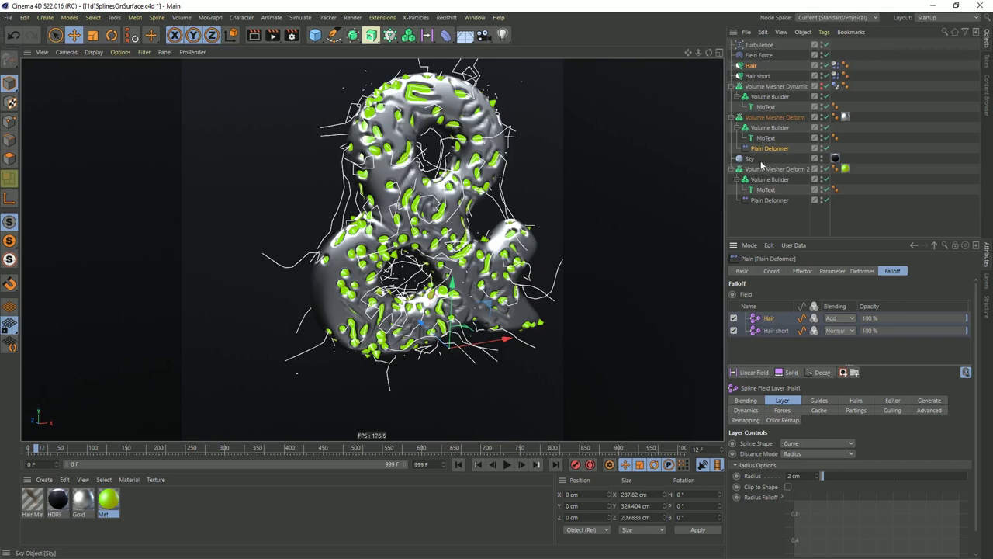
- Set Hair short's blending to Add in Volume Mesher Deform 2's Plain Deformer
click(772, 200)
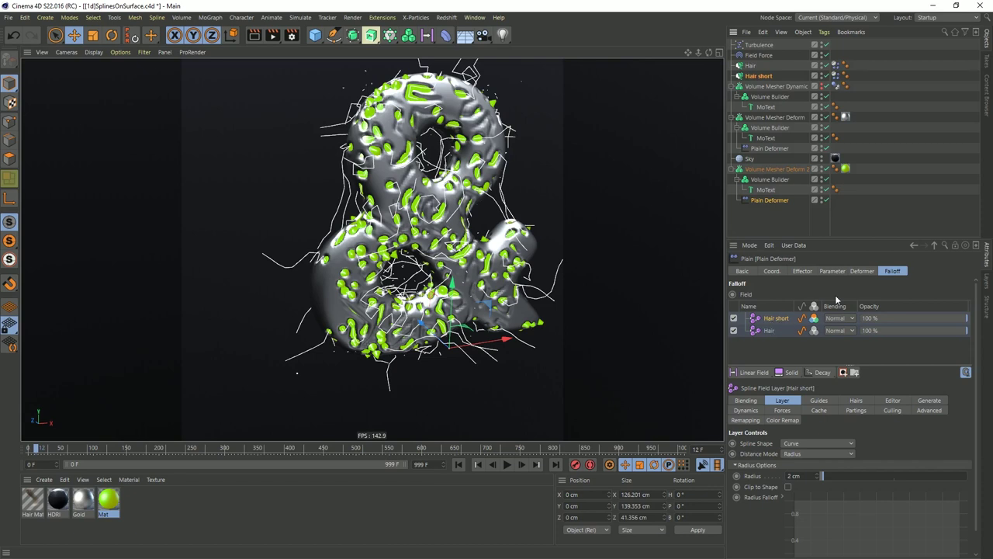
click(770, 179)
click(769, 200)
click(836, 323)
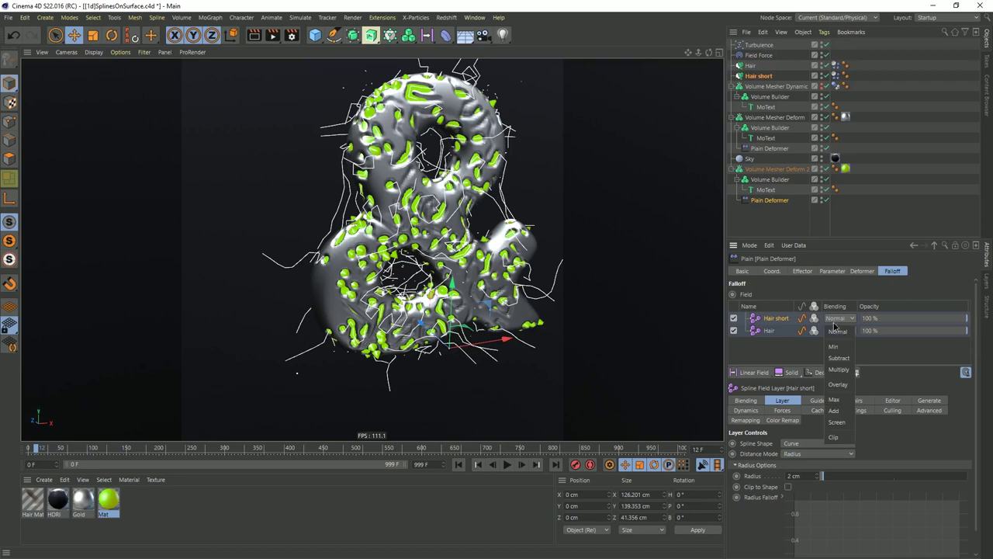
click(835, 409)
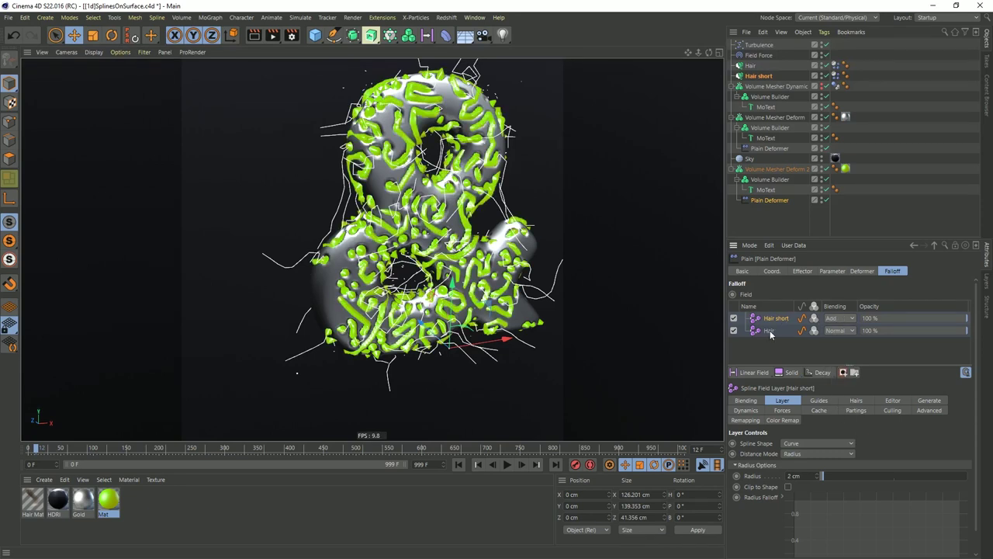
click(770, 330)
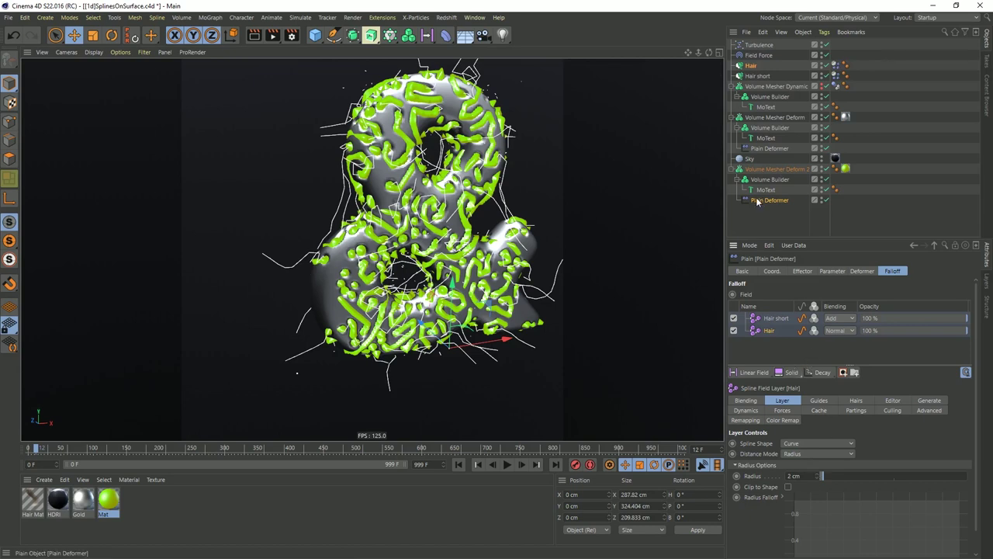
- Duplicate the Plain Deformer: the original keeps only Hair short, the copy only Hair
ctrl+drag(756, 201, 766, 210)
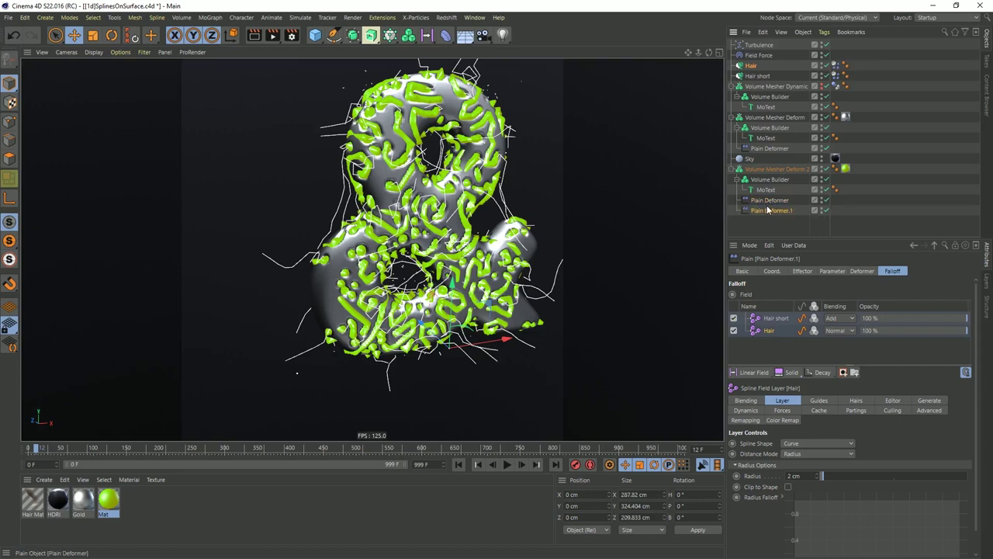
click(775, 201)
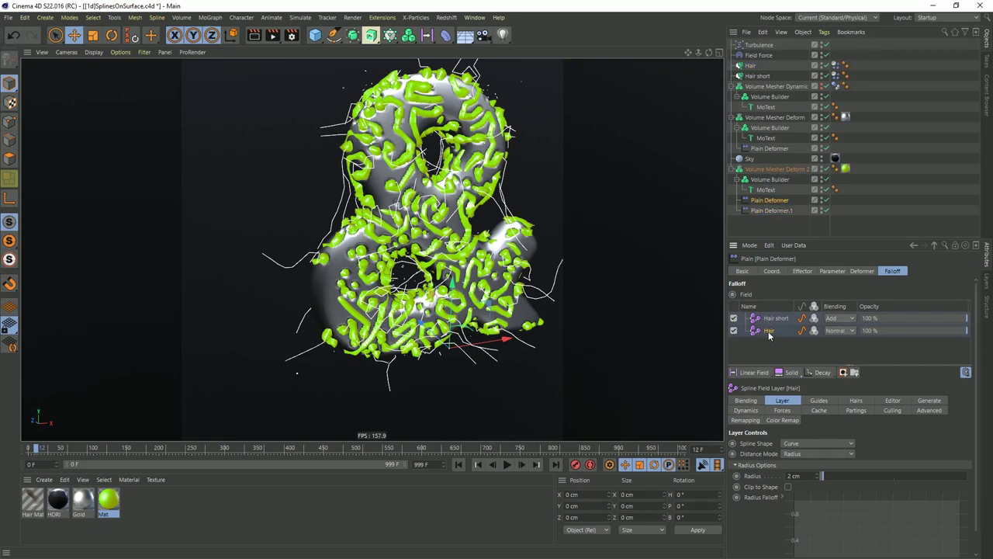
key(Delete)
click(773, 211)
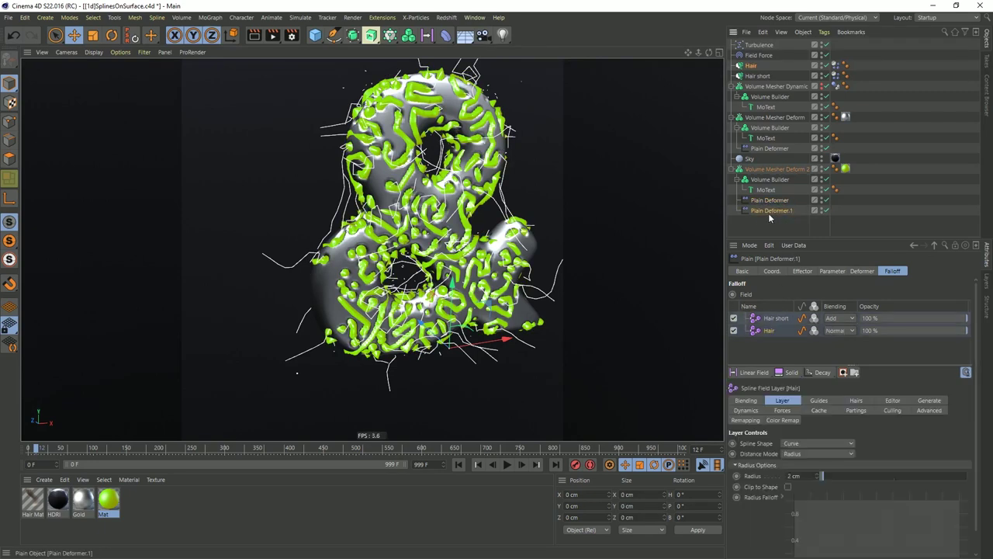
key(Delete)
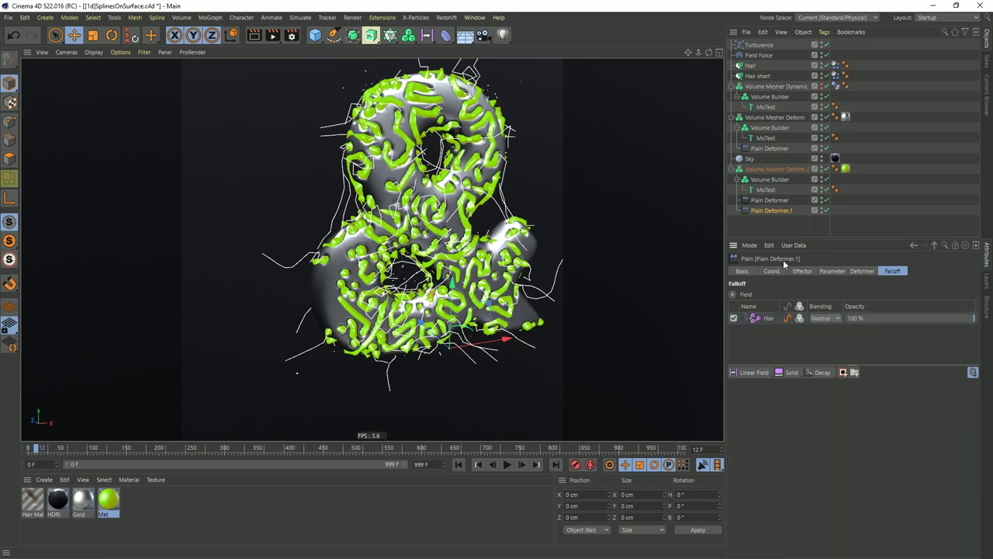
- Rename the Hair object to 'Hair Long'
click(753, 66)
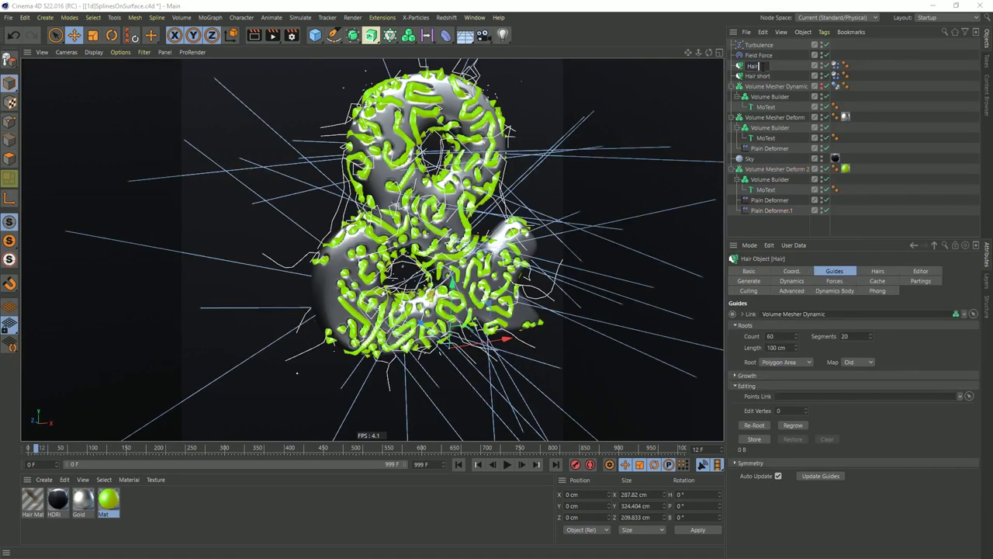
text(Long)
key(Return)
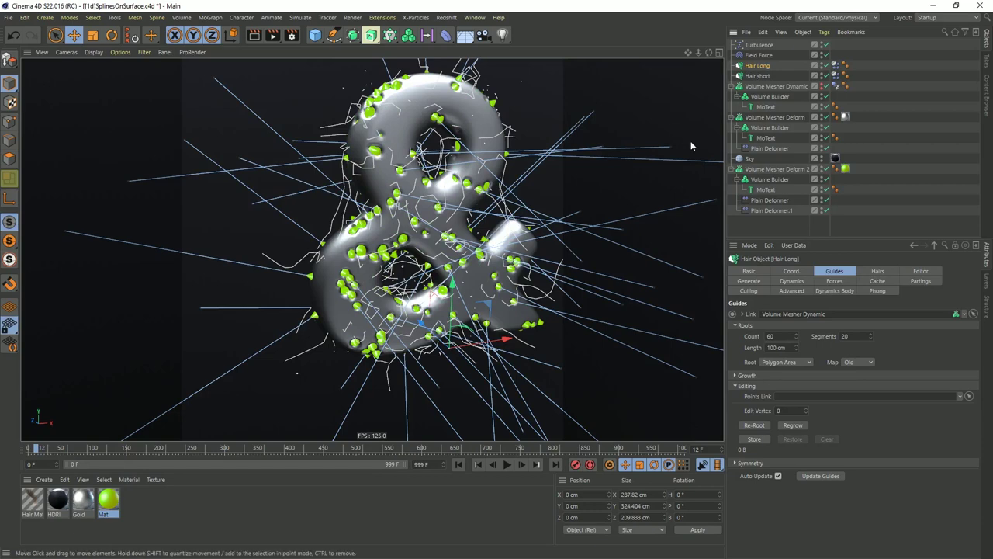
- Give Plain Deformer.1 a Z position offset of -4 cm
click(771, 211)
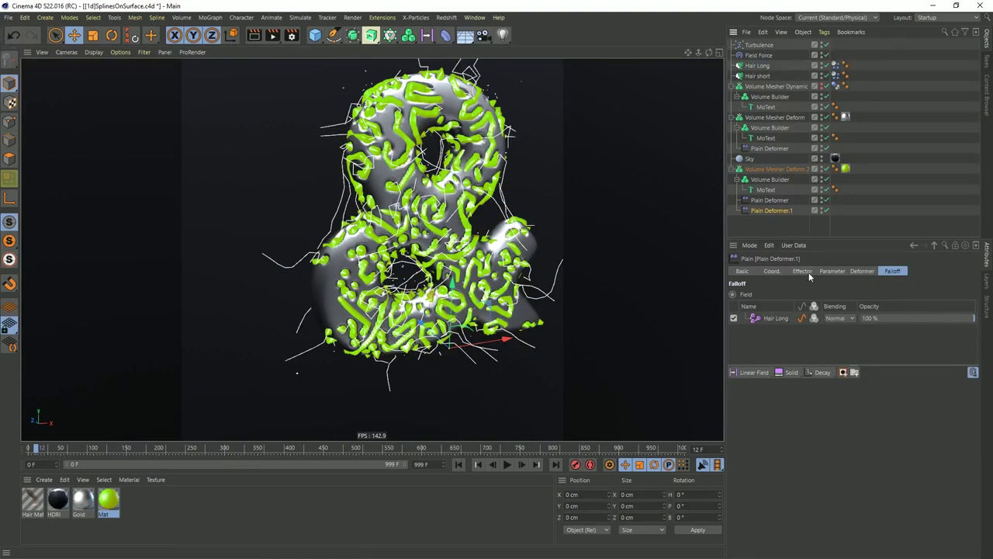
click(767, 319)
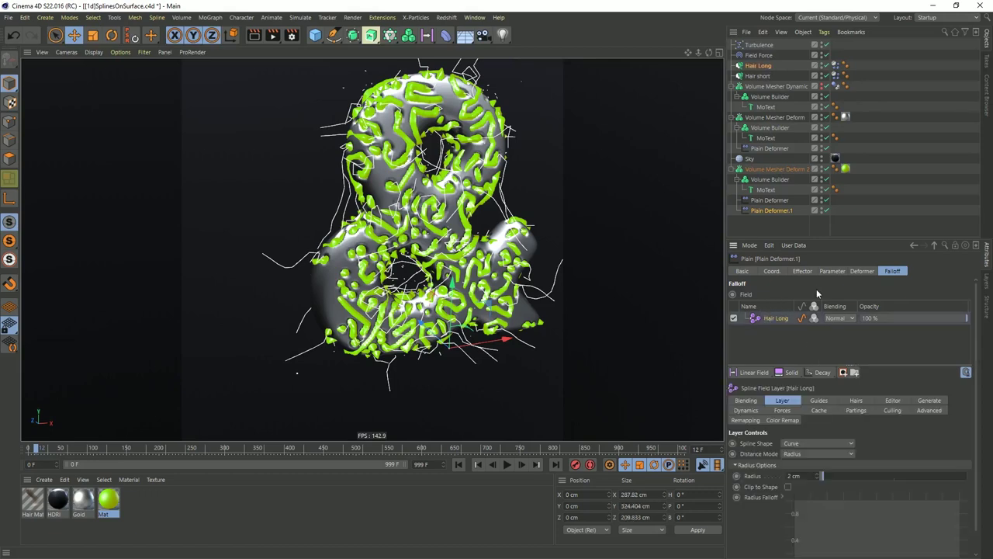
click(803, 271)
click(830, 271)
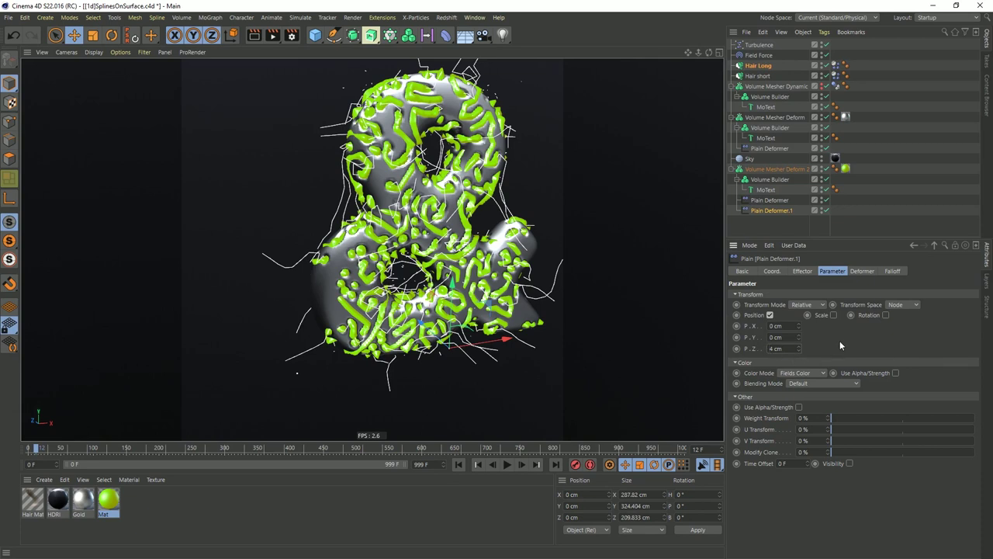
text(-4)
key(Return)
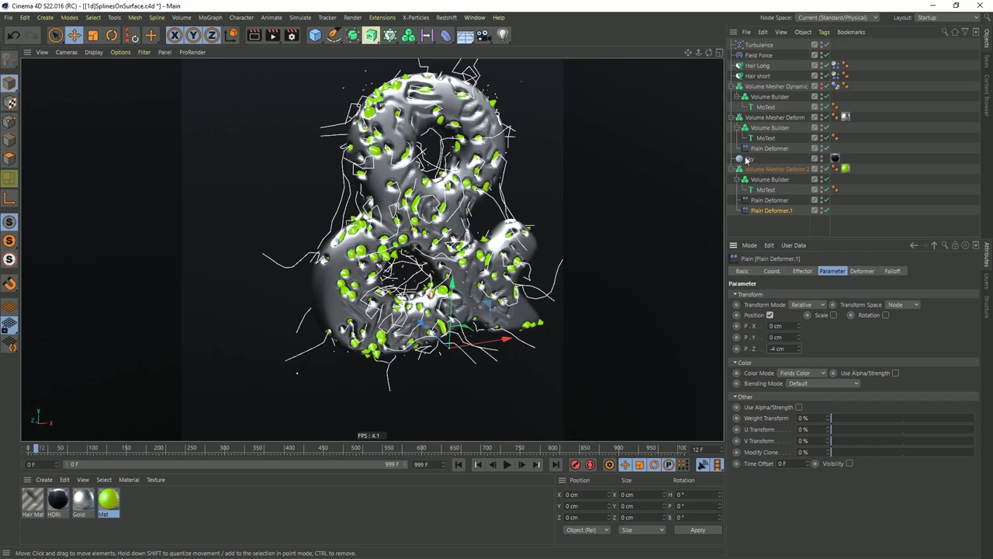
- Hide both hair objects in the editor and play the simulation to frame 24
click(821, 73)
click(821, 73)
click(822, 64)
click(821, 64)
click(894, 83)
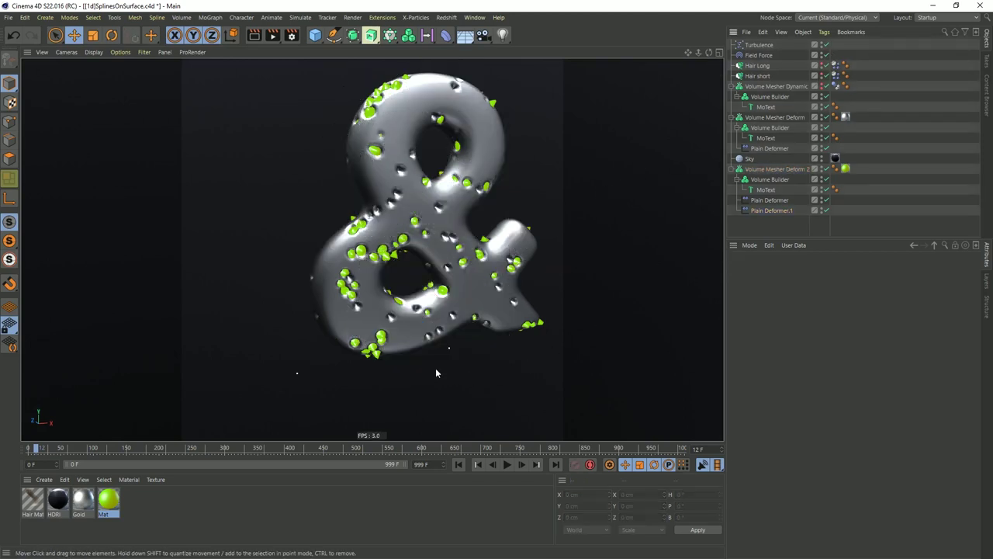
click(506, 464)
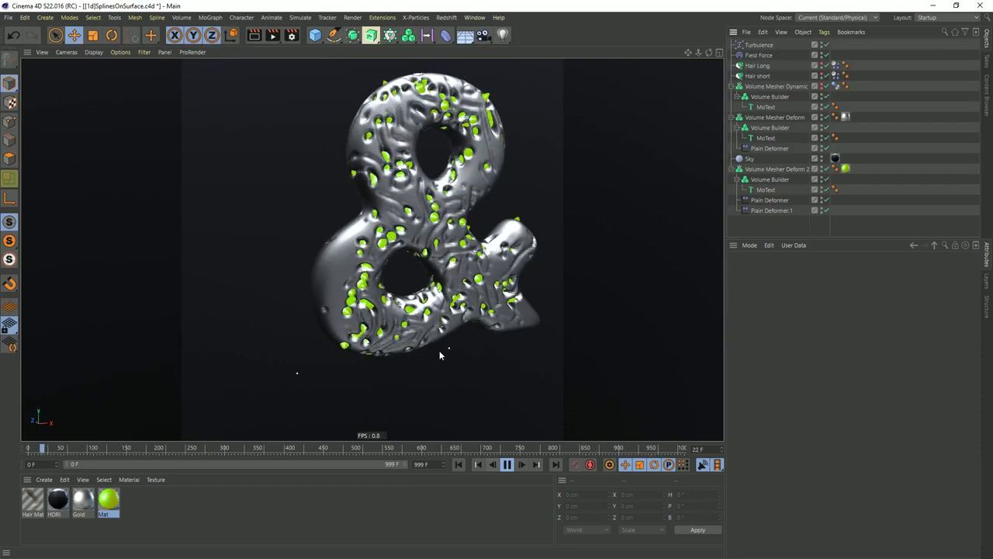
click(508, 464)
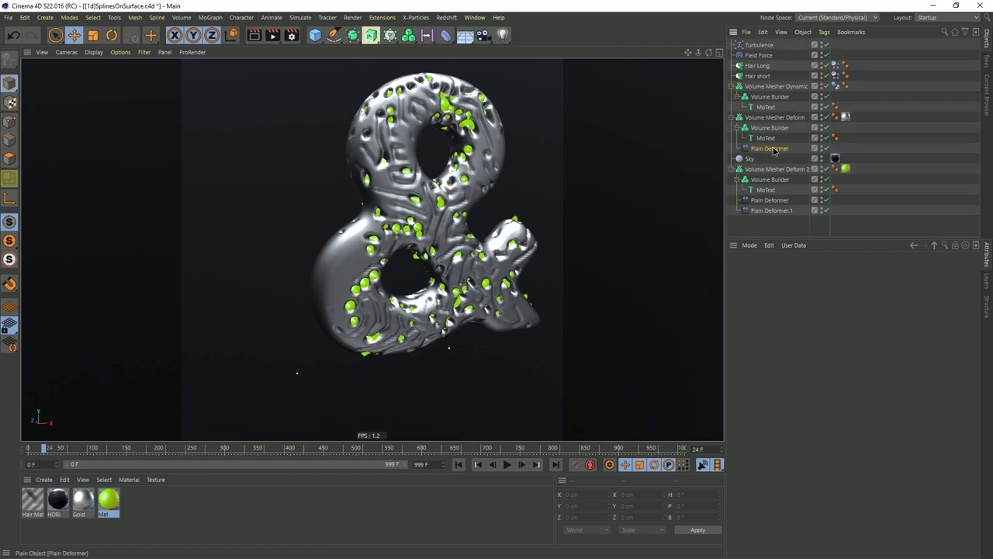
- Duplicate the Plain Deformer, remove Hair short from the copy, and set its Z offset to 5 cm
ctrl+drag(770, 149, 770, 159)
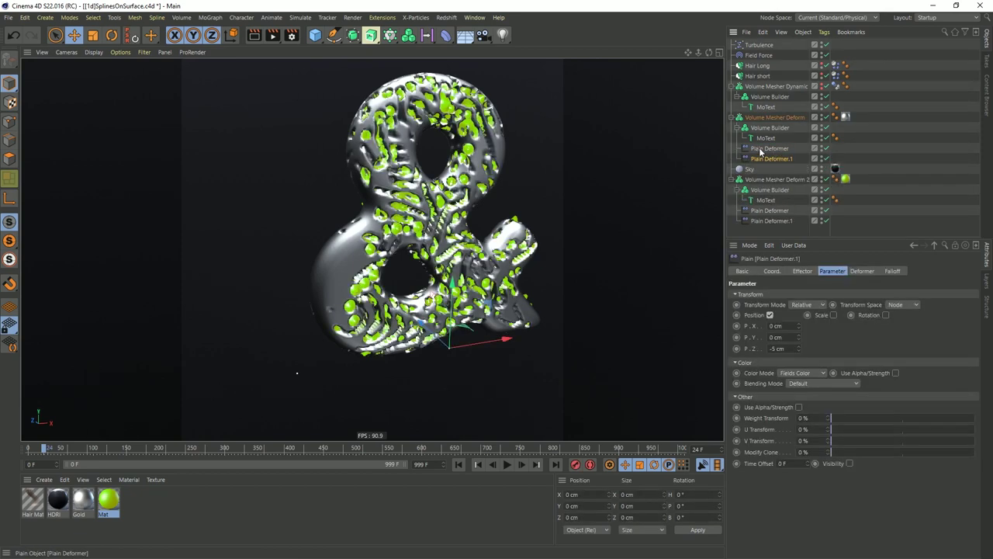
click(770, 148)
click(893, 271)
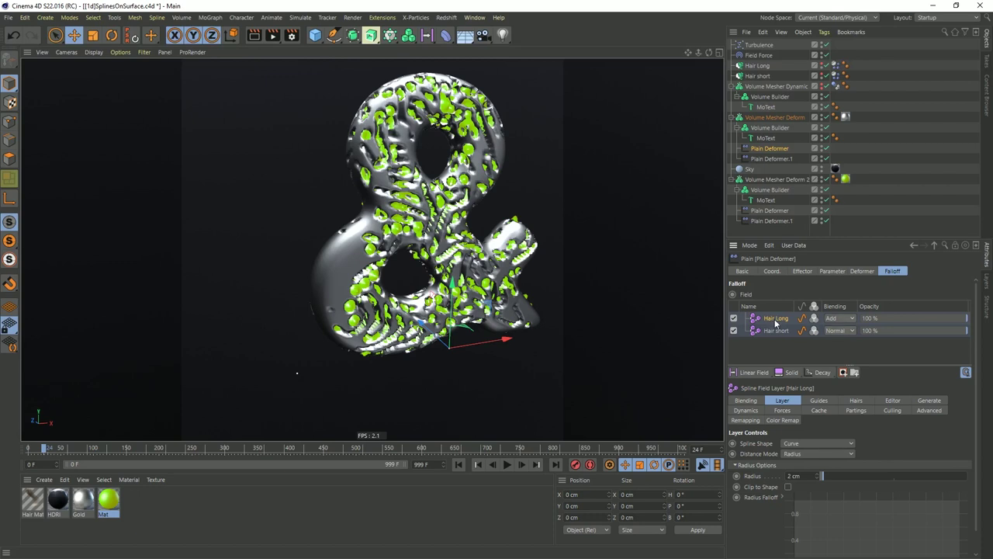
click(771, 159)
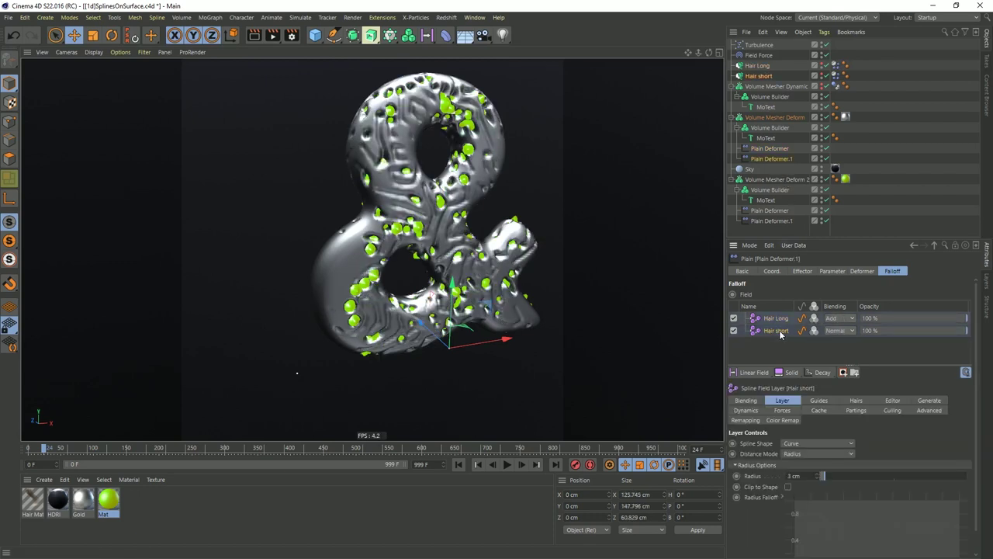
key(Delete)
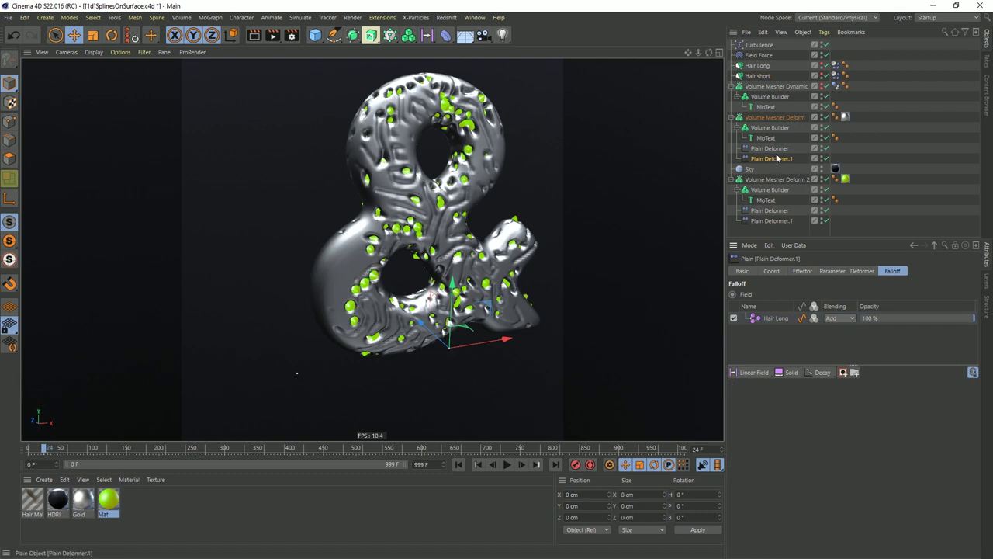
click(802, 271)
click(833, 271)
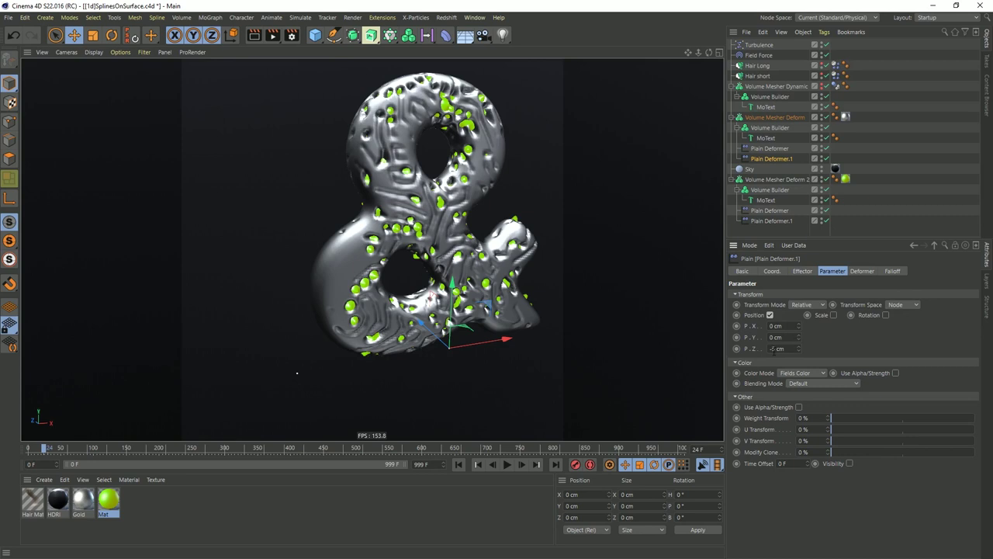
key(Return)
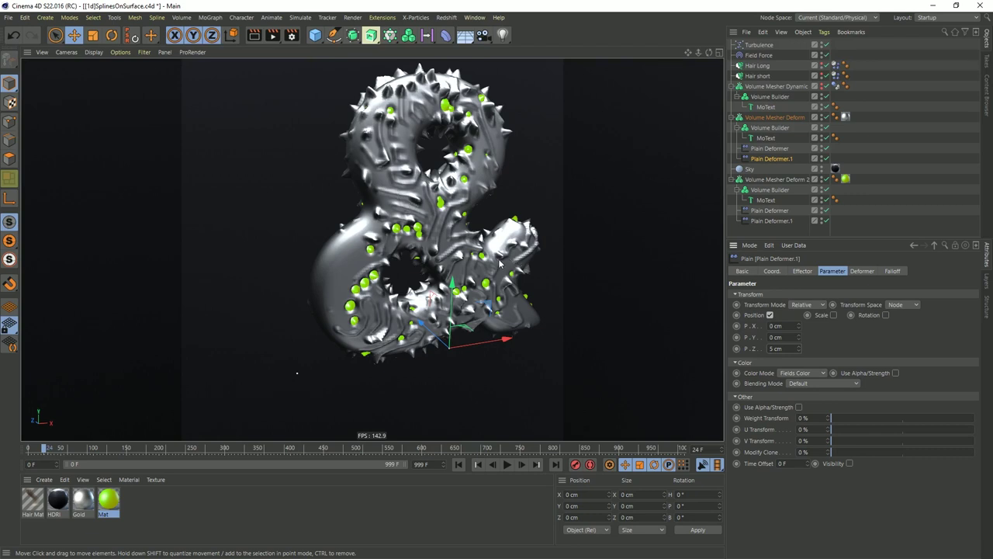
- Set the Hair Long field layer radius to 3 cm
click(898, 272)
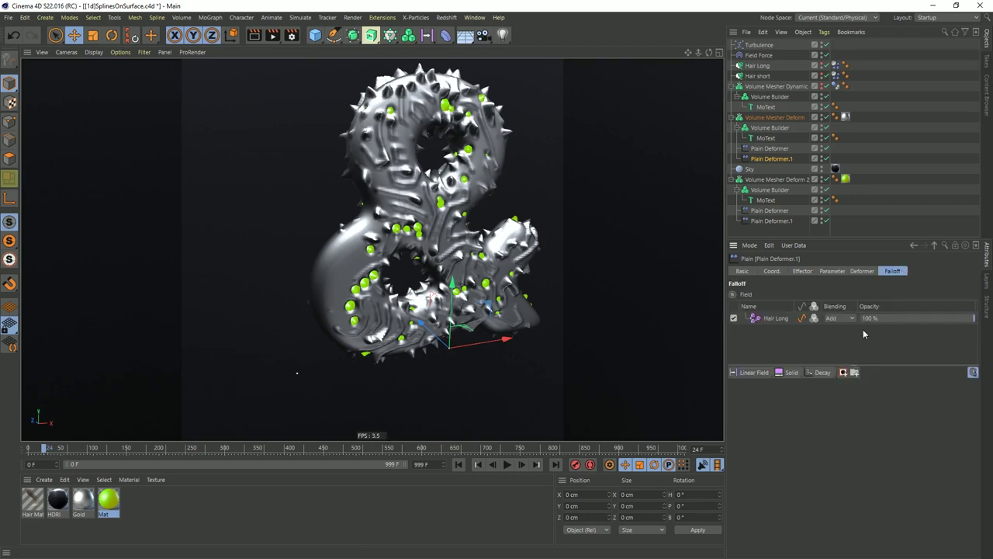
click(779, 319)
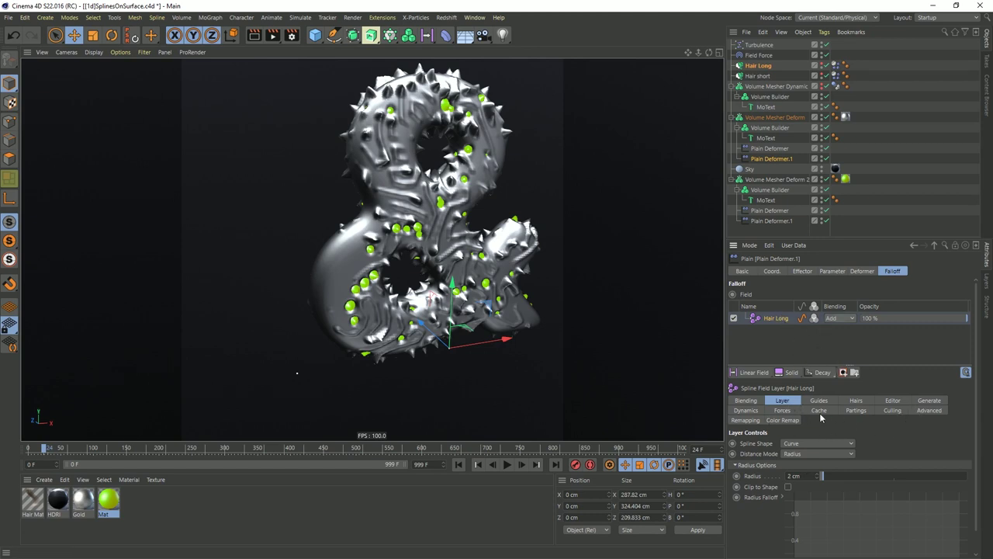
click(795, 476)
text(3)
key(Return)
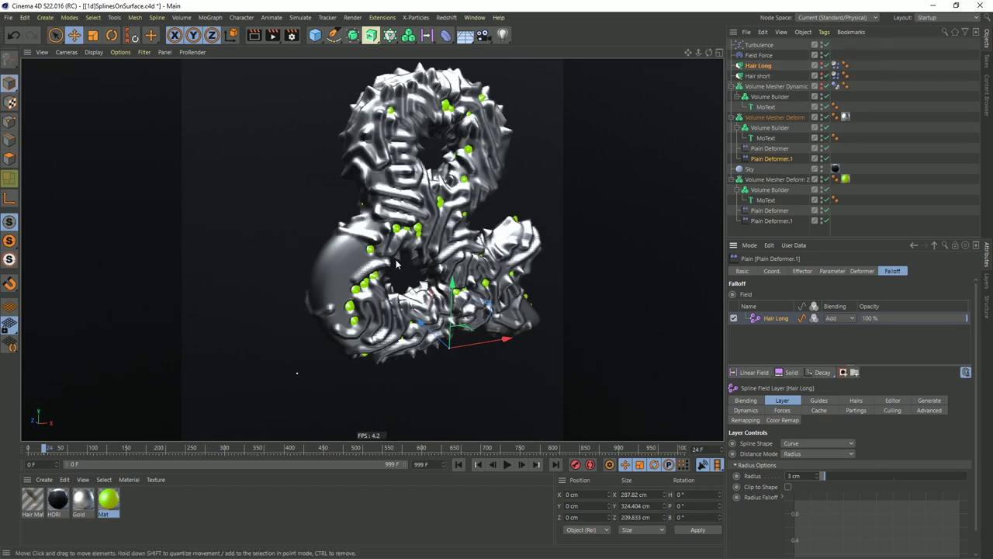
- Set Hair Long's guide count to 20
alt+drag(396, 264, 497, 311)
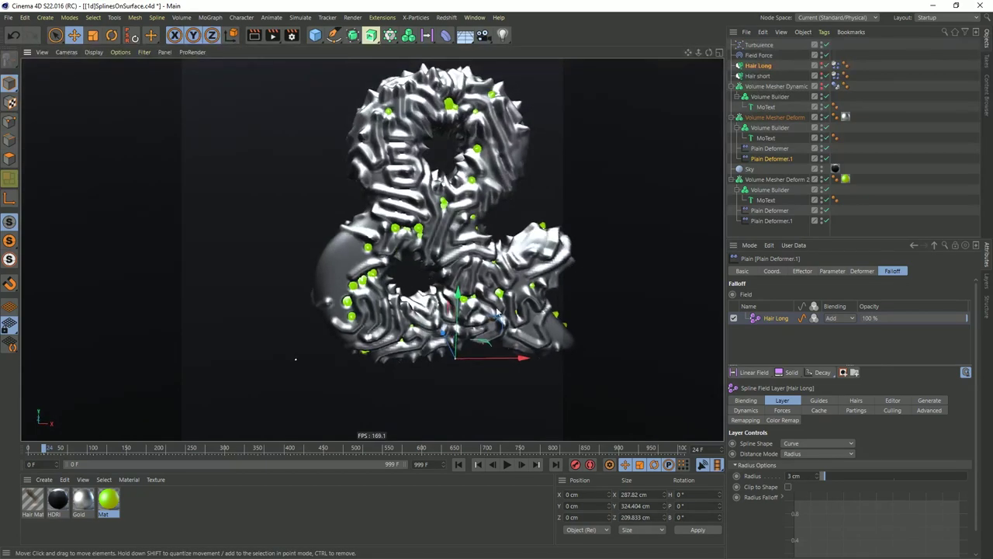
alt+drag(413, 241, 465, 255)
alt+drag(458, 317, 382, 287)
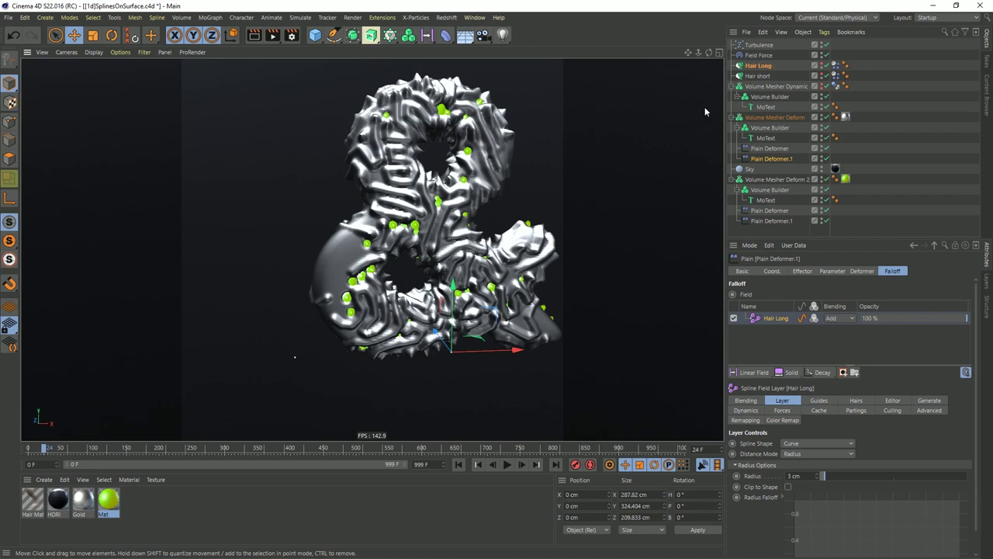
click(764, 66)
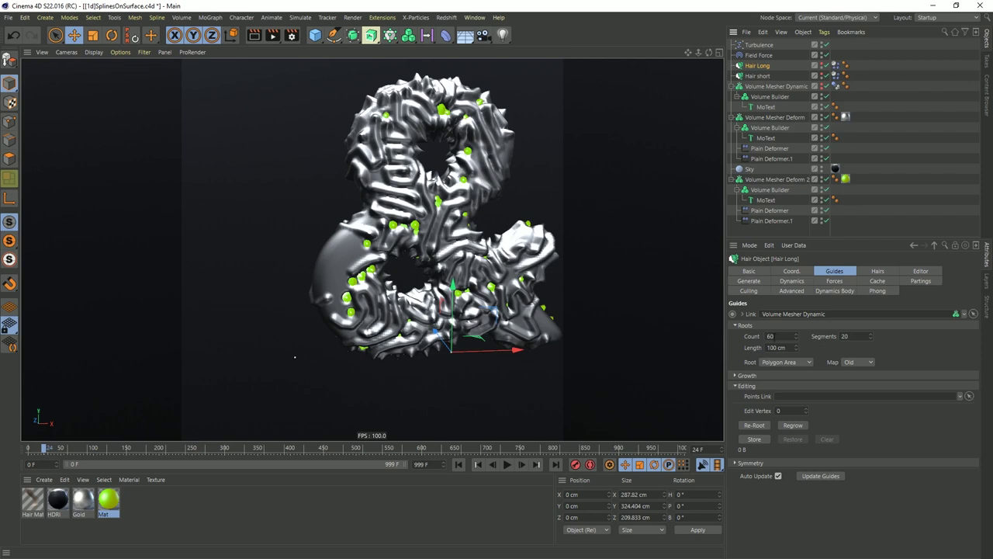
click(770, 336)
- Set Hair short's guide count to 500 and replay the simulation from frame 0
click(768, 76)
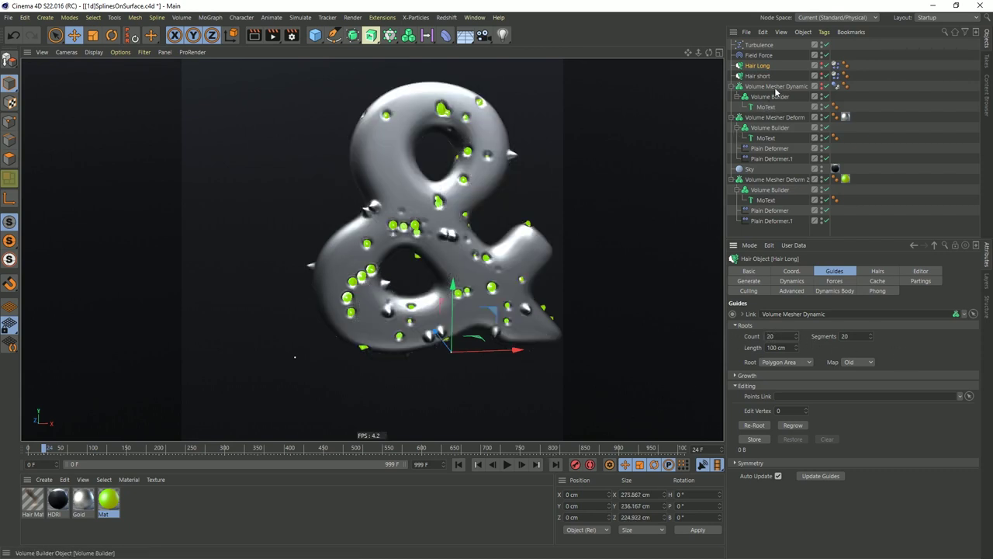
key(BackSpace)
text(5)
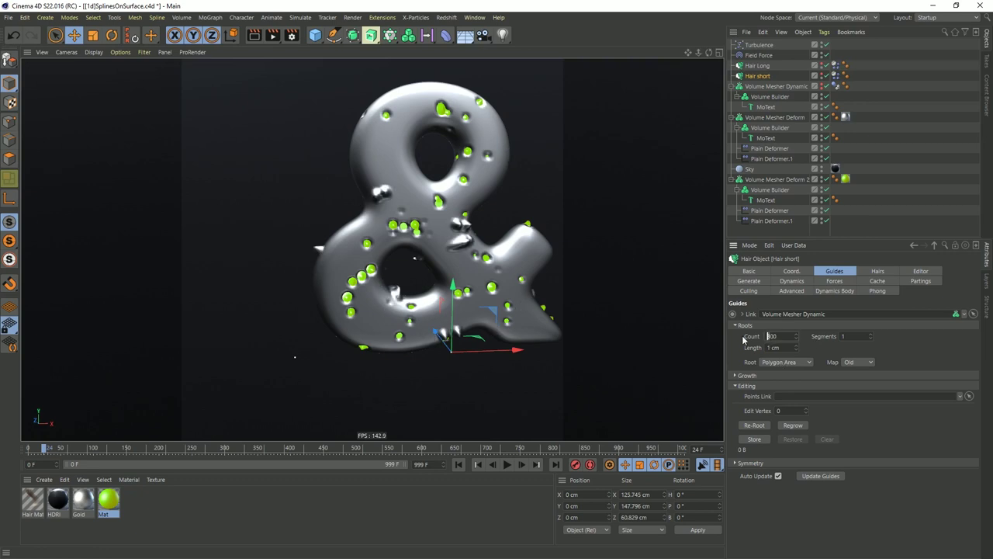
click(458, 464)
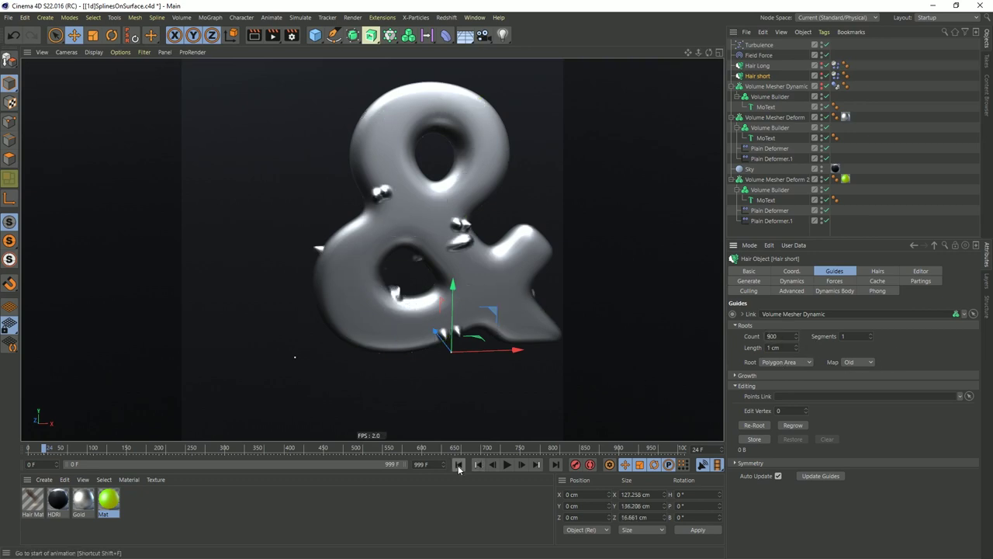
click(508, 464)
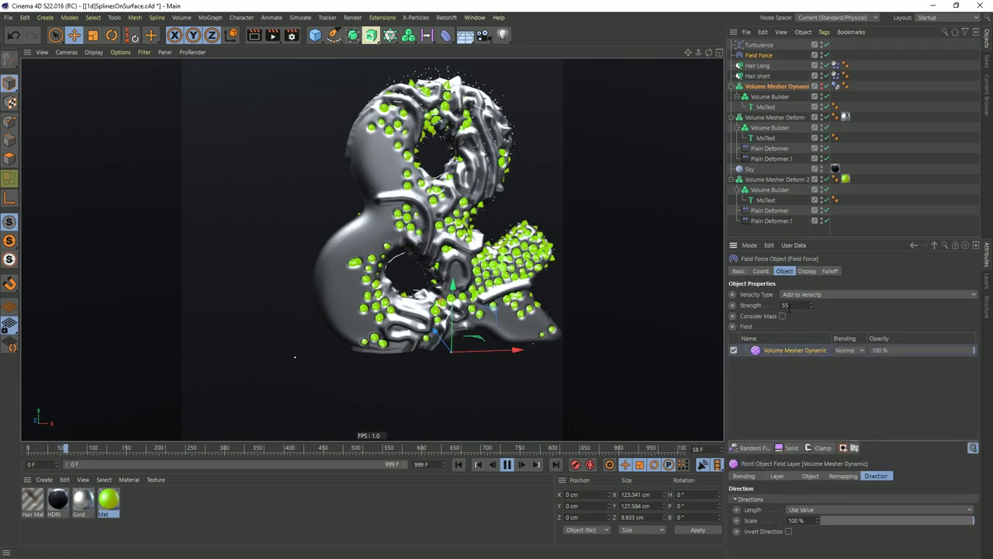
- Enter 155 as the Field Force Strength value
click(788, 305)
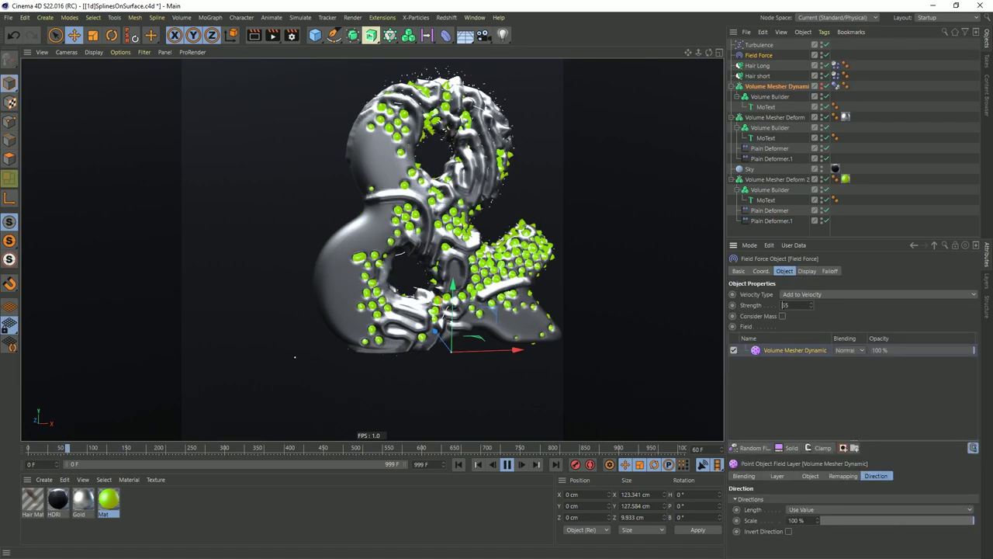
text(155)
key(Return)
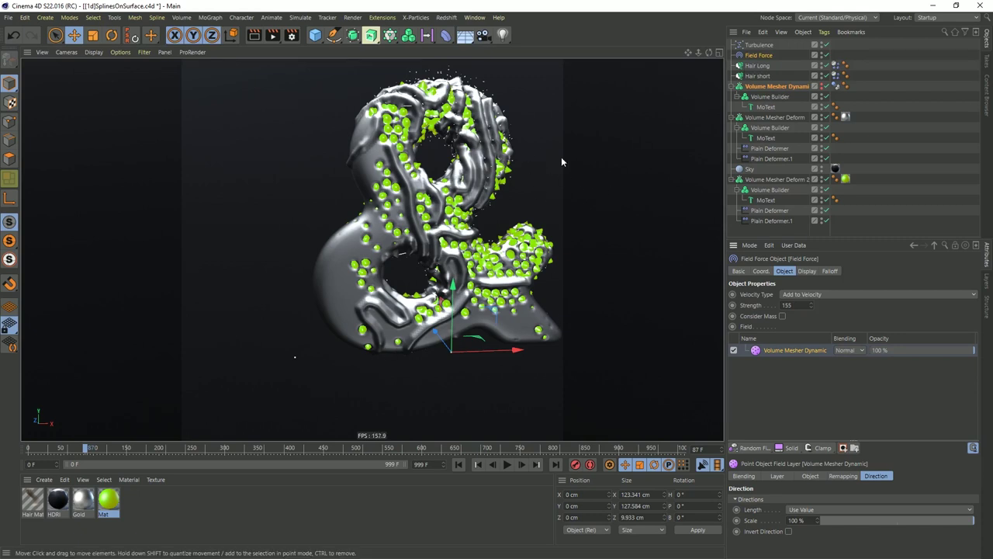
- Add a Sphere, raise it, and scale it up to enclose the ampersand
click(315, 35)
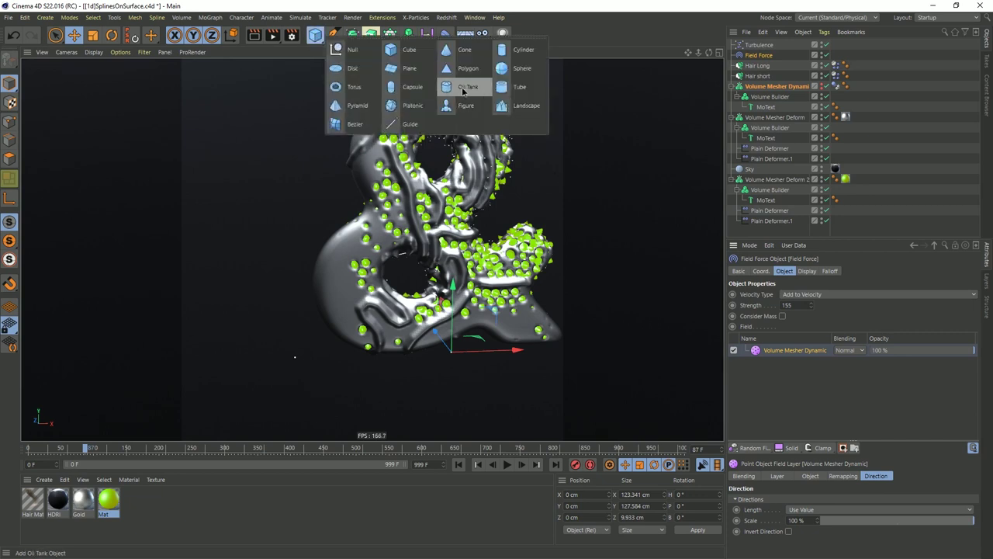
click(506, 67)
drag(447, 286, 440, 188)
middle_click(440, 188)
middle_click(503, 175)
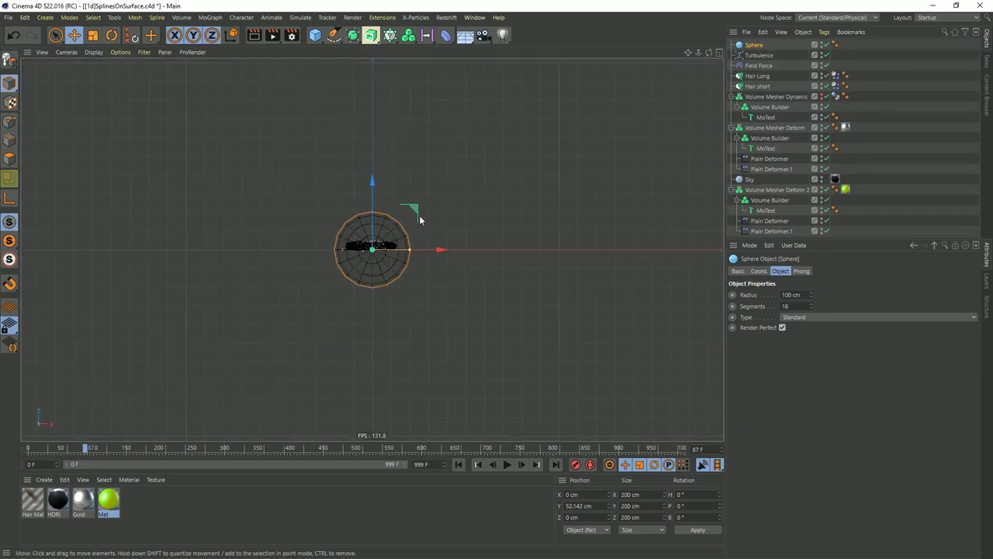
drag(419, 220, 404, 188)
middle_click(315, 208)
middle_click(536, 317)
key(t)
drag(308, 295, 468, 269)
key(F1)
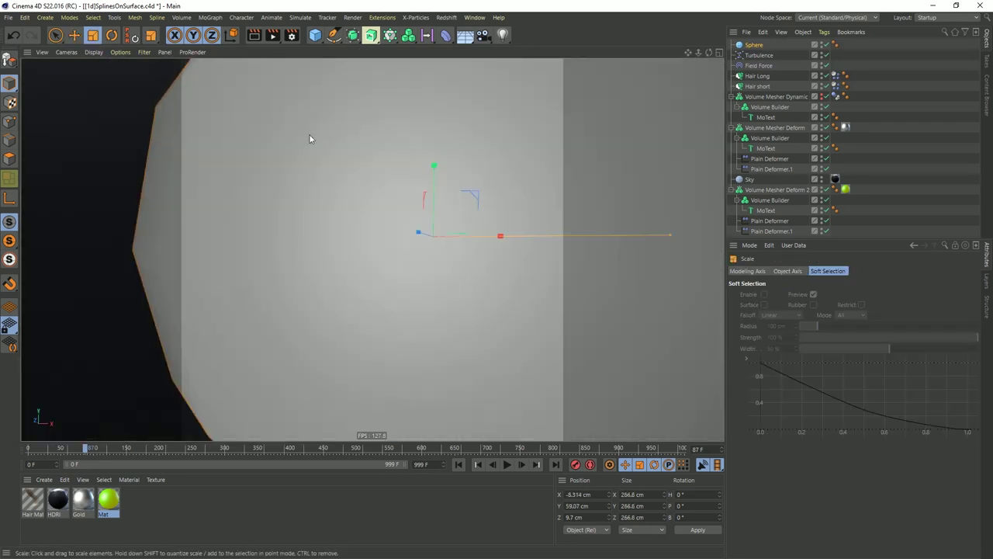
- Hide the sphere, rewind to frame 0, and link it as Guides source for Hair Long and Hair short
click(823, 44)
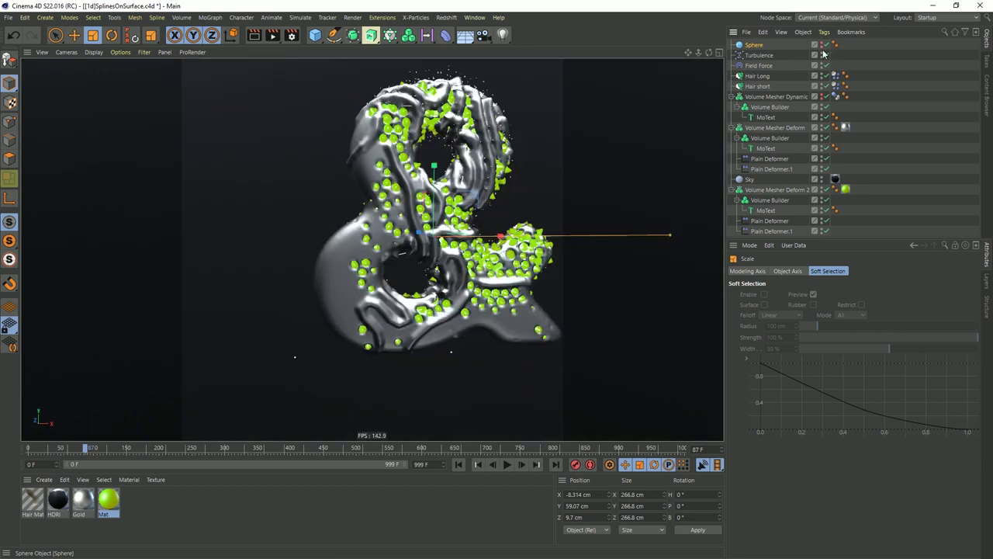
click(459, 465)
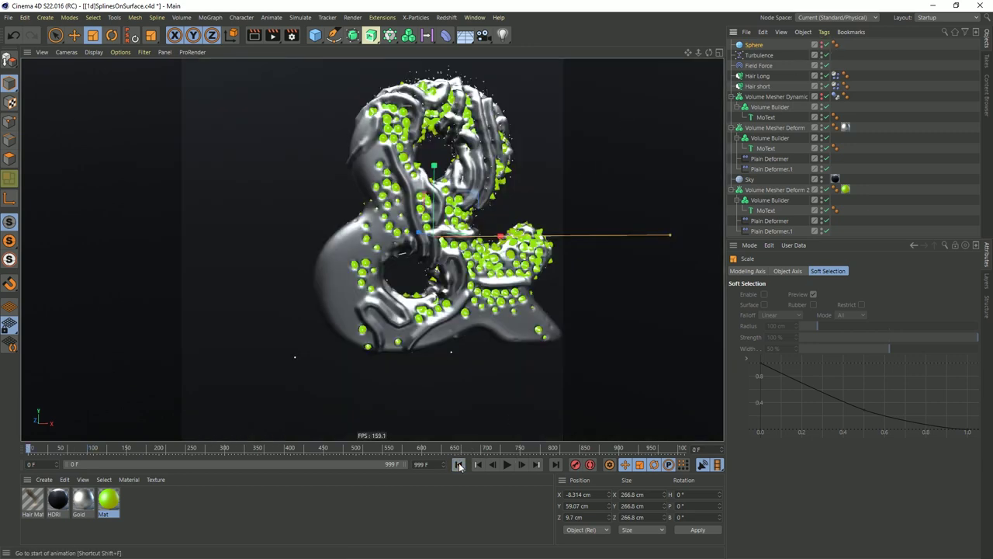
click(758, 75)
ctrl+click(763, 87)
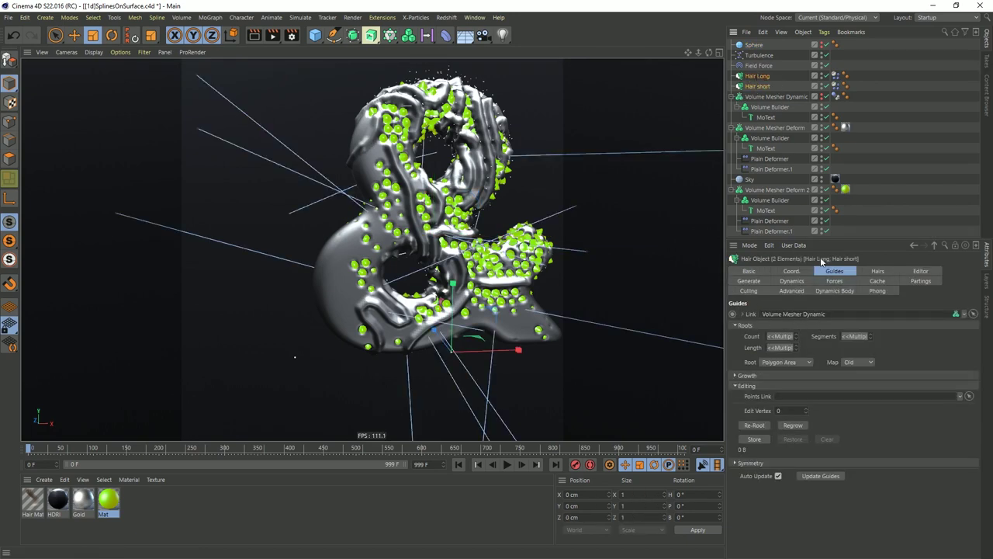
drag(752, 45, 776, 318)
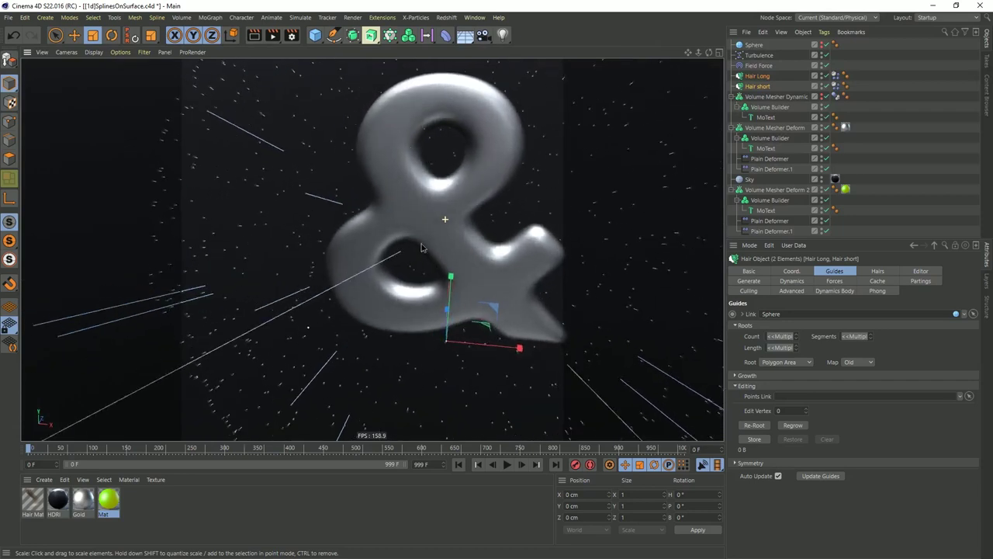
- Deselect the hairs and play the sphere-rooted simulation, stopping at frame 18
click(912, 138)
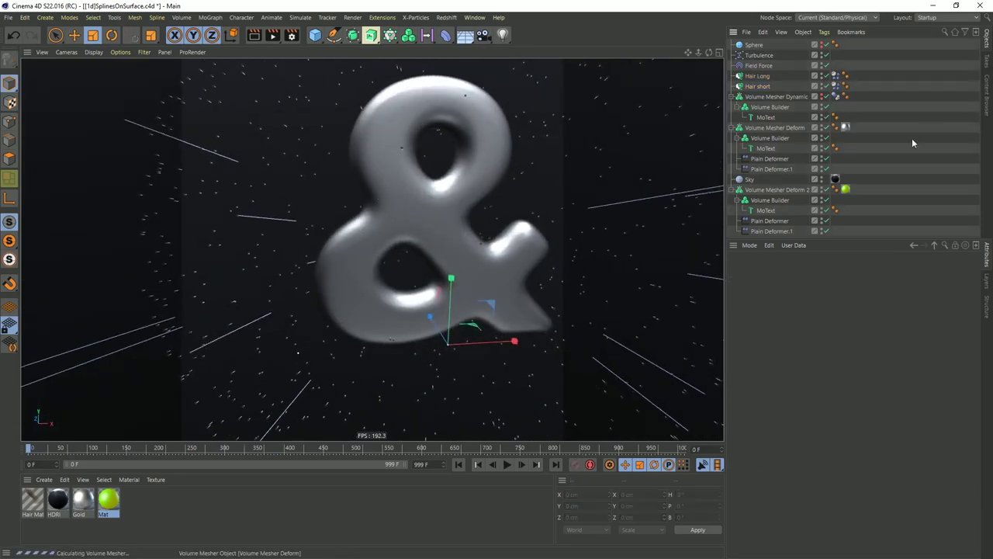
click(508, 464)
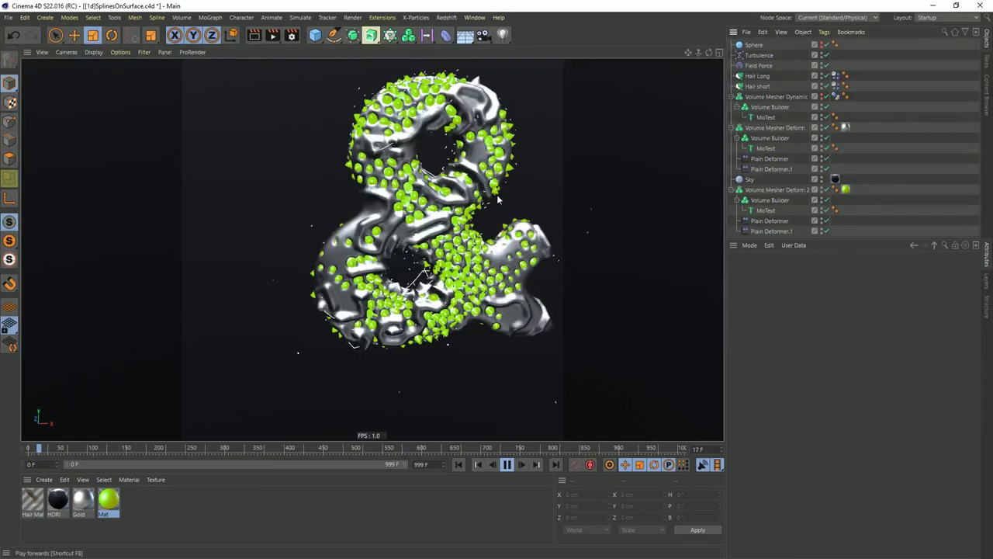
key(F8)
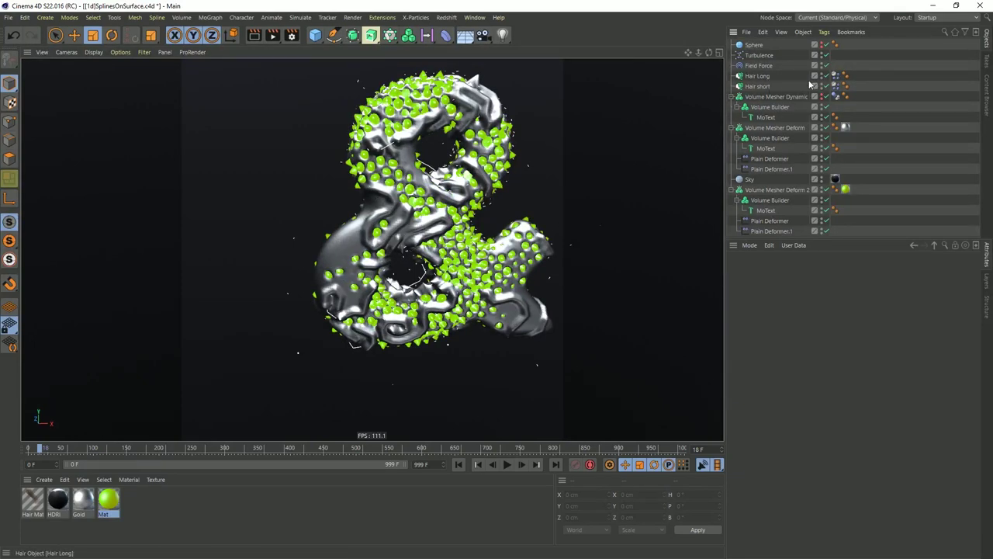
click(836, 76)
- Set Hair Long's soft-body Flexion to 8 and step forward to frame 19
click(893, 271)
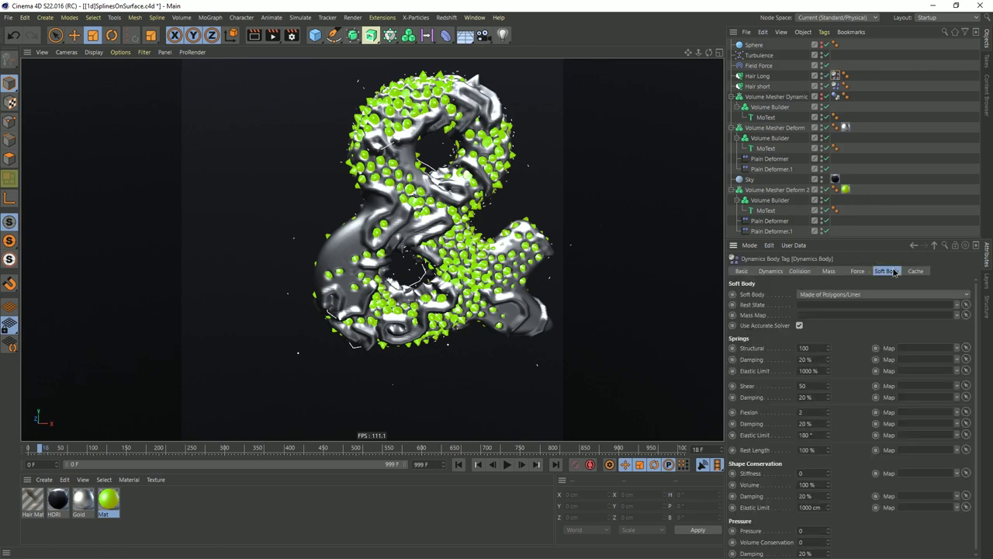
click(813, 412)
key(Return)
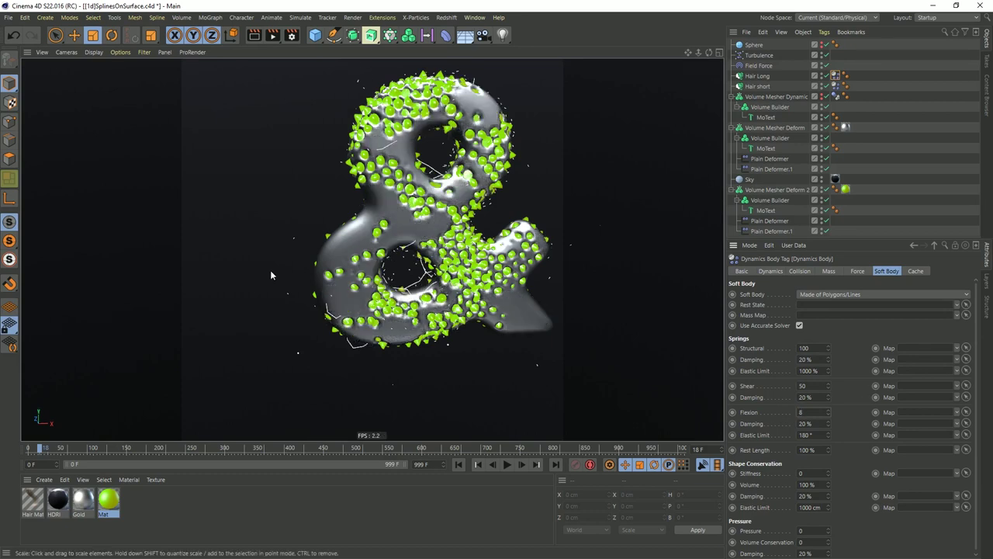
click(524, 464)
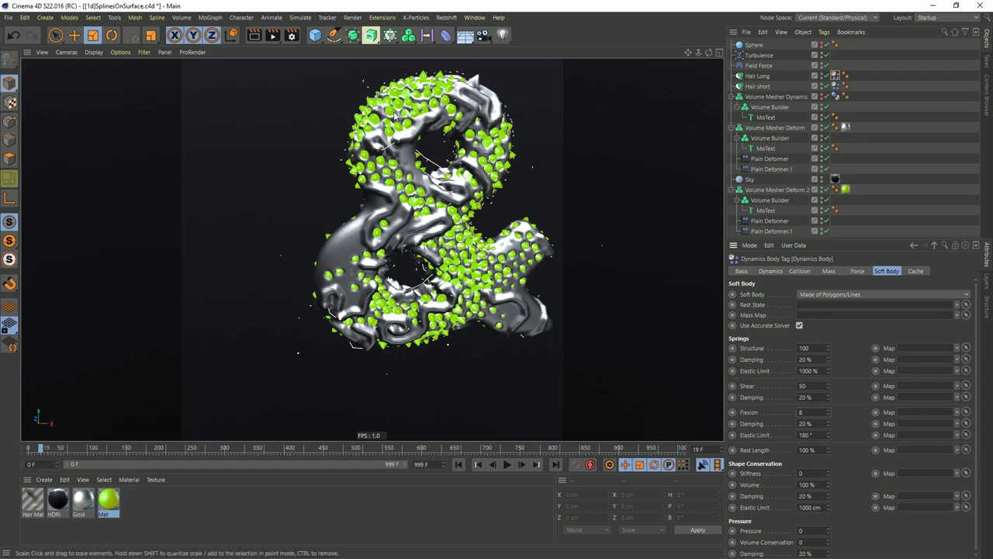
- Change the Volume Mesher Deform 2 Plain Deformer's P.Z offset from 4 cm to 1 cm
click(770, 221)
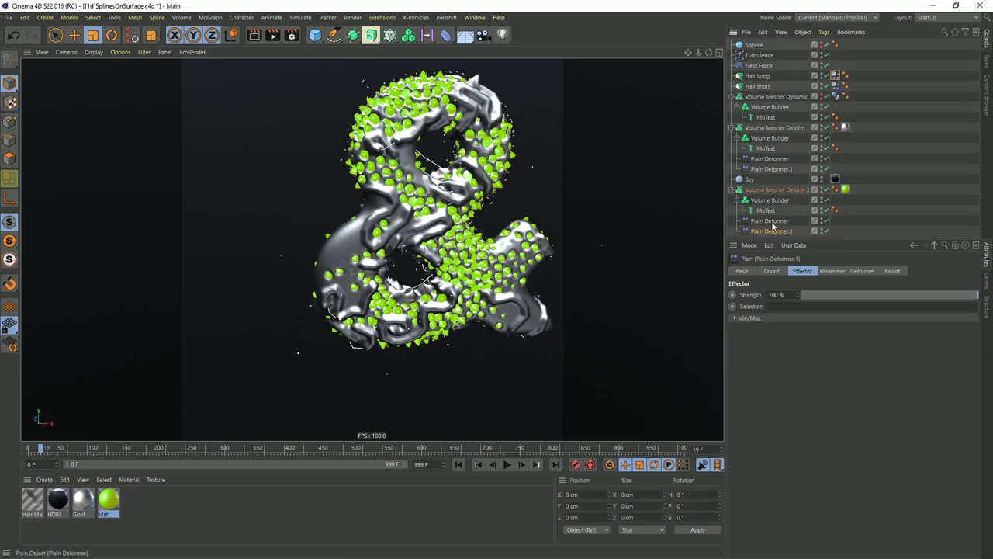
click(833, 270)
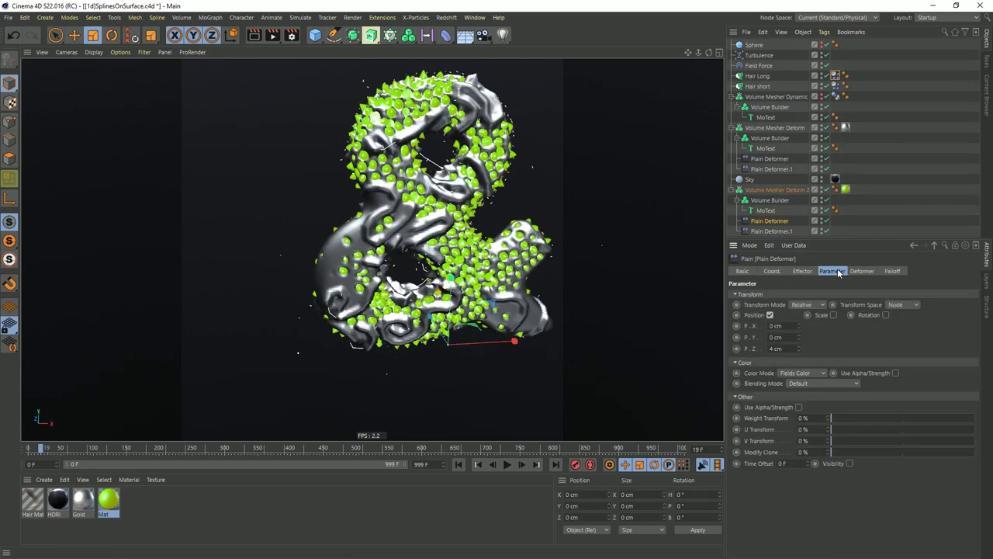
click(777, 349)
text(0)
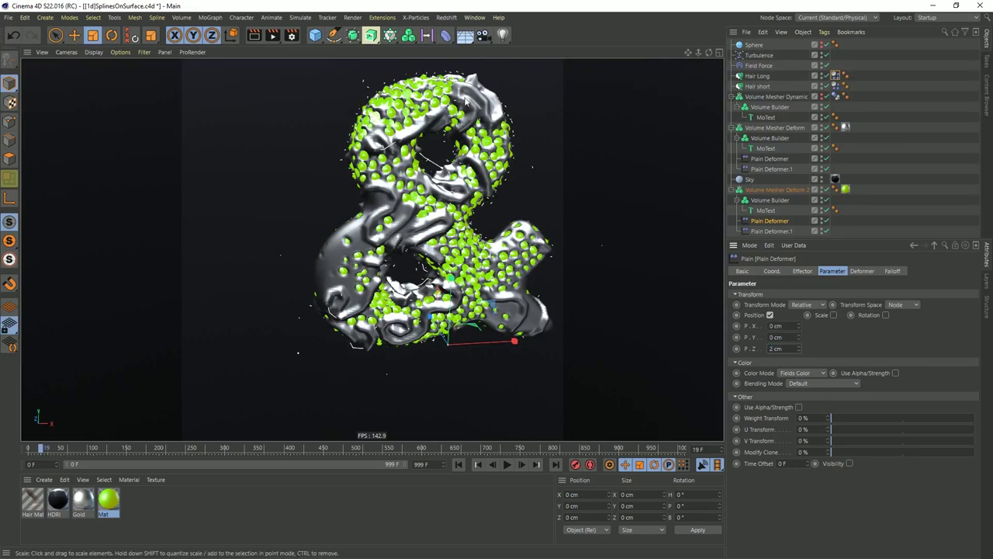
key(Return)
text(1)
key(Return)
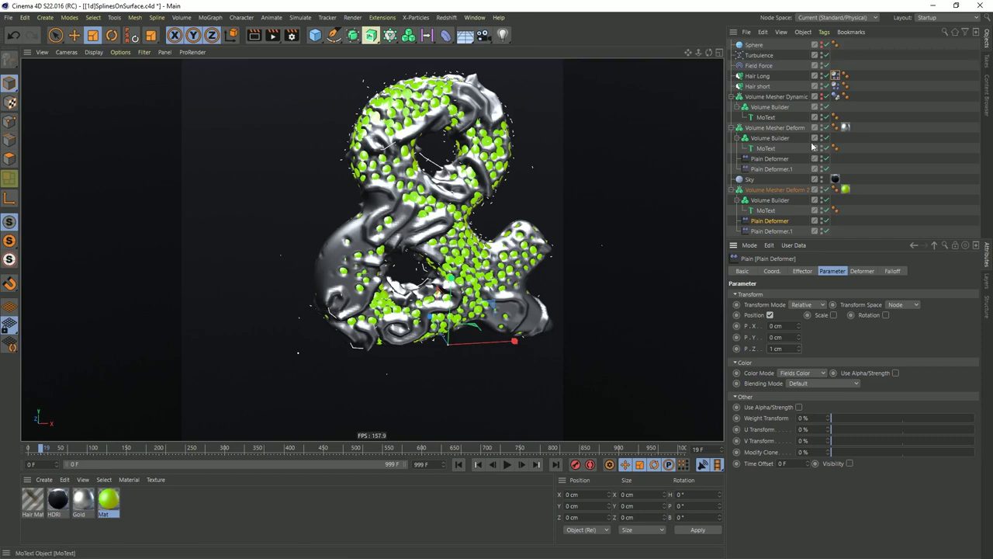
- Set Hair Long's guide length to 200 cm
click(759, 76)
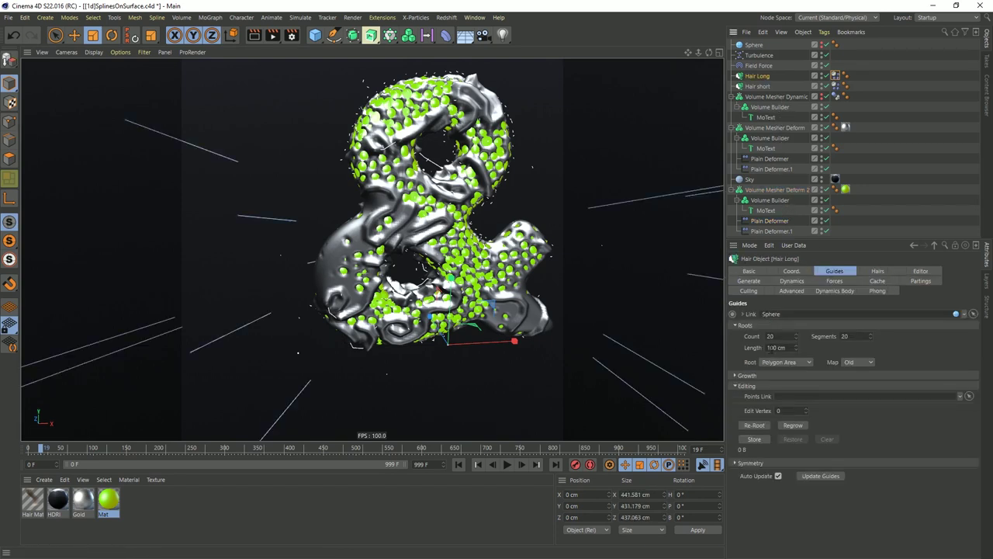
drag(795, 347, 844, 342)
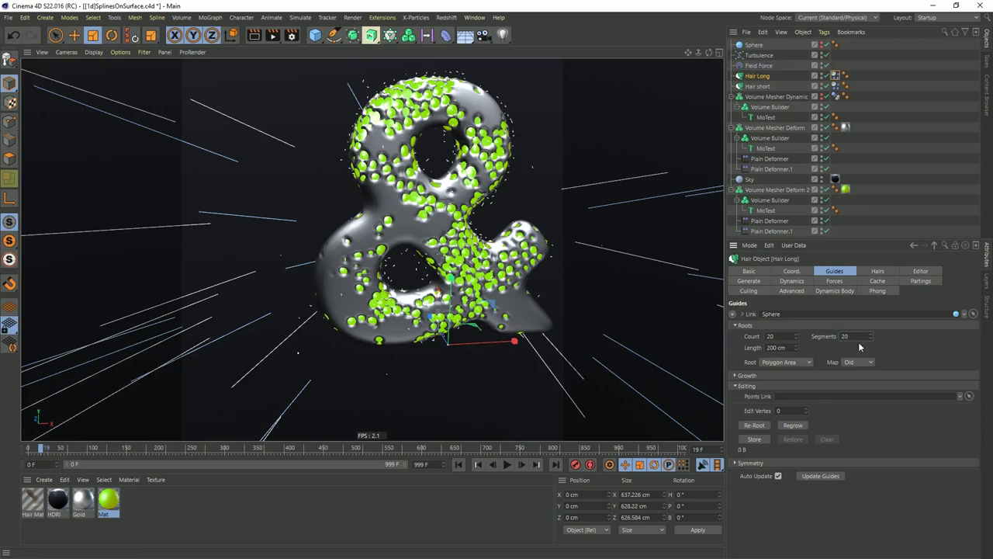
key(Return)
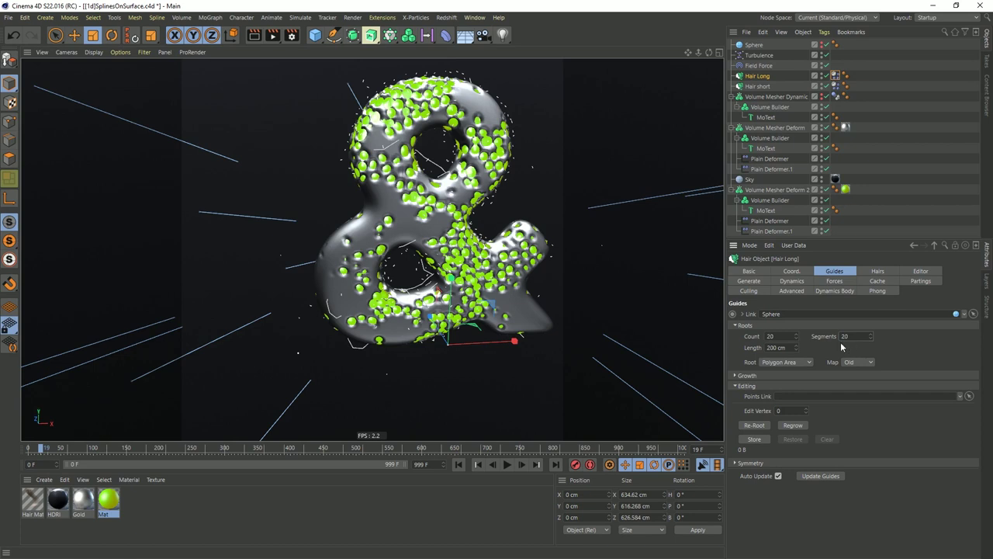
- Set Hair Long's Dynamics Body collision margin to 5 cm
click(835, 75)
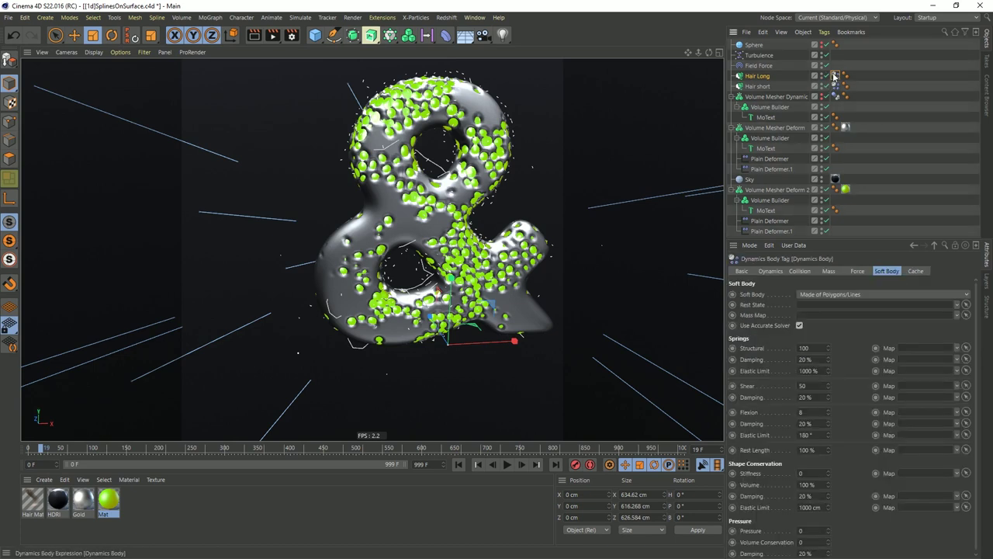
click(812, 272)
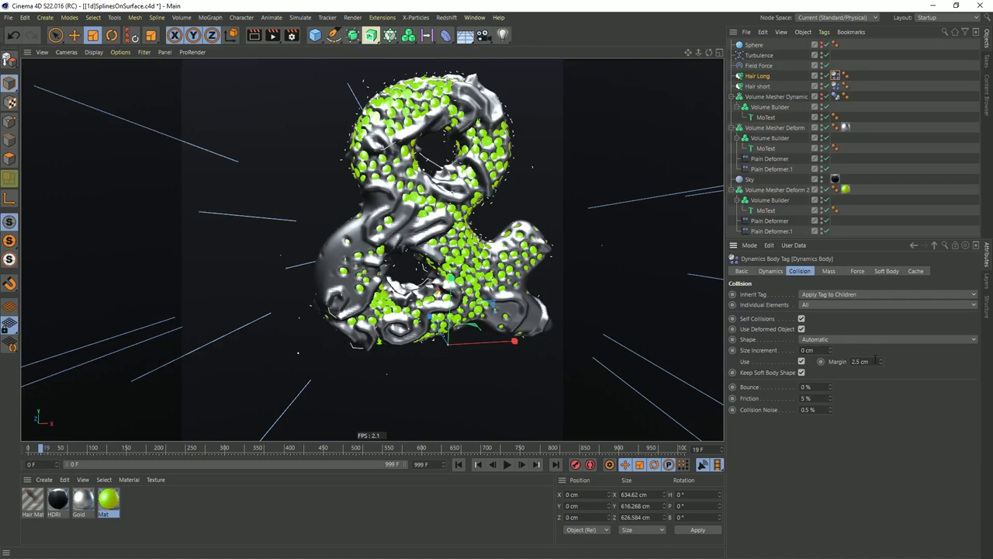
text(5)
key(Return)
- Replay the simulation from the first frame and stop it at frame 26
click(522, 464)
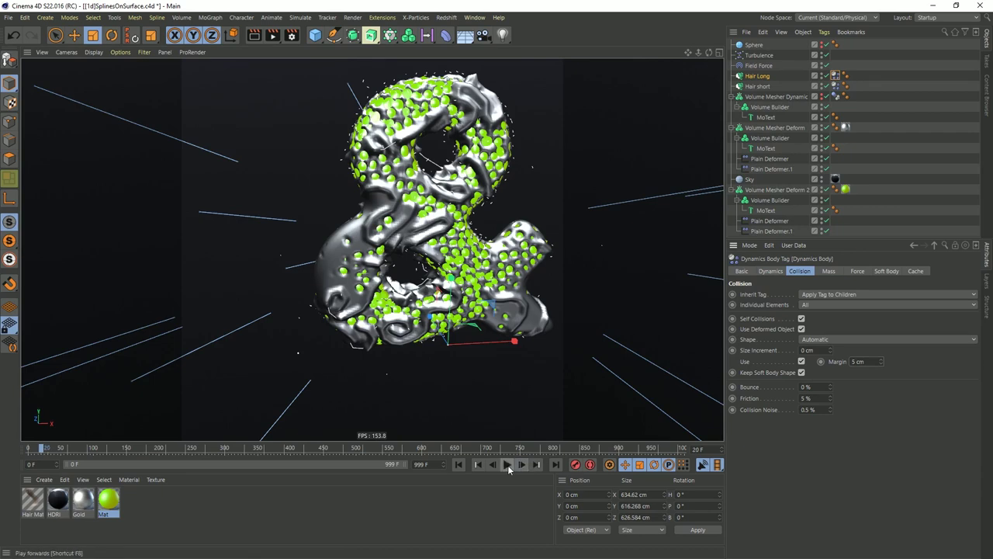
click(508, 464)
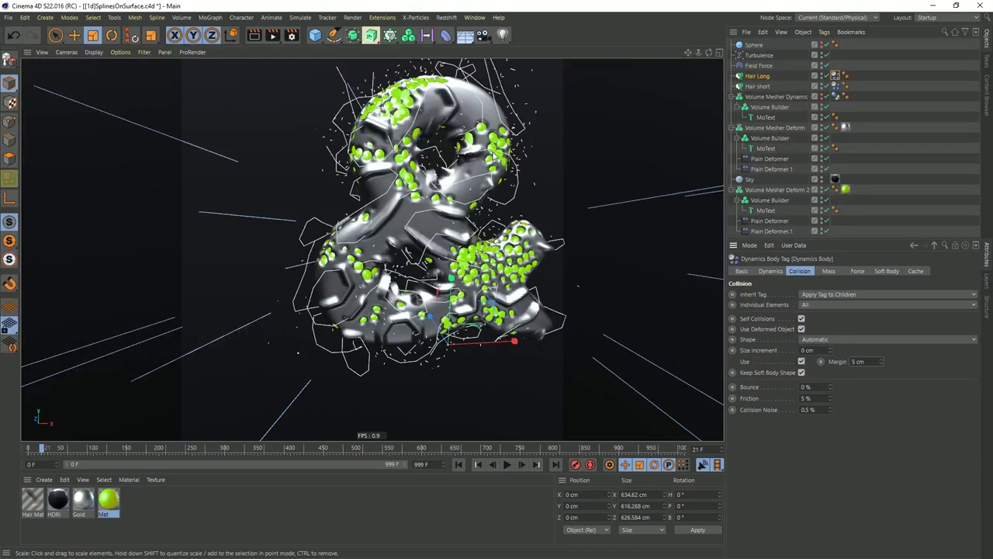
click(507, 465)
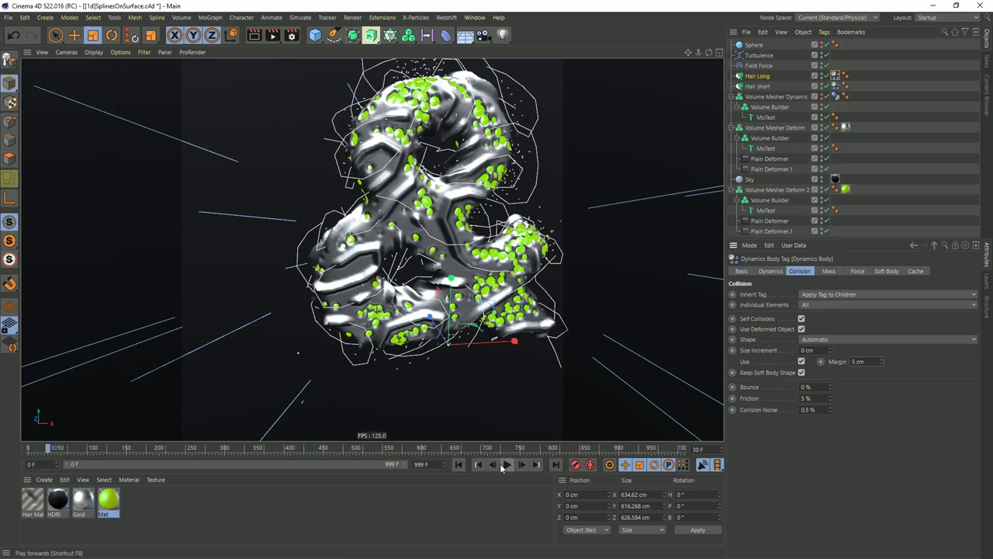
click(477, 464)
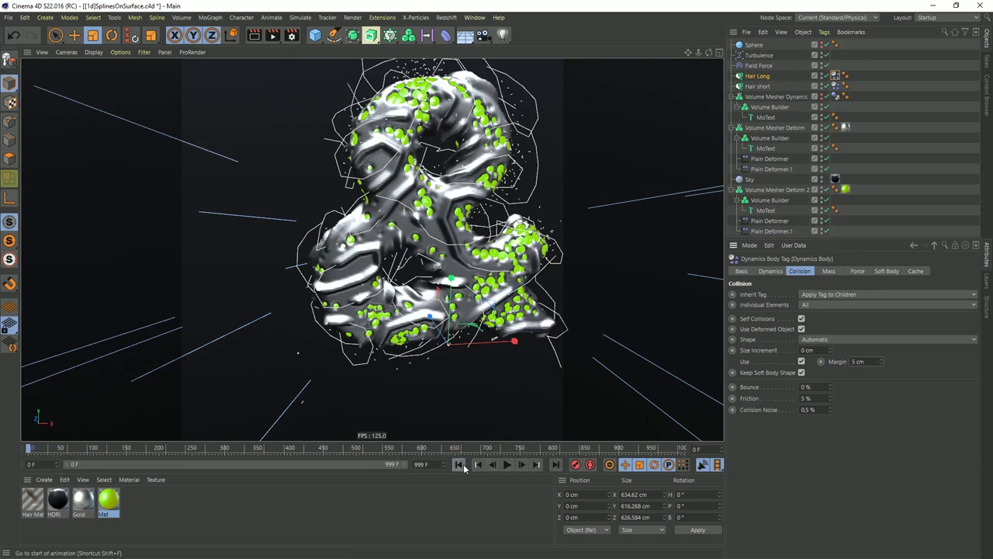
click(508, 464)
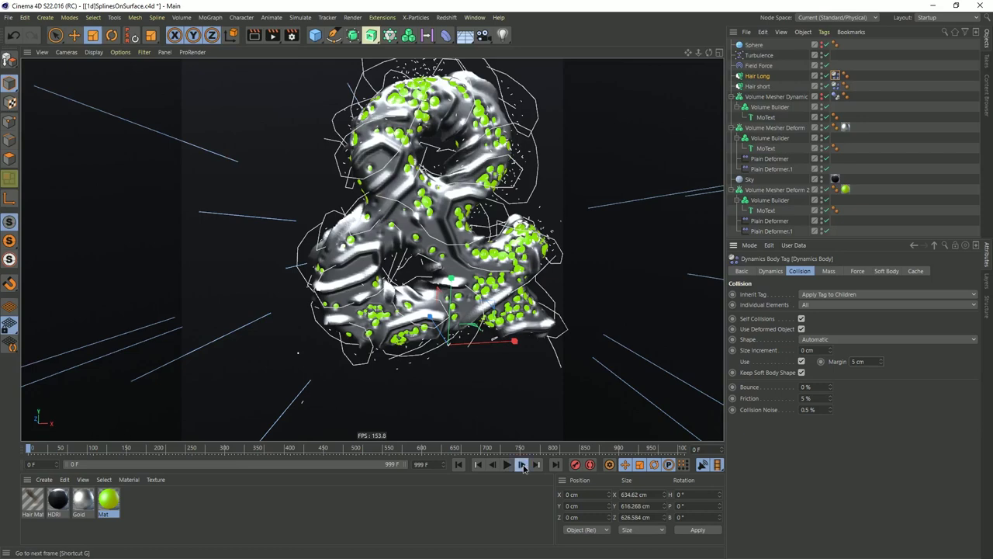
click(458, 464)
click(508, 464)
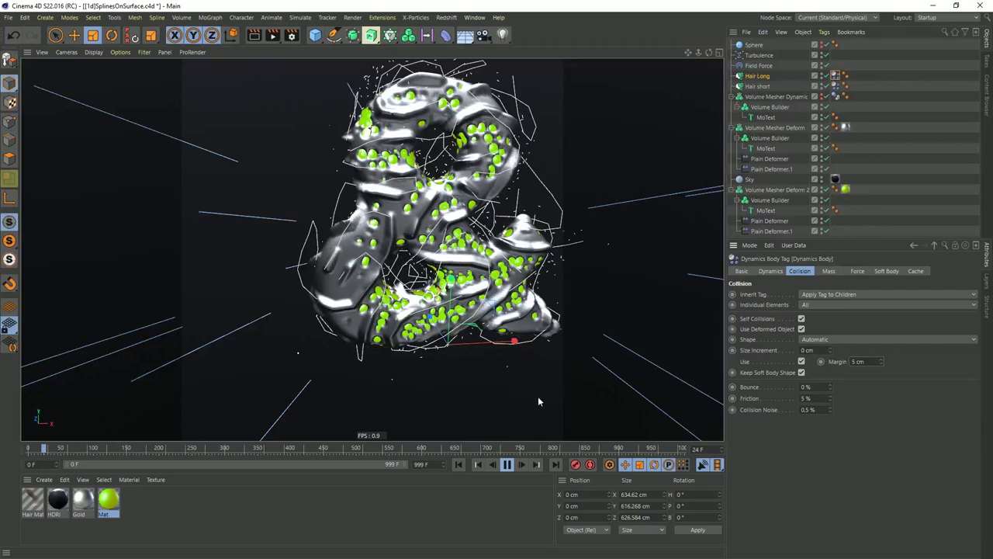
key(F8)
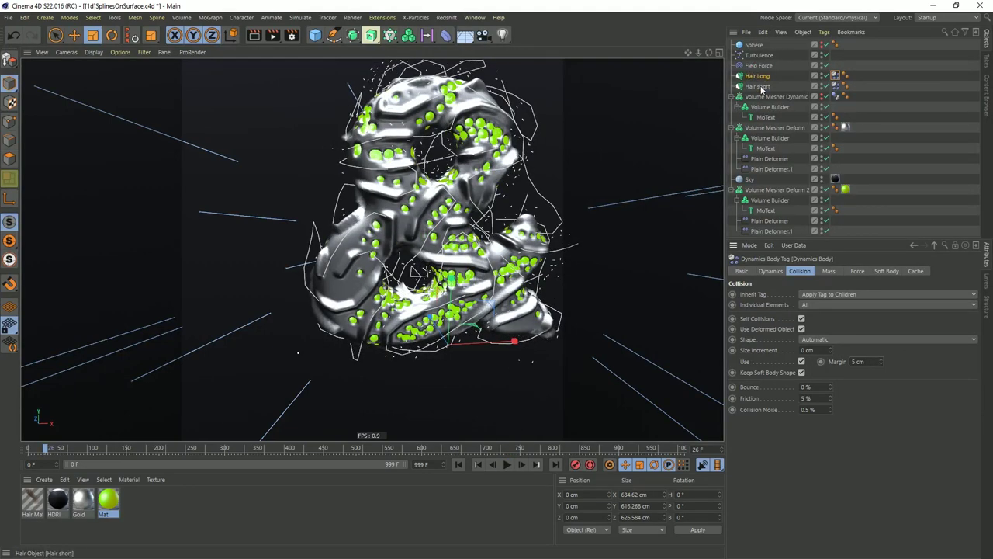
- Set Plain Deformer.1's Parameter P.Z offset to 3 cm
click(758, 76)
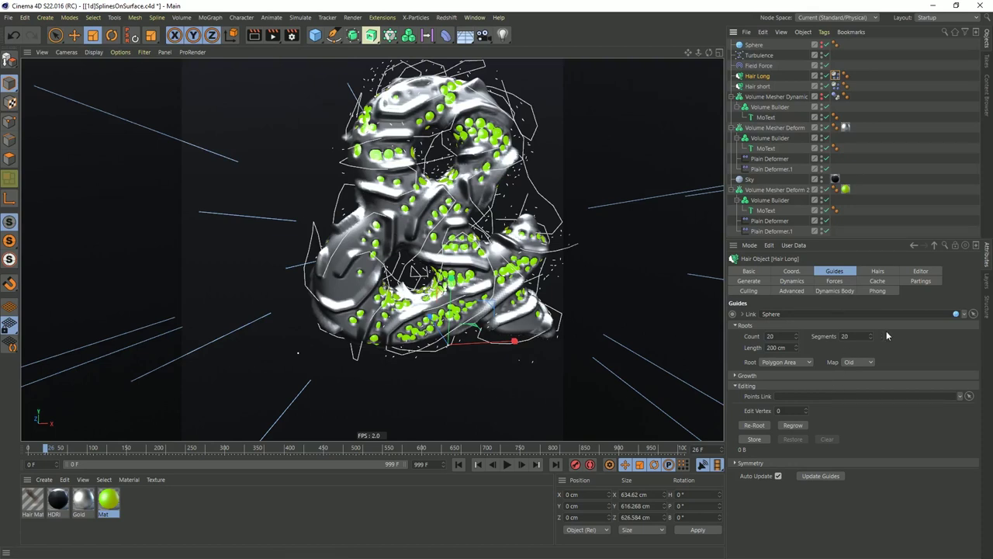
click(769, 159)
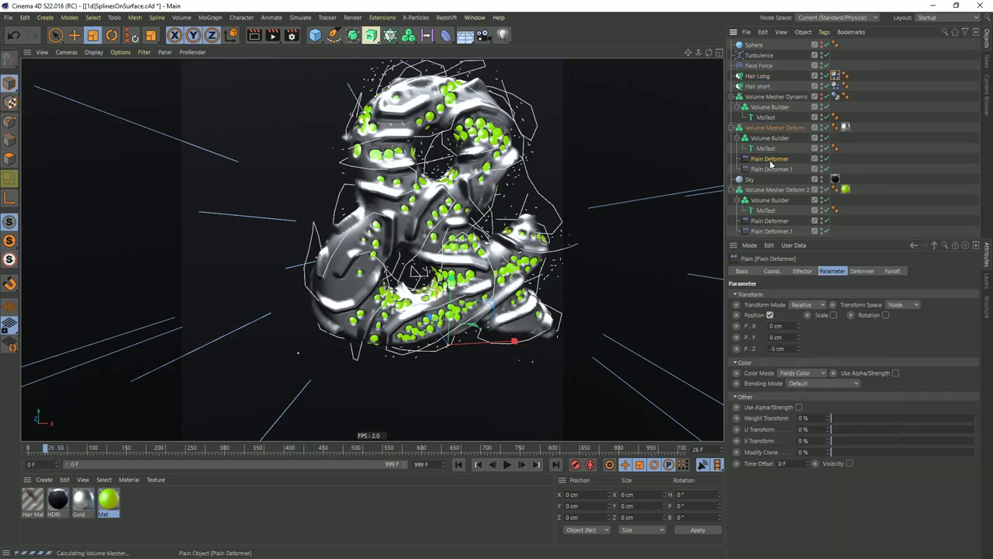
click(771, 168)
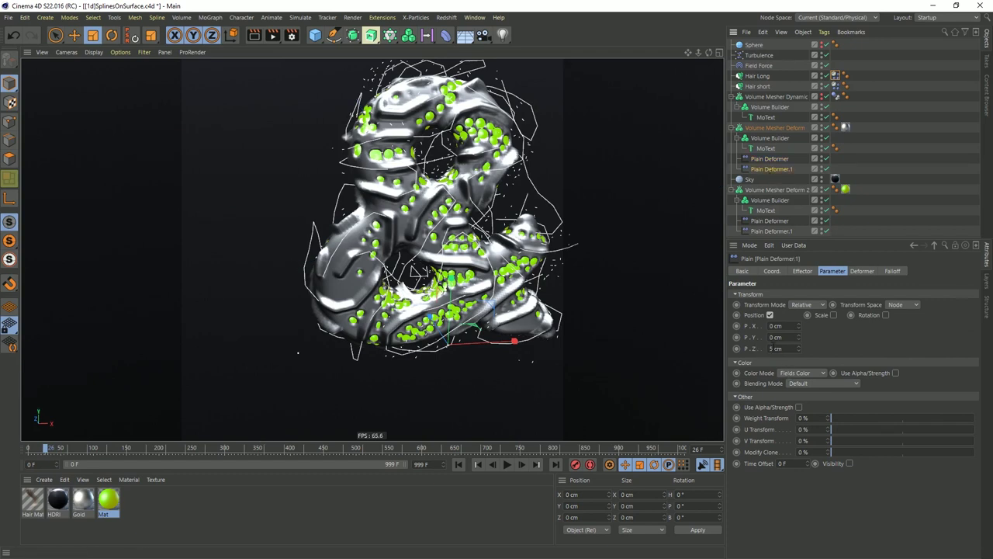
click(776, 348)
text(1)
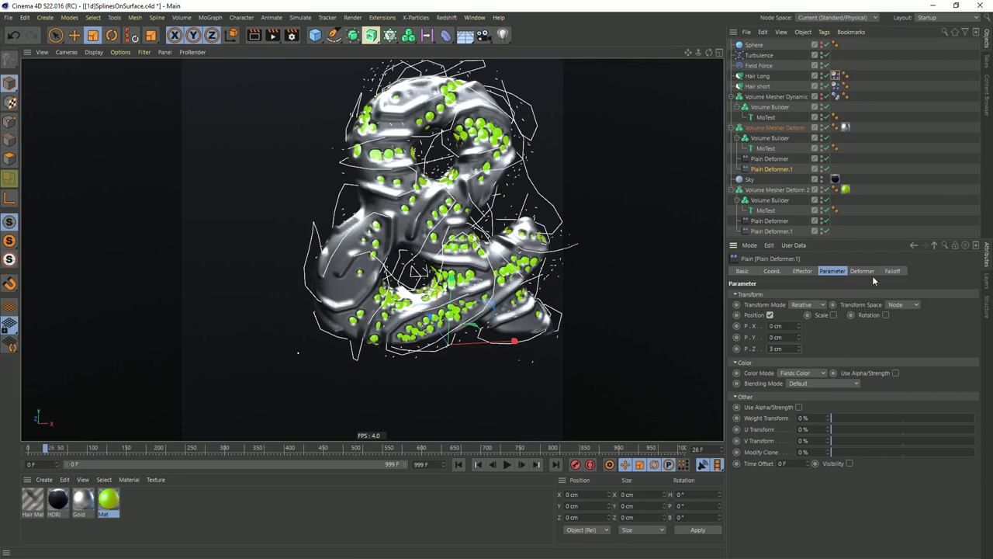
- Widen the deformer's Hair Long spline field radius to 5 cm
click(894, 271)
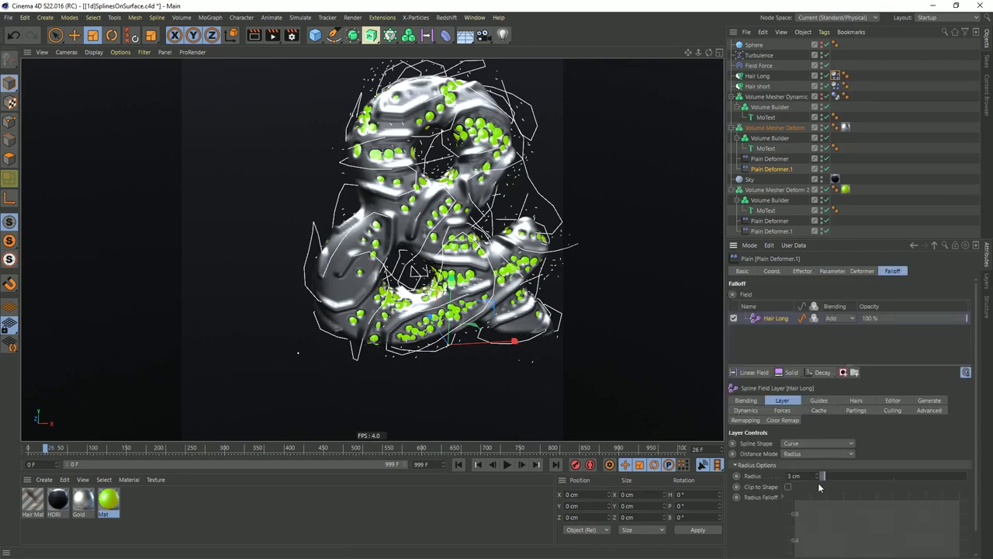
text(6)
key(Return)
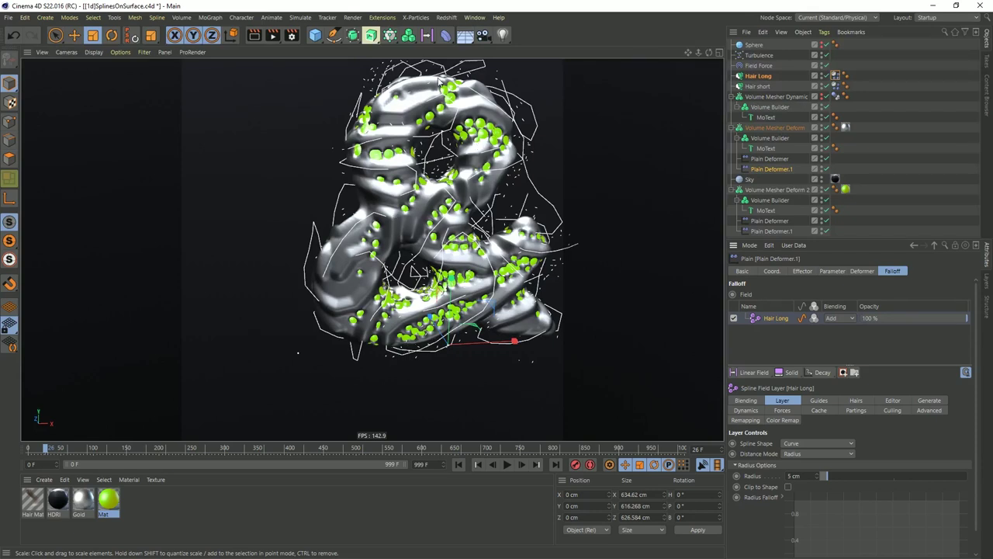
- Shift the sphere material Mat's luminance and colour hue to blue
click(109, 501)
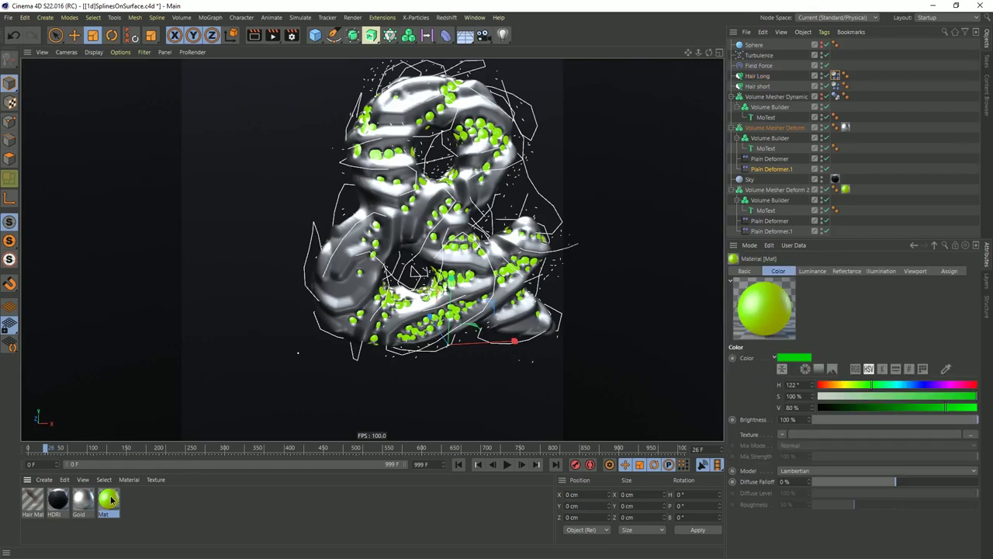
double_click(108, 500)
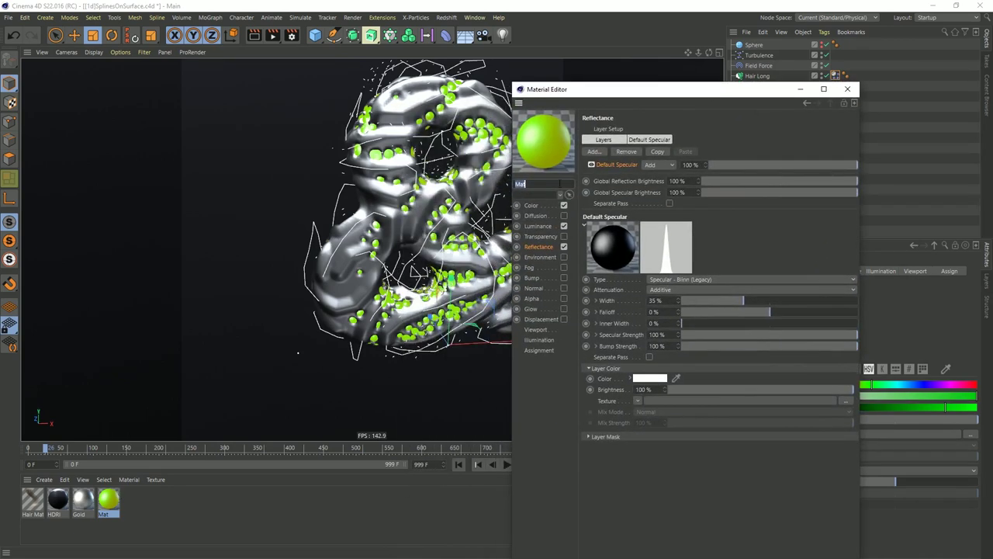
click(537, 226)
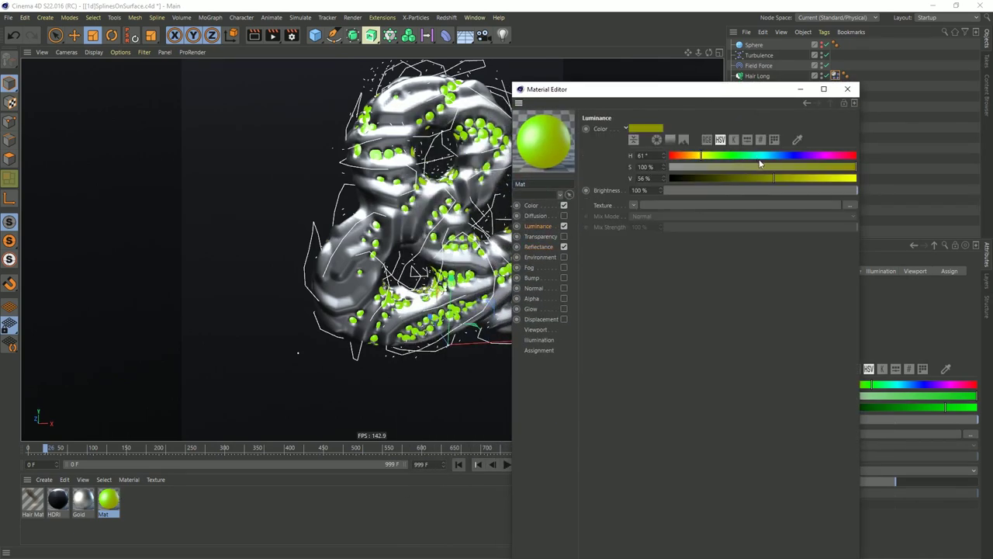
drag(754, 156, 791, 158)
click(534, 206)
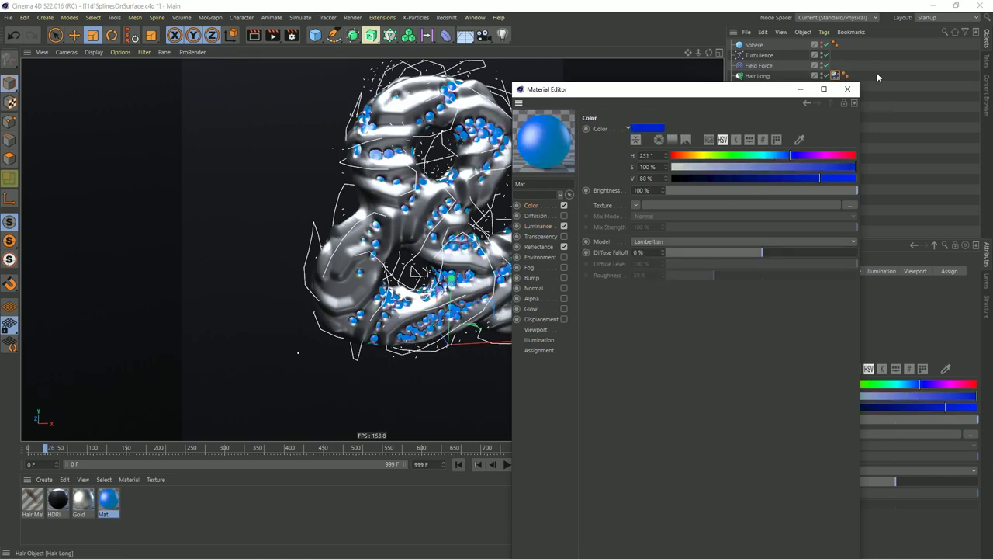
click(846, 88)
- Set the Gold material's reflection Fresnel preset to Copper
click(92, 502)
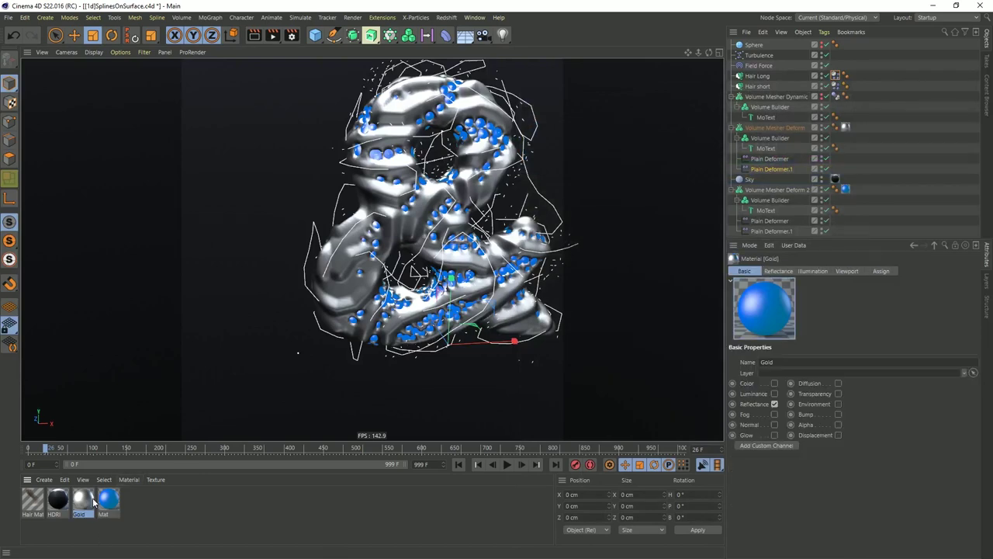
double_click(83, 501)
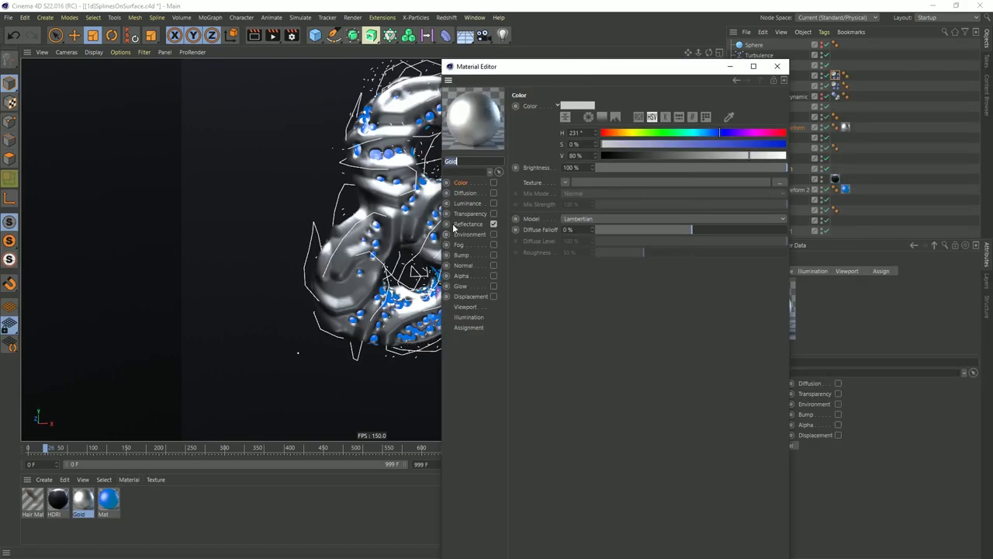
click(468, 224)
click(553, 402)
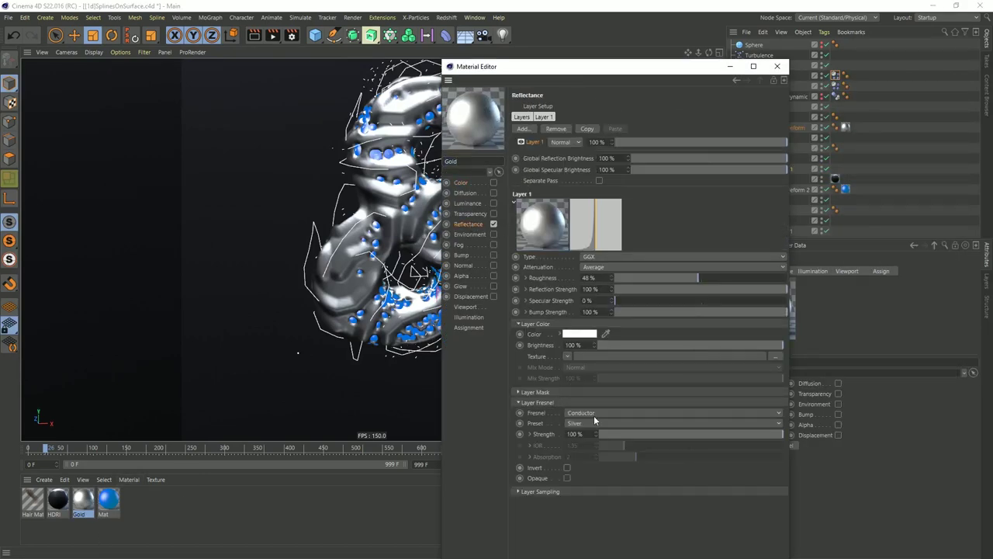
click(595, 422)
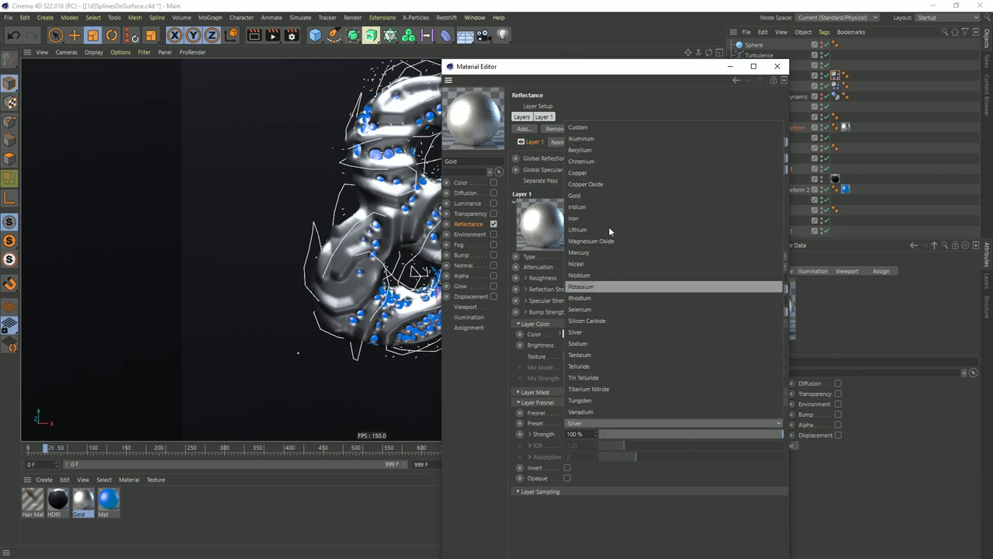
click(605, 172)
click(782, 69)
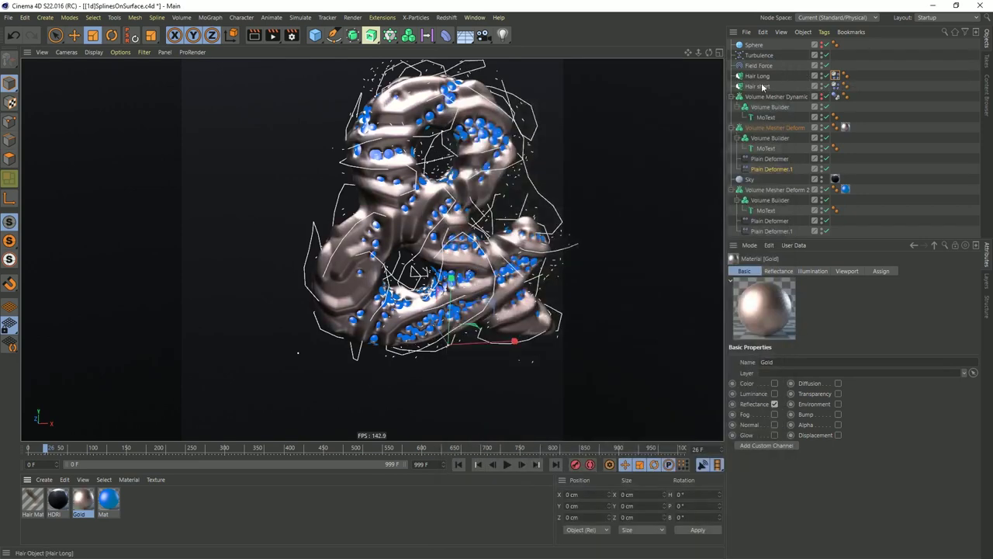
- Lower the Gold material's reflection roughness to 0% for a mirror finish
double_click(79, 499)
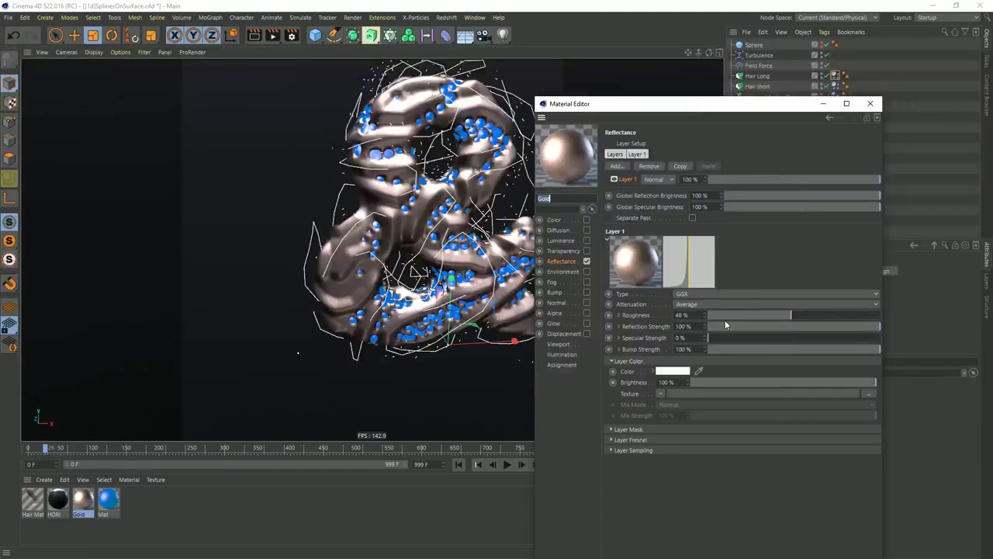
drag(725, 319, 702, 316)
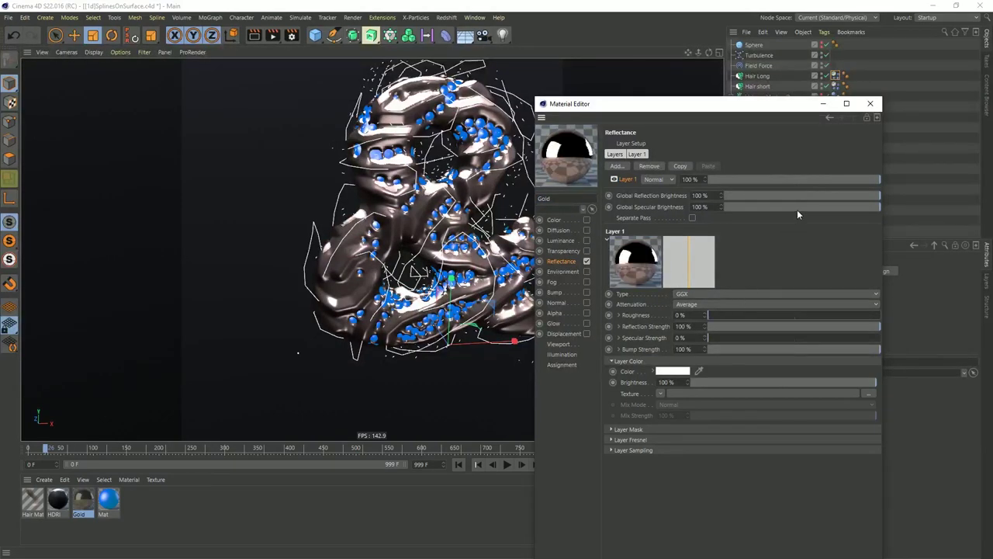
click(869, 104)
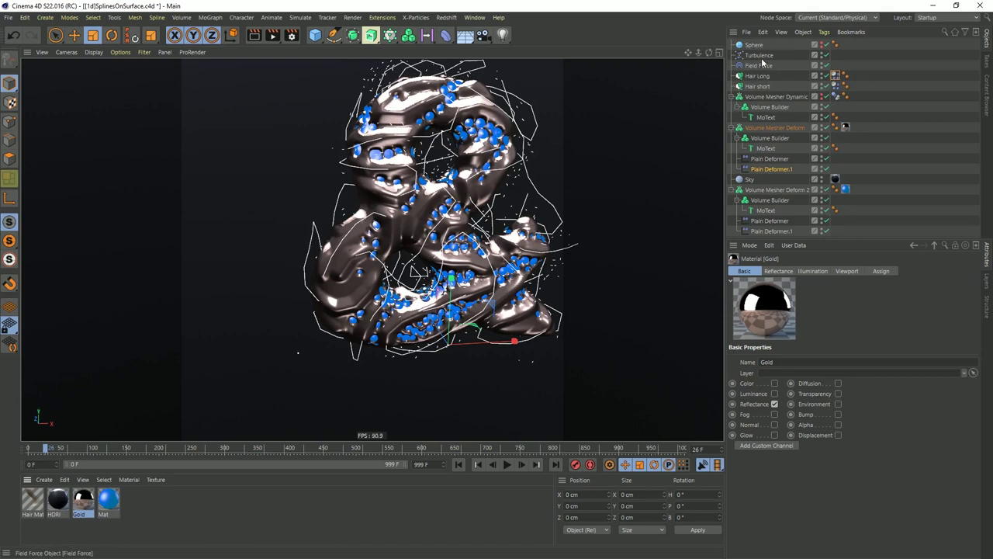
- Set the Field Force object's Strength to 33
click(760, 66)
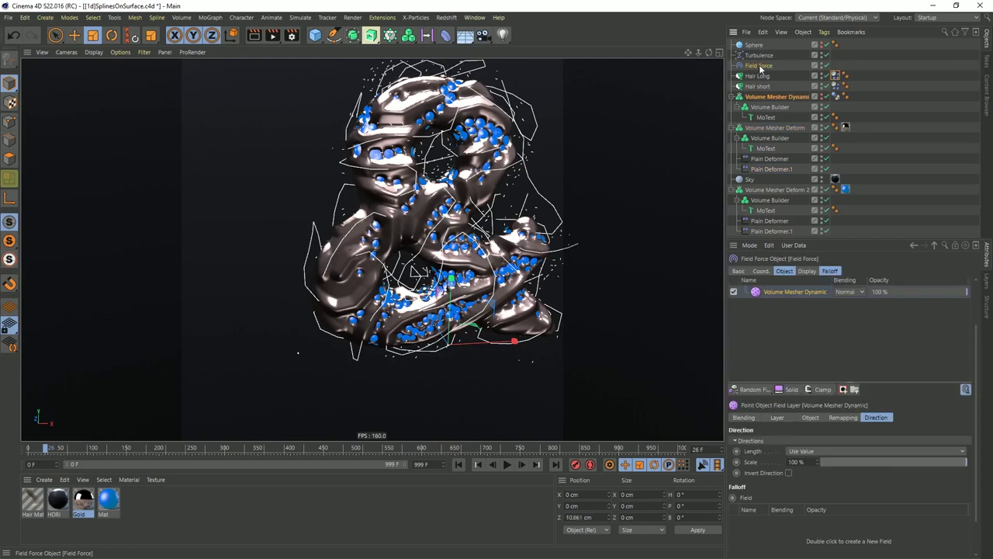
click(826, 270)
click(784, 271)
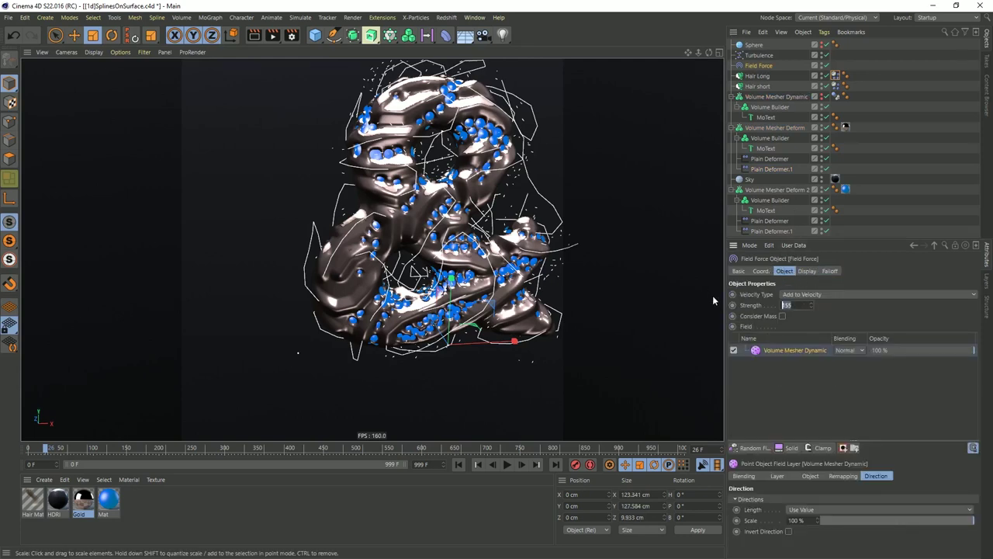
text(55)
key(Return)
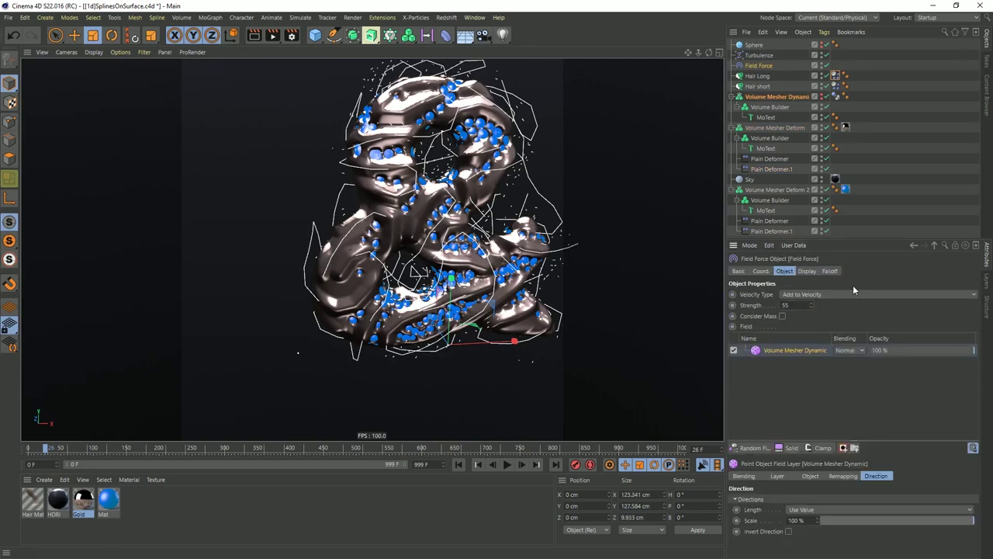
click(791, 305)
- Reselect Field Force and rewind the timeline to the first frame
click(759, 56)
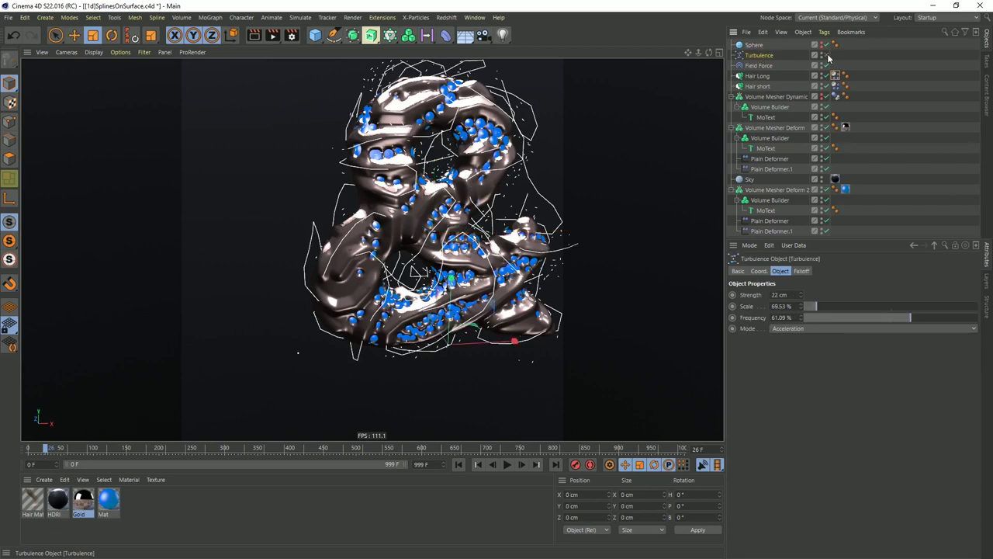
click(764, 65)
click(458, 463)
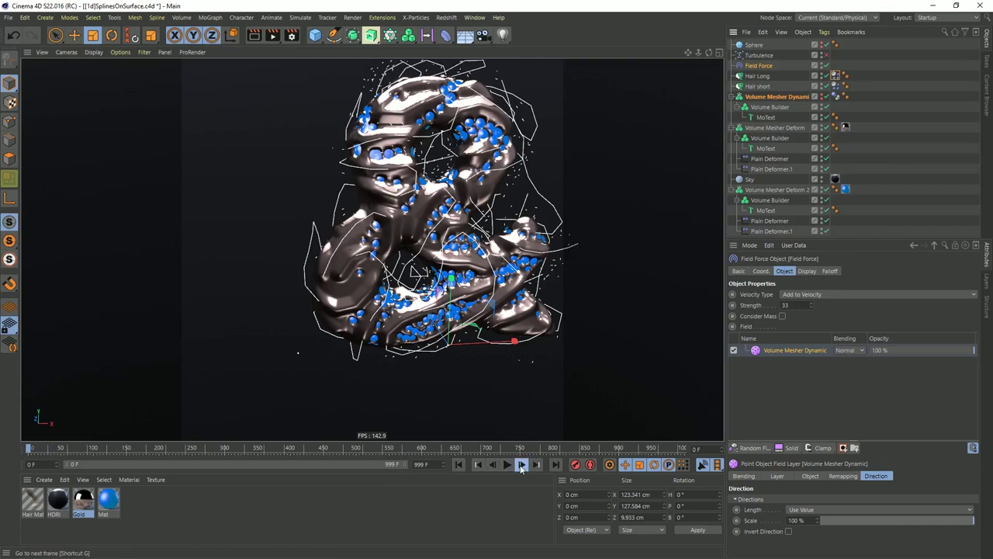
- Run and stop the simulation, then rewind to frame 0 and replay it with Field Force selected
click(508, 464)
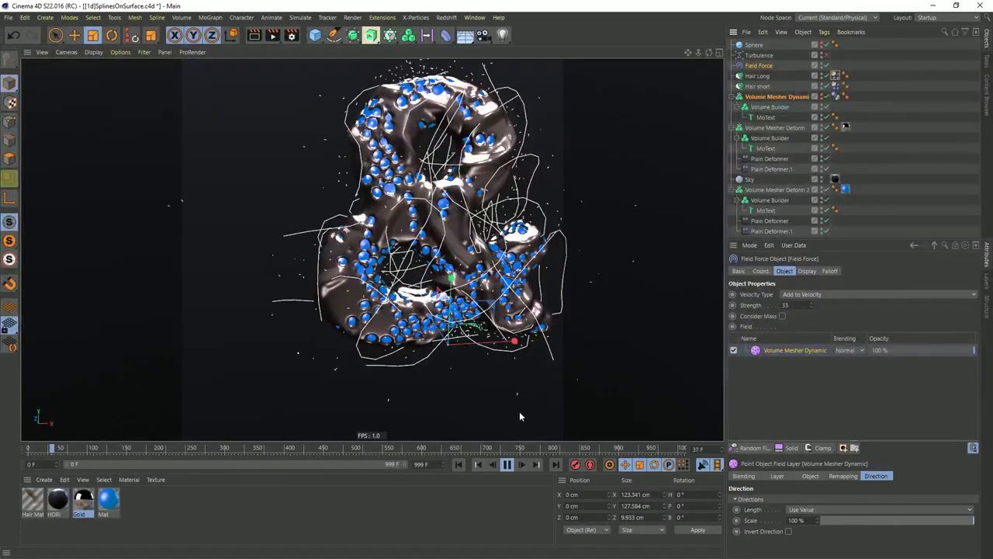
click(507, 464)
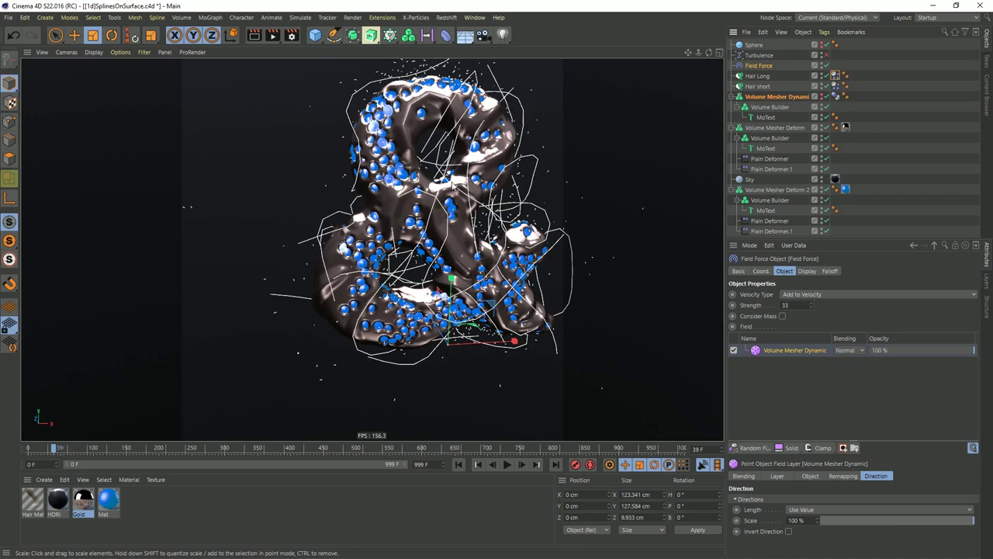
click(756, 66)
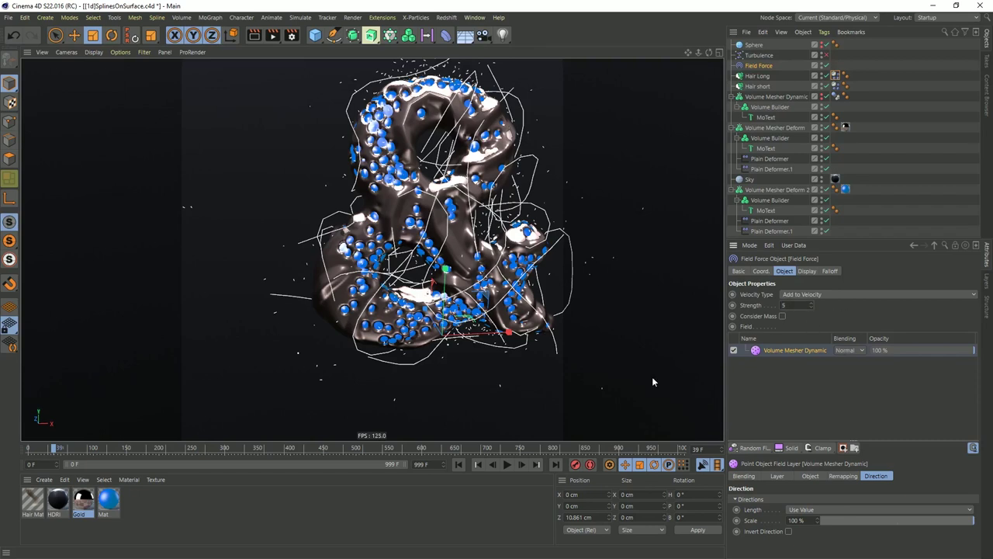
click(459, 464)
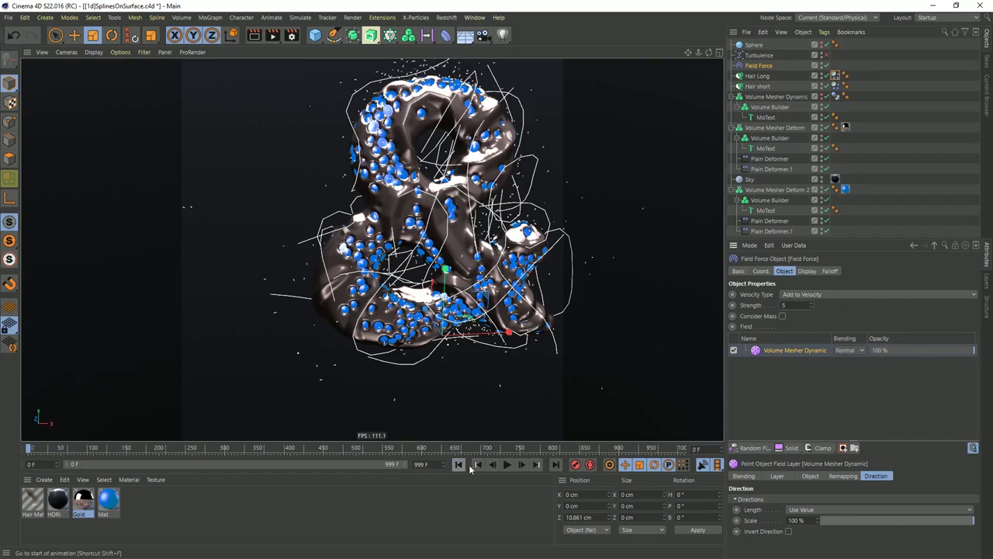
click(509, 465)
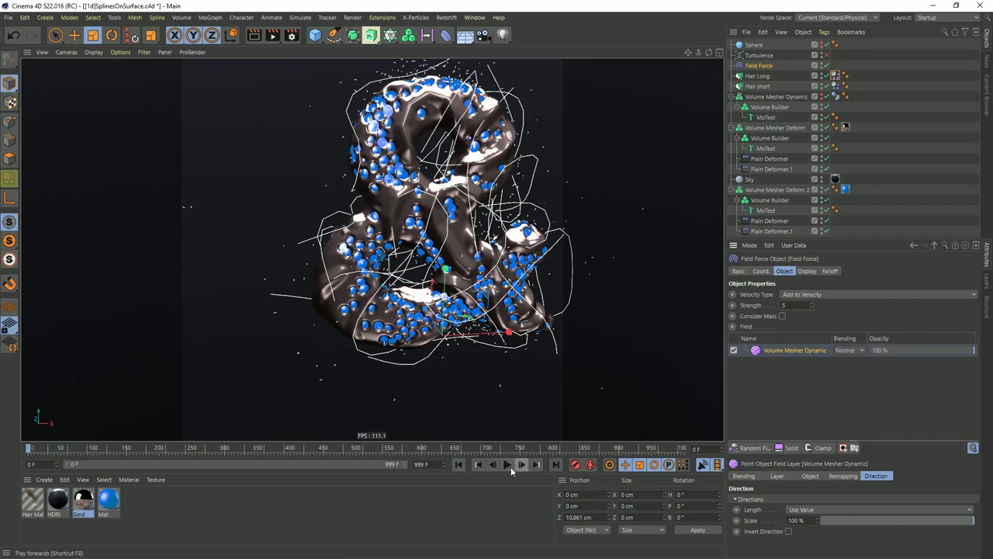
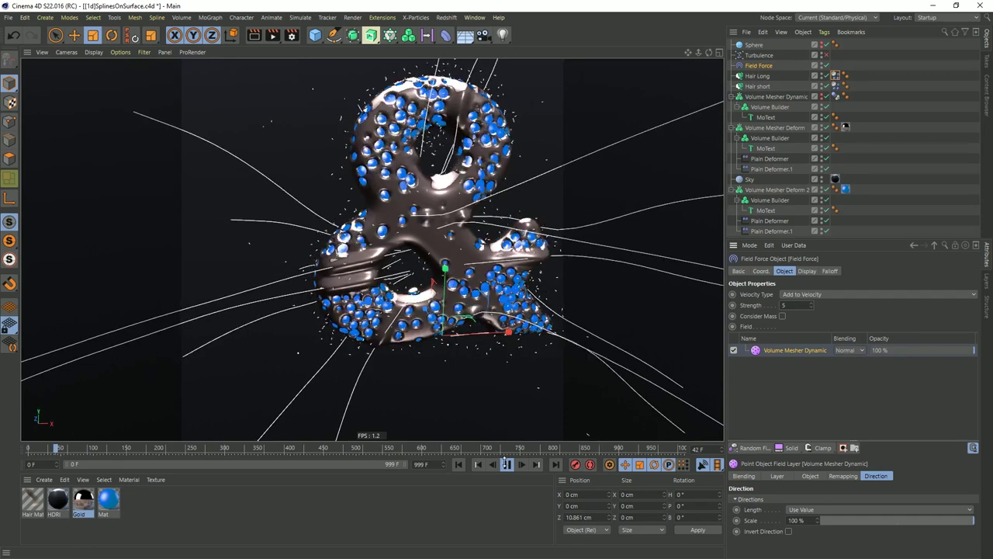
- Stop the simulation and inspect the Mass and Force settings of Hair Long's Dynamics Body tag
click(507, 466)
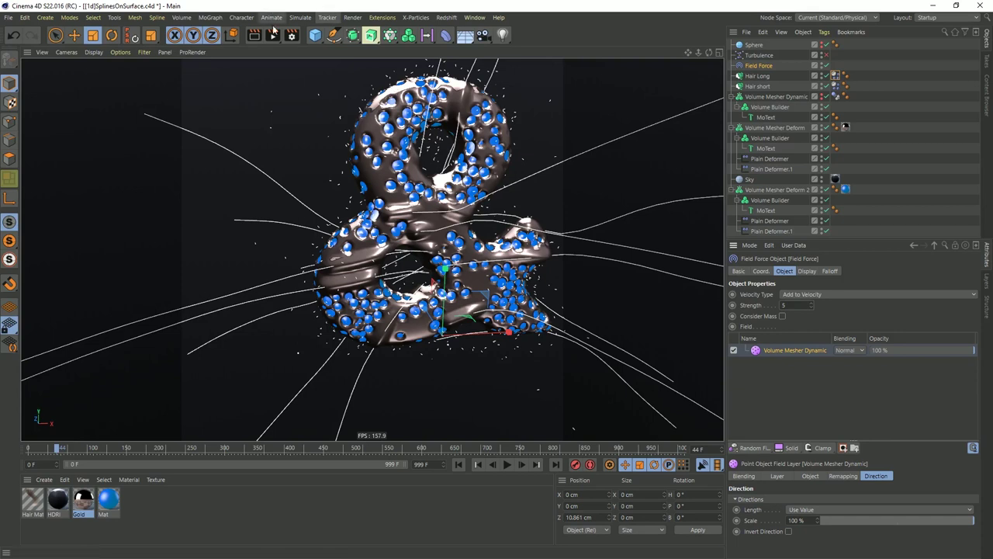
click(300, 17)
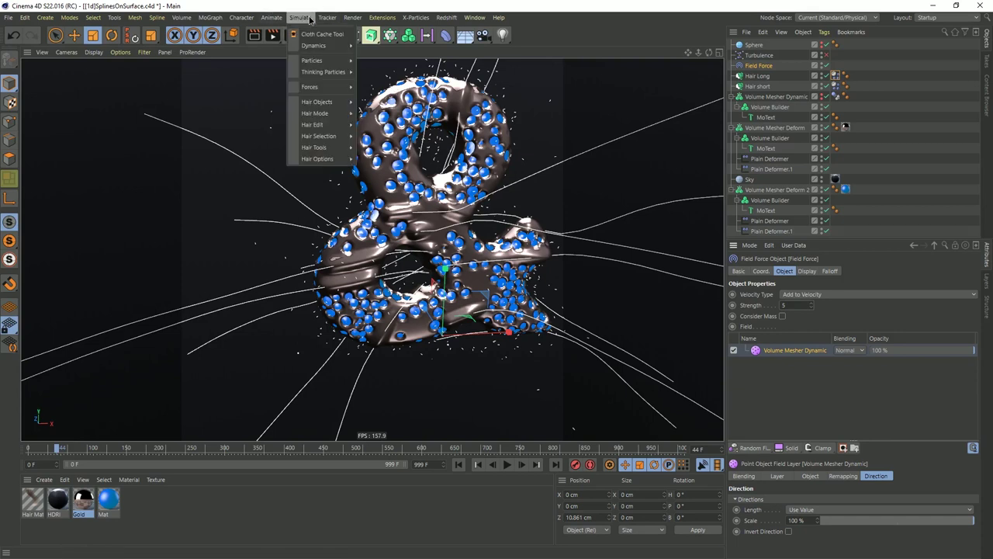
click(835, 75)
click(829, 271)
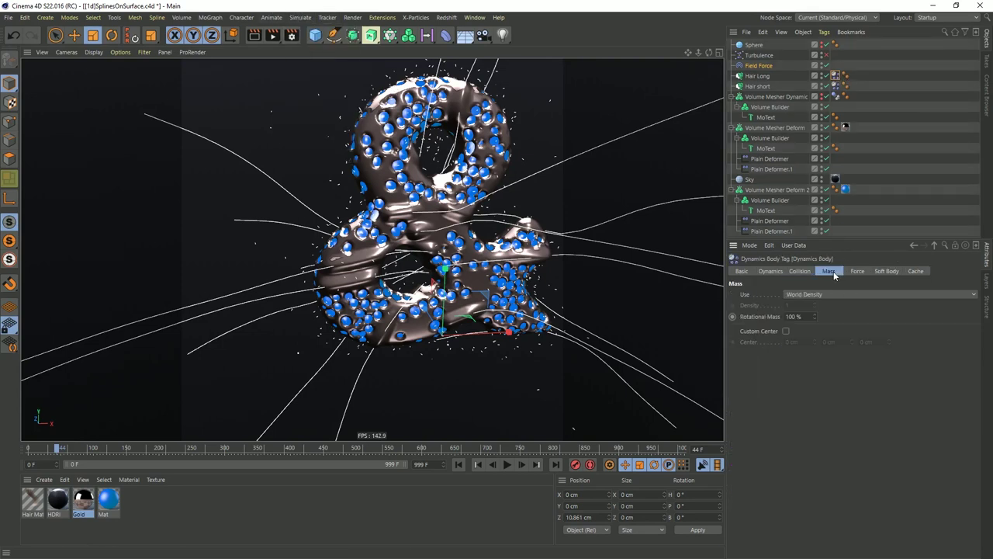
click(856, 271)
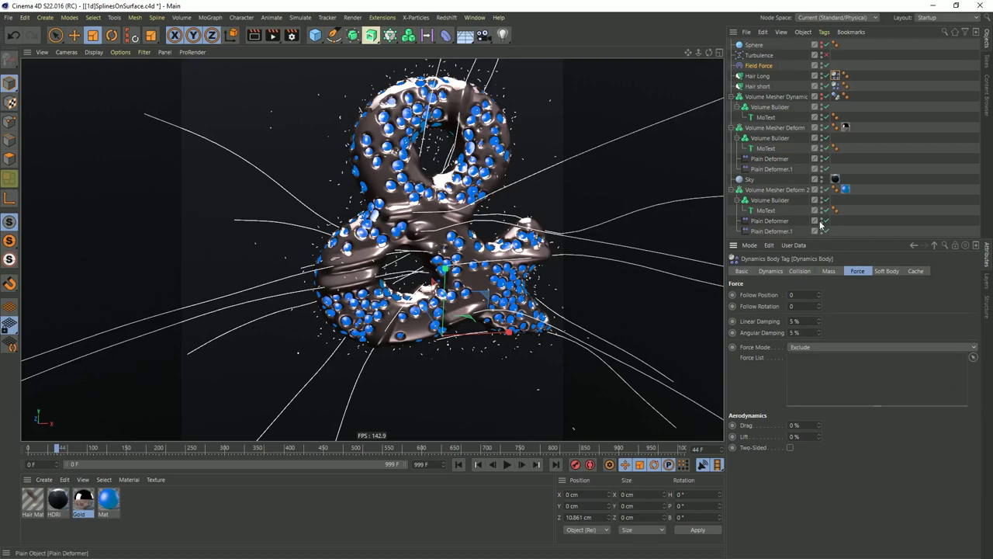
- Add a Friction force with Strength 50 and rewind the animation to frame 0
click(302, 17)
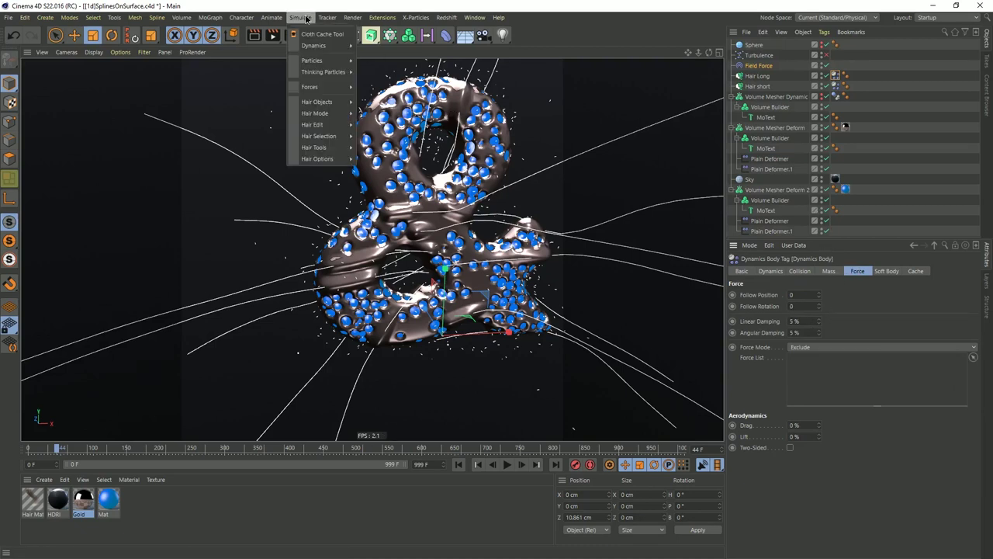
mouse_move(319, 91)
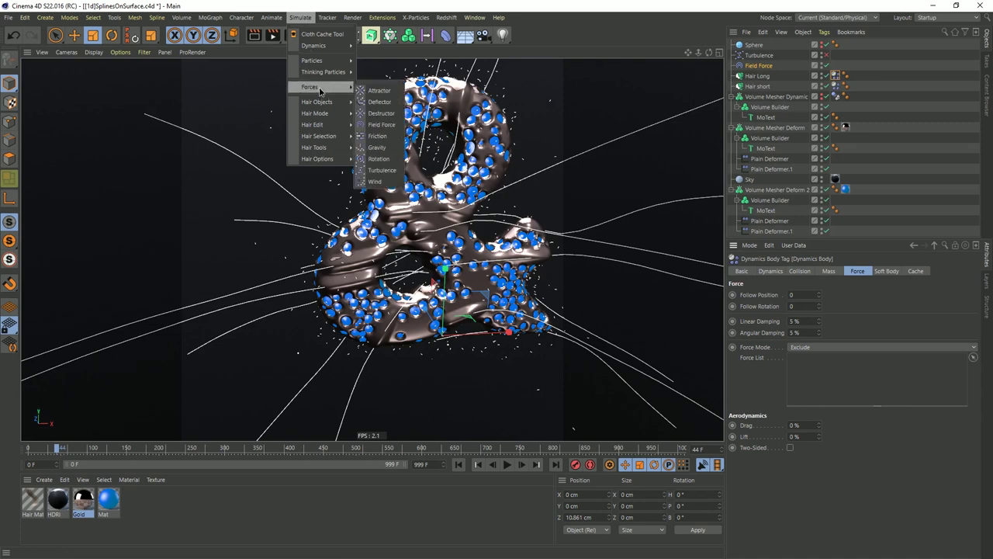
click(378, 135)
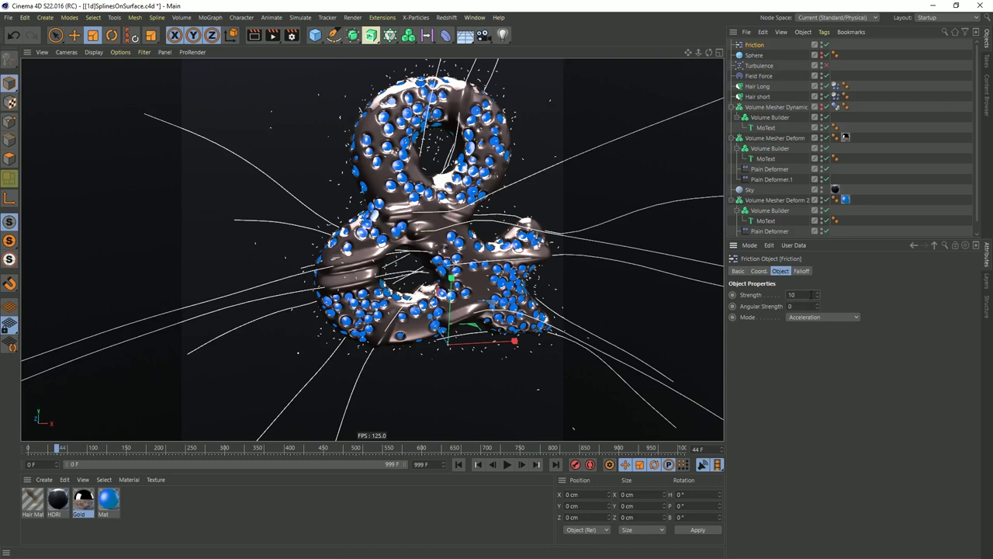
text(50)
key(Return)
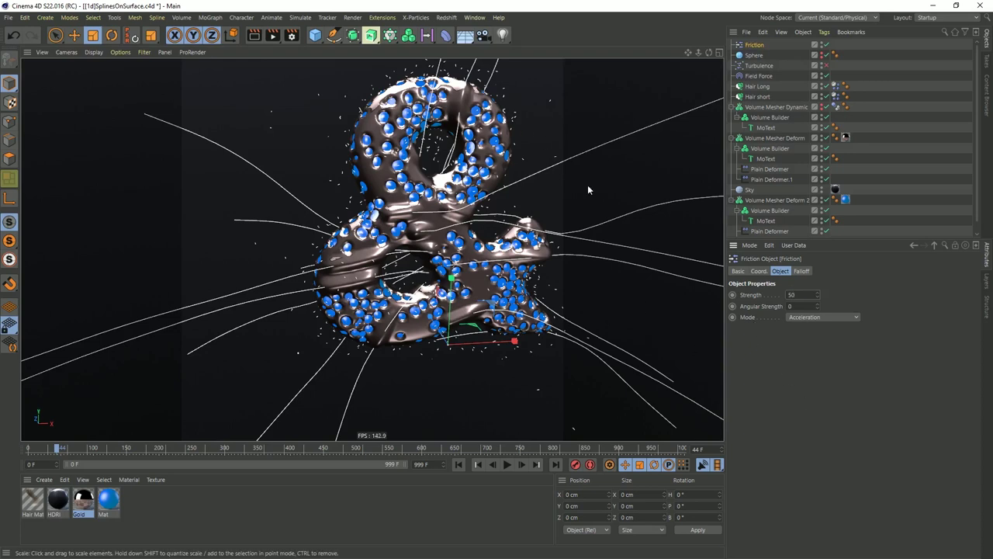
click(456, 464)
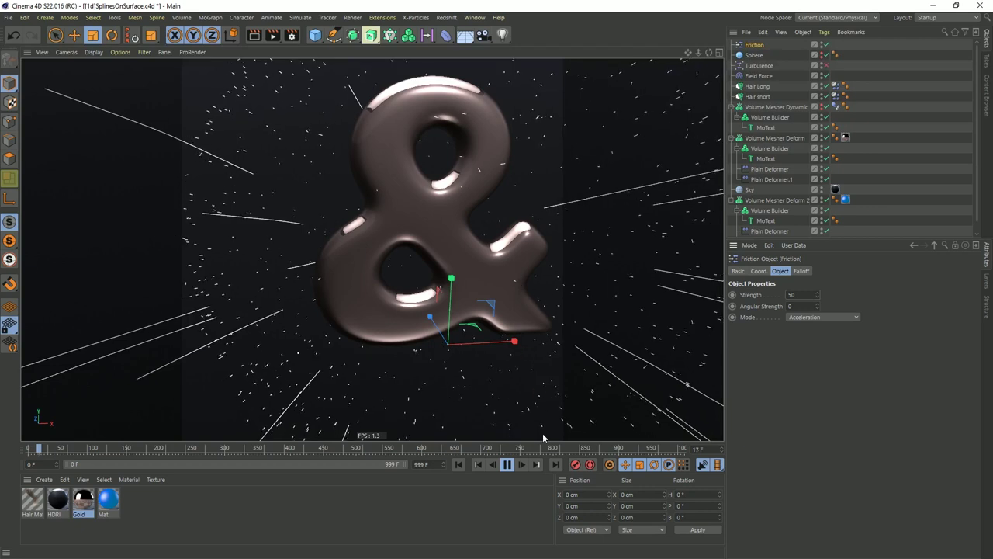
- Stop playback and shrink the Sphere's radius to about 89.5 cm
click(458, 464)
click(754, 56)
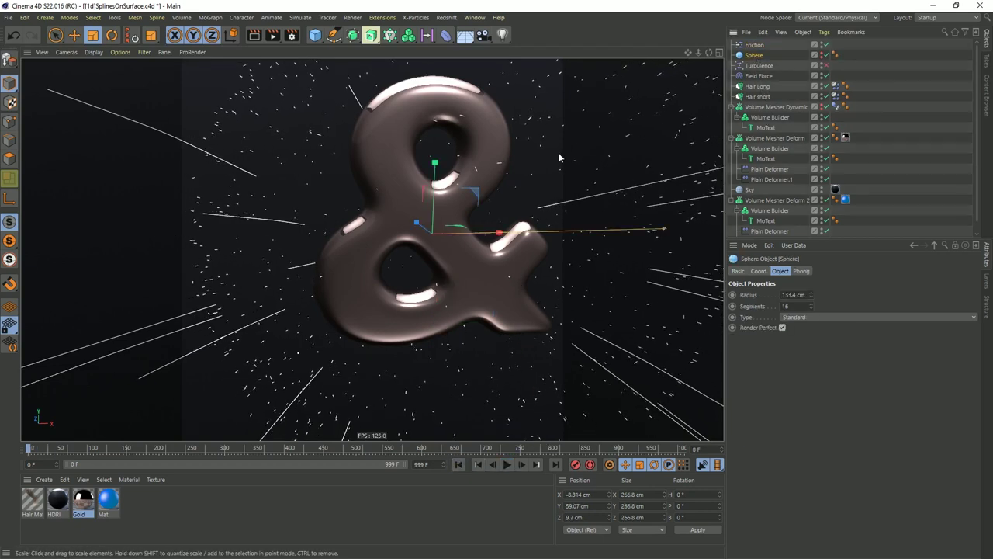
drag(542, 155, 431, 215)
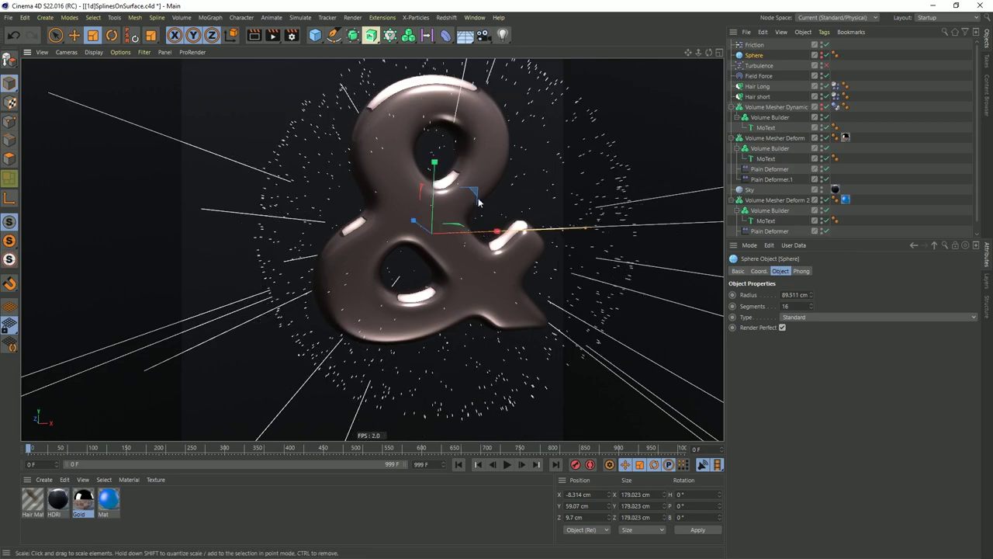
- Move the Sphere along Z to 181.42 cm
key(e)
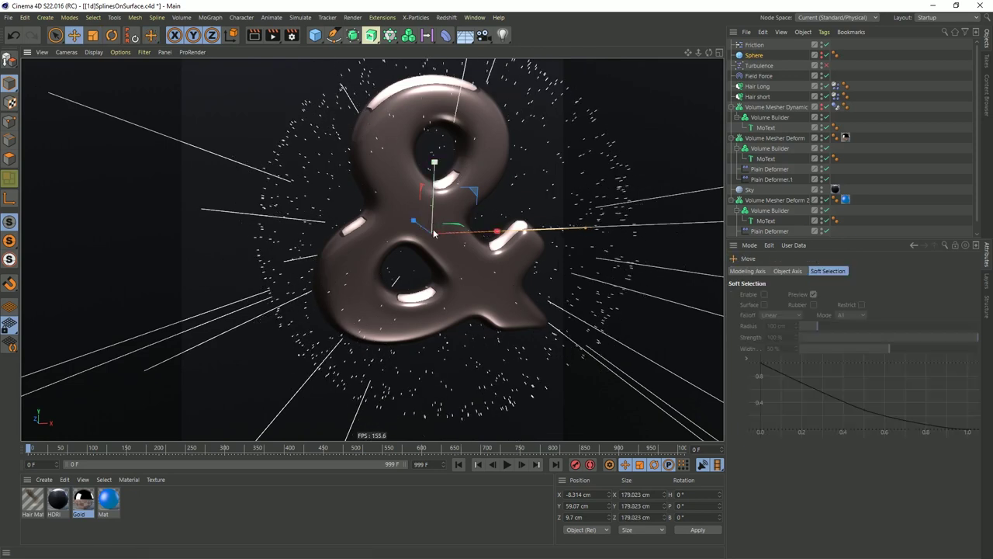
alt+drag(423, 236, 217, 206)
scroll(217, 206, down, 5)
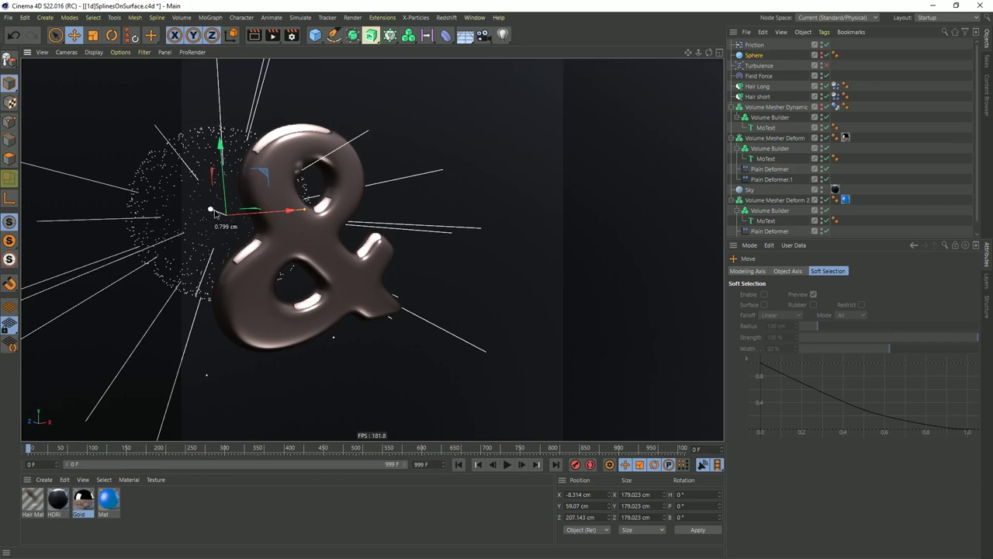
drag(215, 210, 229, 216)
scroll(285, 217, up, 2)
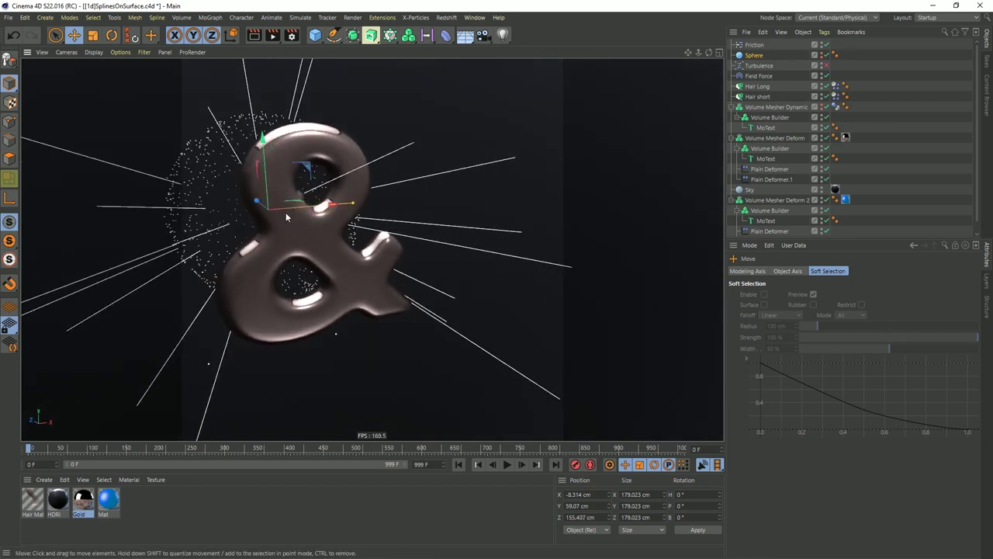
drag(259, 205, 334, 186)
- Regrow Hair Long's guides on the repositioned Sphere
click(762, 87)
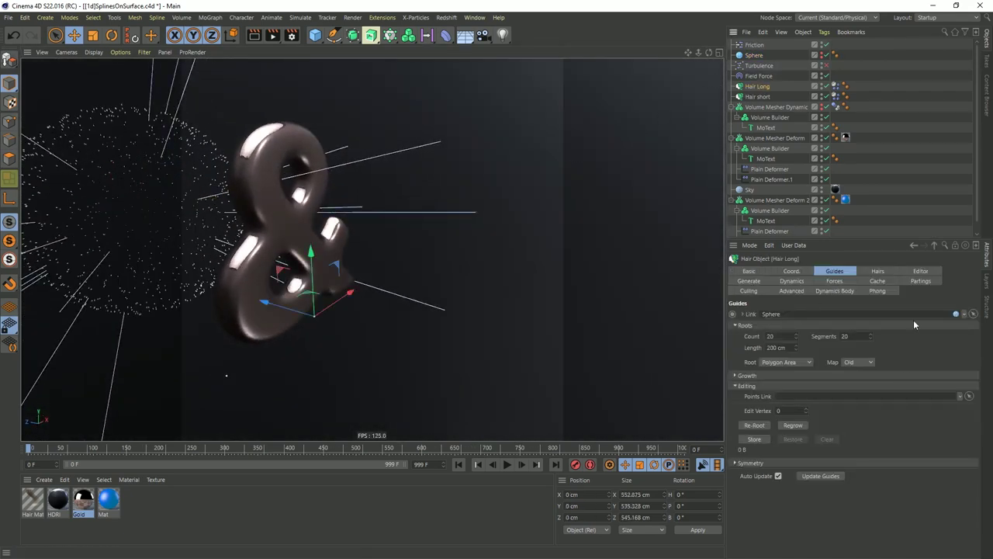
click(749, 281)
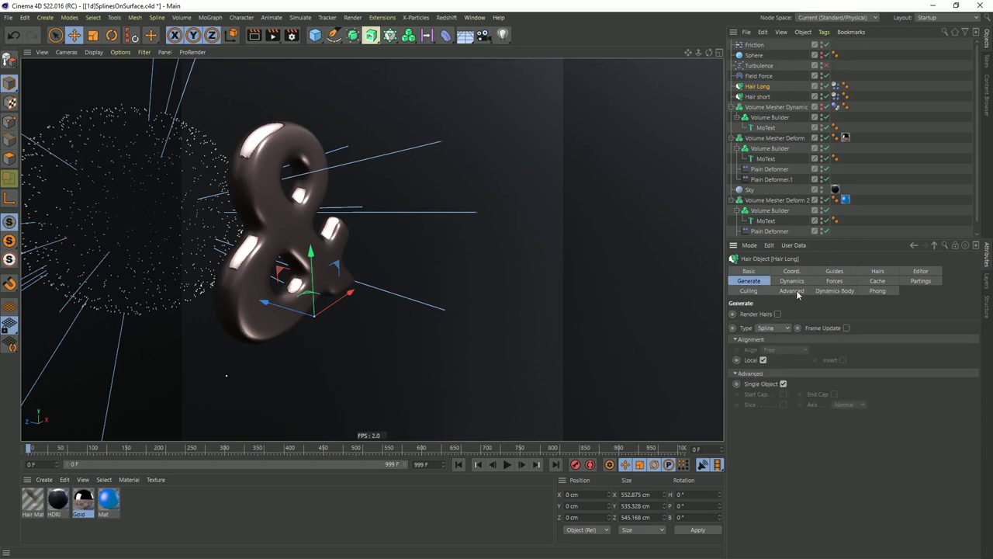
click(792, 291)
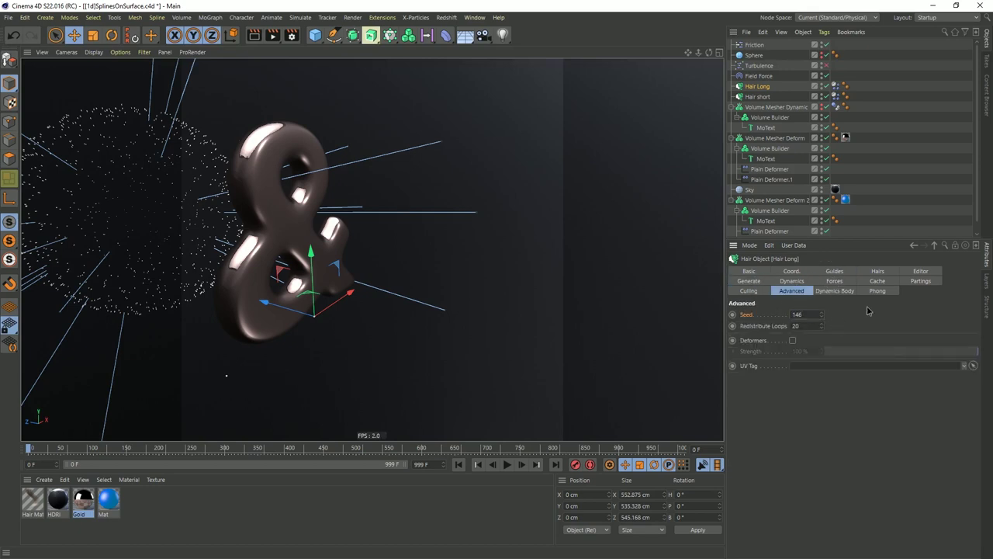
click(834, 271)
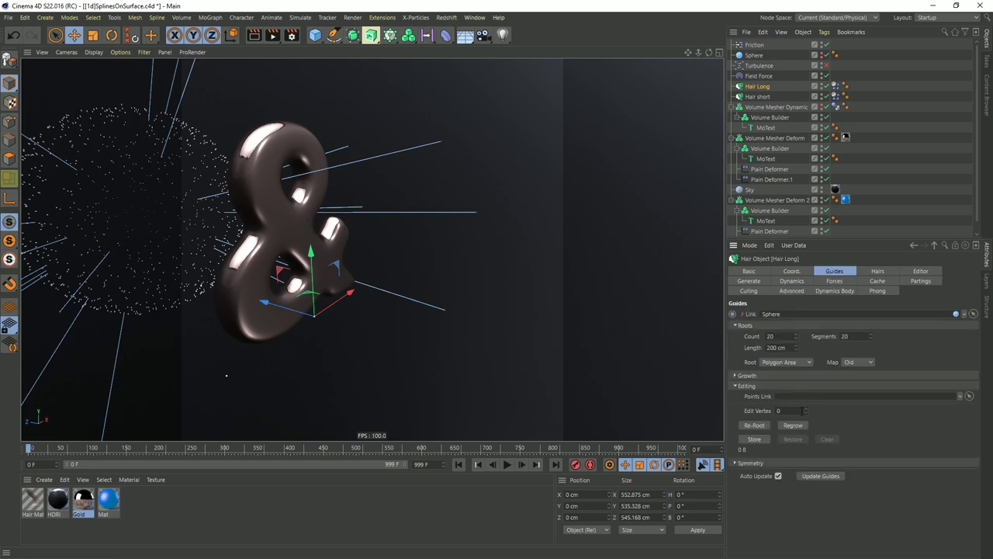
click(793, 425)
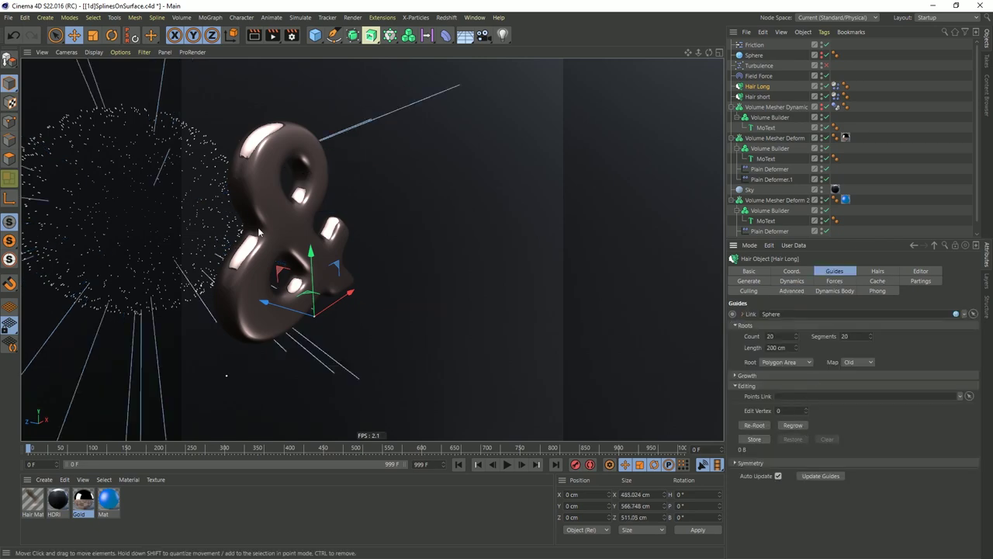
- Move the Sphere along Z to 144.75 cm, hide Hair Long's strands and select Friction
alt+drag(259, 232, 288, 230)
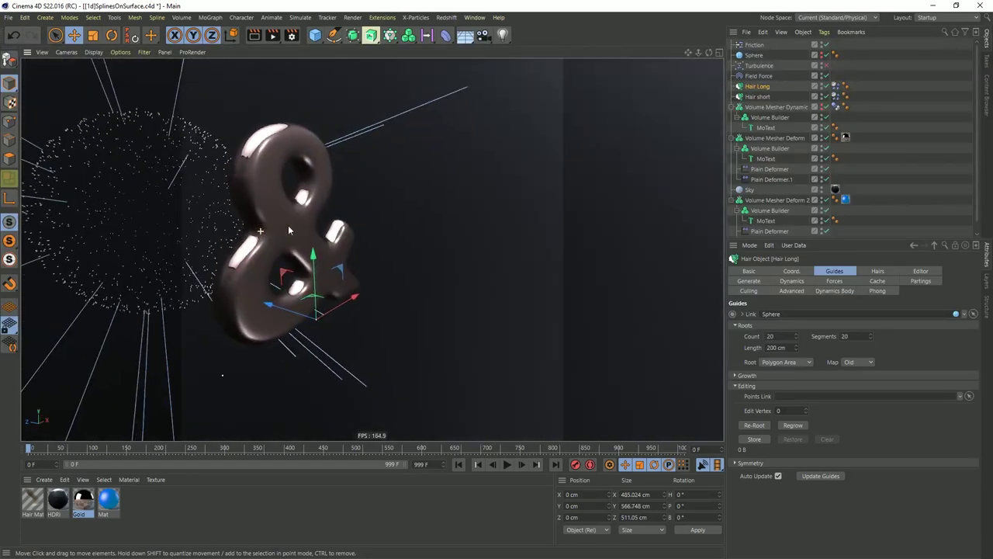
click(284, 271)
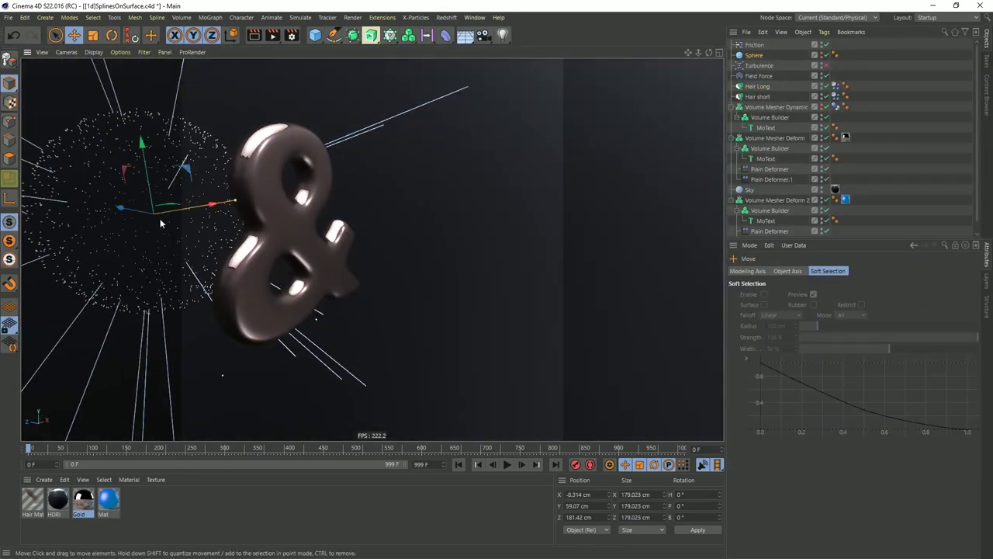
drag(138, 210, 170, 216)
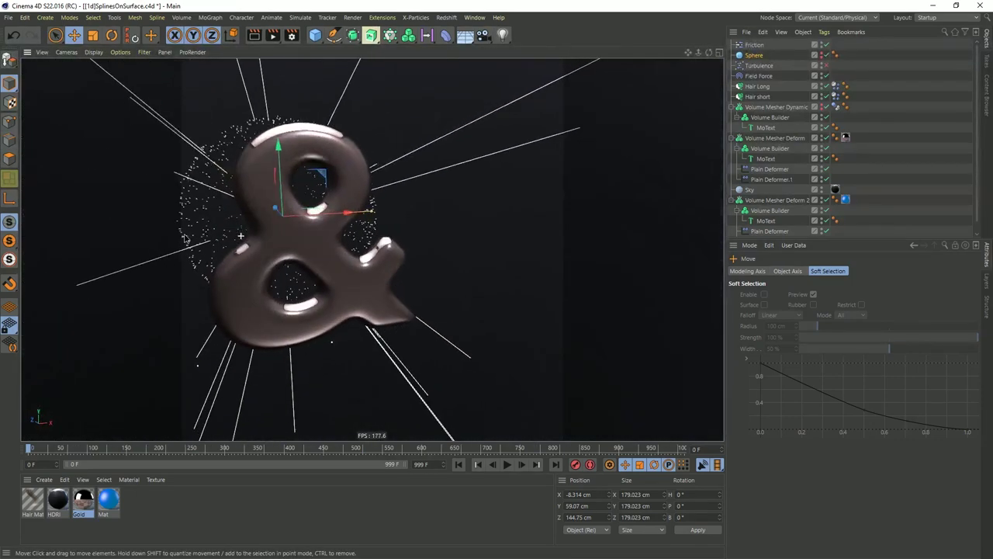
click(889, 81)
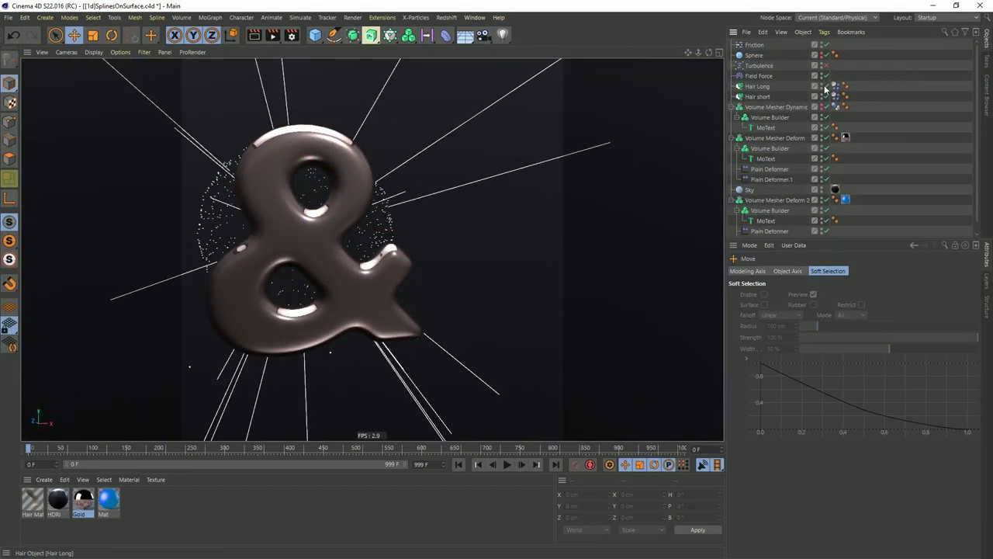
click(819, 95)
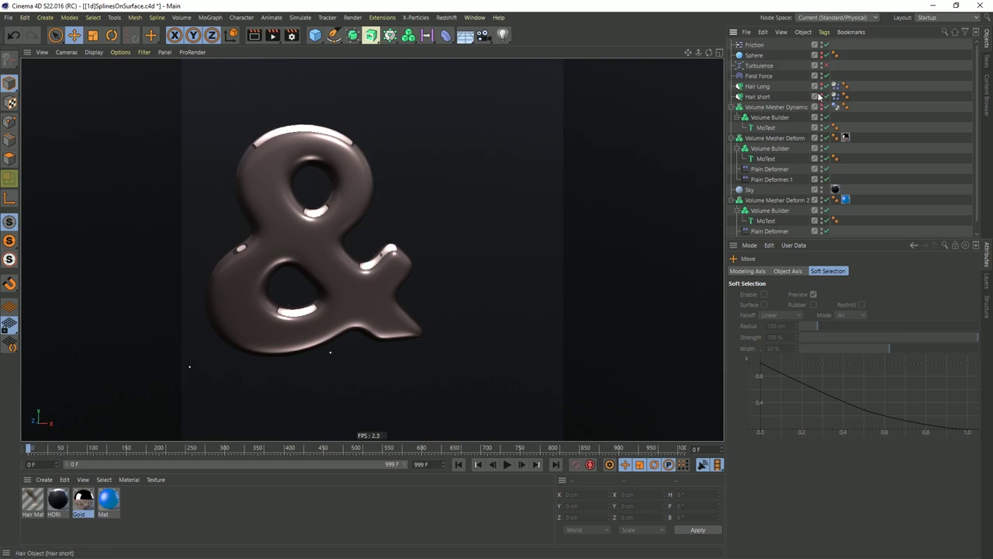
click(755, 44)
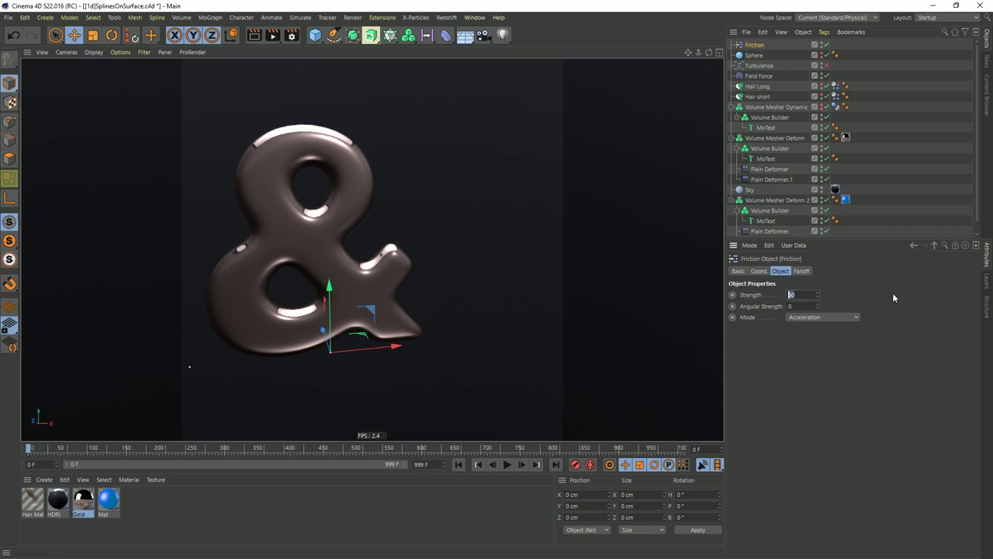
- Give the Gold material's Reflectance layer a pale yellow colour at about 41% saturation
click(901, 192)
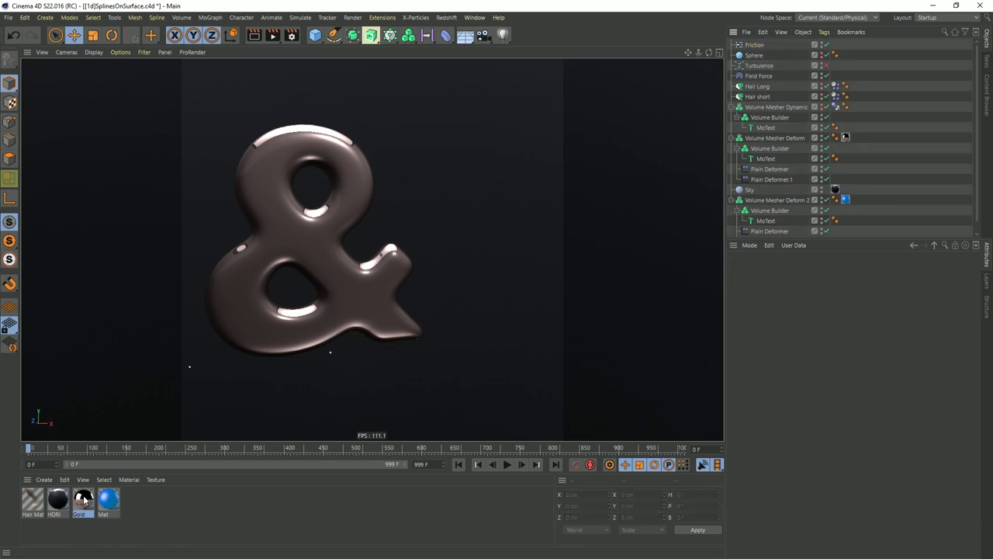
click(84, 501)
double_click(84, 501)
drag(946, 93, 711, 105)
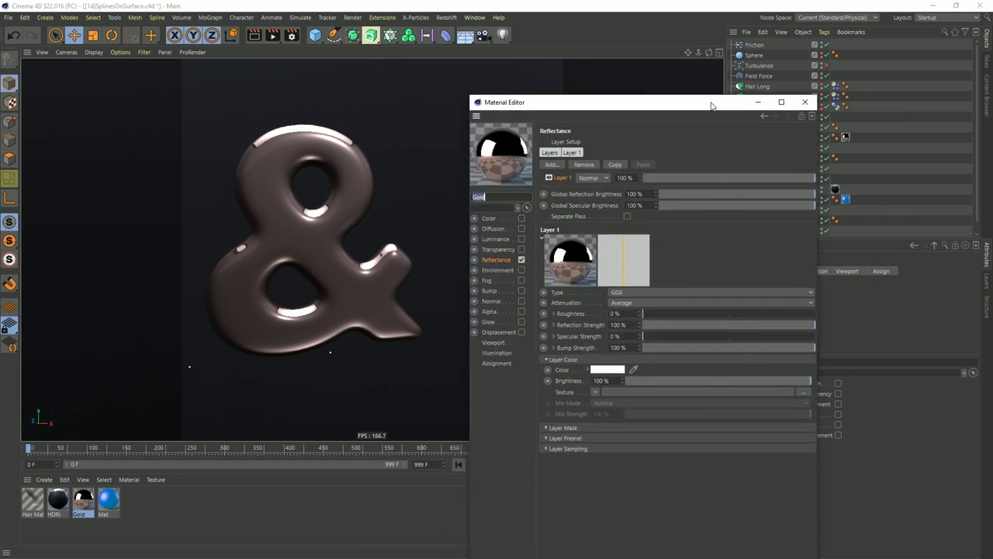
click(608, 369)
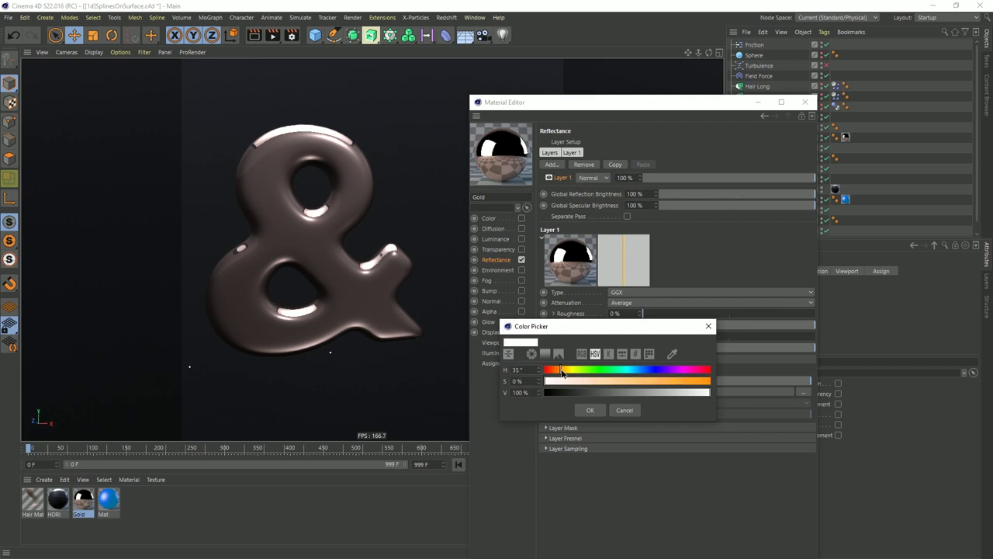
drag(584, 384, 614, 383)
click(590, 410)
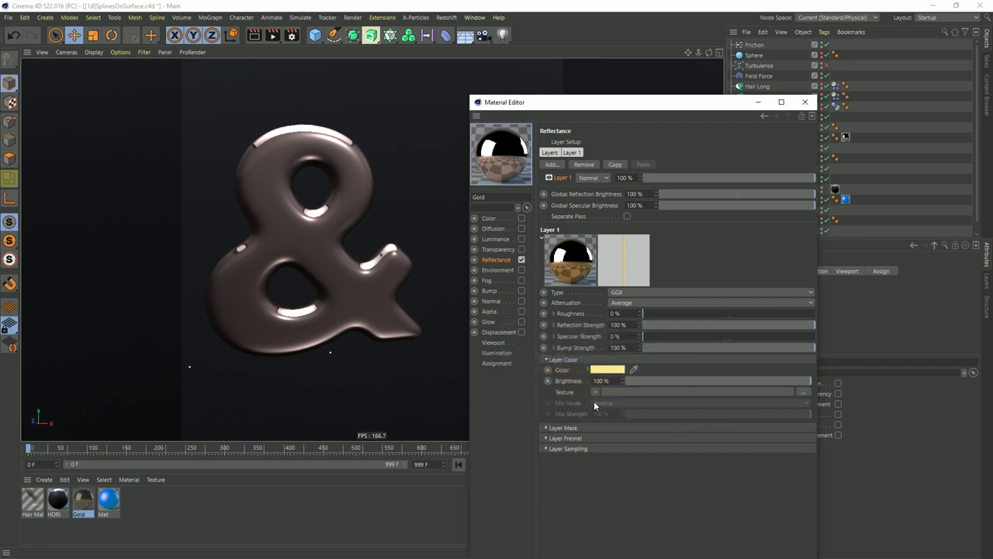
click(805, 104)
alt+drag(350, 267, 384, 230)
scroll(384, 232, up, 2)
- Render the animation to the Picture Viewer without a filename, stopping at frame 309
click(272, 35)
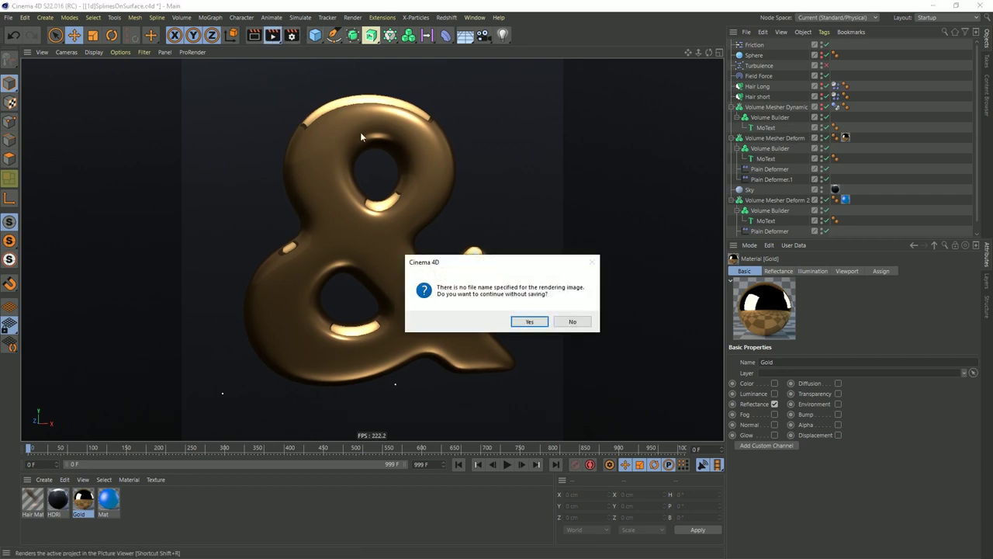
click(531, 321)
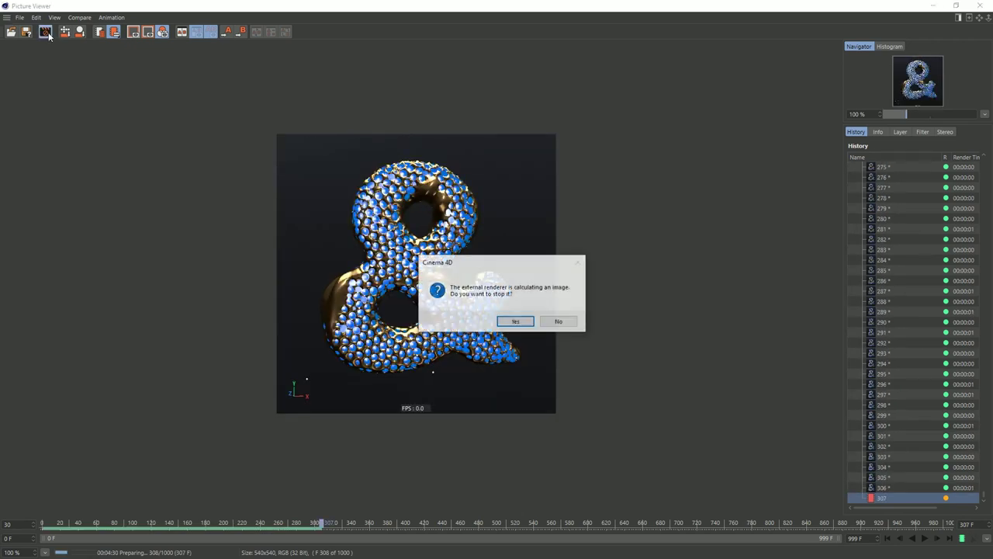
click(509, 324)
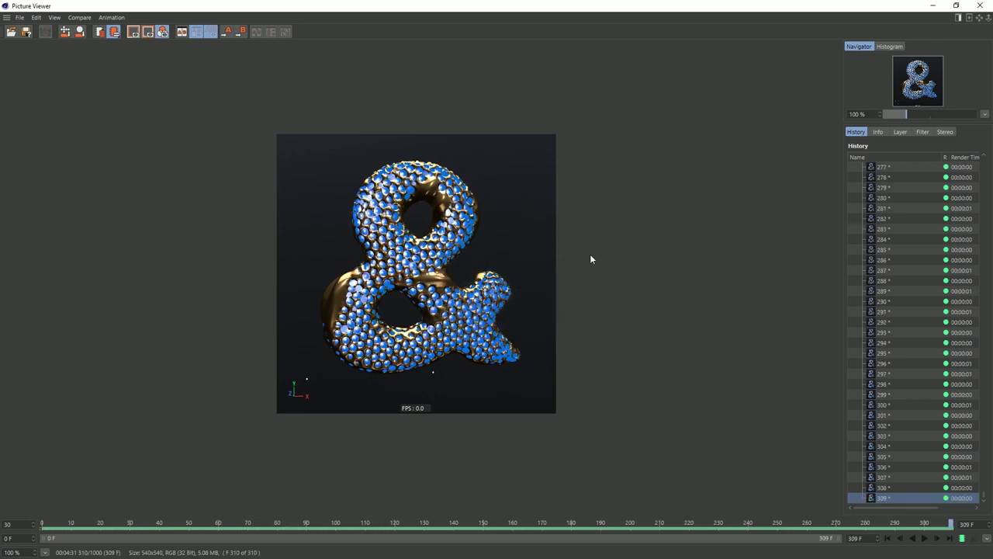
- Play back and scrub the rendered frames around 124, 199 and 272, then close the Picture Viewer
click(886, 538)
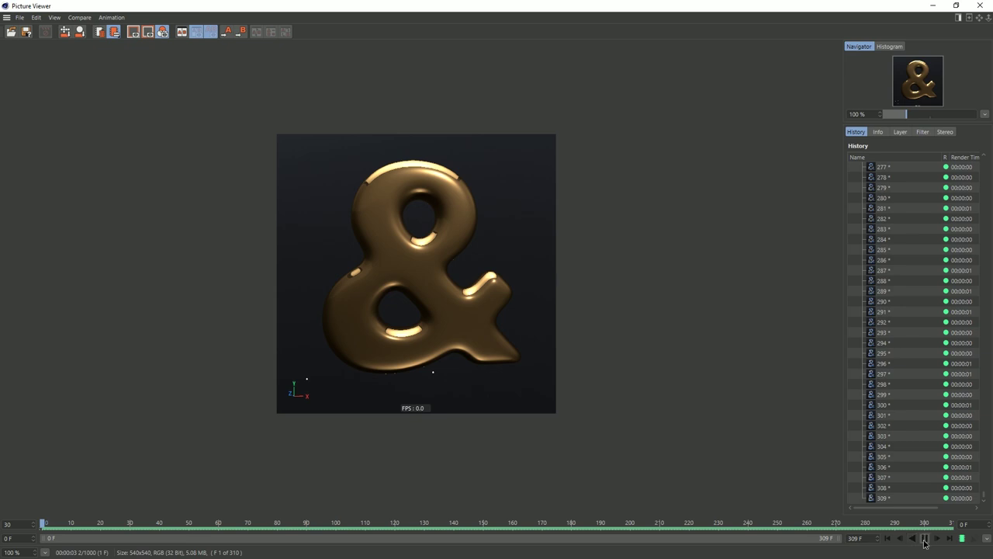
click(923, 539)
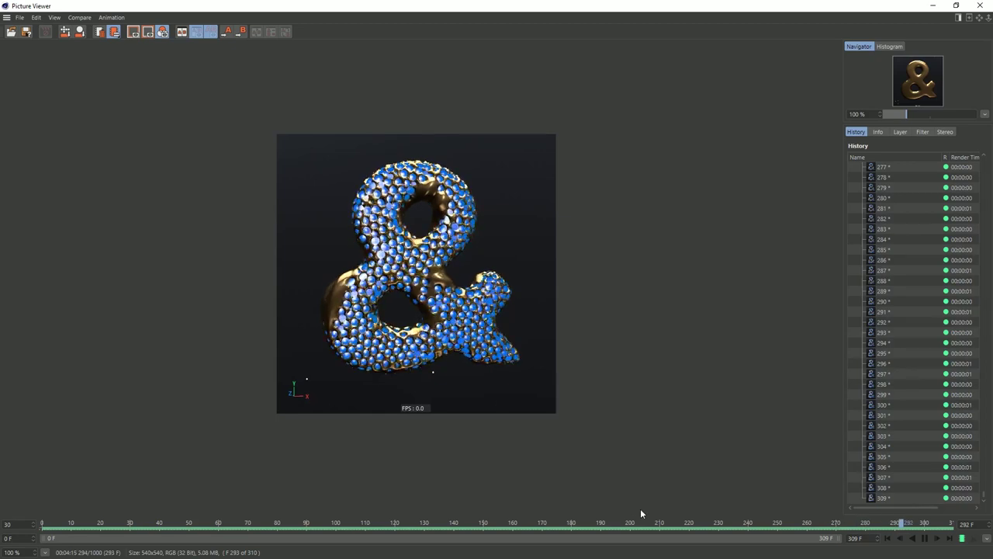
click(513, 523)
drag(513, 516, 626, 535)
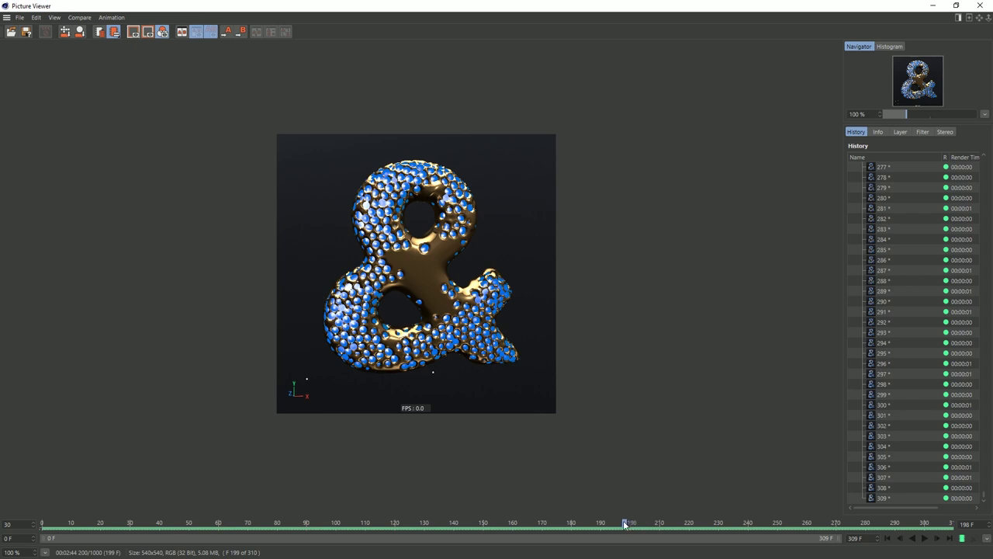
drag(625, 525, 301, 487)
click(923, 538)
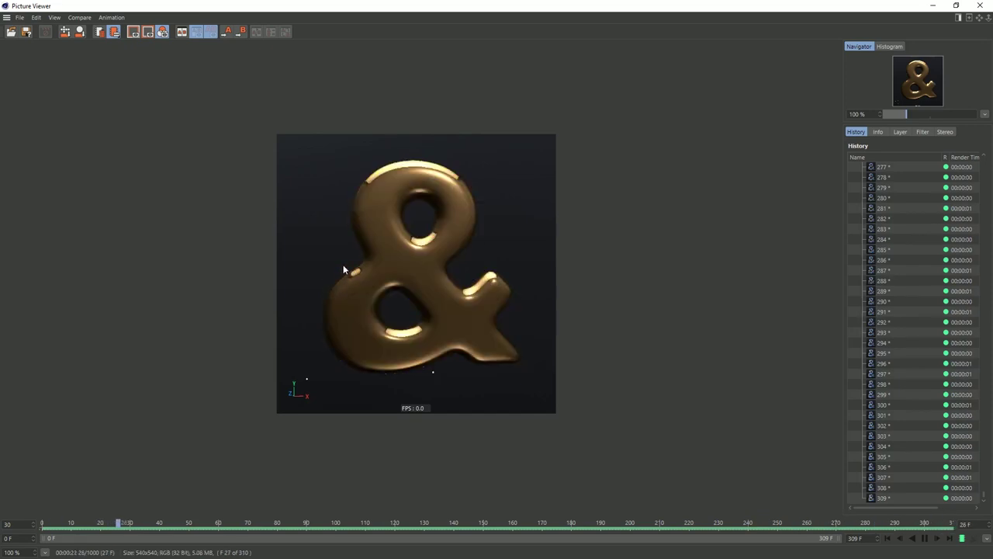
drag(349, 525, 750, 530)
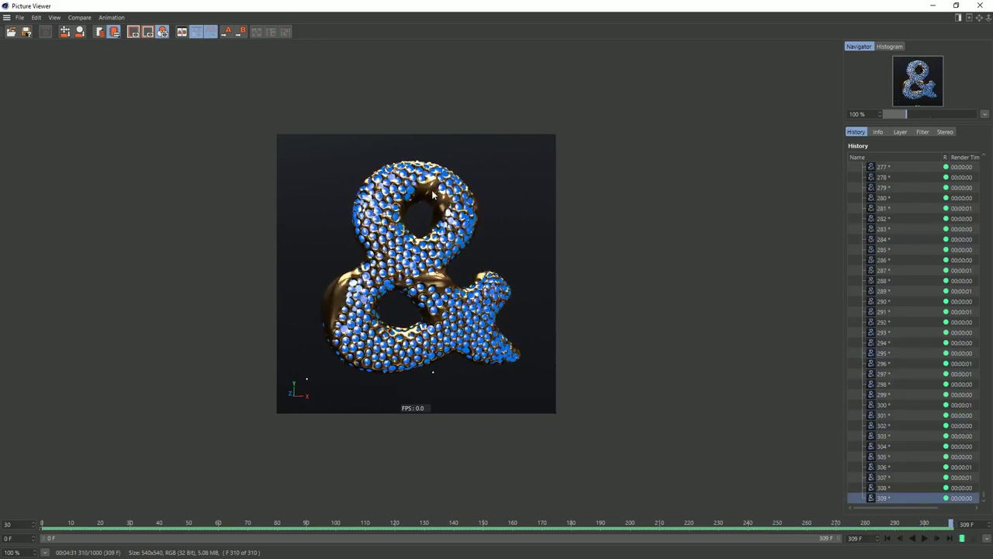
drag(948, 526, 842, 524)
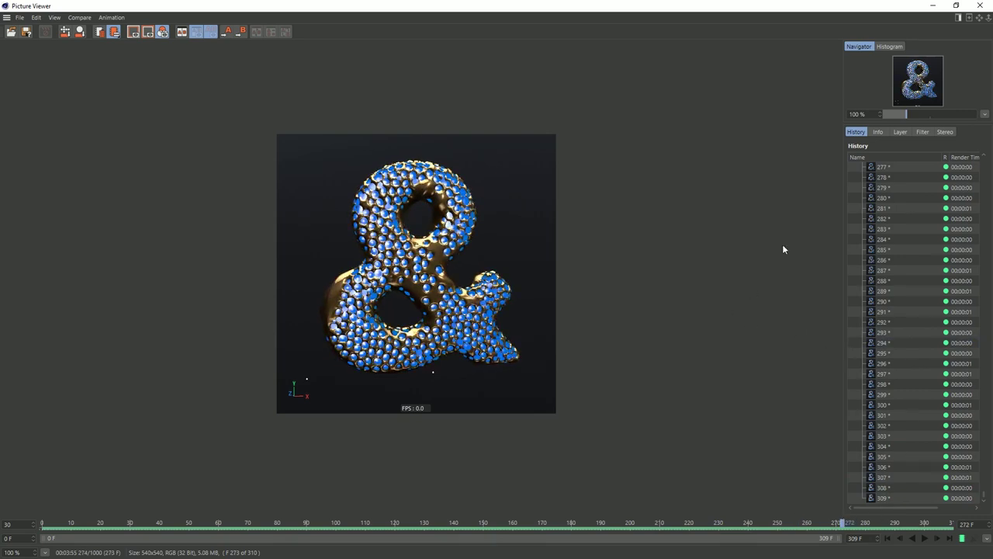
click(979, 7)
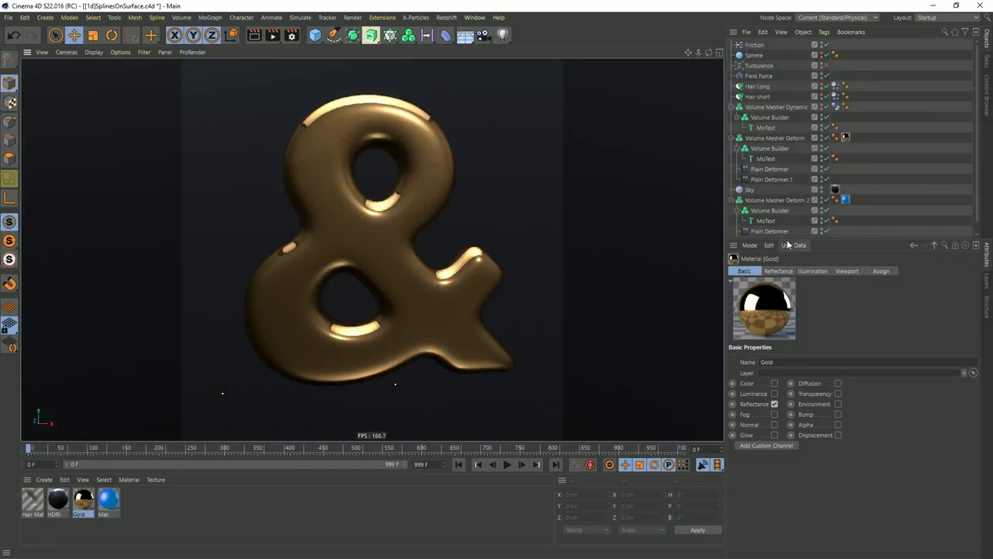
- Disable Volume Mesher Deform 2 and set Hair Long's guide count to 100
drag(789, 239, 789, 254)
ctrl+click(826, 200)
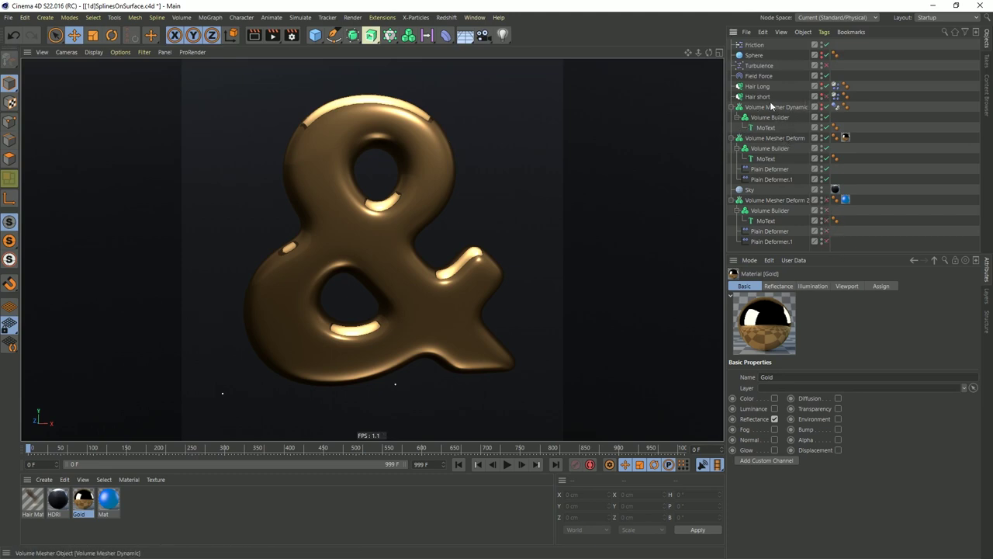
click(763, 89)
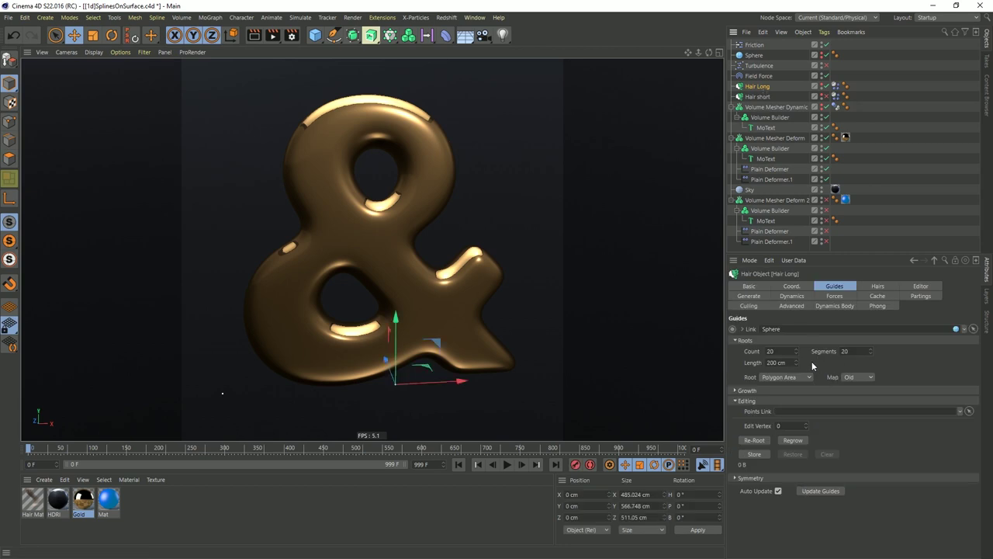
double_click(769, 351)
text(100)
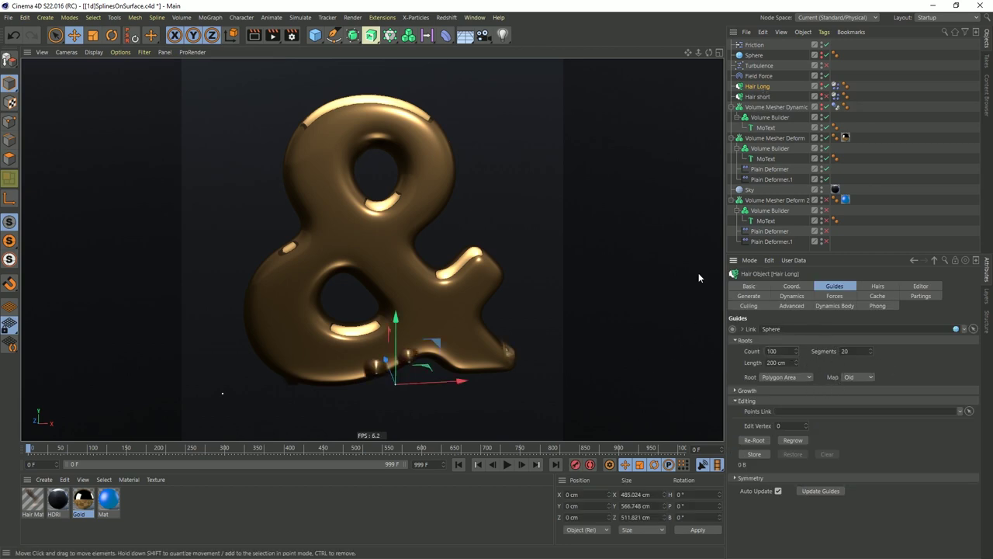
- Select the Sphere, maximize the Top view and show Hair Long's strands in the viewport
click(754, 56)
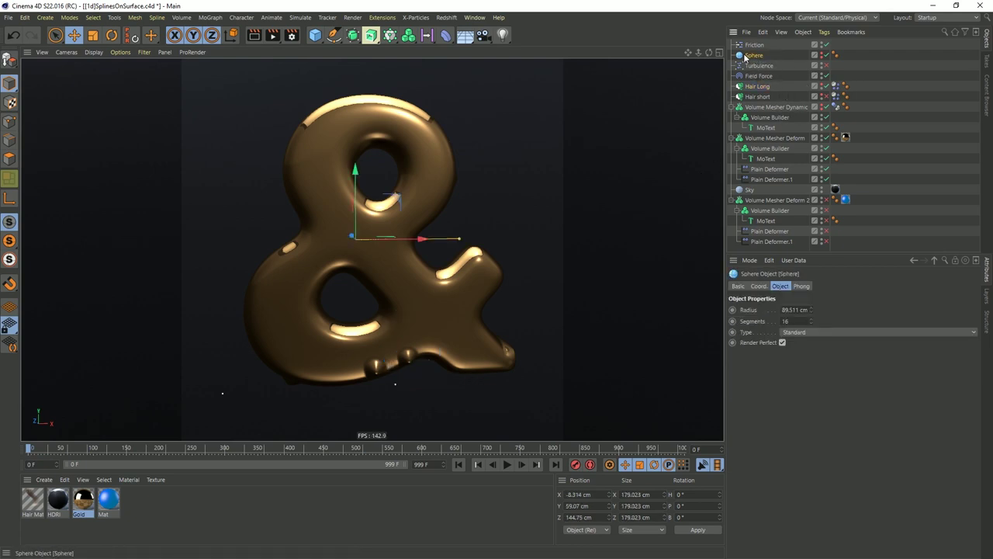
middle_click(491, 233)
middle_click(503, 208)
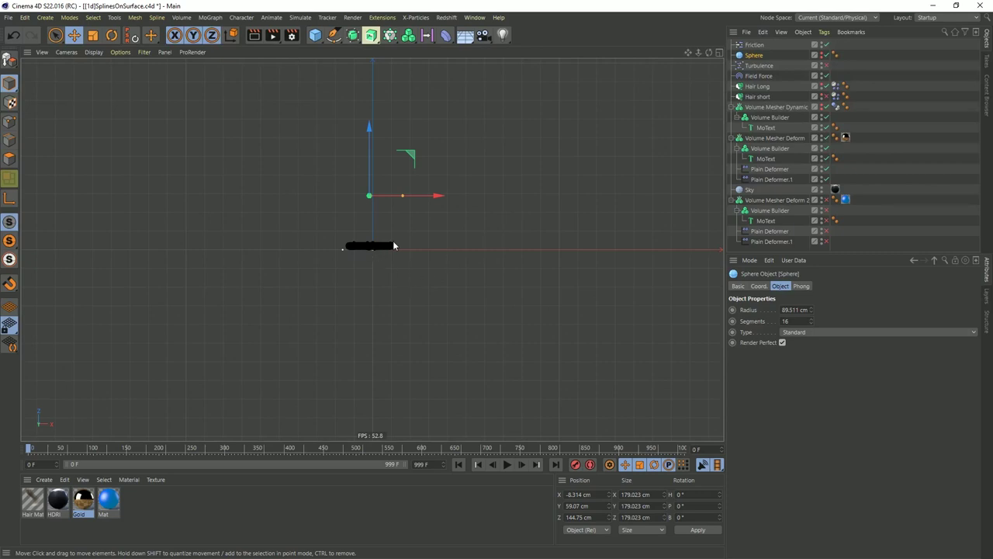
click(821, 84)
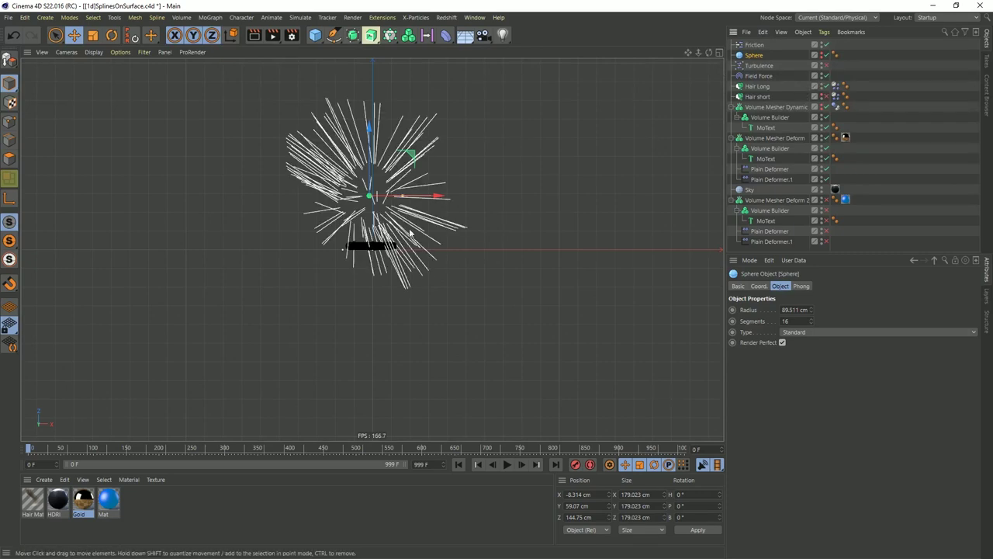
click(315, 35)
- Add a Plane oriented to +Z and raise it about 30 cm
click(405, 69)
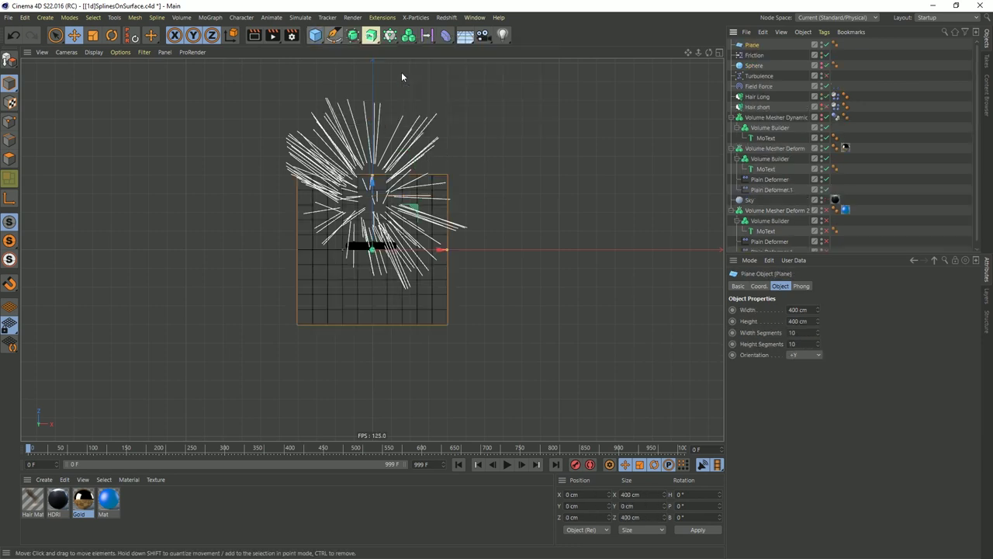
click(802, 357)
click(803, 411)
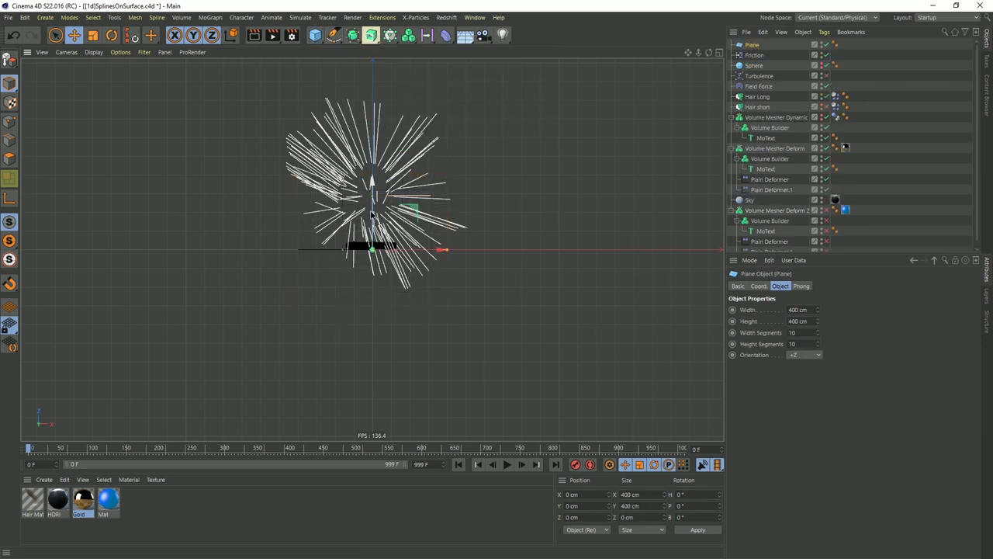
drag(372, 215, 372, 204)
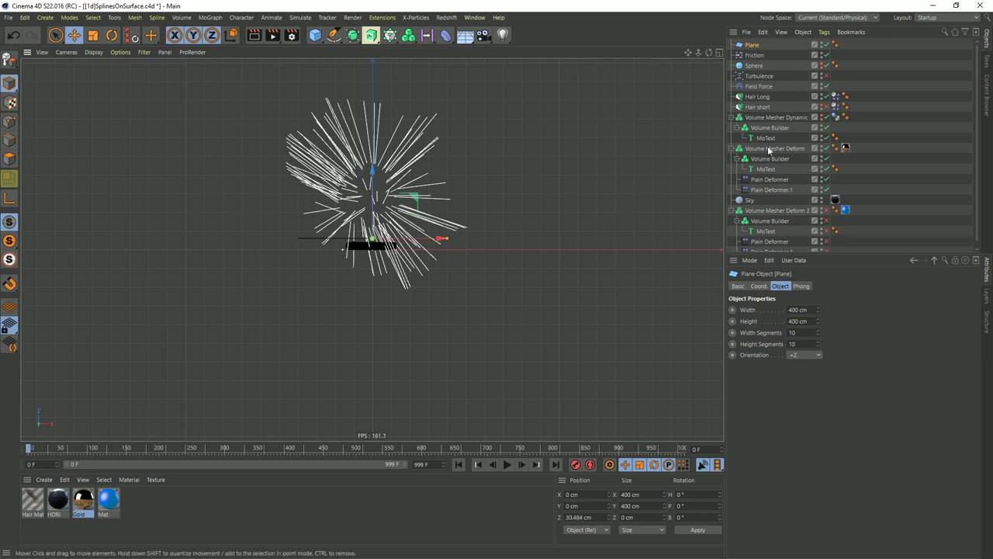
- Link Hair Long and Hair short guides to the Plane and regrow them
click(758, 97)
shift+click(766, 108)
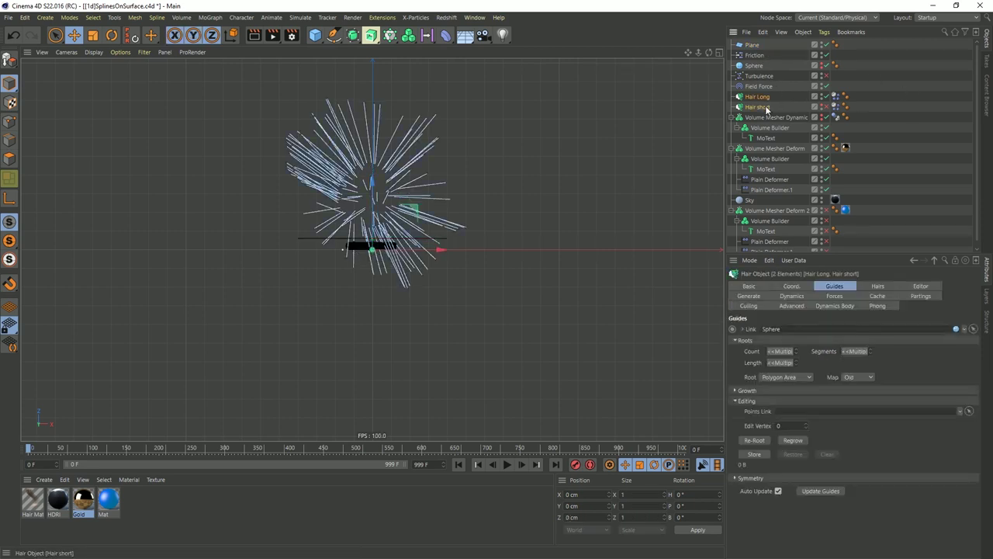
drag(750, 46, 784, 329)
click(801, 440)
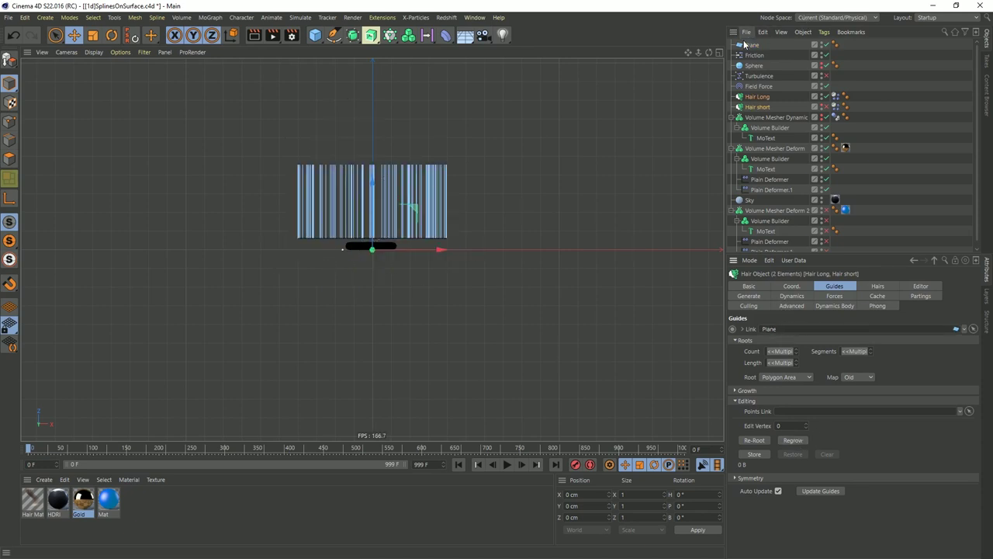
- Resize the Plane to 200 × 200 cm and move it up to Y 58.198 cm behind the ampersand
drag(412, 213, 388, 151)
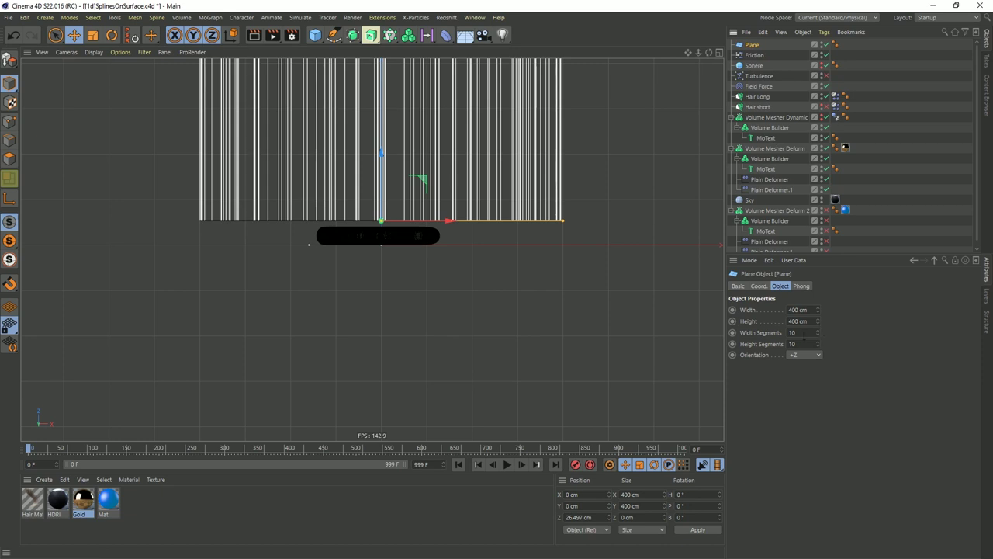
click(789, 309)
key(Delete)
text(2)
key(Return)
middle_click(410, 266)
middle_click(525, 356)
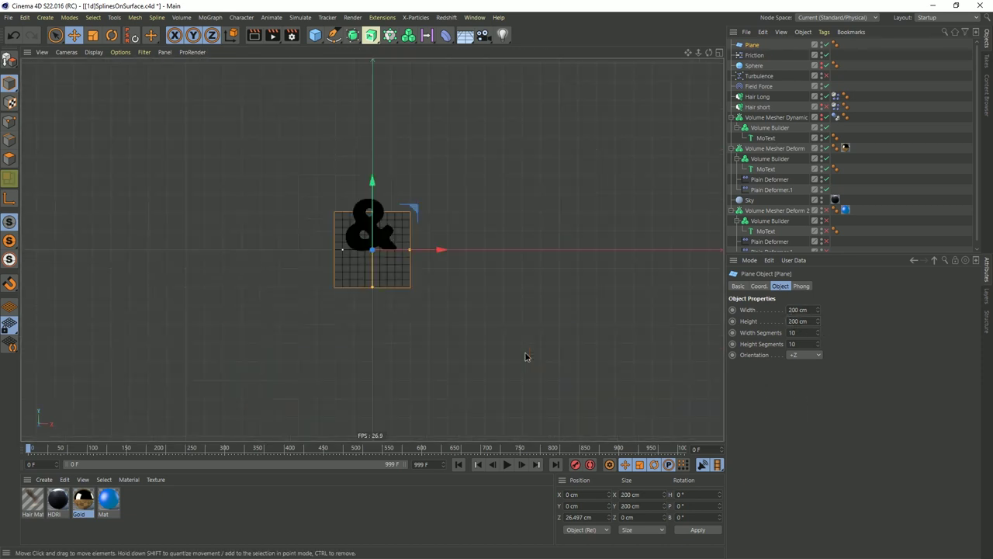
drag(415, 212, 414, 192)
middle_click(414, 192)
middle_click(268, 157)
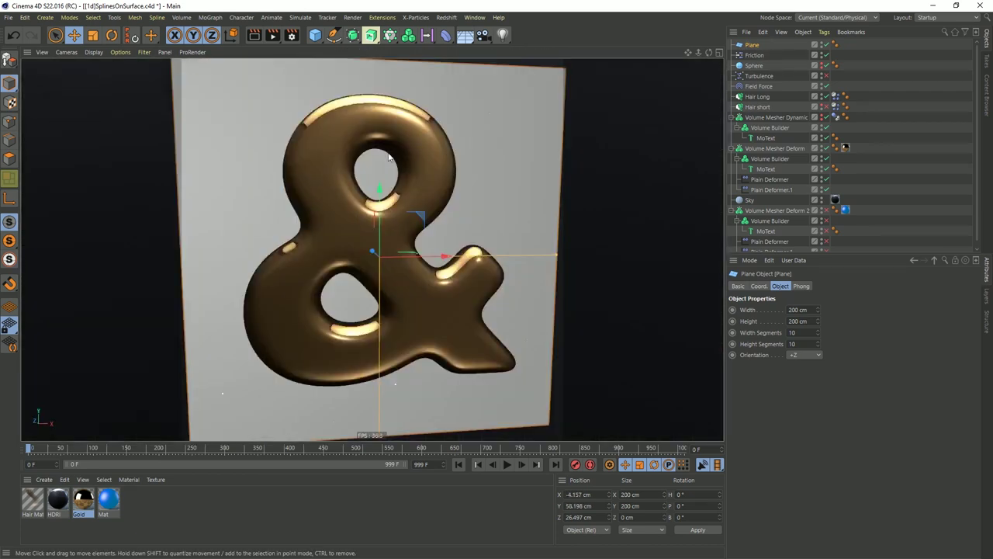
- Hide the Plane, play the simulation and lower the Friction strength to 15
click(823, 45)
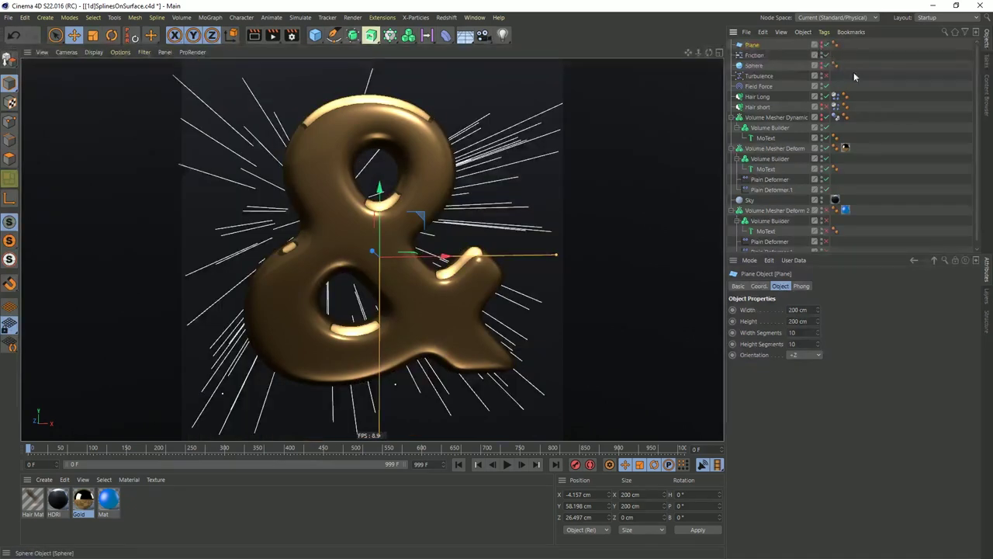
click(887, 92)
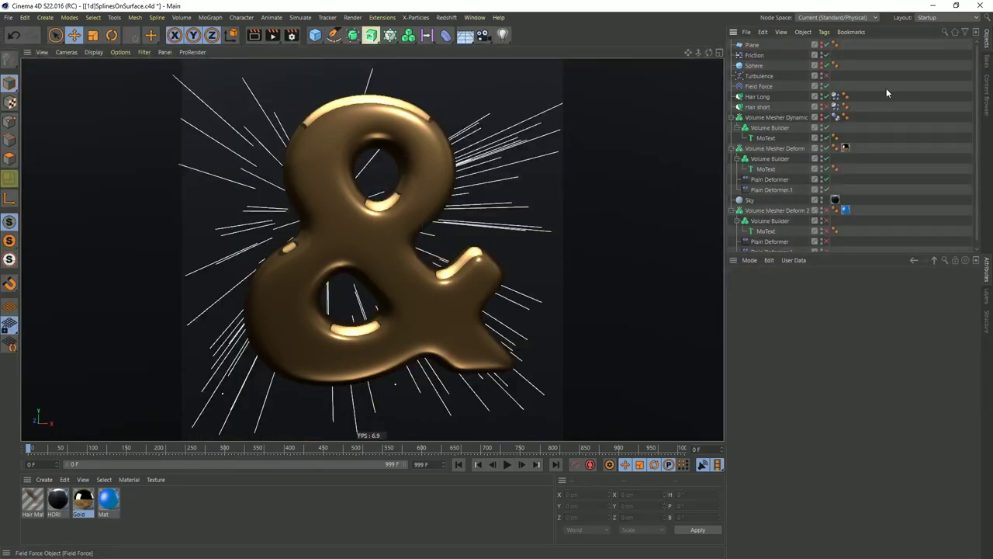
click(506, 464)
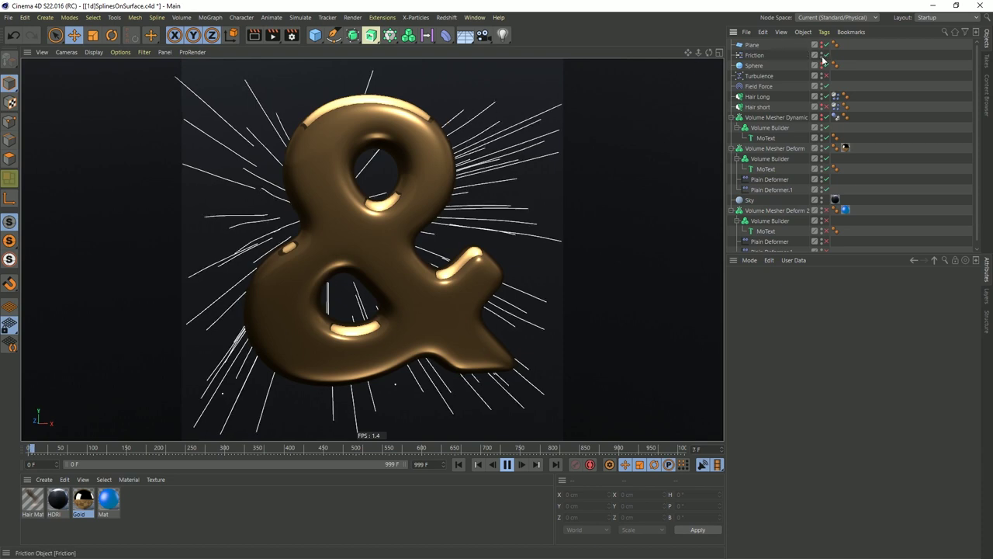
click(751, 56)
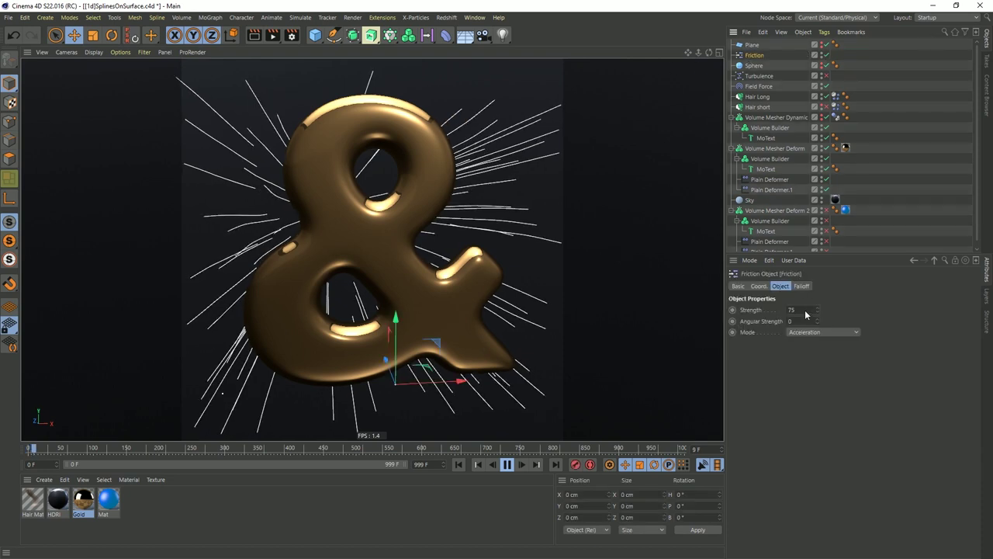
click(805, 311)
text(15)
key(Return)
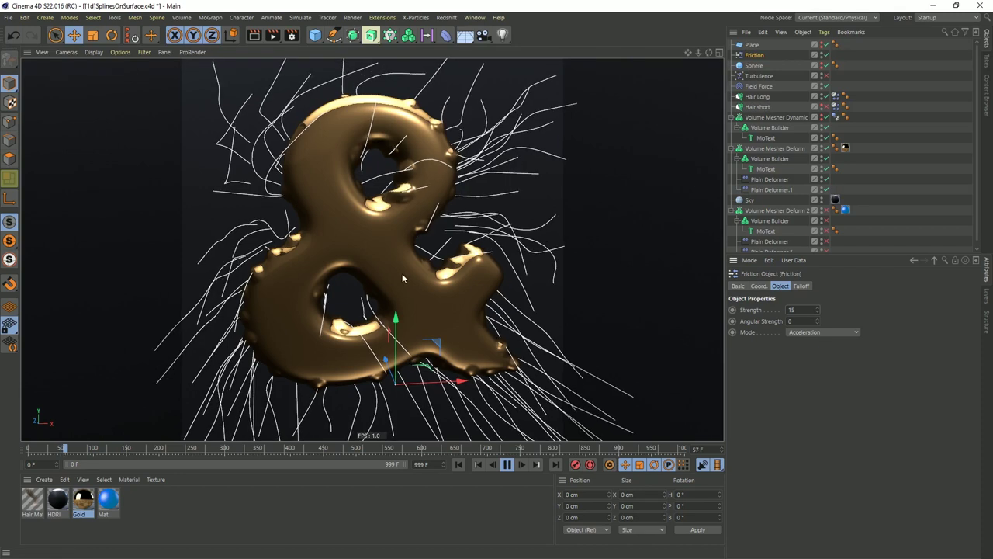
click(765, 89)
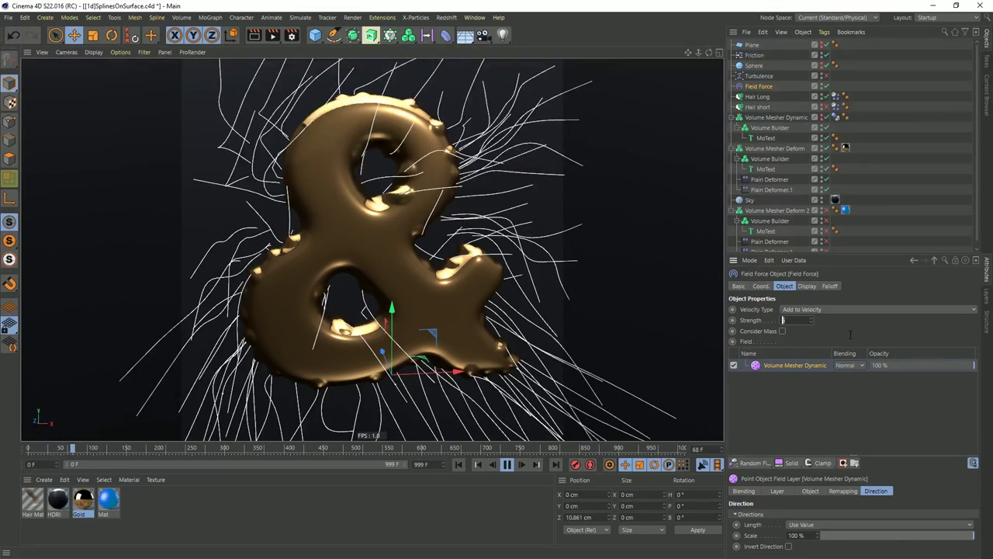
- Enter 25 as the Field Force strength
text(25)
key(Return)
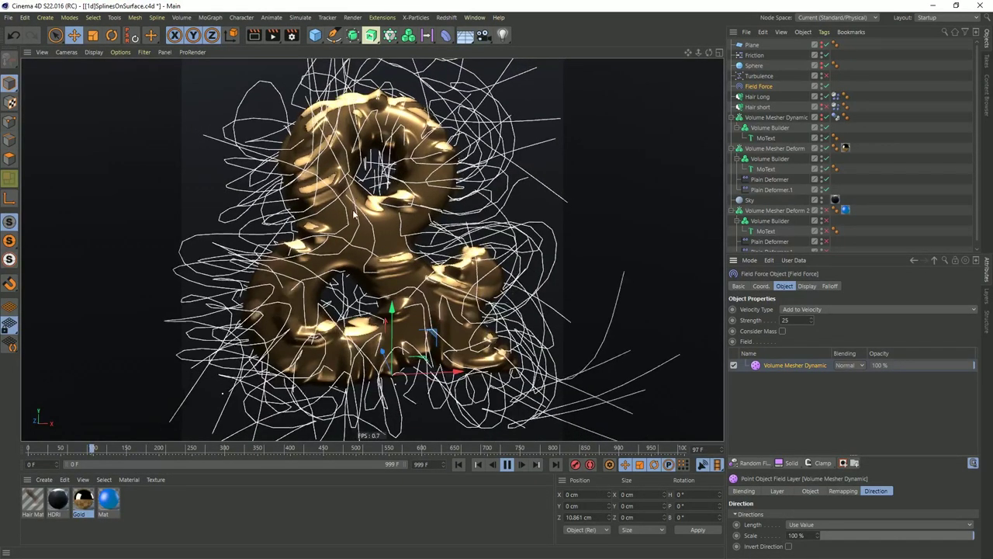
- Stop playback, set Hair Long's Dynamics Body collision margin to 2.5 cm, and replay
click(508, 464)
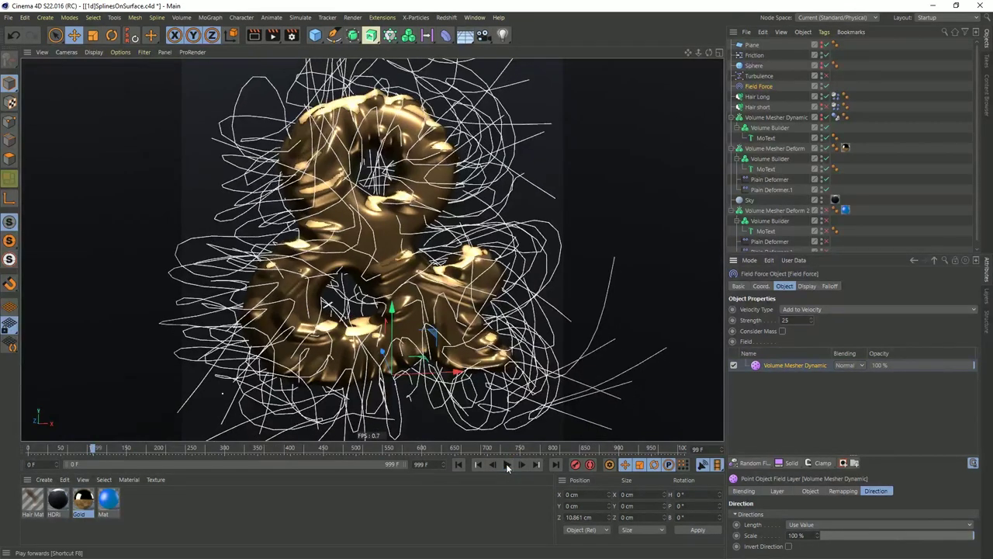
click(835, 96)
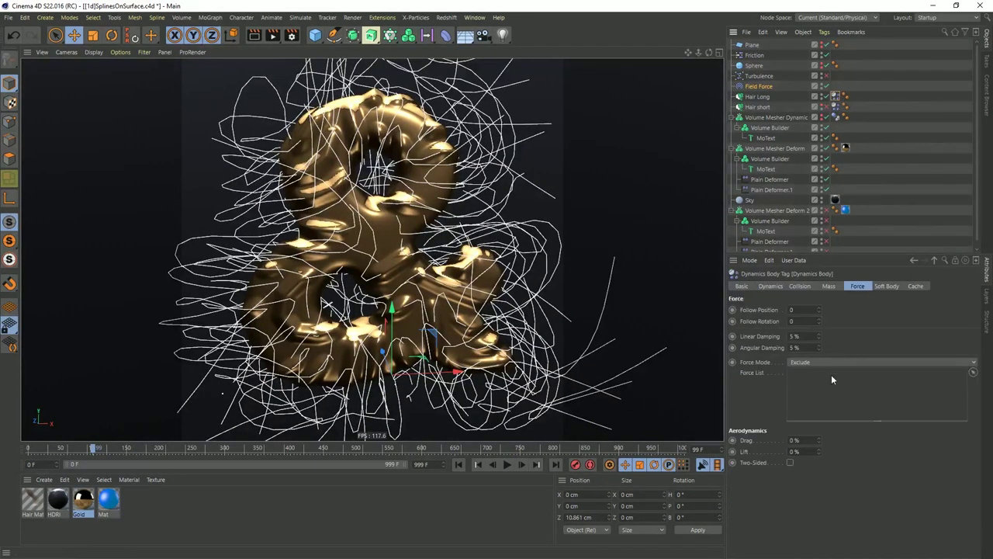
click(829, 286)
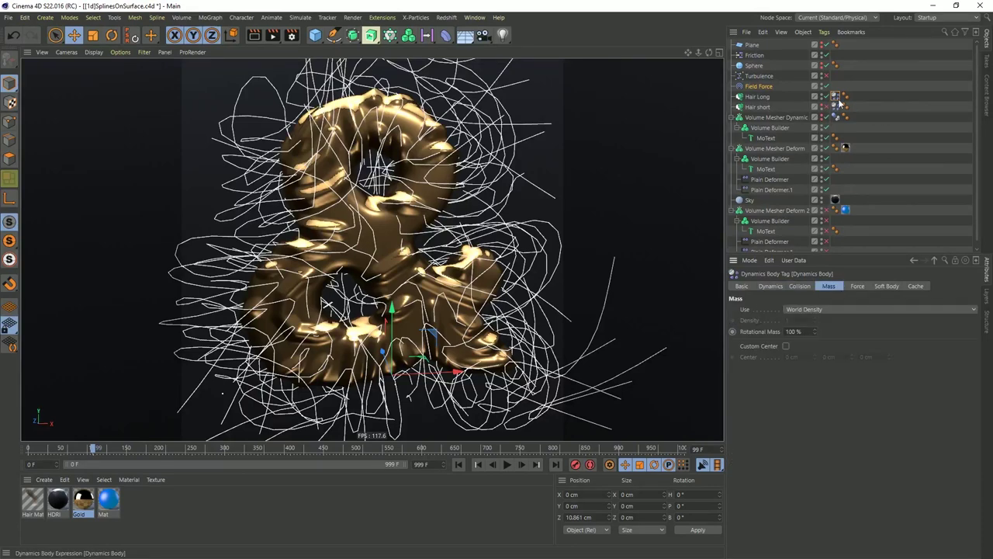
click(798, 286)
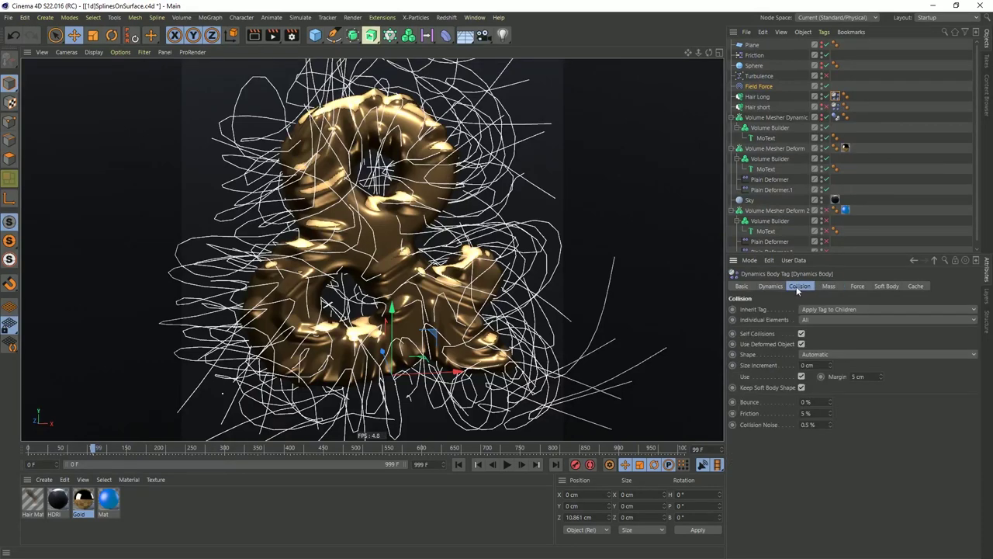
click(870, 376)
text(2.5)
key(Return)
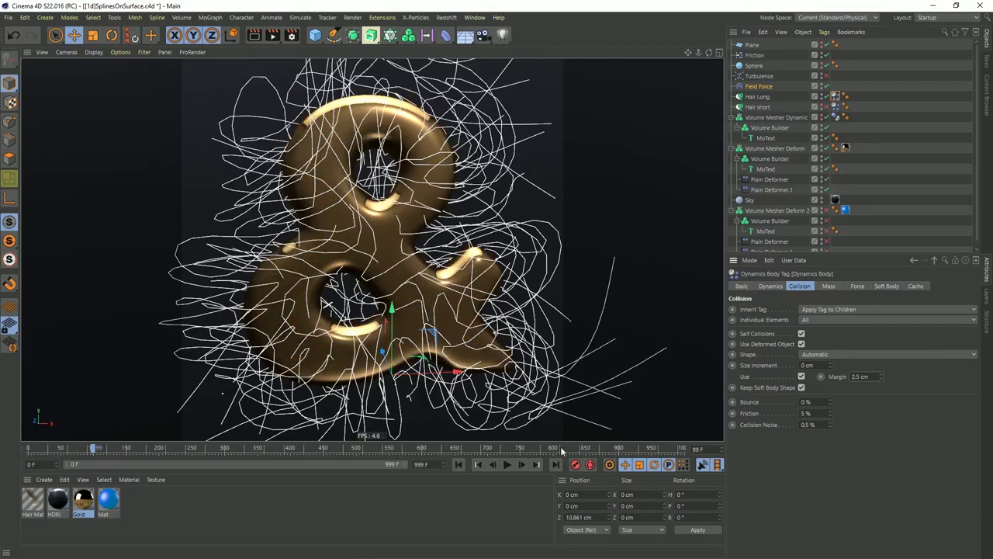
click(508, 464)
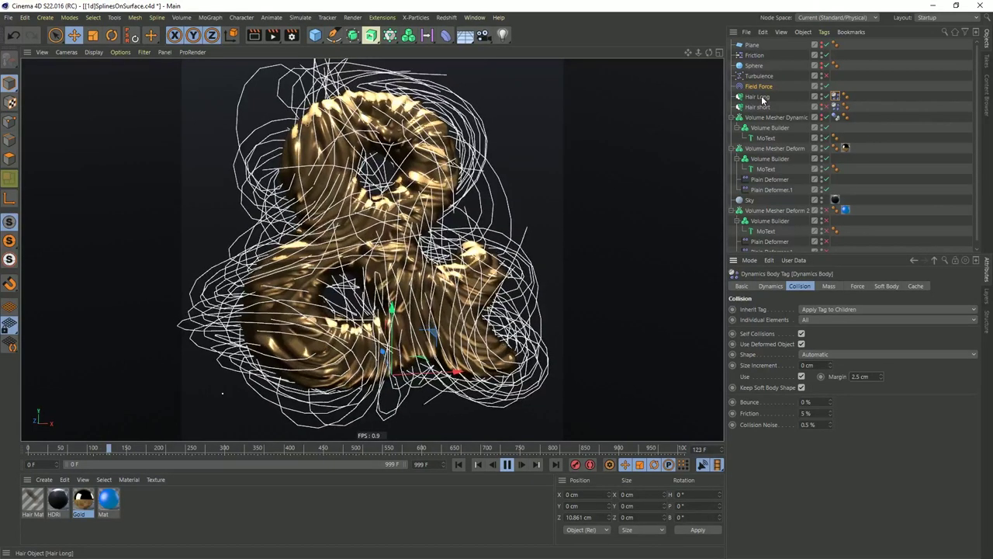
- Regrow the Hair Long guides at 100 cm, stop at frame 144, and show the four views
click(762, 100)
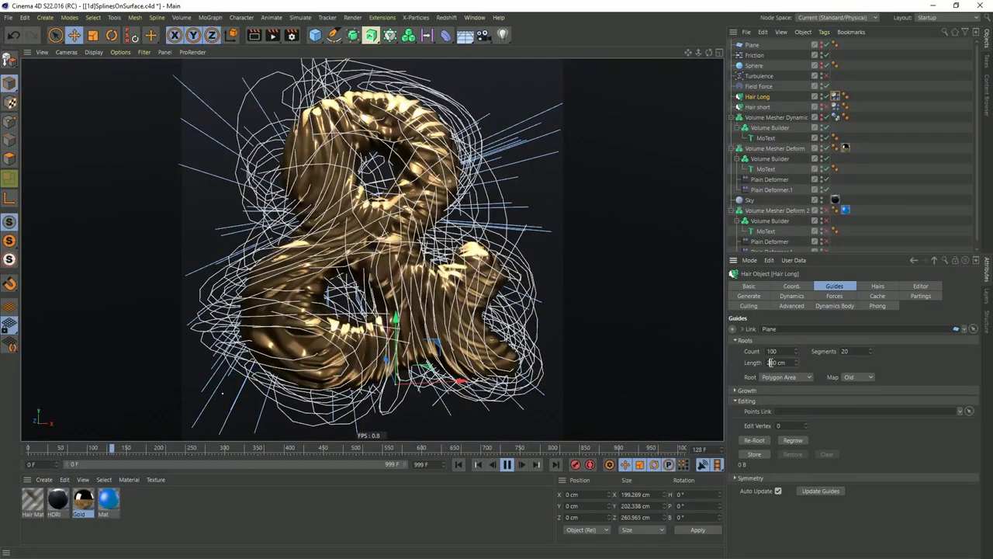
click(897, 365)
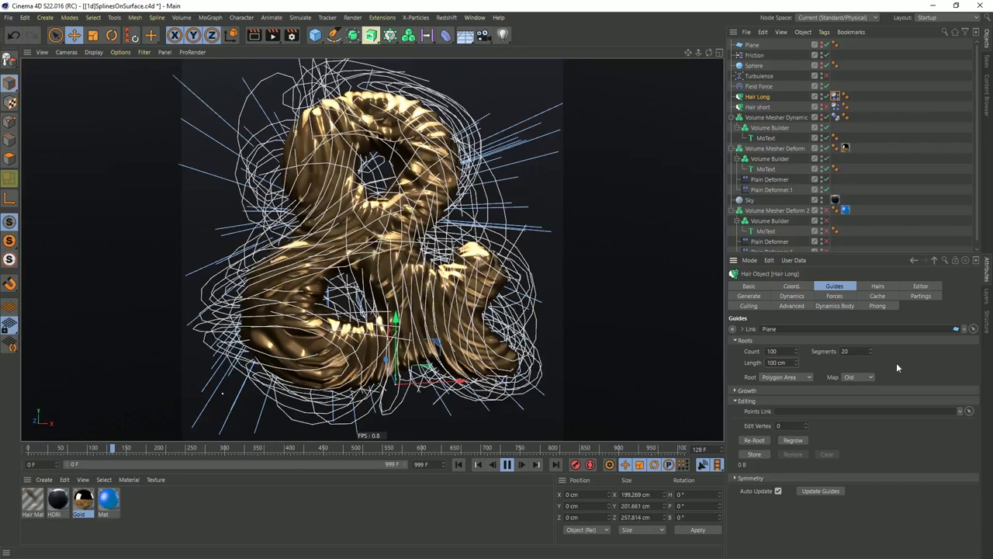
click(793, 440)
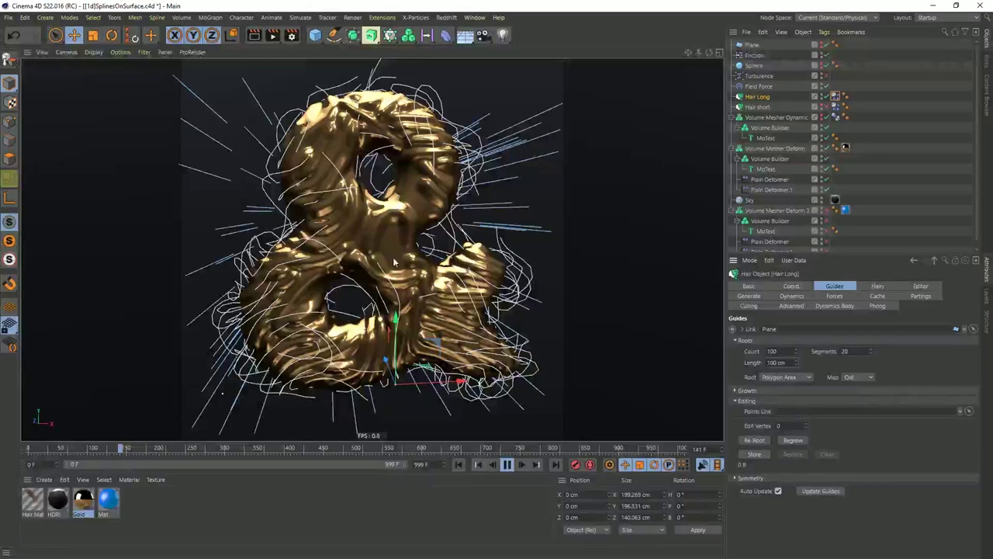
click(506, 464)
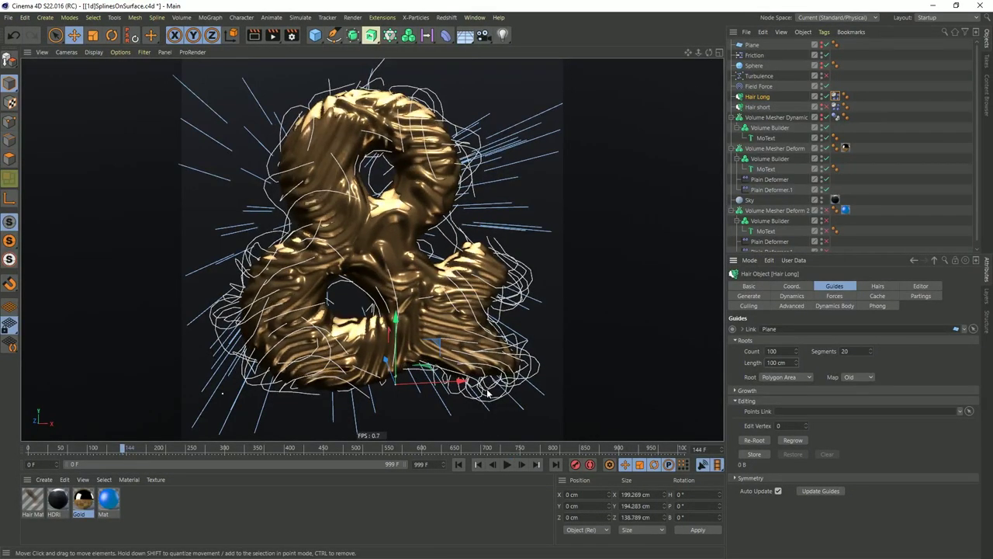
middle_click(482, 269)
- Add a Circle spline, shrink it to 55.272 cm, and place it in the ampersand's upper hole
middle_click(534, 320)
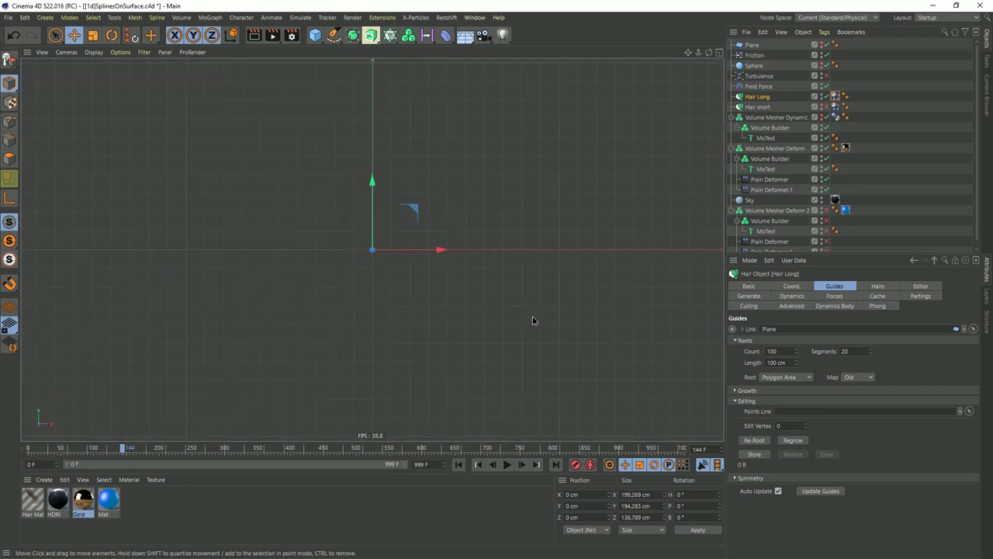
key(h)
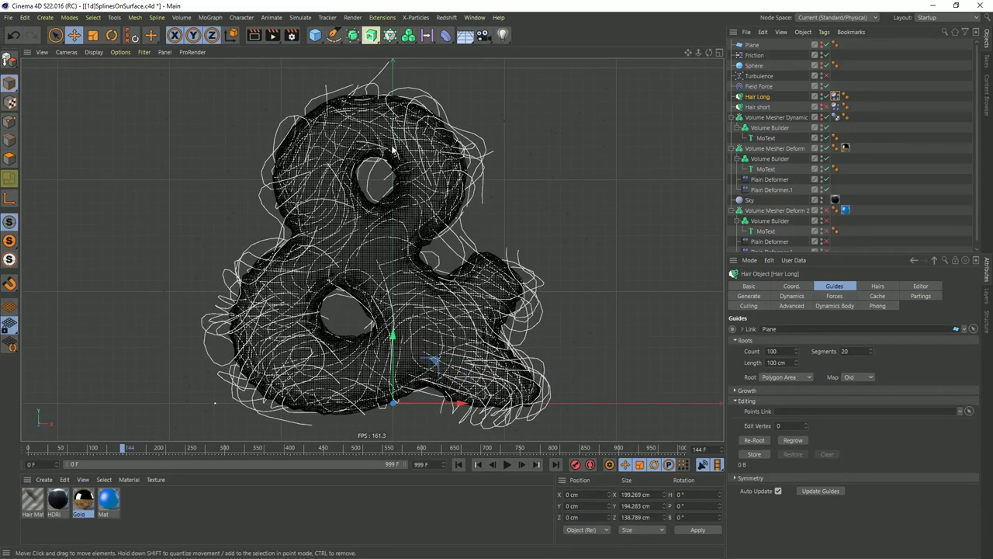
click(336, 38)
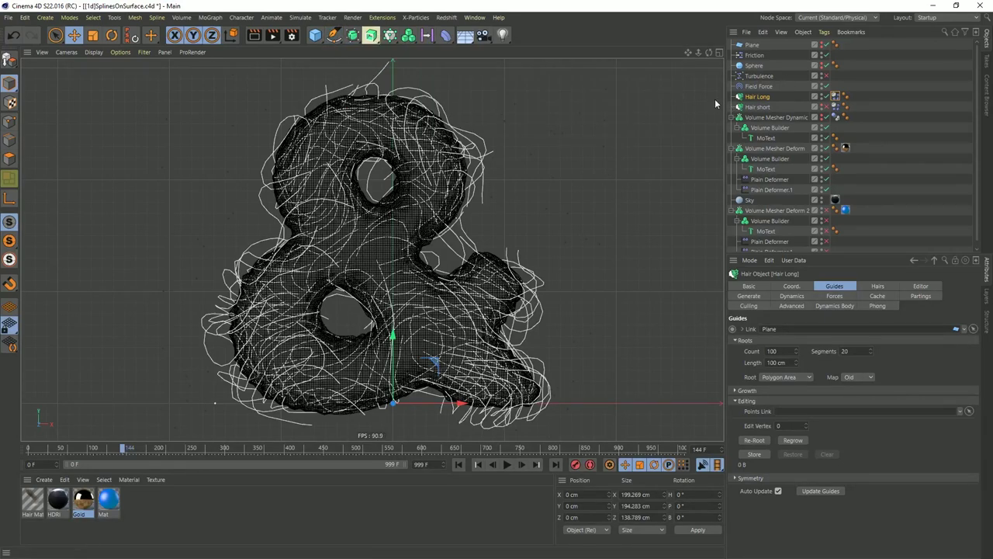
click(335, 35)
click(444, 71)
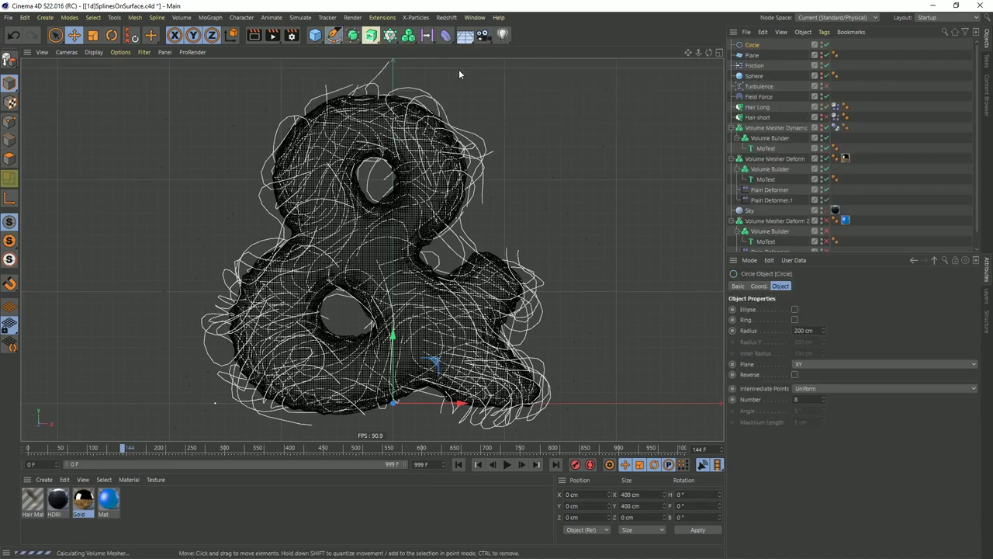
key(t)
drag(543, 166, 423, 170)
key(e)
drag(433, 362, 407, 242)
key(t)
drag(417, 115, 401, 163)
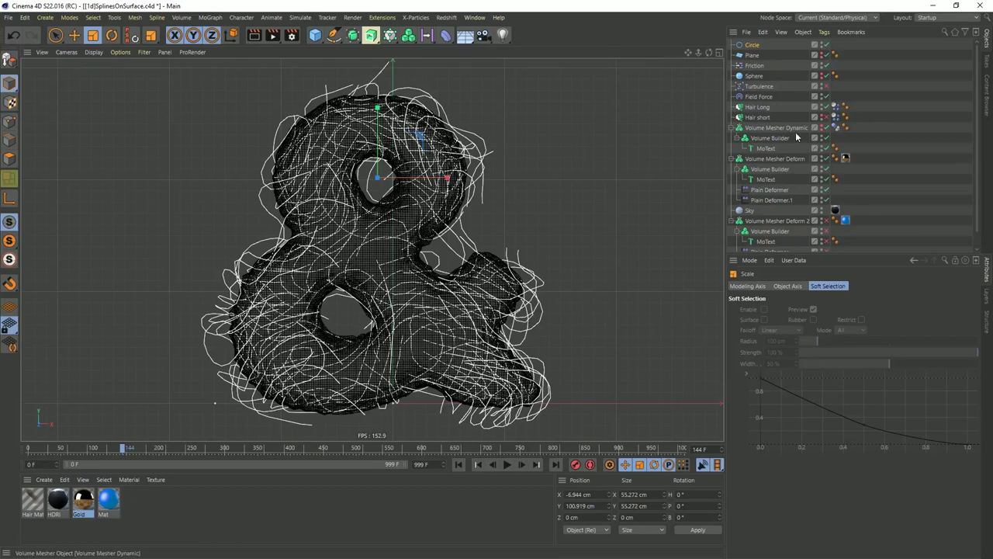
- Put the Circle under a new Connect object renamed 'Splines'
click(354, 36)
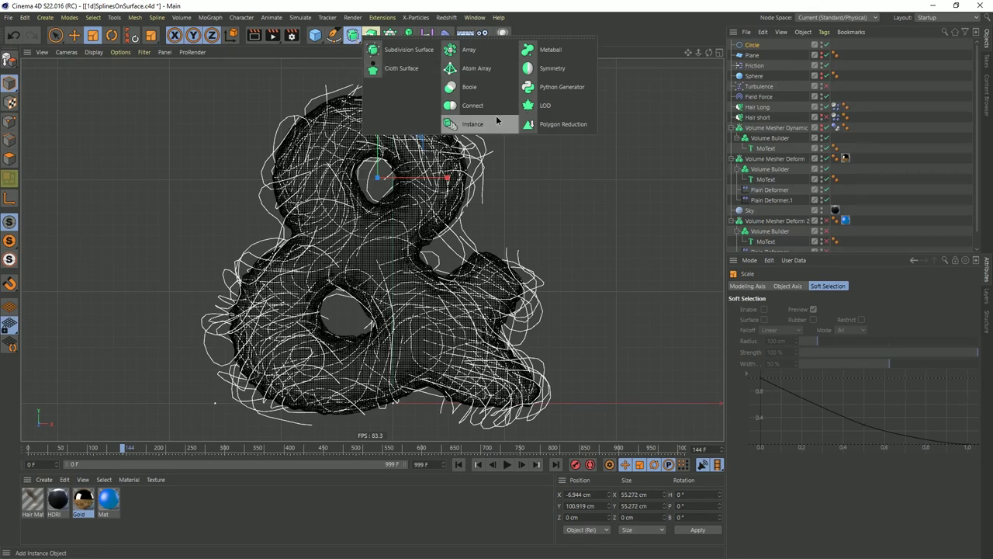
click(475, 105)
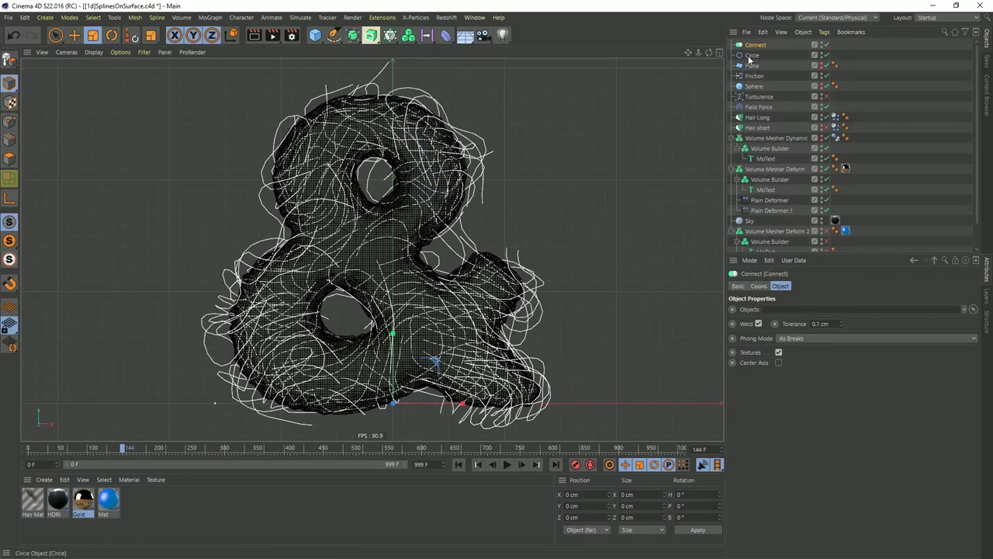
drag(751, 57, 770, 50)
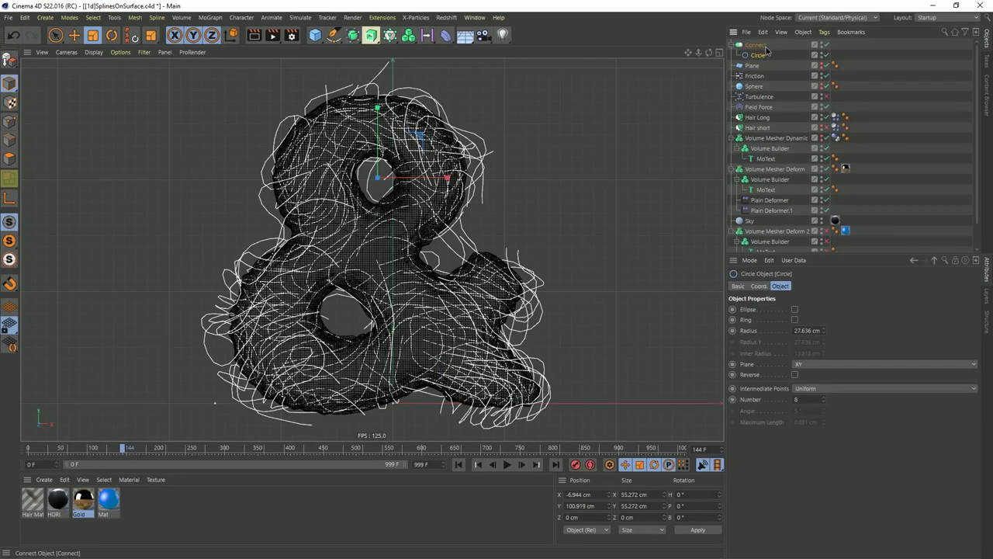
double_click(760, 46)
text(Sp)
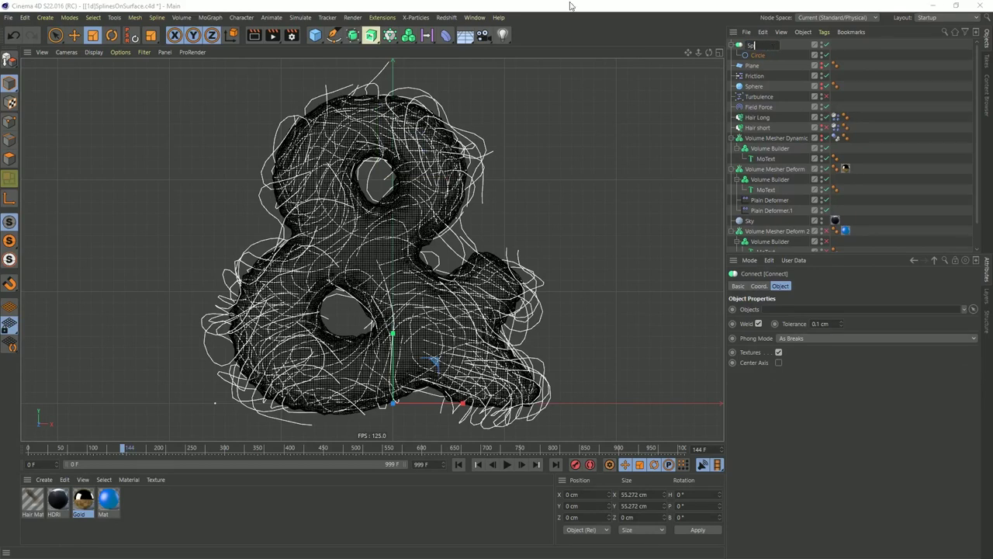
text(lines)
key(Return)
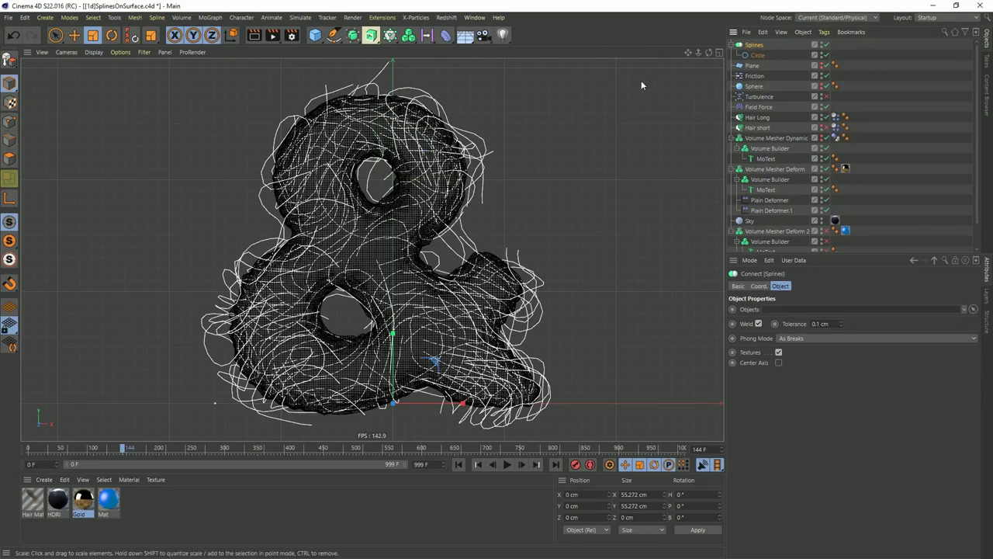
click(758, 107)
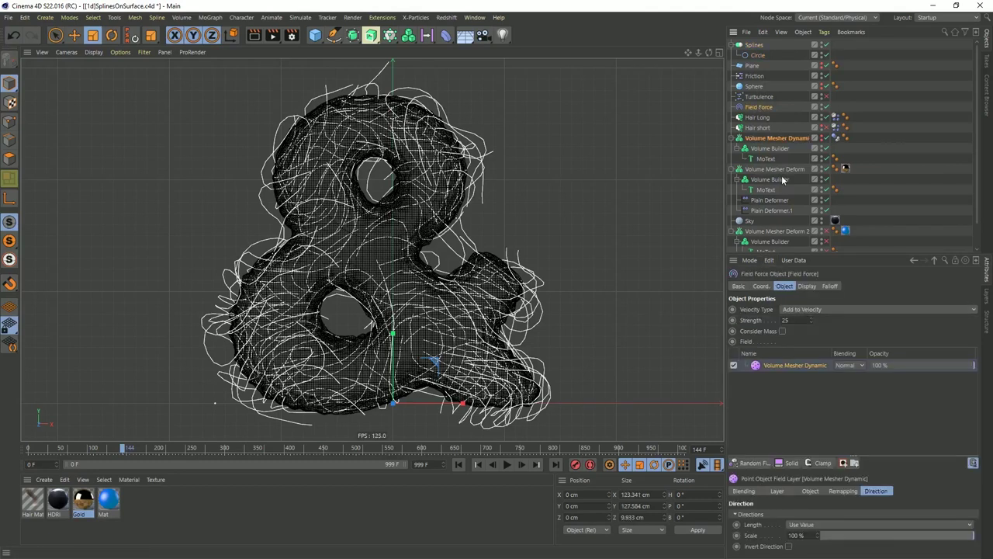
- Add Splines to the Field Force as a spline field layer using Radius distance mode
drag(751, 45, 772, 369)
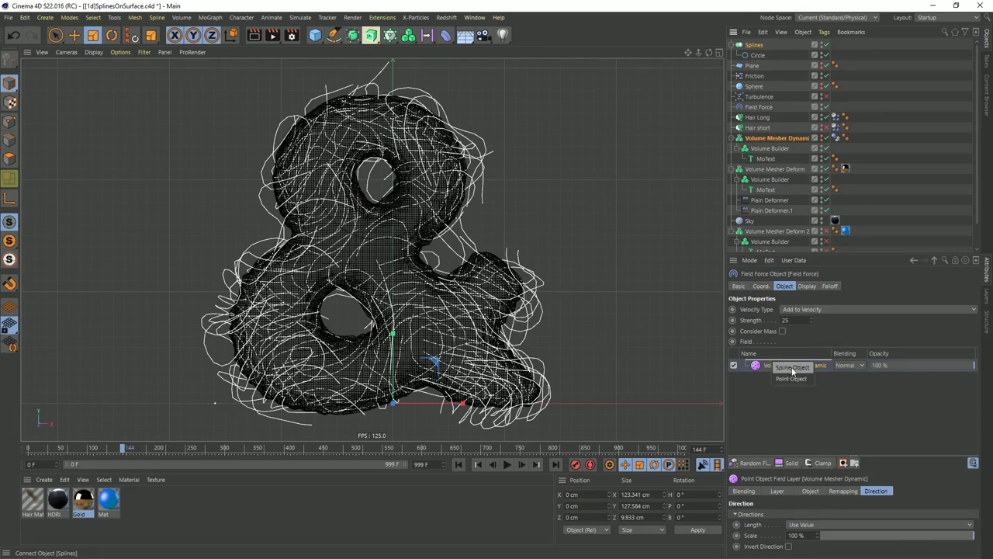
click(792, 367)
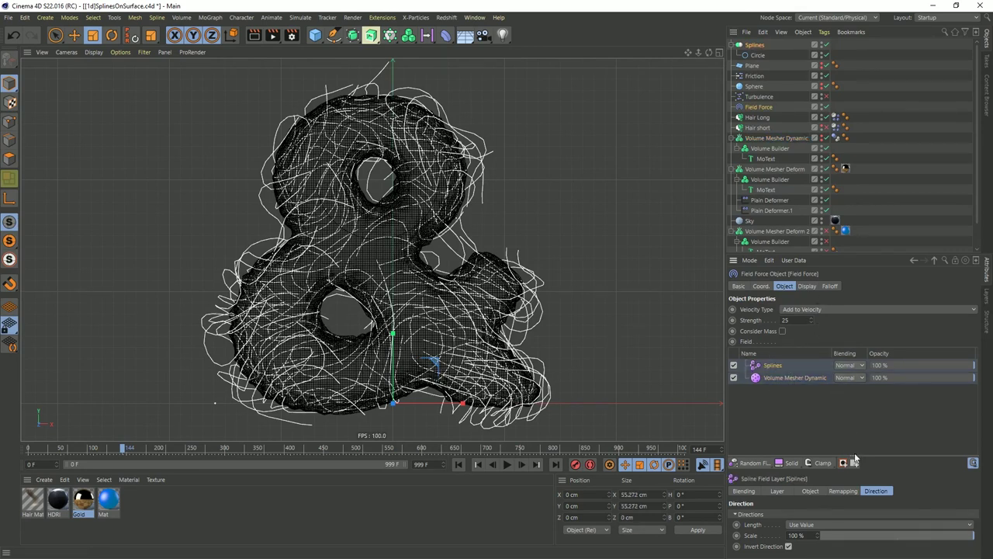
click(779, 491)
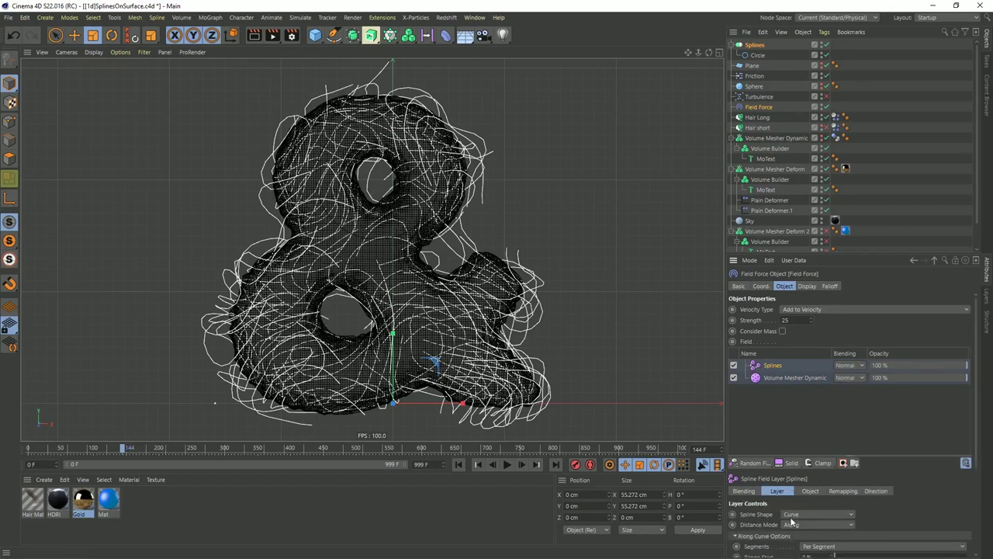
click(807, 526)
click(802, 508)
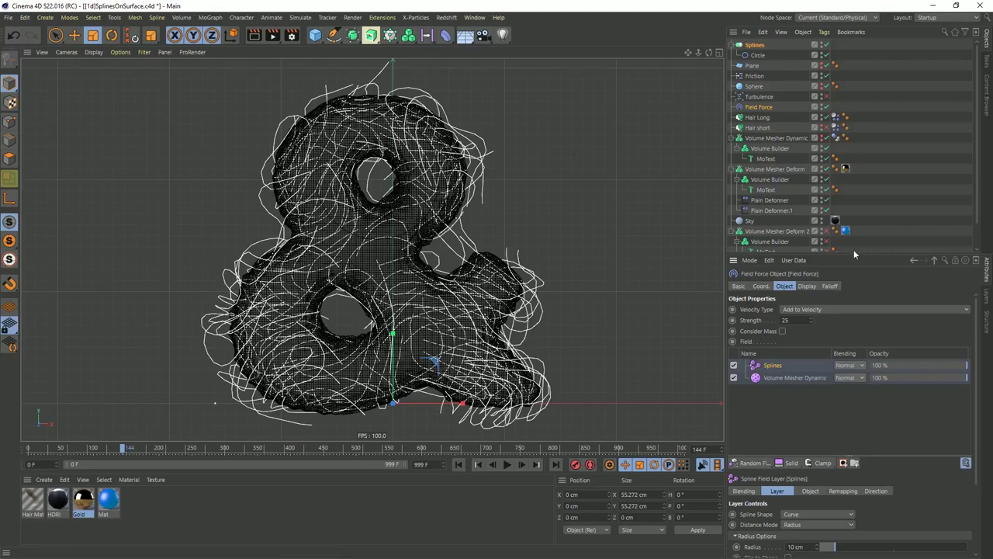
- Show the Field Force vectors in the viewport and switch the layer's distance mode back to Along
drag(851, 251, 852, 155)
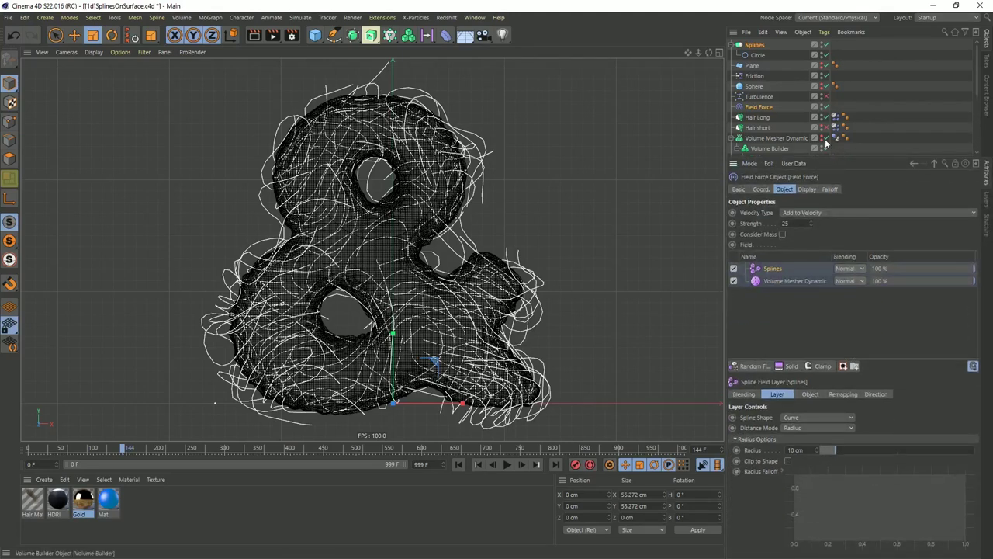
middle_click(373, 201)
middle_click(639, 271)
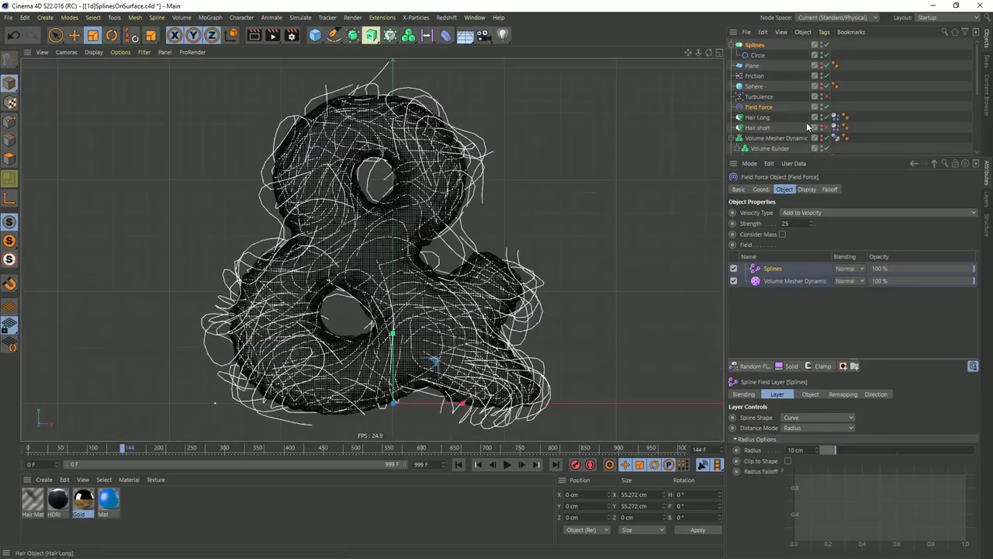
click(807, 189)
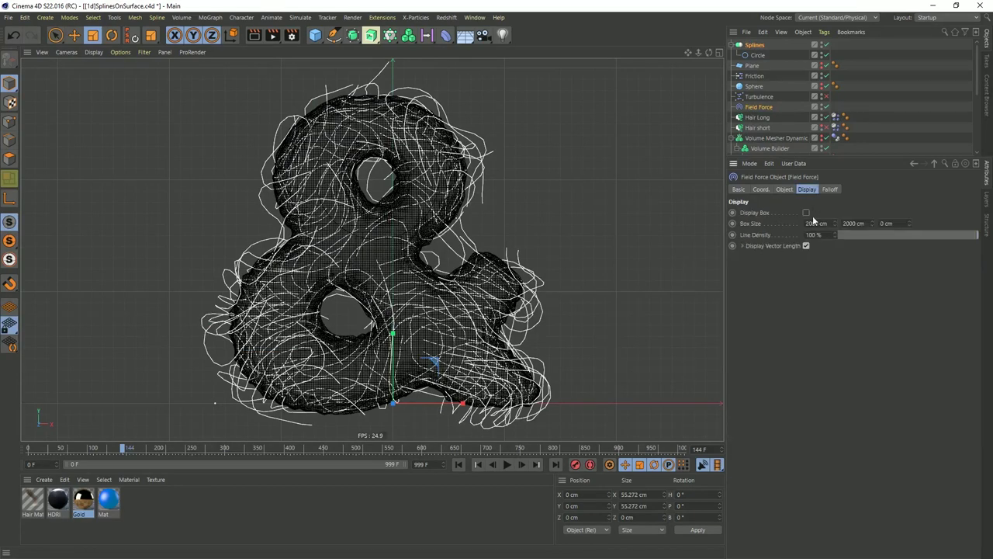
click(806, 212)
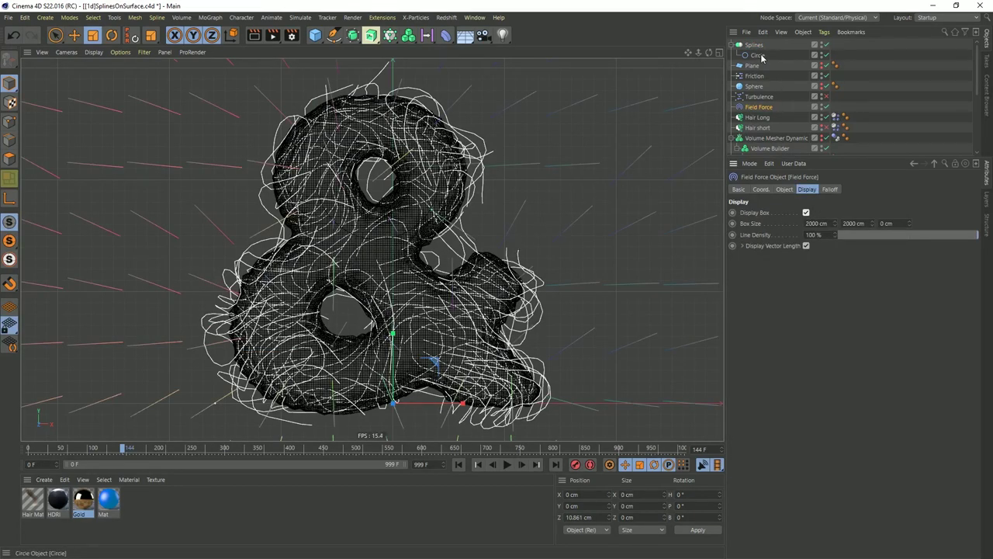
click(784, 189)
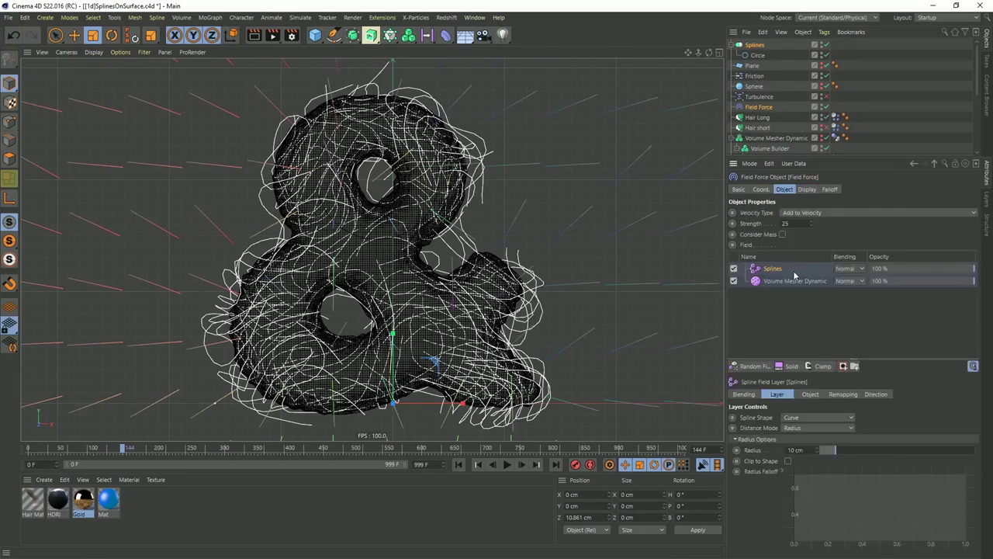
click(816, 427)
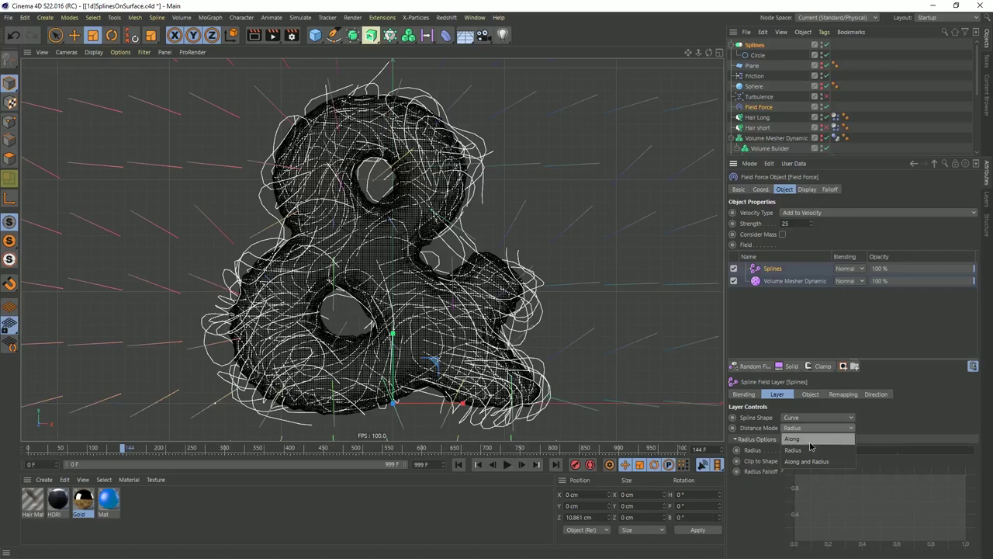
click(809, 439)
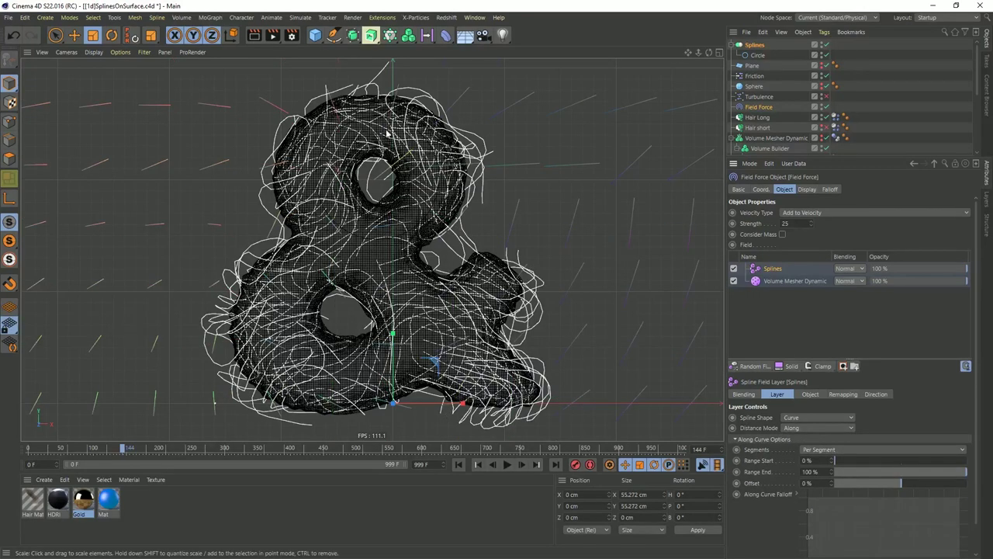
scroll(431, 180, down, 5)
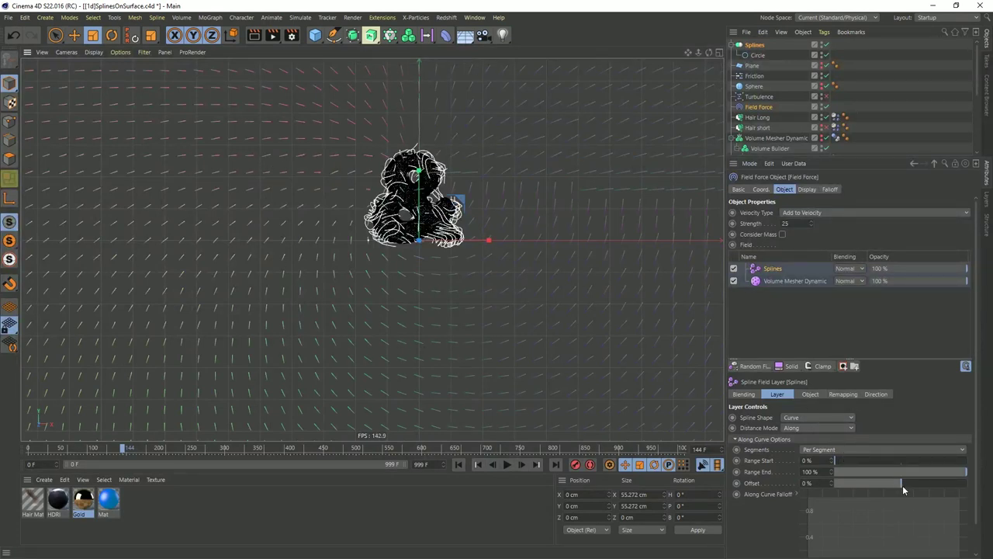
- Set the Splines layer's along-curve offset to 100 %
mouse_move(903, 485)
mouse_down()
mouse_move(969, 485)
mouse_move(864, 484)
mouse_move(905, 466)
mouse_up()
click(847, 396)
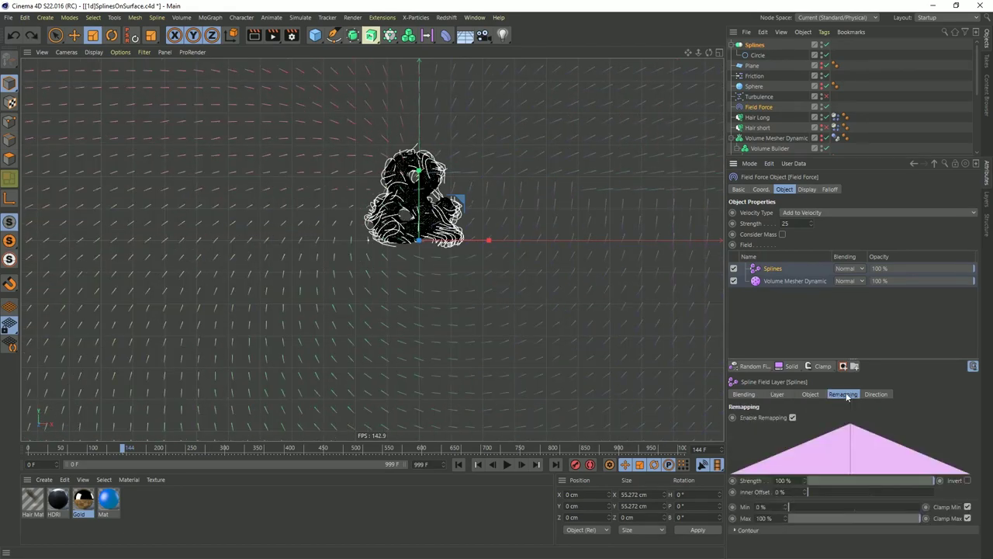
drag(811, 494, 979, 492)
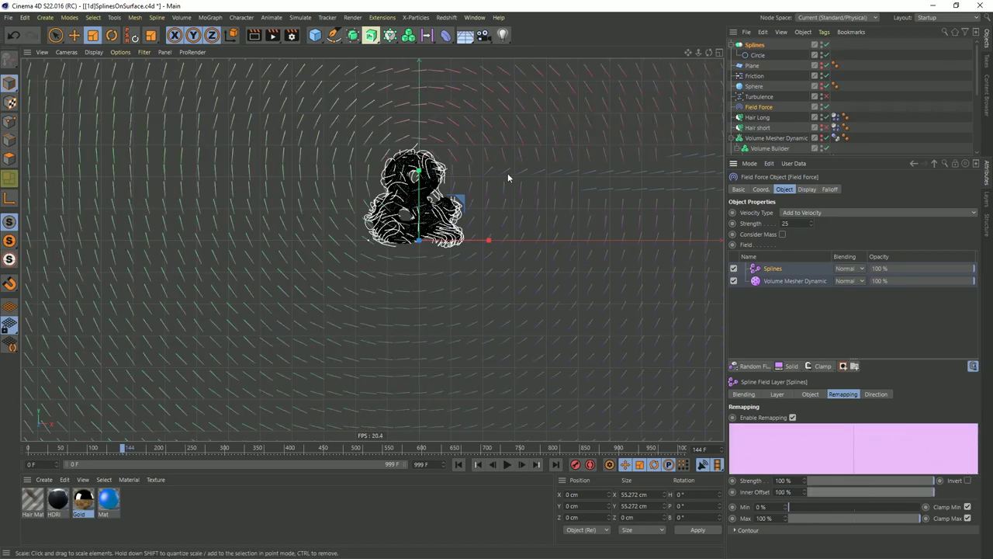
key(ctrl+z)
click(812, 394)
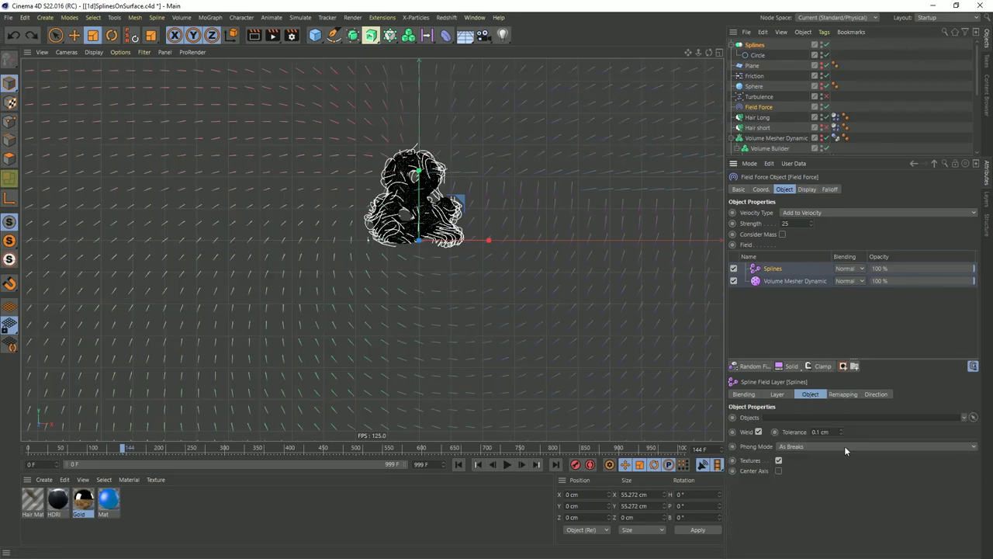
click(776, 394)
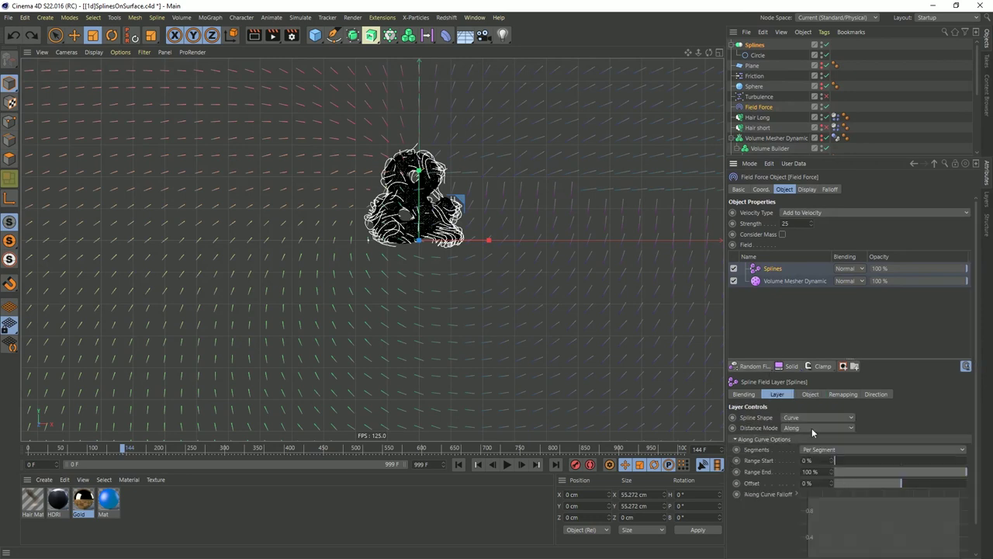
drag(885, 483, 968, 483)
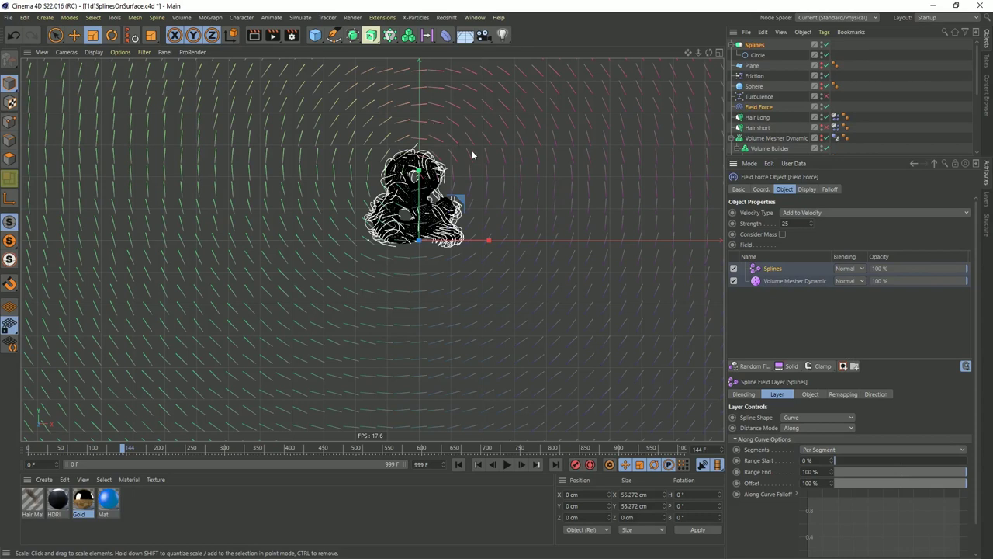
- Add a Mask layer holding a second Splines spline layer that measures distance by Radius
click(844, 366)
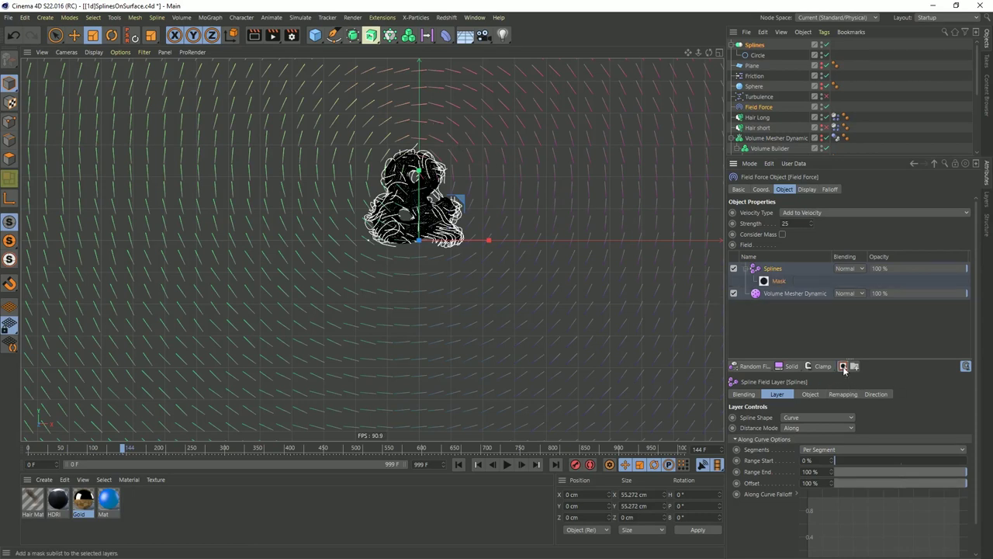
click(778, 281)
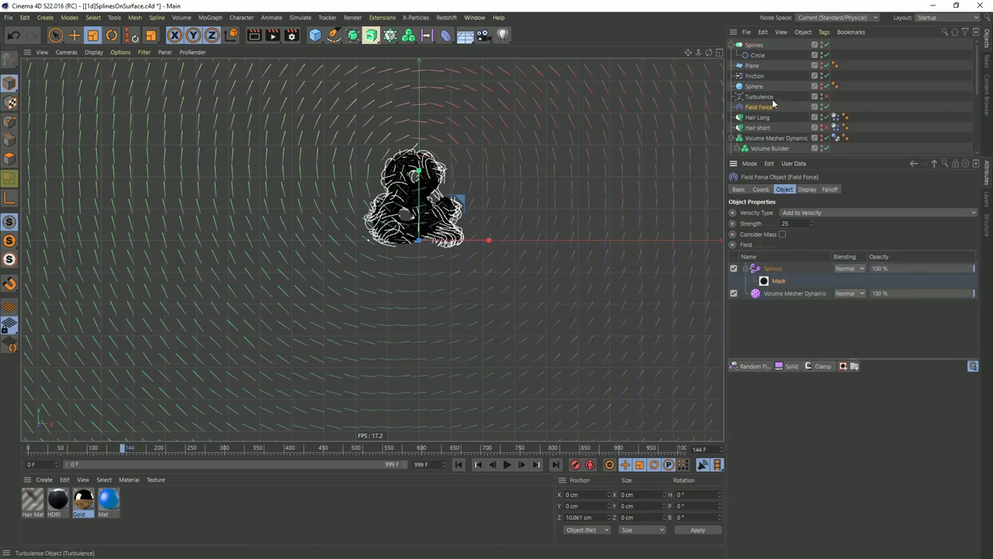
drag(752, 46, 776, 284)
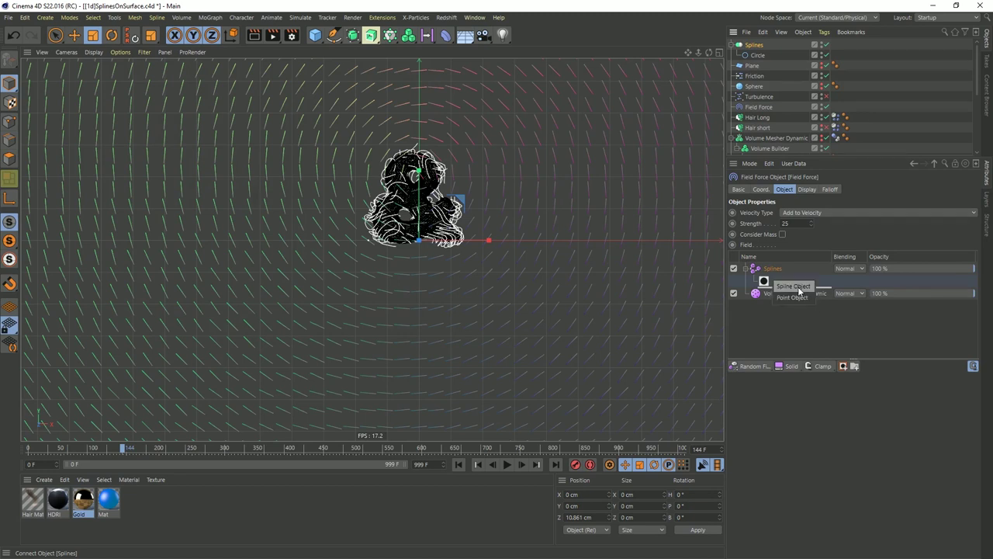
click(795, 287)
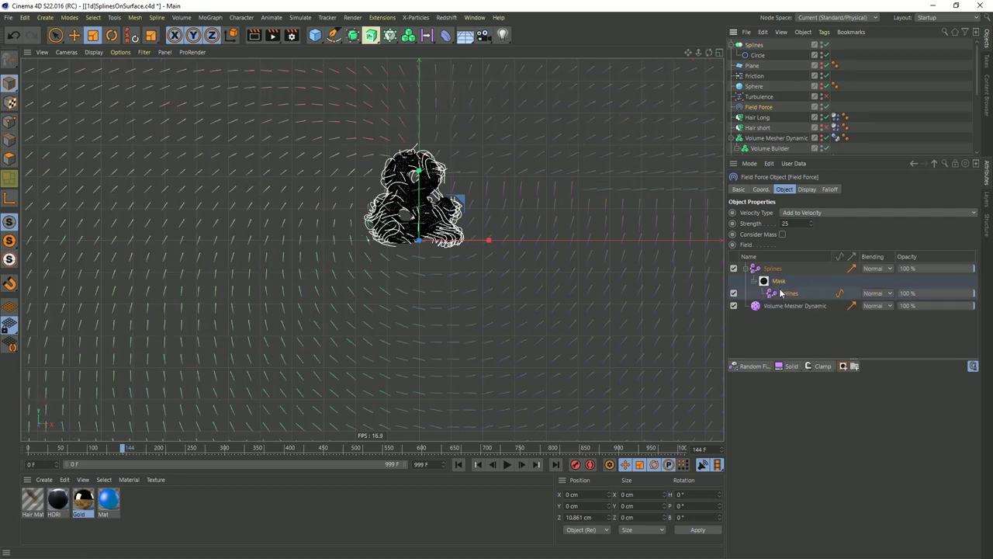
click(784, 293)
click(791, 430)
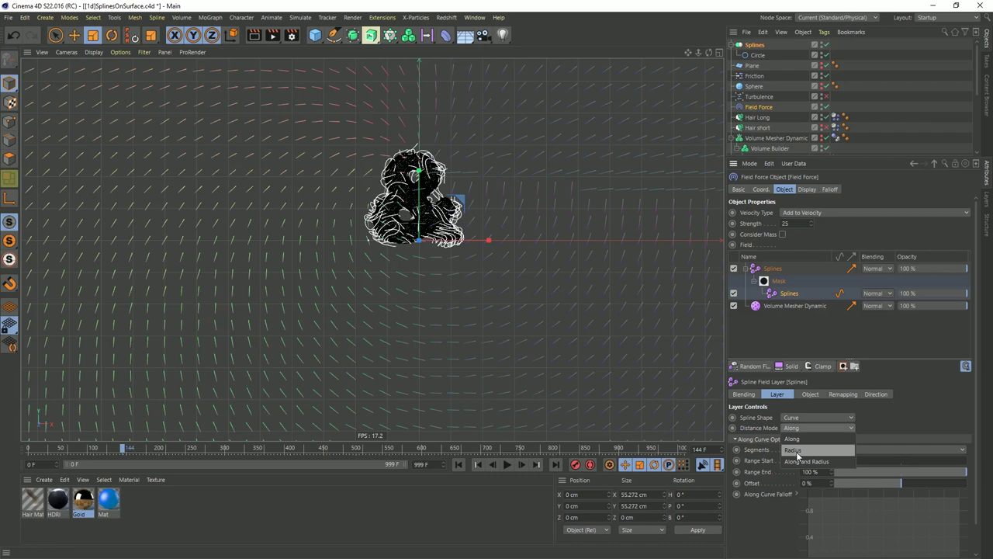
click(797, 452)
- Set the masked Splines layer's radius to 40 cm
scroll(435, 205, up, 2)
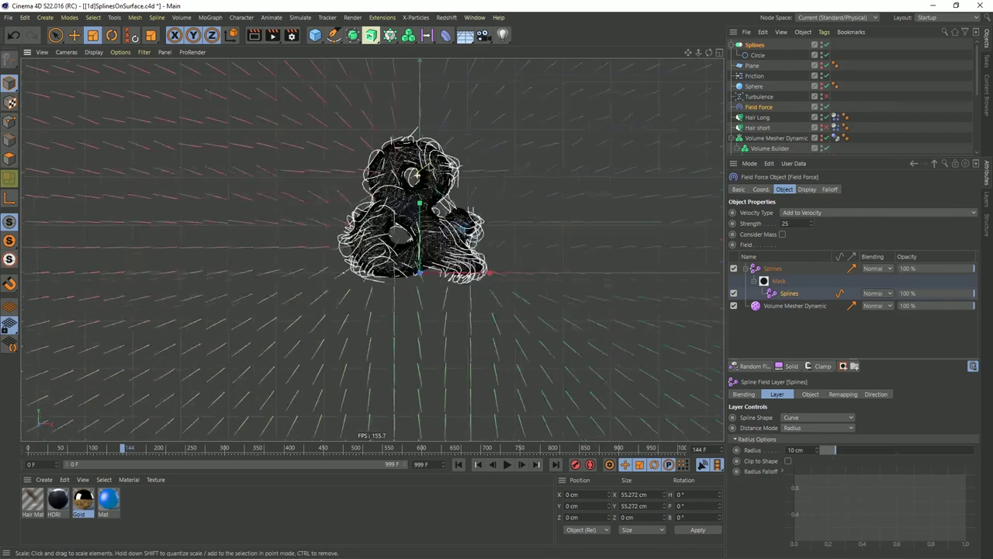
scroll(407, 179, up, 1)
drag(831, 449, 970, 450)
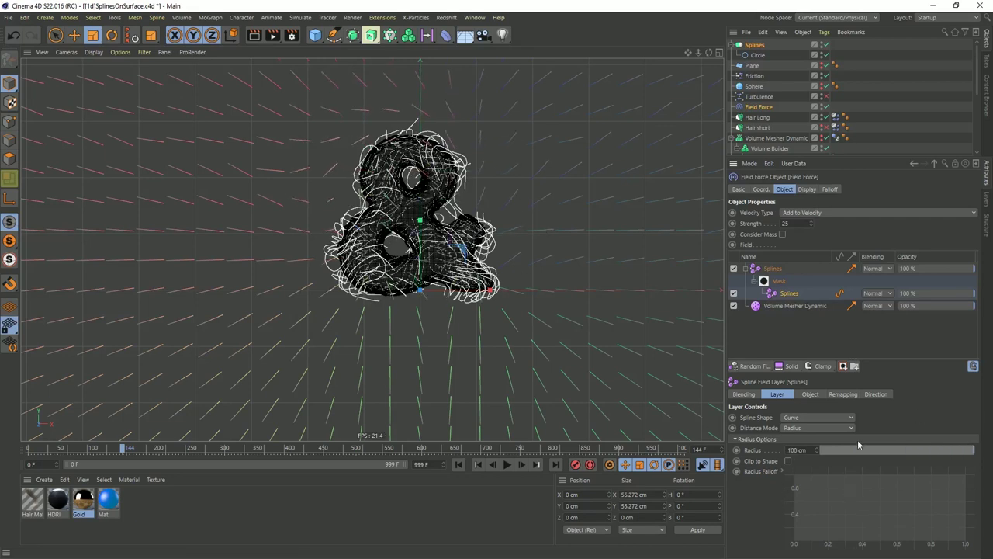
drag(911, 452, 883, 456)
- Thin the field vector lines to about 10 % and set the display box size to 500 × 500 cm
key(F4)
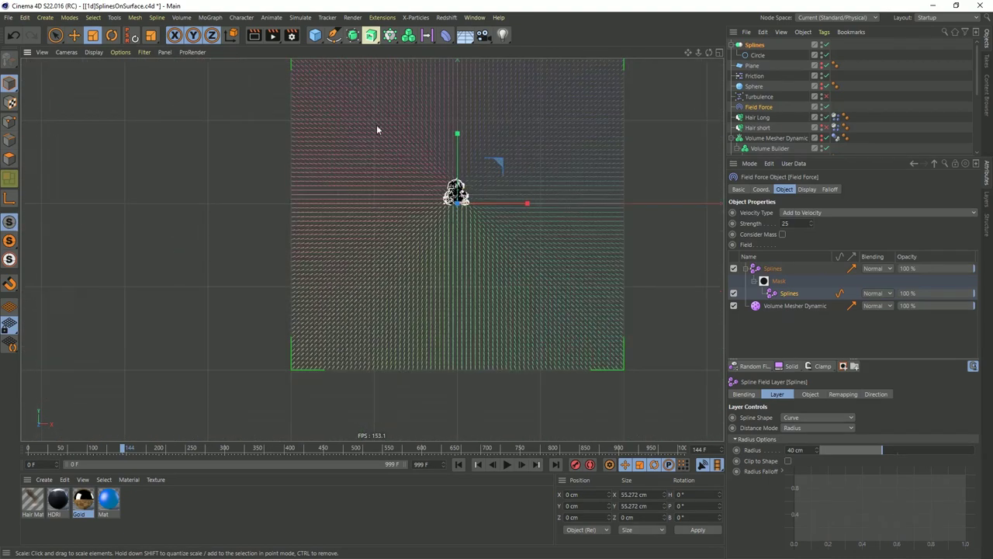
key(F1)
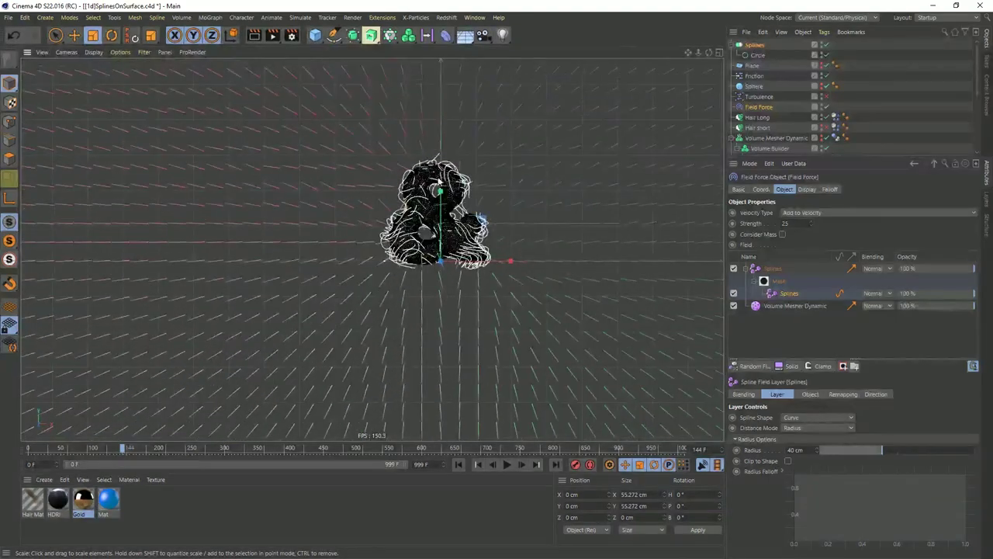
scroll(432, 197, up, 2)
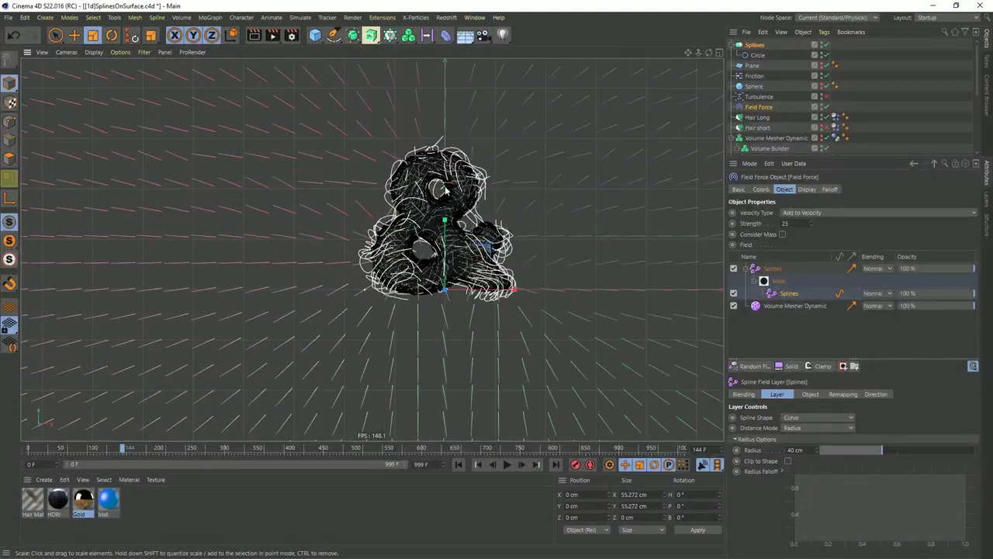
click(806, 192)
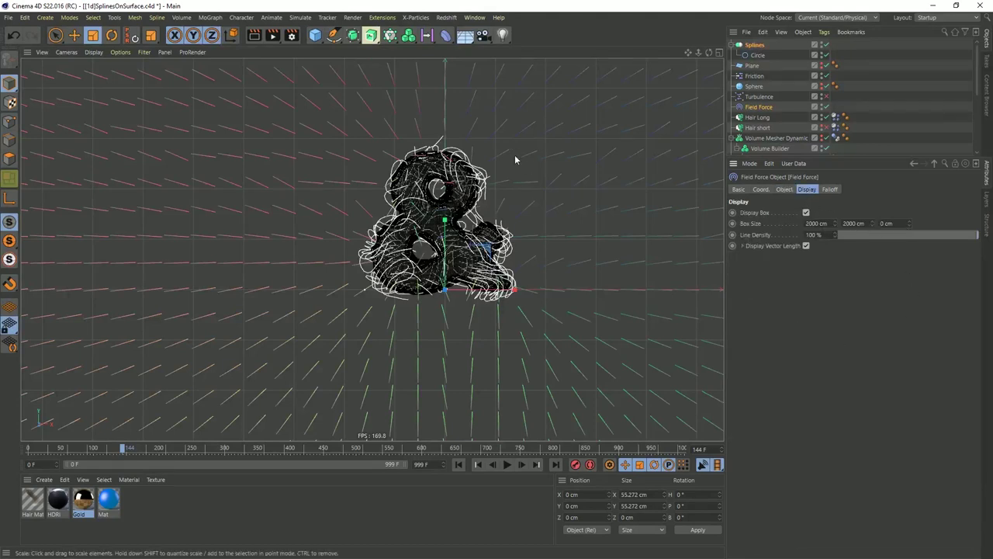
drag(819, 234, 819, 256)
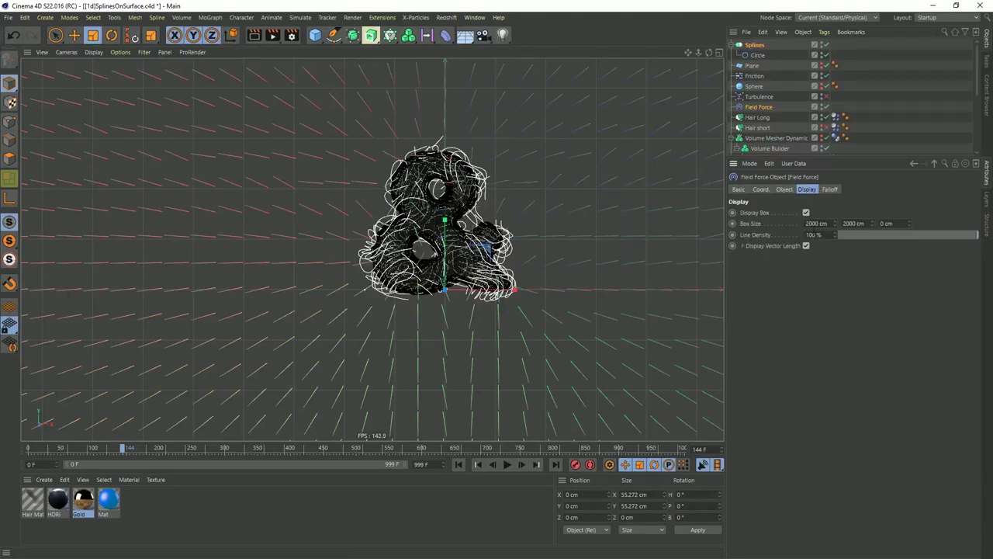
click(808, 224)
double_click(848, 223)
text(500)
double_click(815, 224)
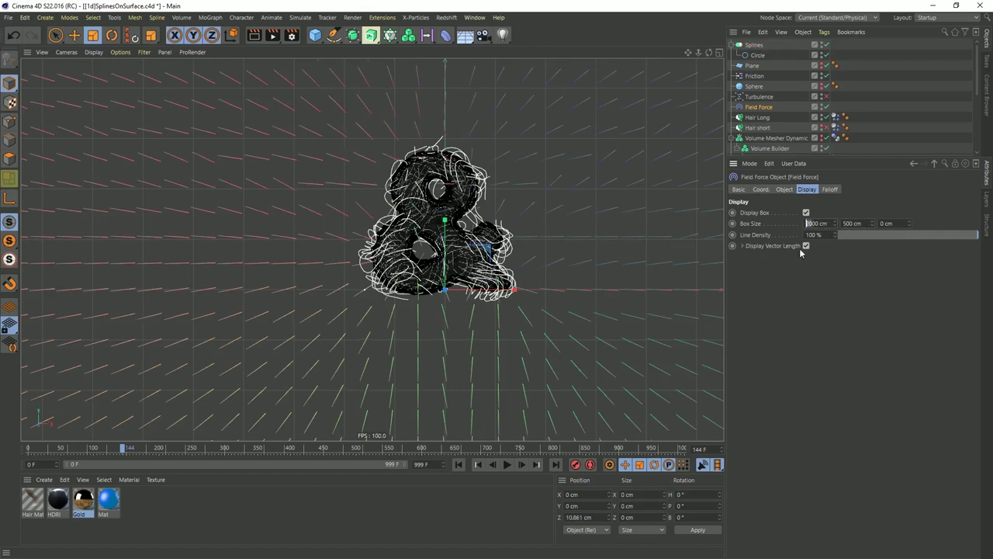
text(500)
key(Return)
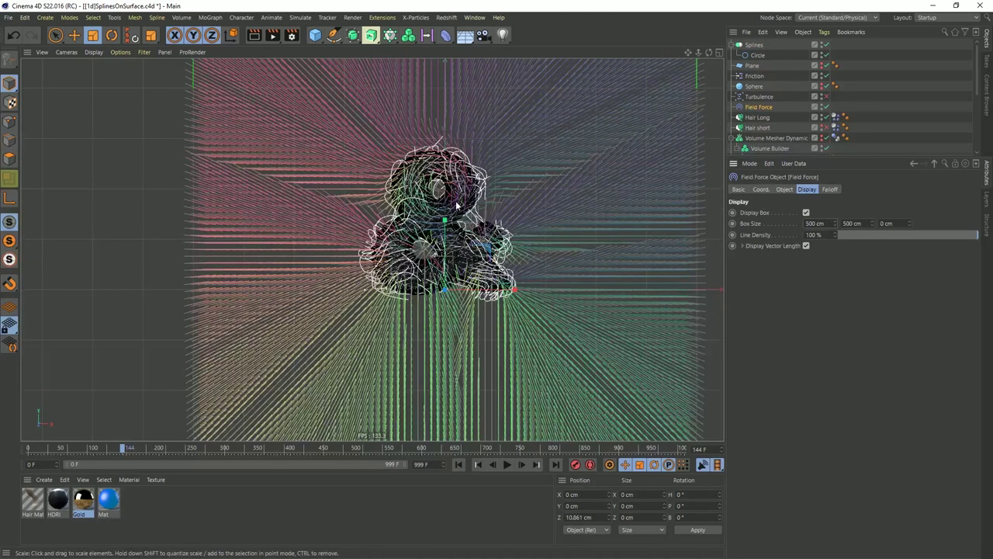
- Raise the Field Force to Y 22.096 cm and keep the Splines layer at Radius distance
key(e)
drag(444, 222, 444, 199)
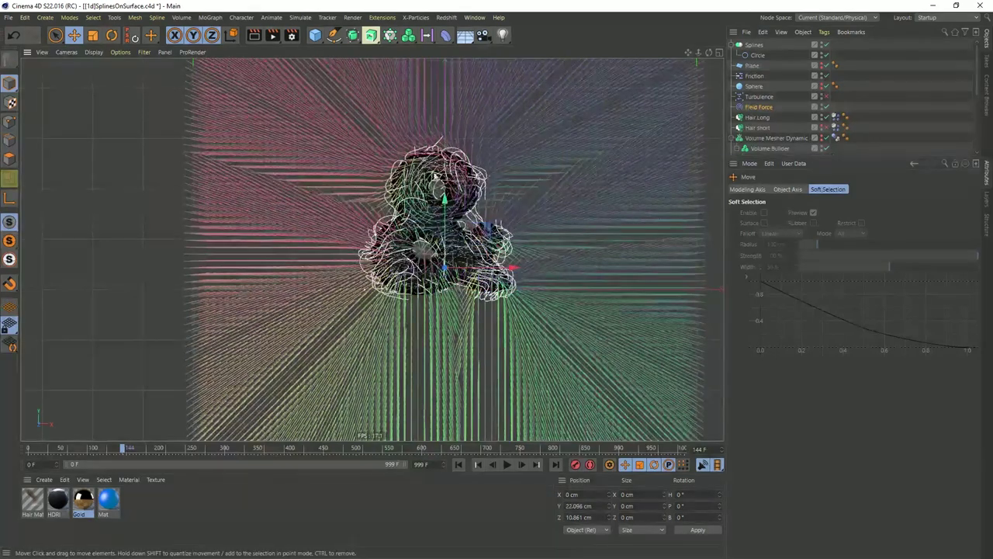
scroll(444, 199, up, 4)
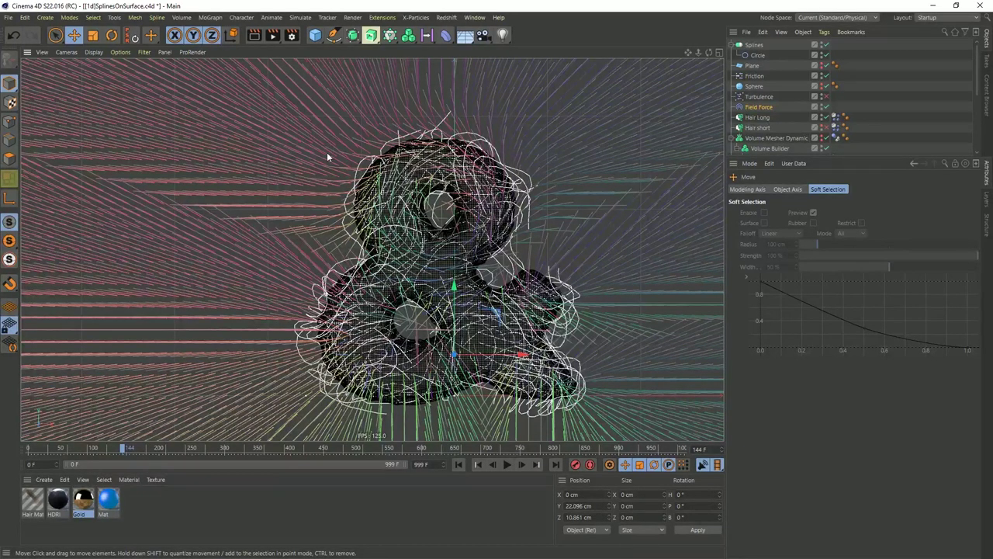
click(762, 107)
click(783, 190)
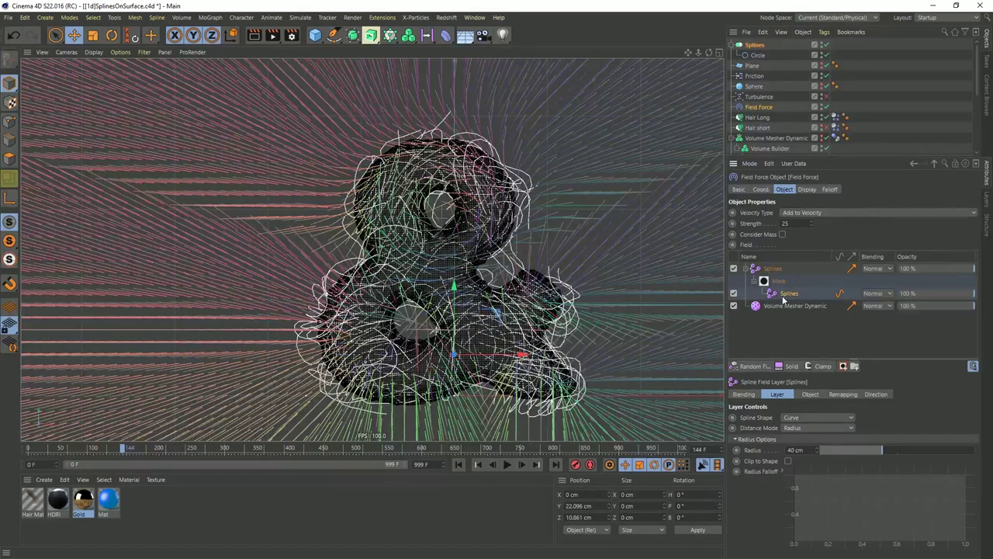
click(794, 428)
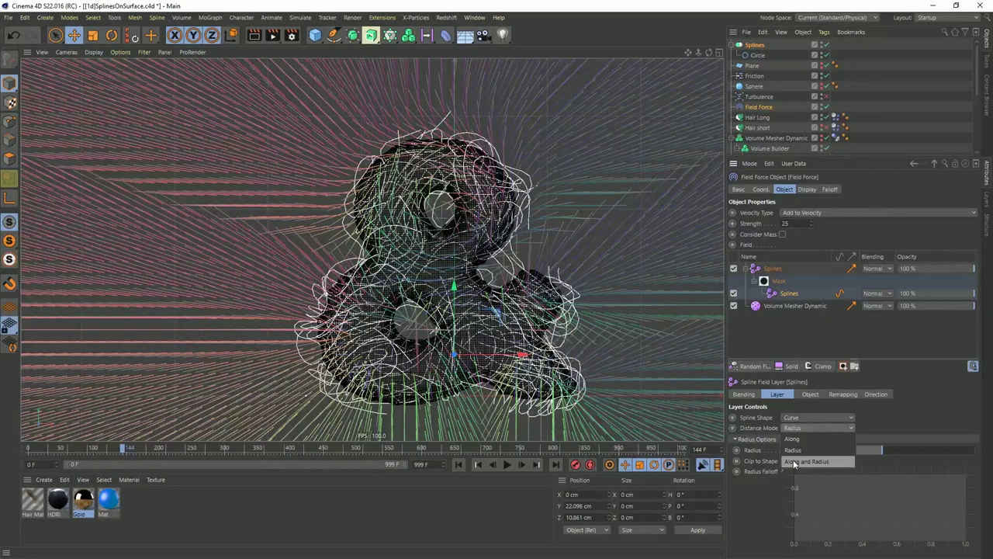
click(867, 415)
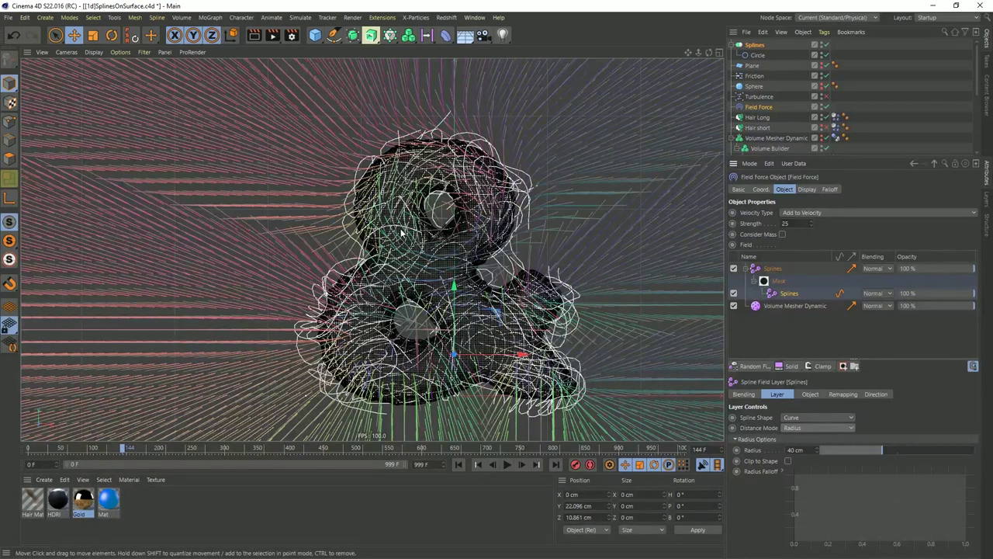
- Turn off the Field Force's display box so its vector lines disappear from the viewport
middle_click(558, 186)
middle_click(559, 202)
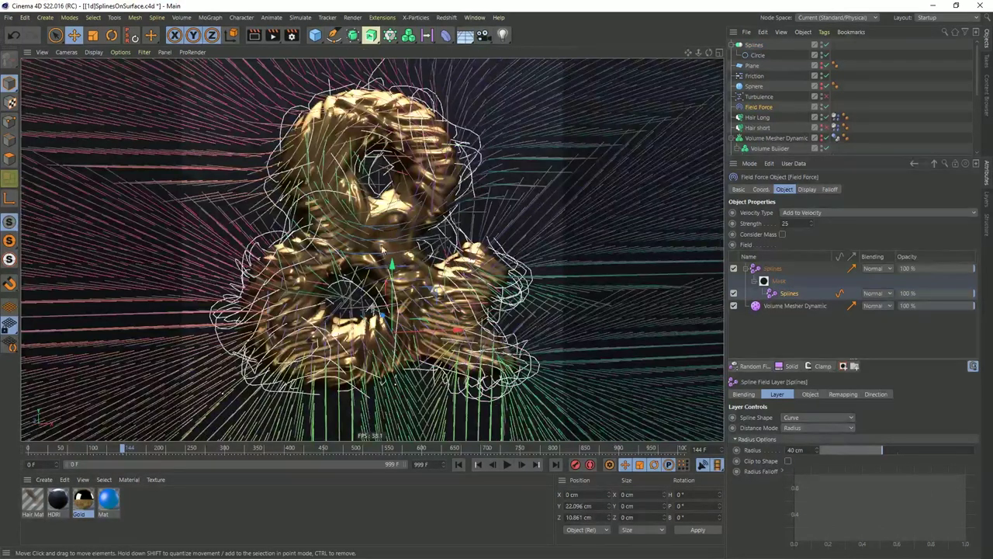
click(857, 114)
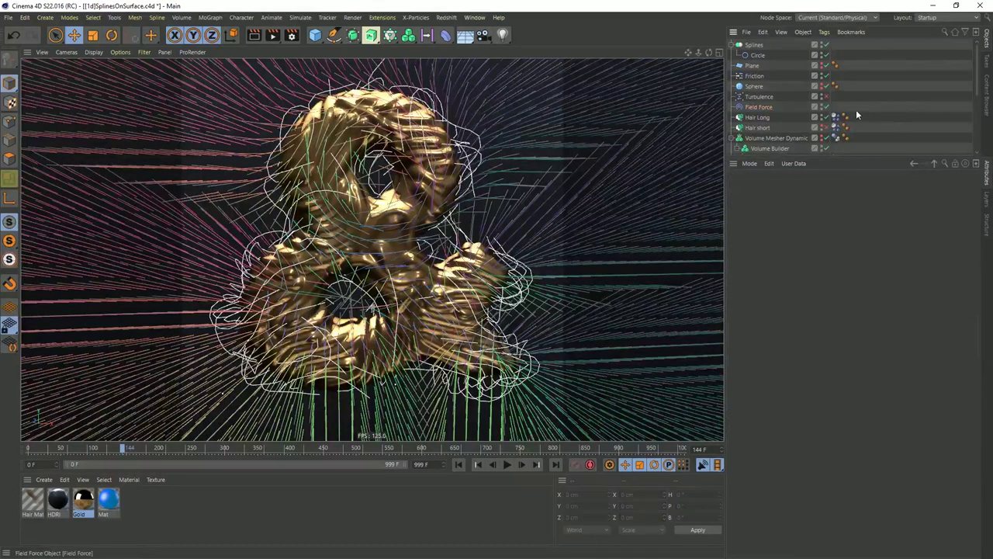
click(776, 108)
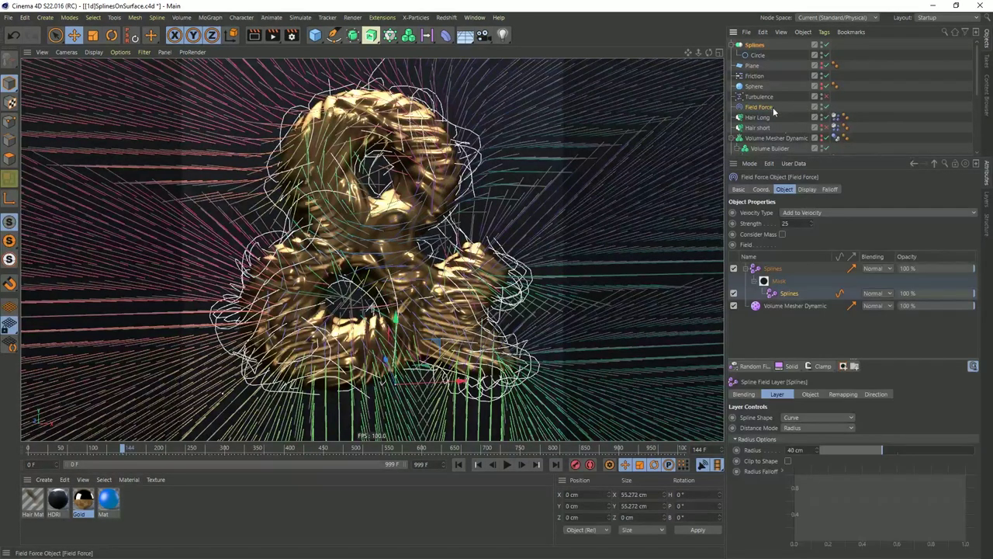
click(807, 189)
click(807, 212)
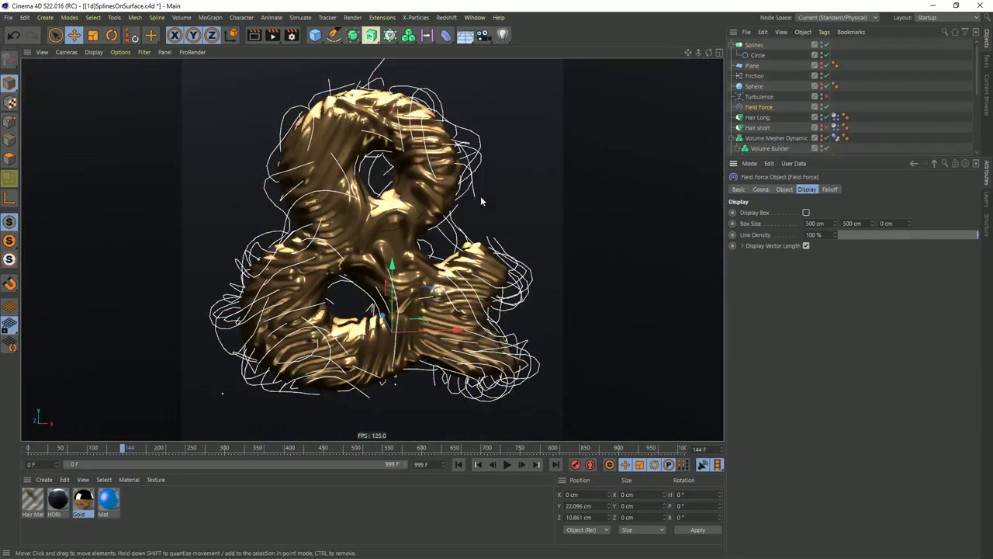
- Play the simulation and stop it at frame 163
click(505, 465)
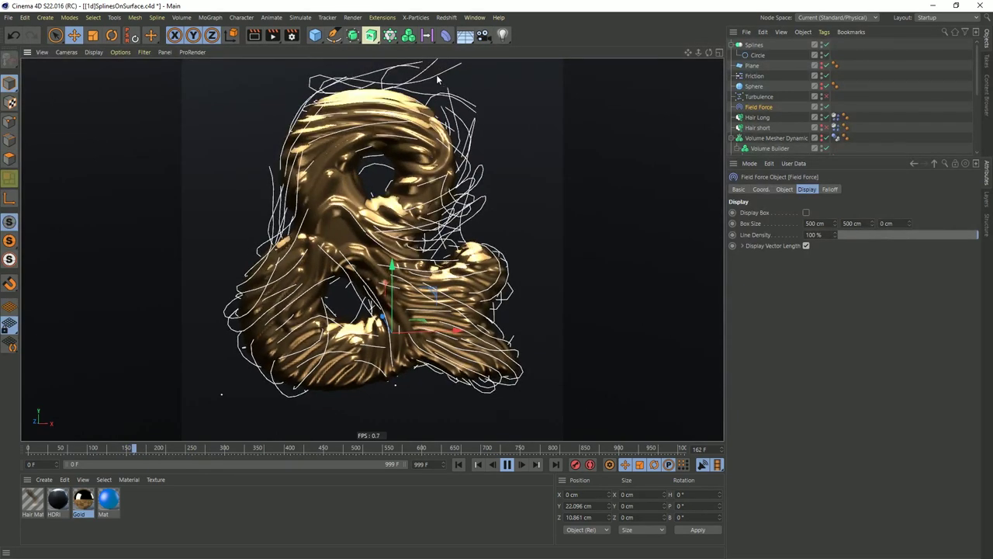
click(507, 464)
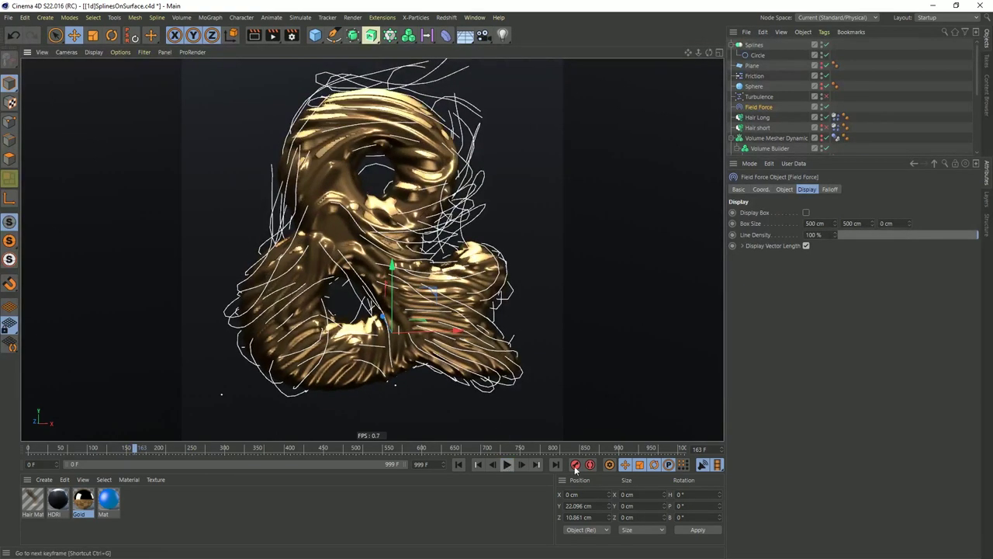
click(789, 191)
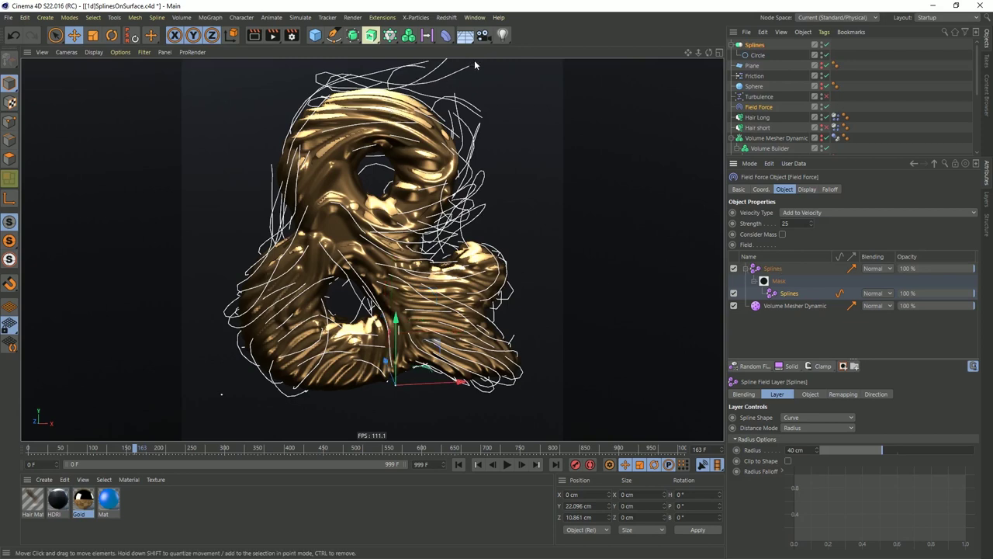
- Set the Splines layer blending to Add and duplicate Circle as Circle.1 at X -23.742, Y 41.341
click(875, 268)
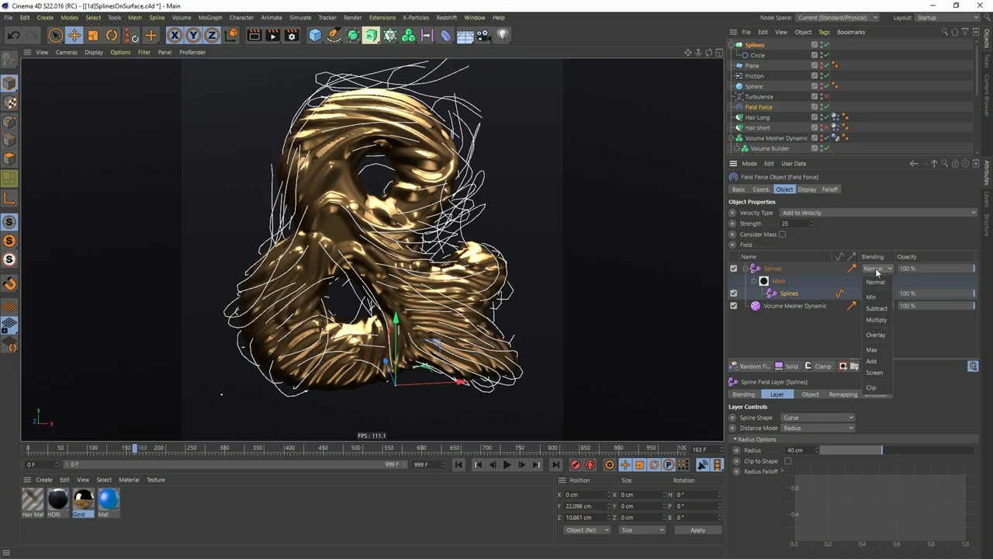
click(880, 364)
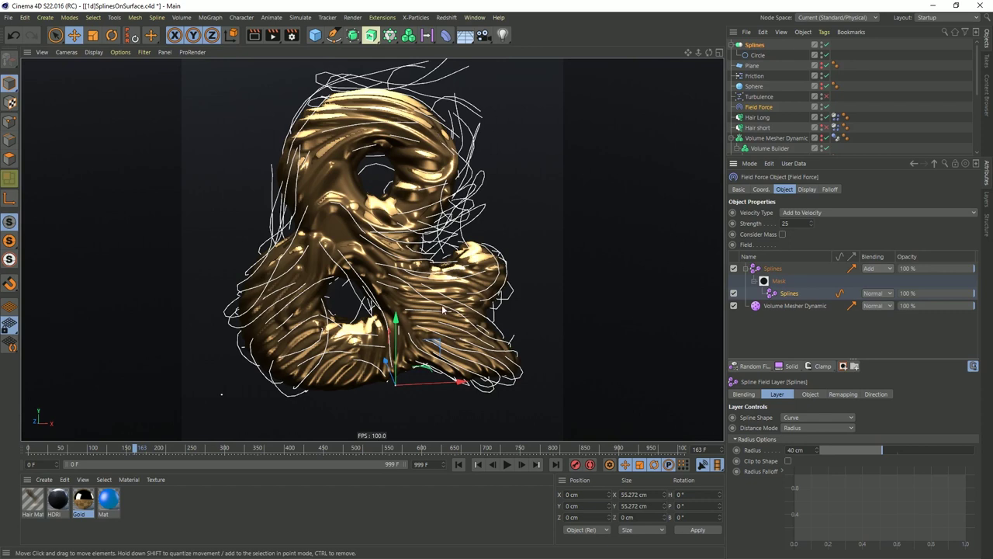
click(758, 55)
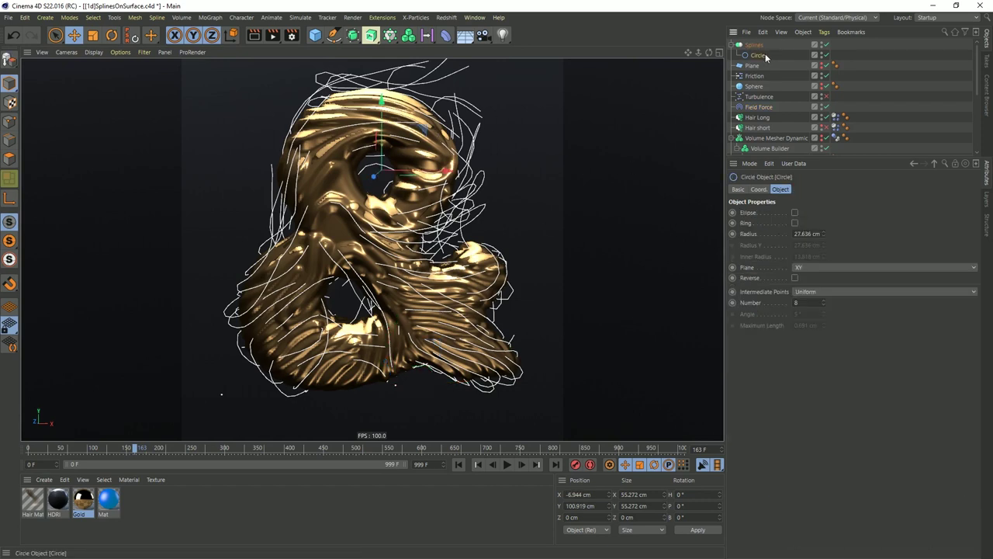
middle_click(567, 199)
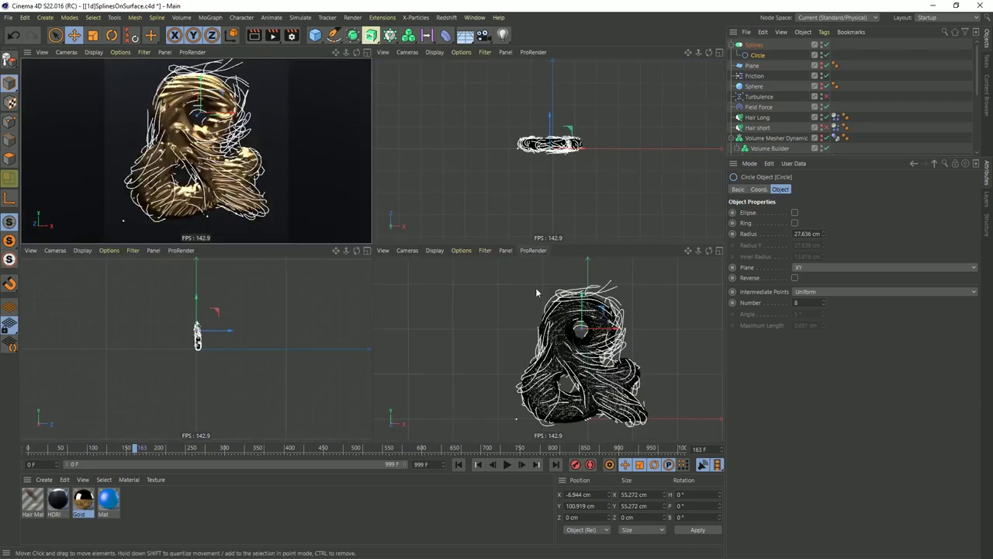
middle_click(536, 287)
scroll(424, 239, up, 2)
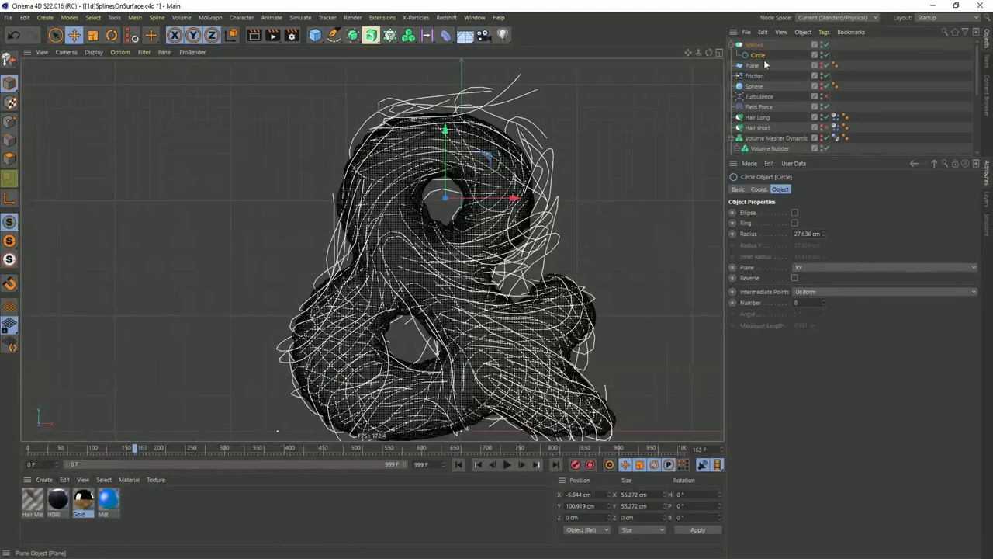
ctrl+drag(767, 52, 766, 59)
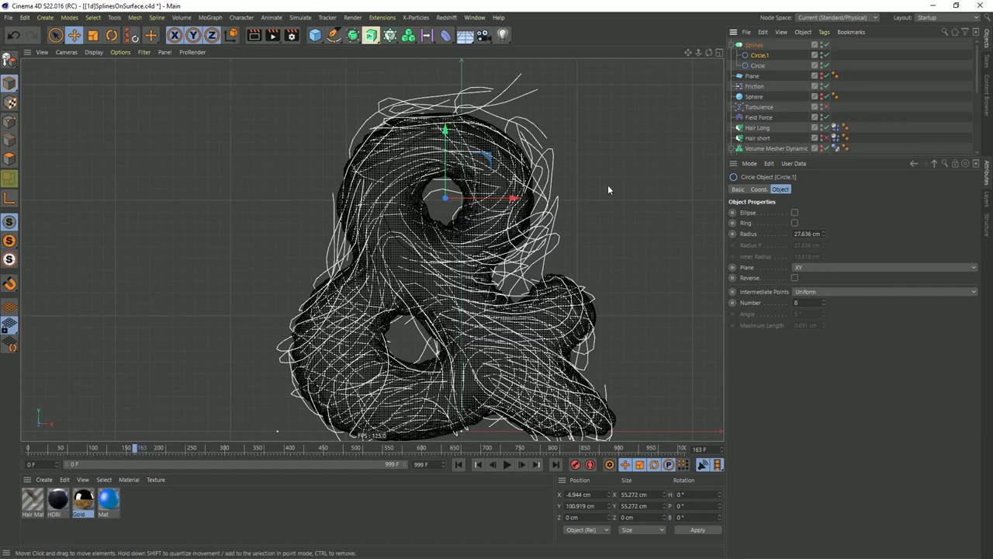
key(e)
drag(489, 159, 432, 328)
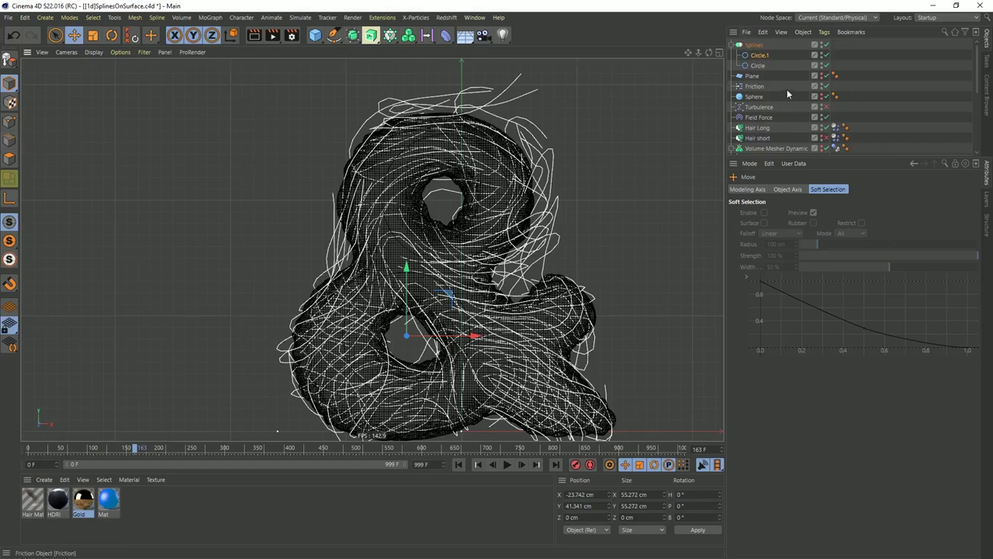
click(759, 117)
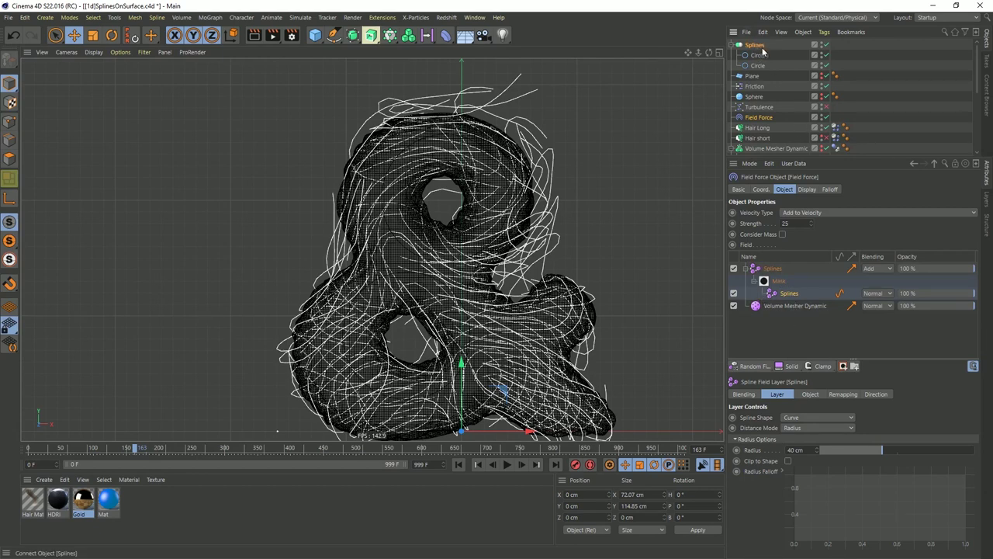
- Return to the perspective view, deselect the Field Force, and play the simulation through frame 193
middle_click(472, 160)
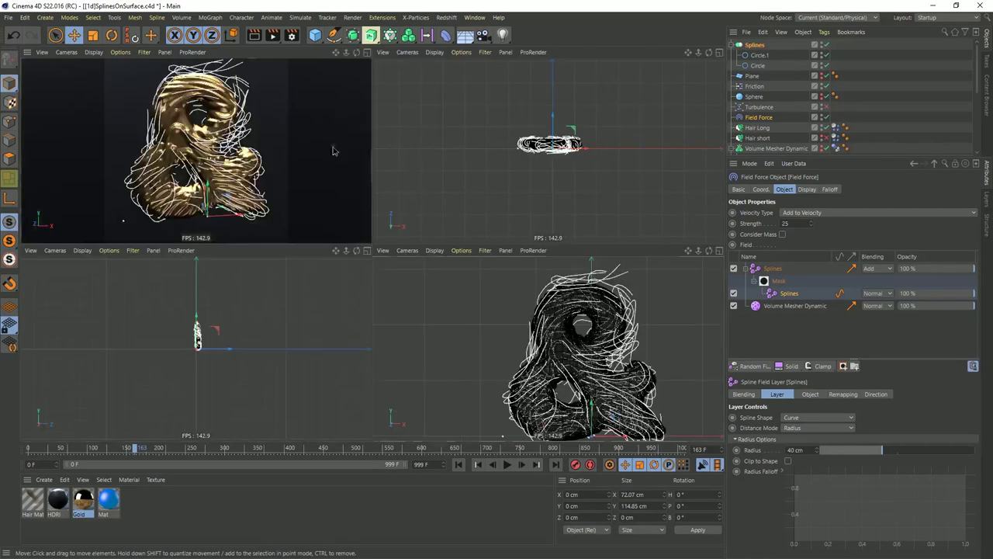
middle_click(332, 151)
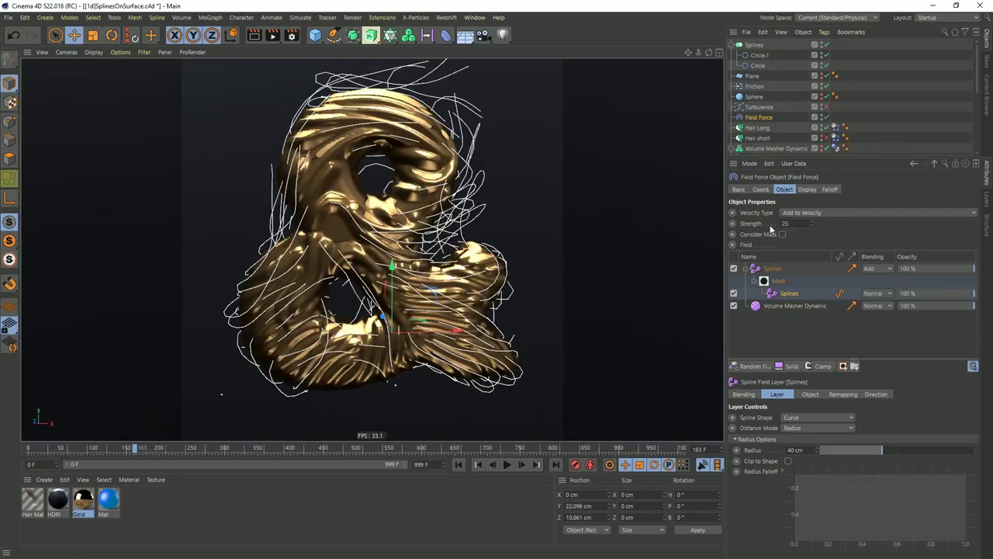
click(877, 98)
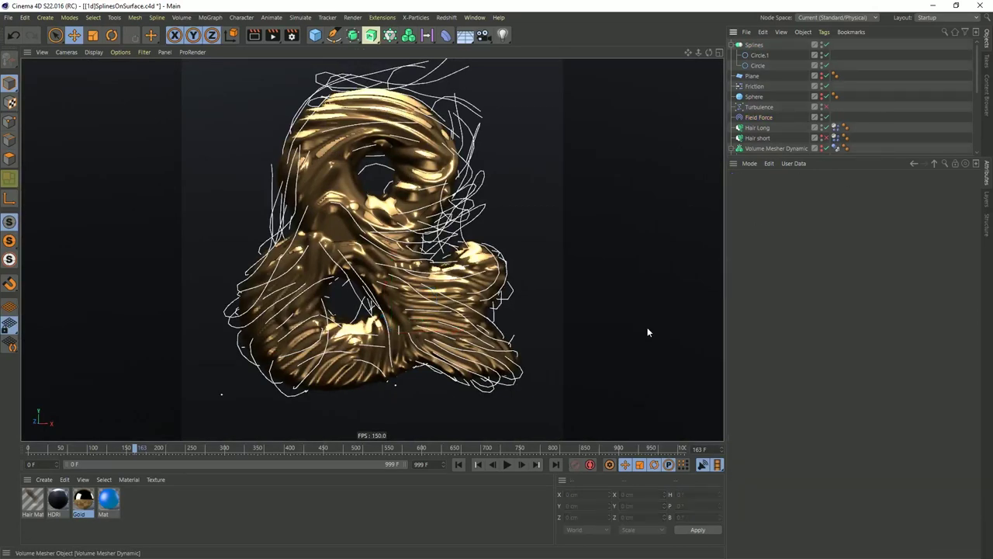
click(506, 464)
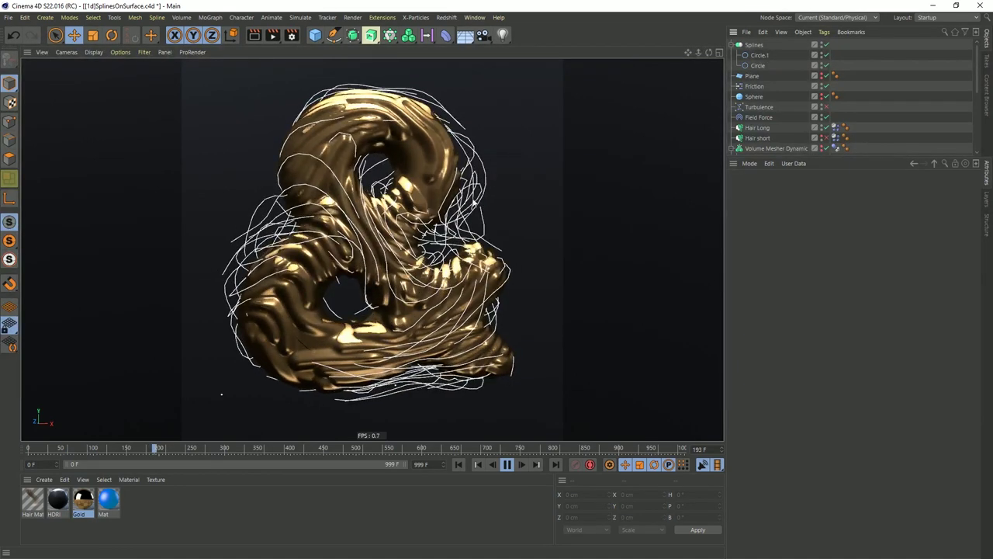
- Enable Reverse on Circle.1 and stop the simulation at frame 226
click(762, 56)
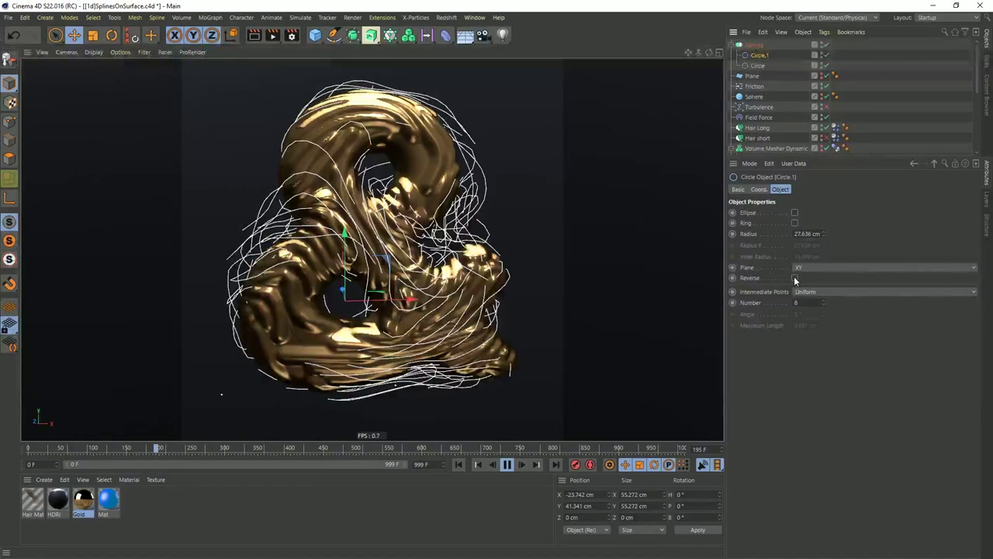
click(795, 278)
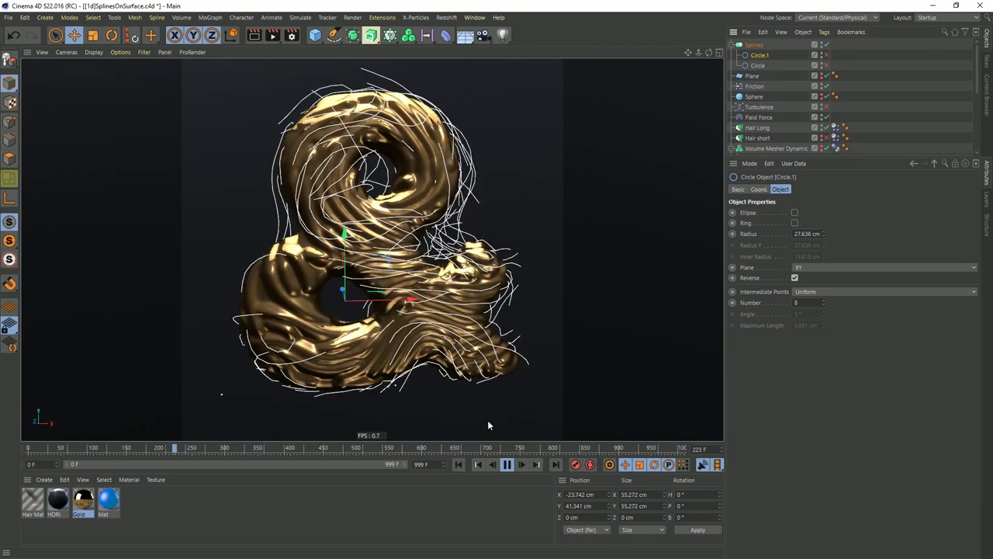
click(509, 464)
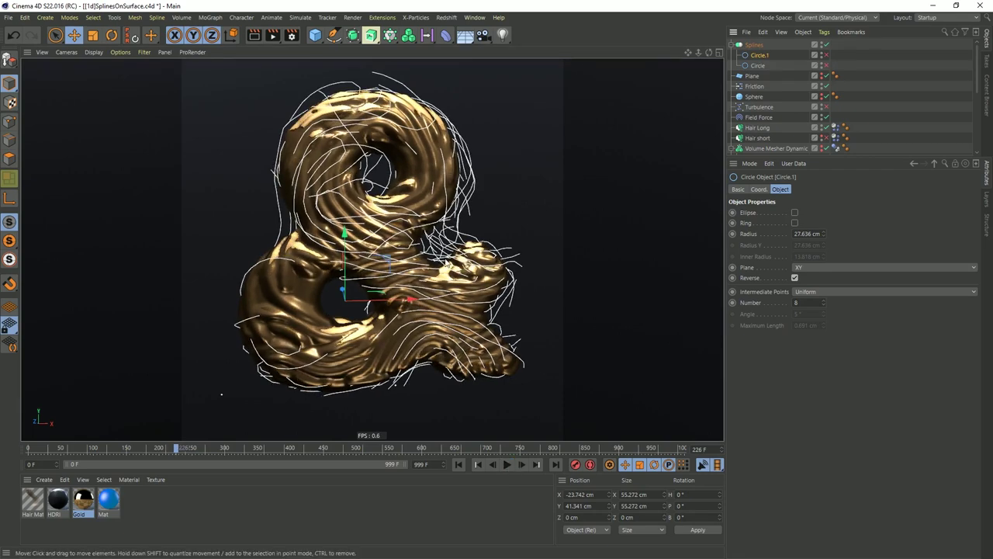
- In the front view, trace the ampersand's lower right, left edge and top with a Bezier spline, then file it under Splines
middle_click(459, 290)
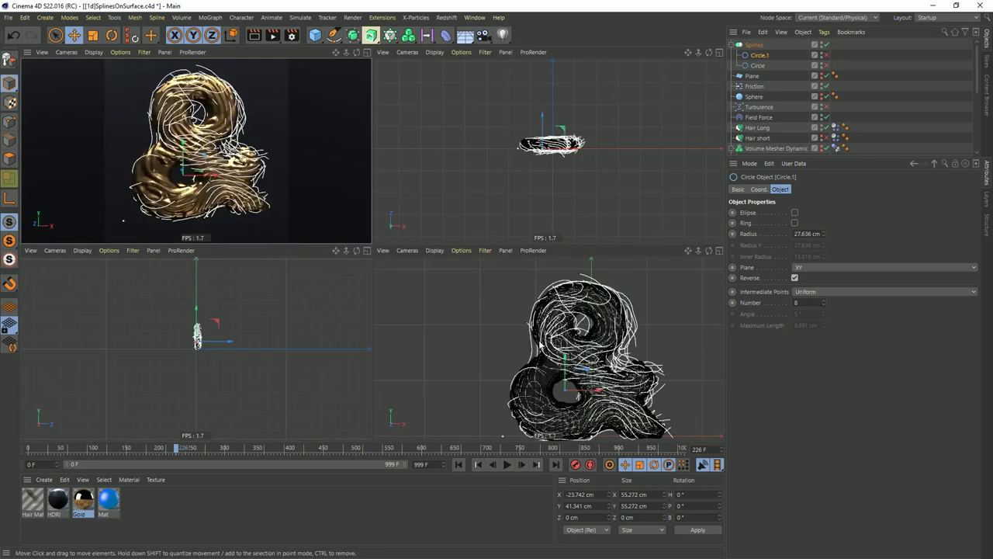
middle_click(458, 290)
scroll(540, 264, down, 5)
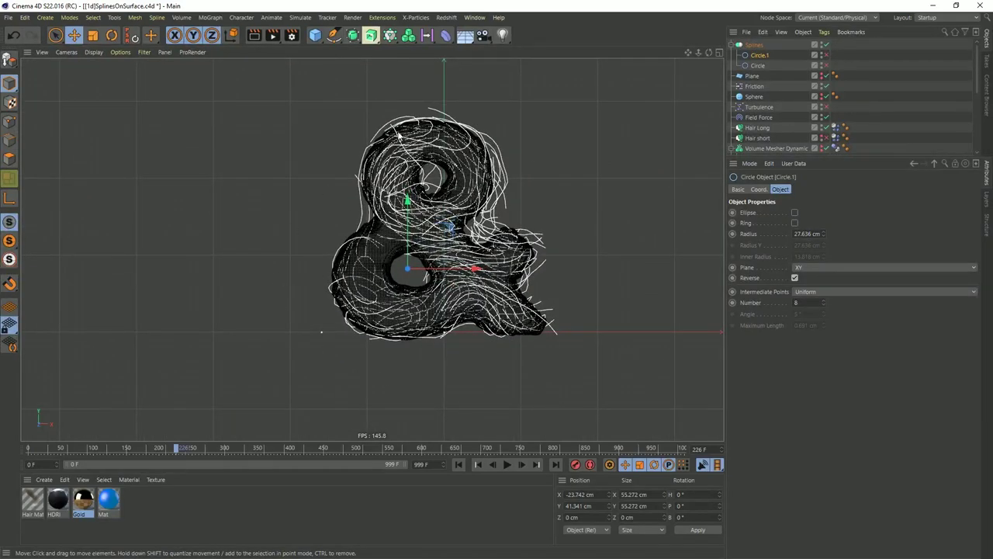
click(333, 35)
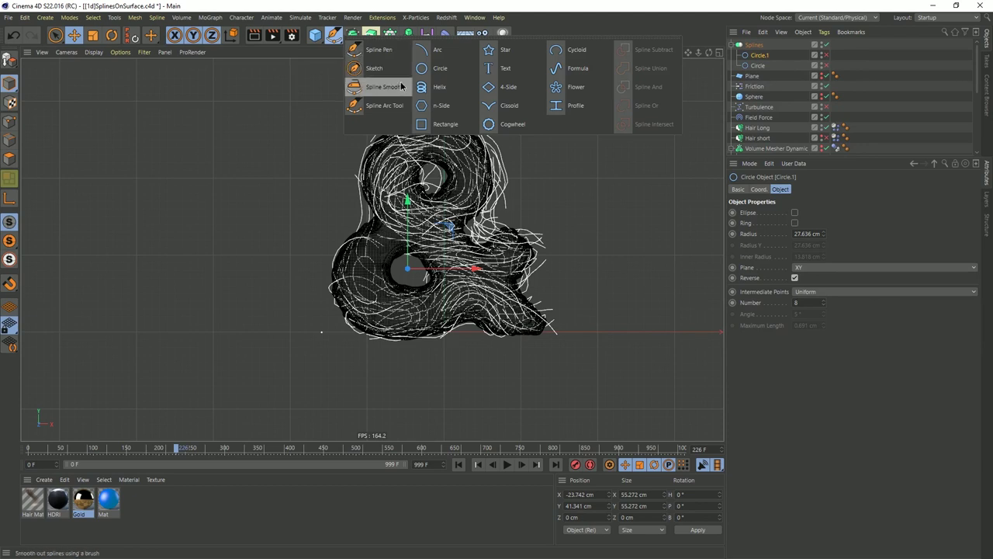
click(380, 51)
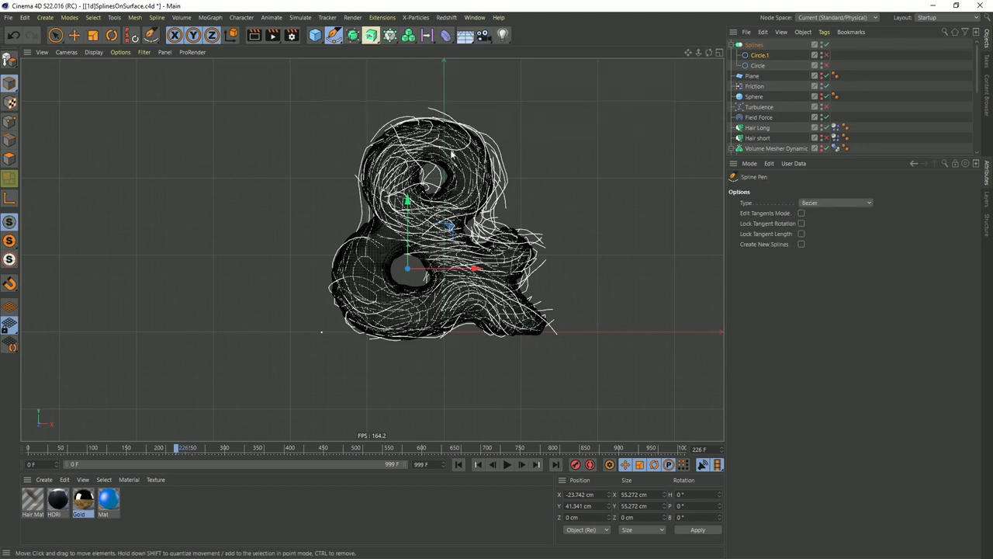
click(538, 331)
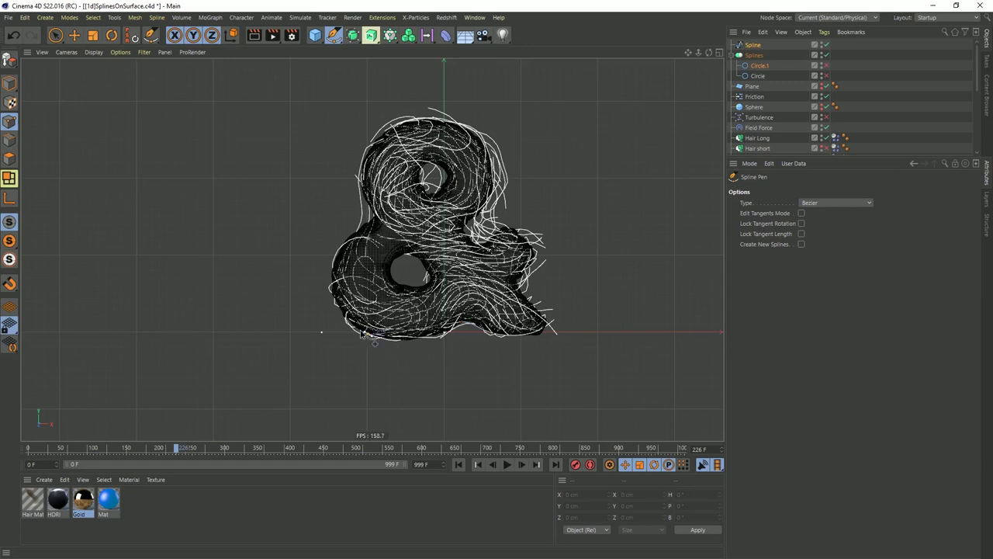
drag(368, 334, 337, 315)
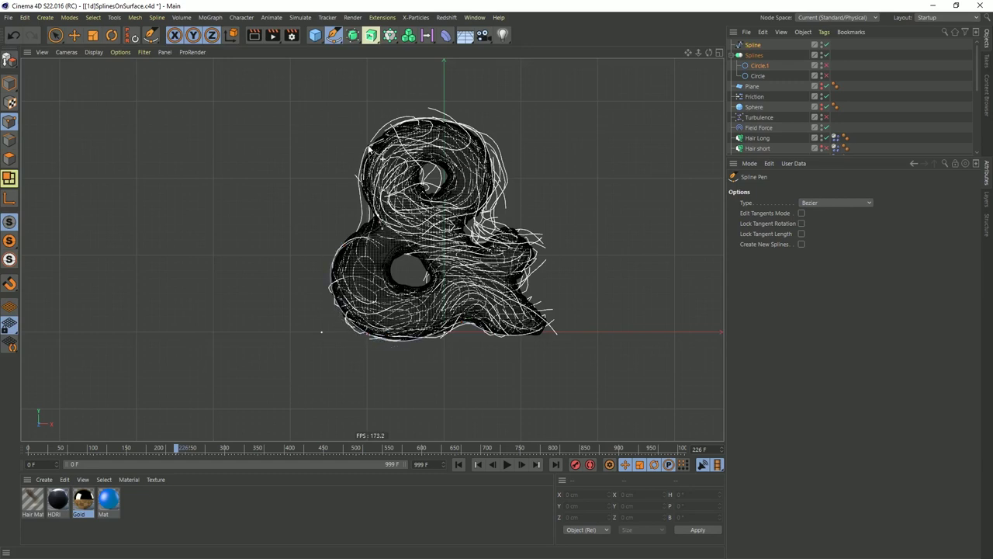
drag(369, 145, 392, 128)
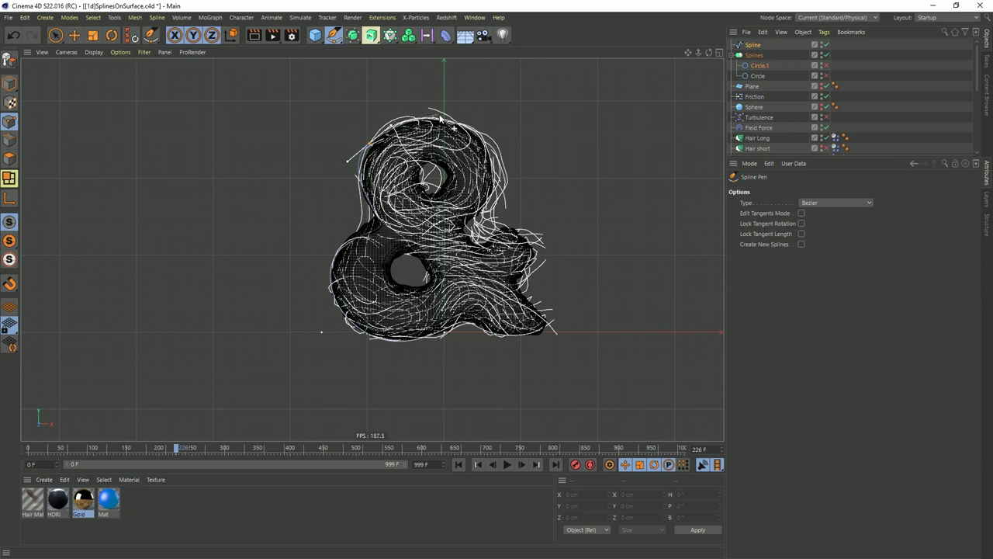
drag(451, 121, 481, 129)
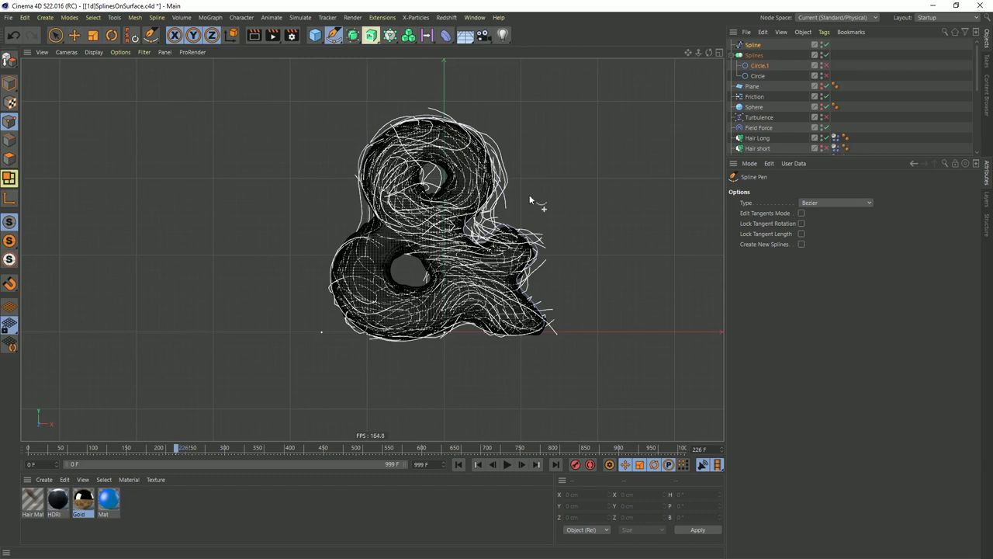
drag(753, 45, 754, 57)
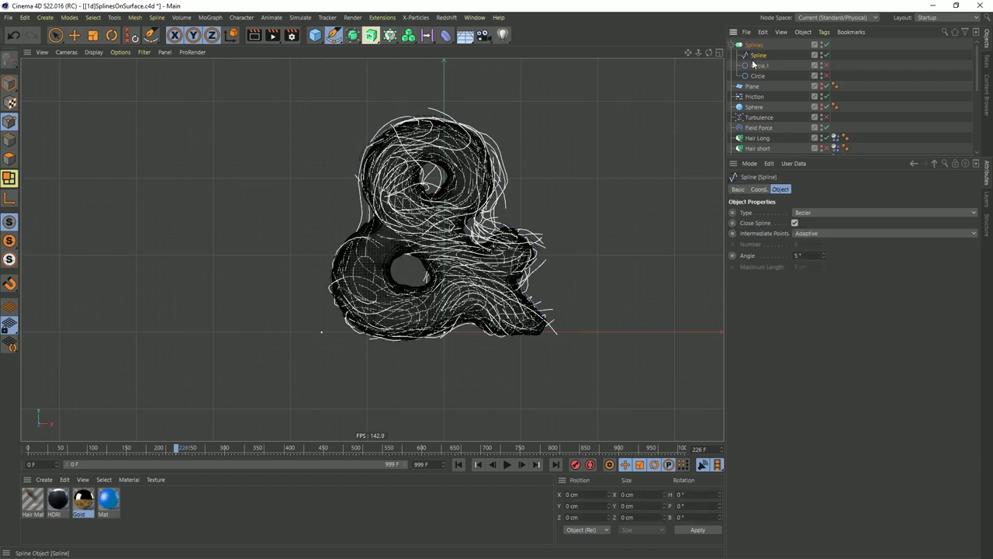
middle_click(536, 166)
- Play the hair simulation in the perspective view and select the Field Force object
middle_click(313, 211)
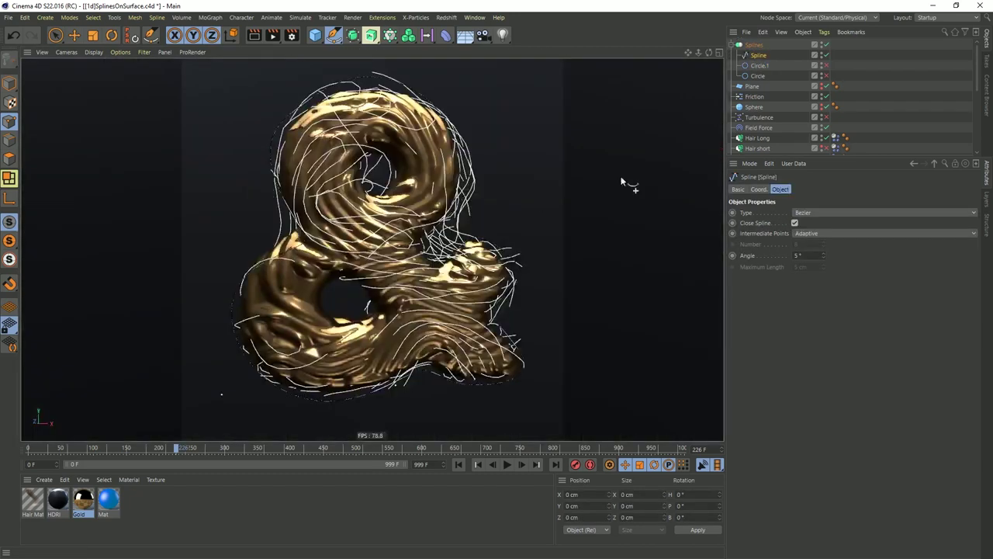
click(507, 464)
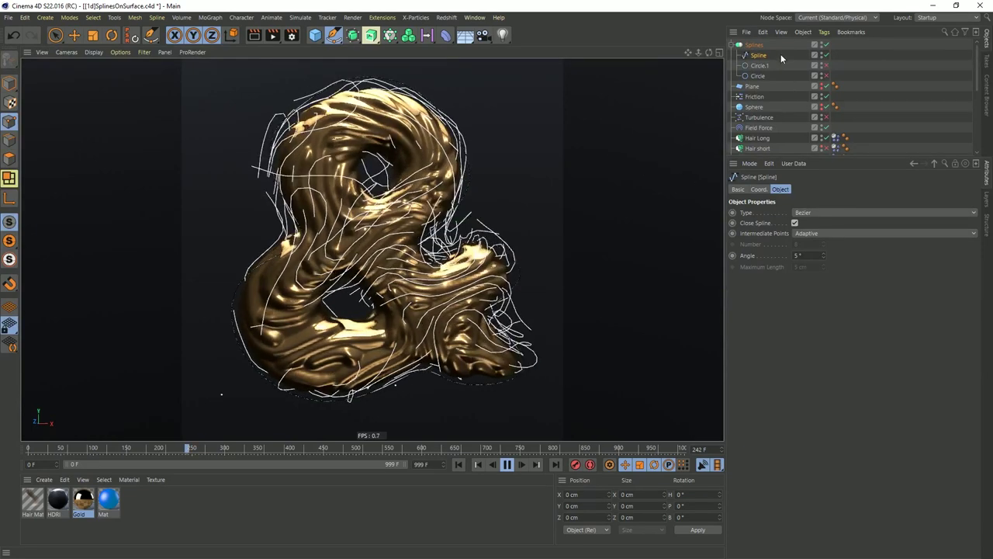
click(757, 132)
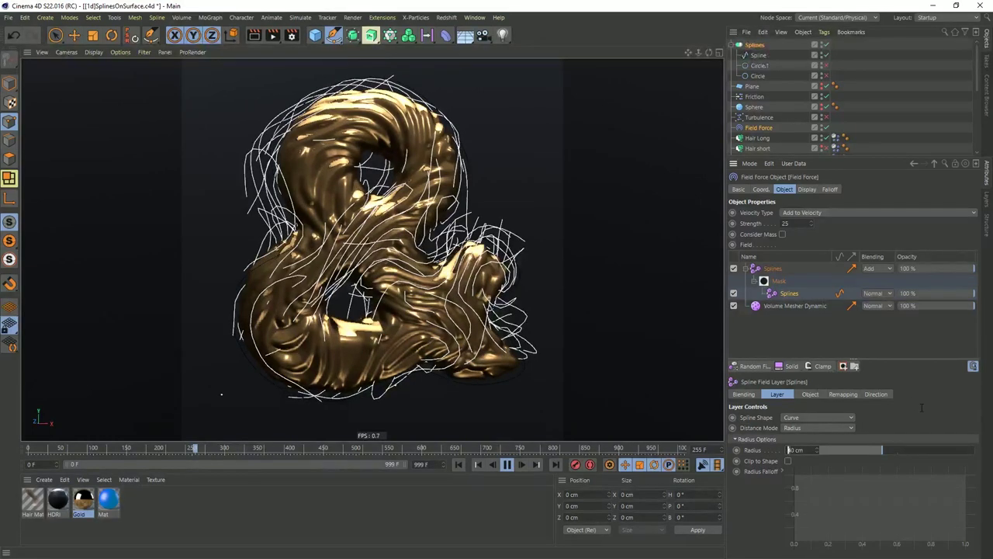
- Commit the 10 cm spline layer radius and bring up its Direction settings
key(Return)
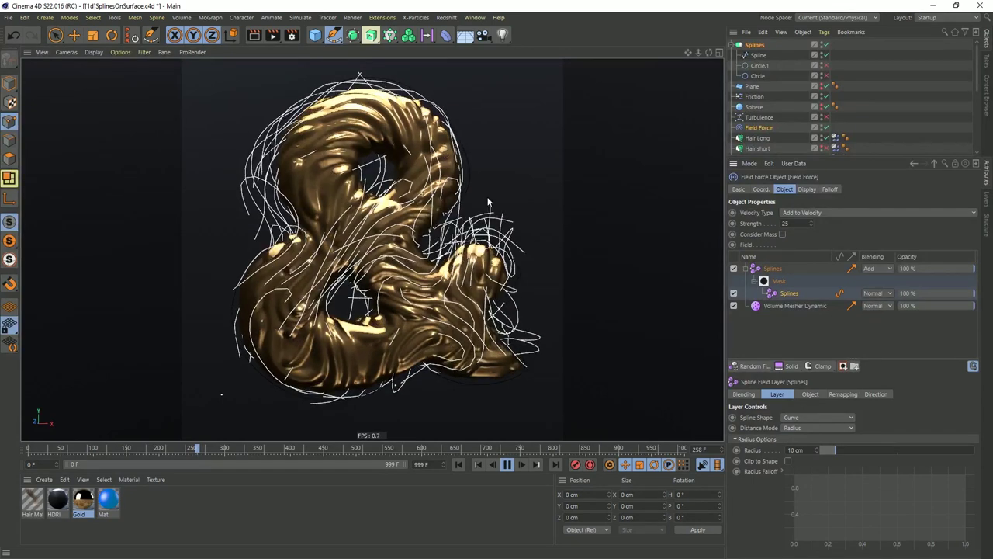
click(874, 394)
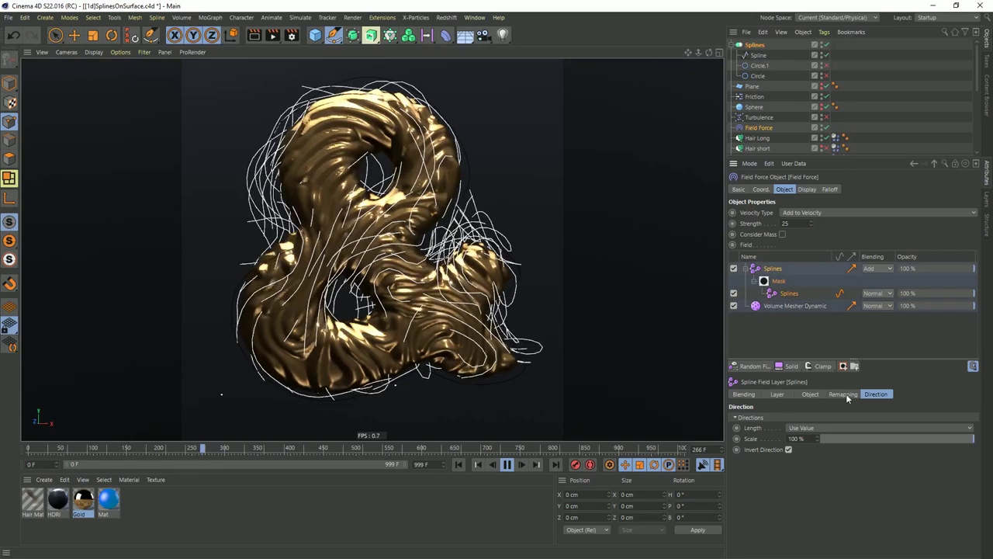
- Turn off Invert Direction for the Splines field layer
click(788, 450)
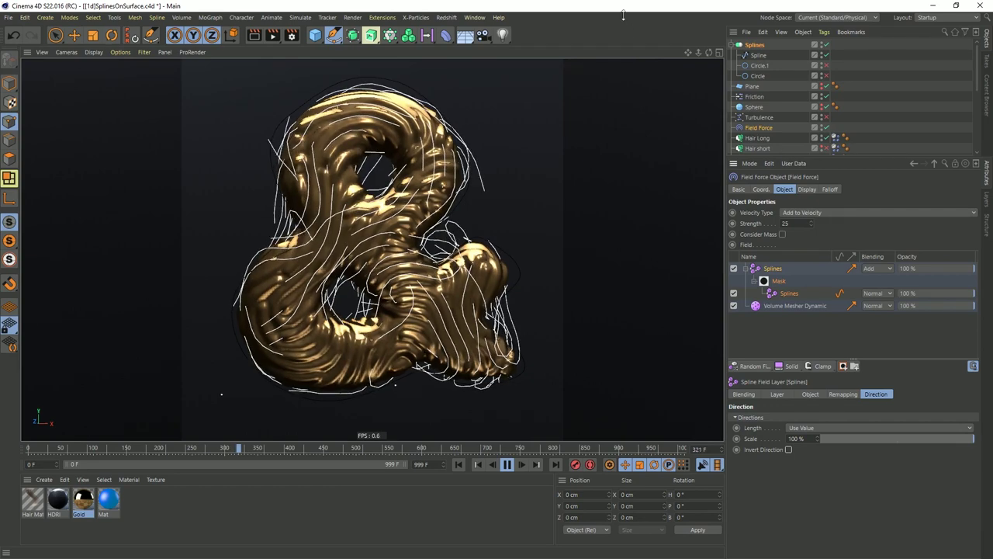
- Pause the simulation at frame 323 and make the Object Manager list taller
click(508, 465)
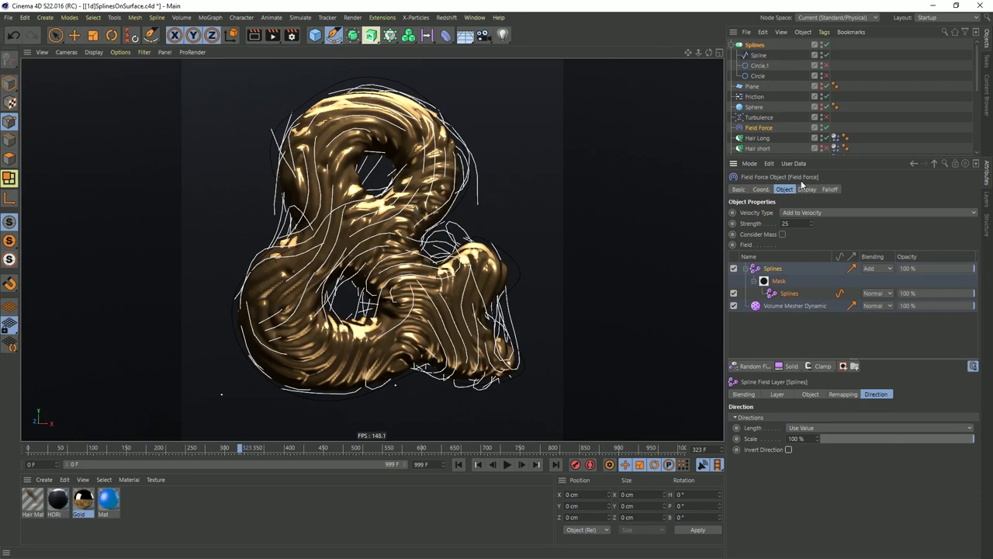
drag(811, 159, 811, 187)
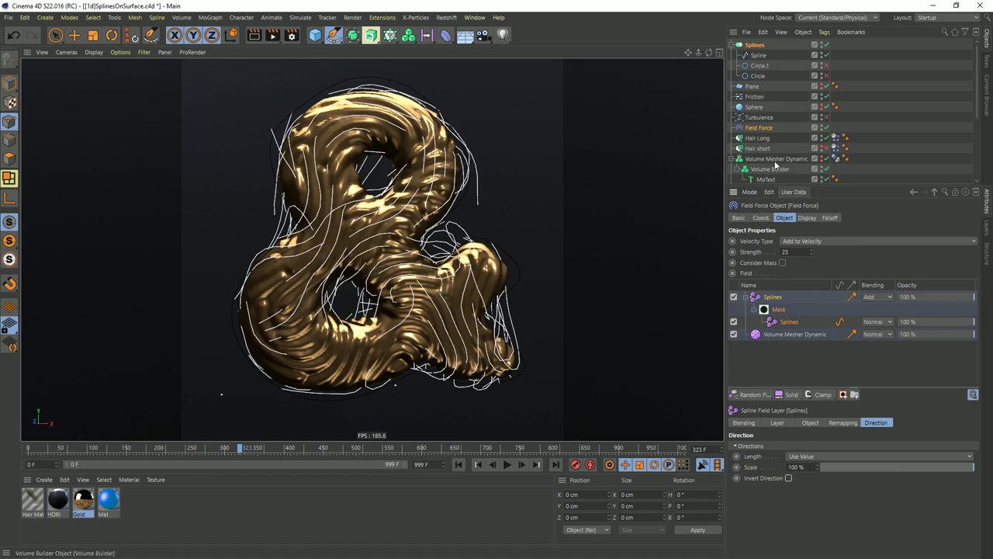
drag(779, 186, 778, 273)
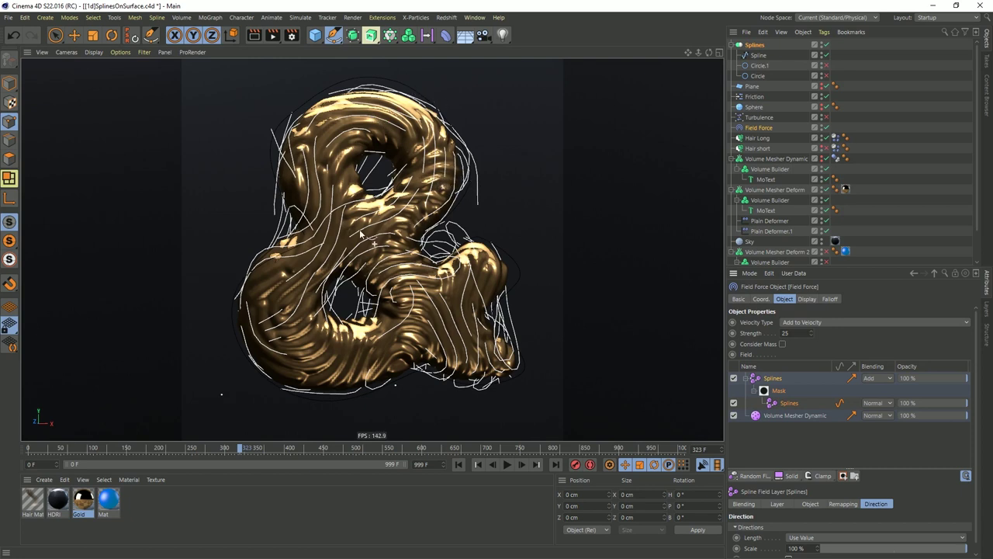
- Orbit and zoom the perspective view to inspect the ampersand's grooves from the side
alt+drag(392, 223, 332, 104)
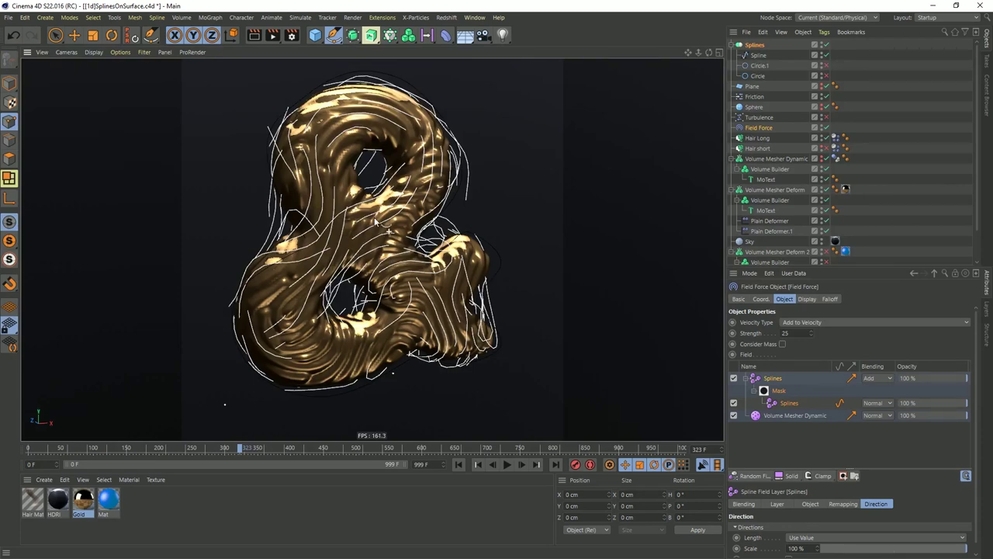
alt+drag(376, 222, 378, 195)
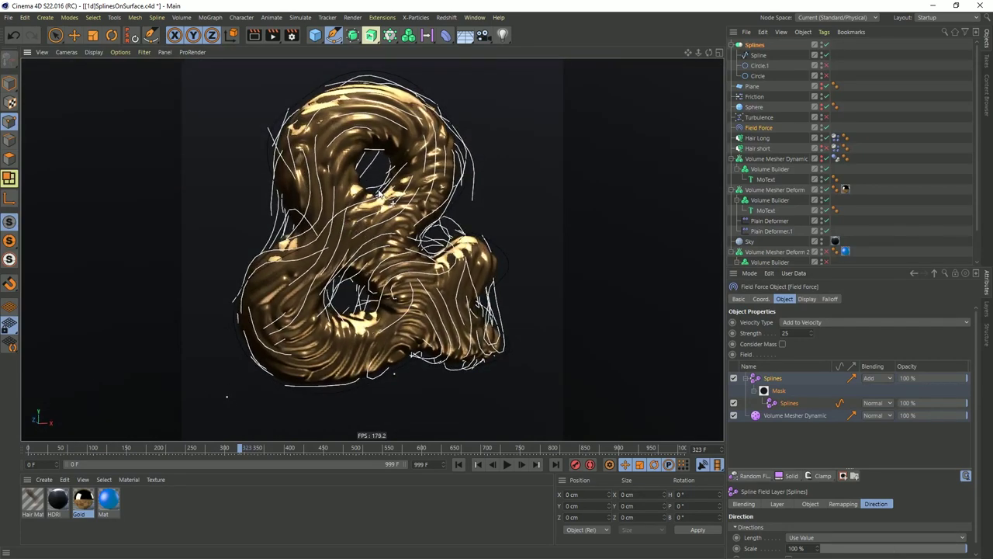
scroll(378, 193, up, 5)
scroll(379, 192, down, 5)
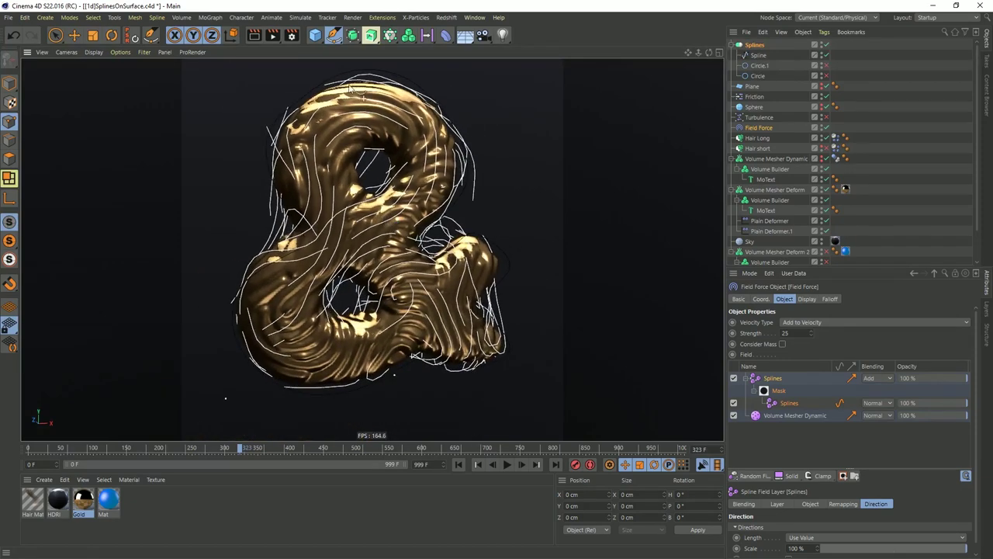
- Save the scene as [1e]SplinesOnSurface.c4d, changing the version letter from d to e
key(ctrl+shift+s)
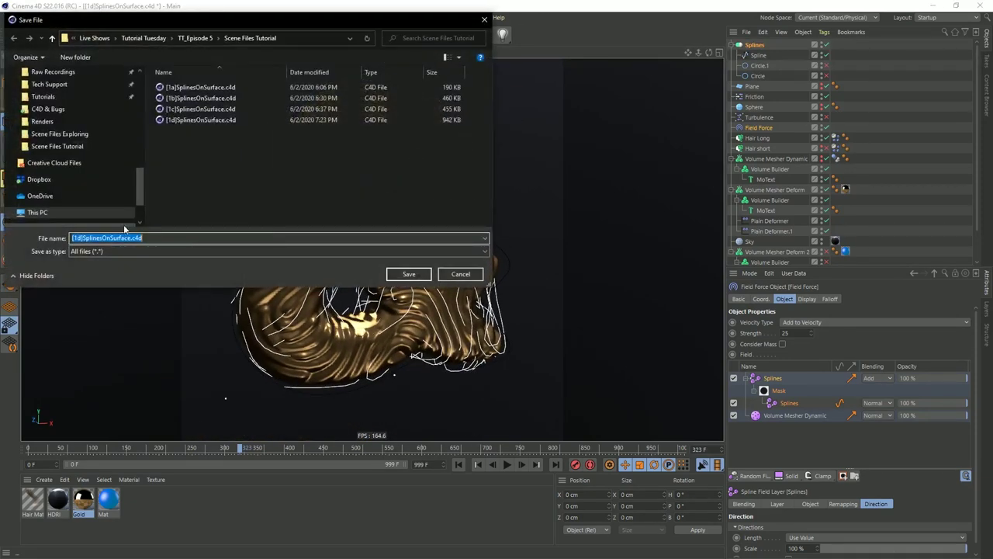
click(81, 239)
key(BackSpace)
text(e)
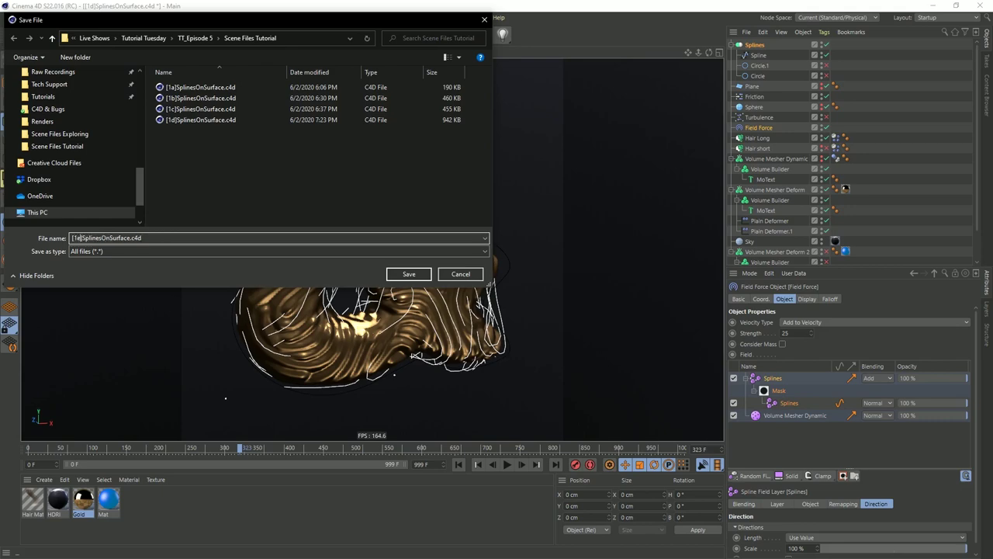
key(Return)
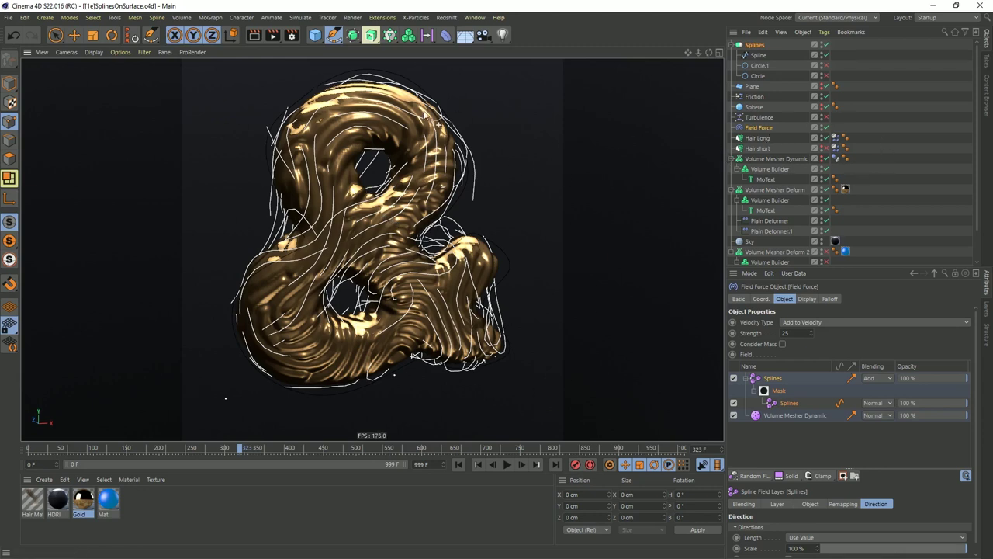
- Delete Volume Mesher Deform 2 and convert Volume Mesher Deform into an editable polygon mesh
click(786, 232)
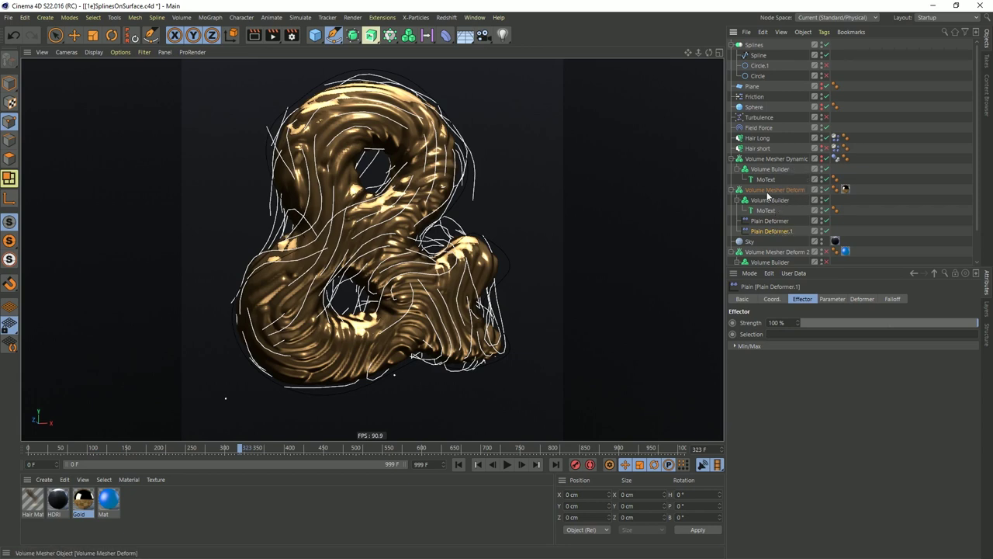
click(778, 252)
key(Delete)
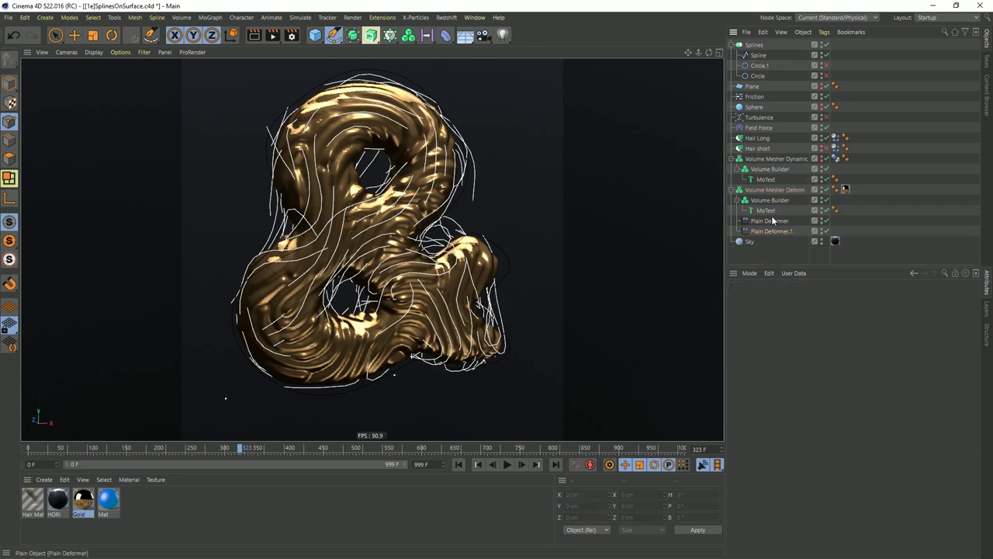
click(767, 191)
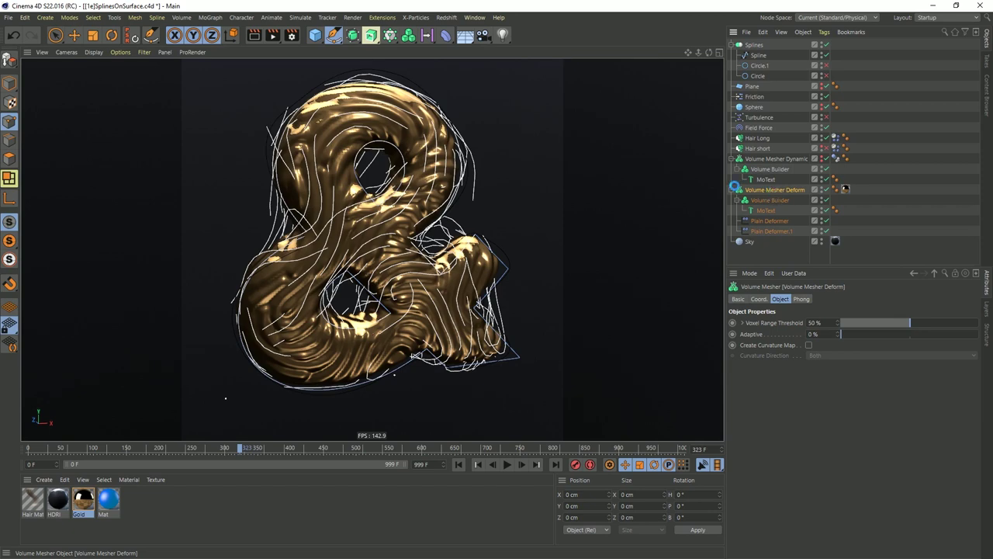
key(c)
- Delete the first Plain Deformer under Volume Mesher Deform and select the Hair short object
click(732, 190)
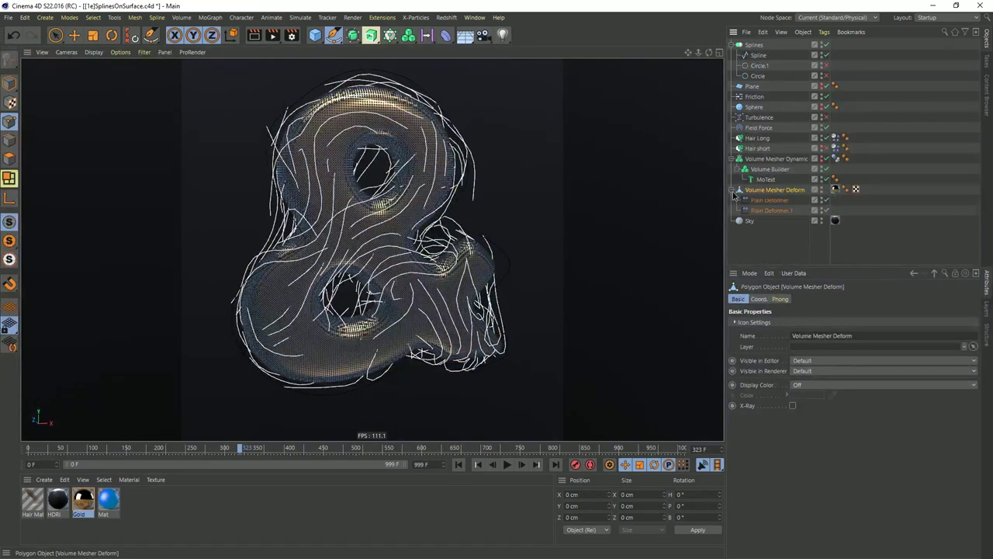
click(768, 200)
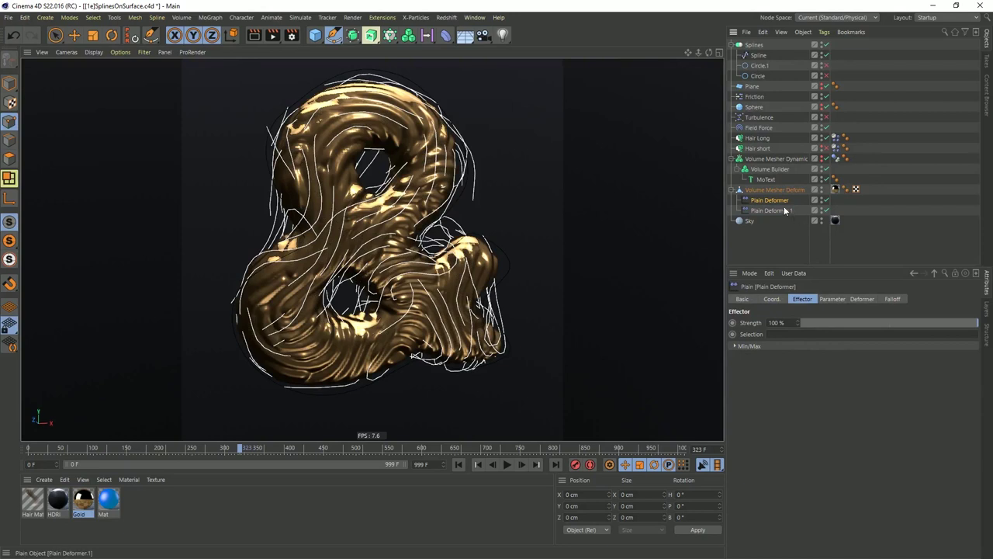
click(891, 300)
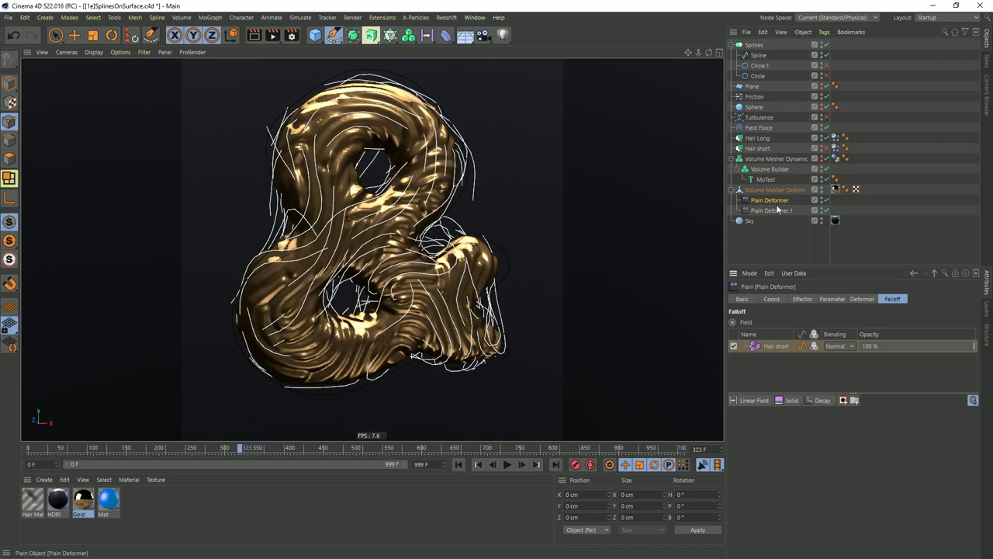
key(Delete)
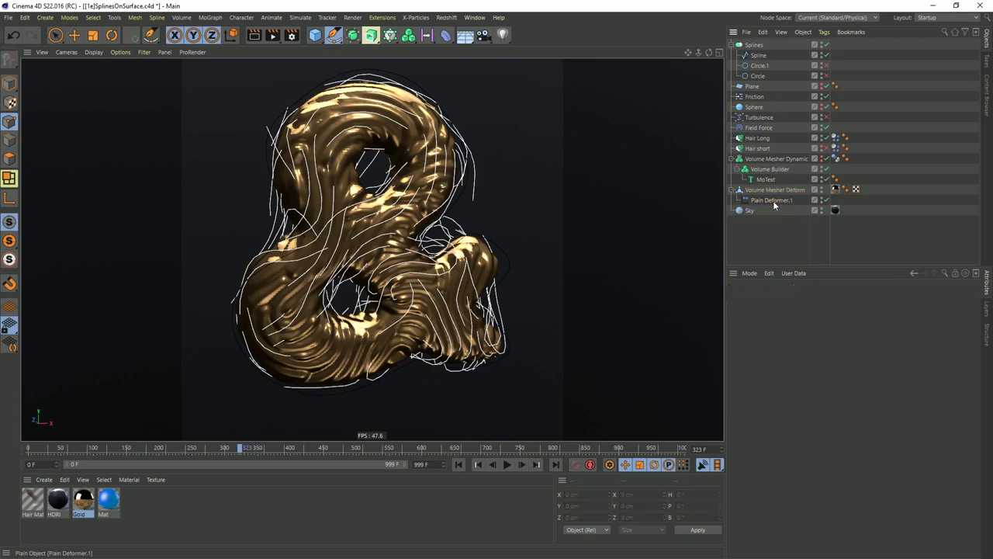
click(763, 148)
- Delete Hair short and rename Hair Long to Hair
key(Delete)
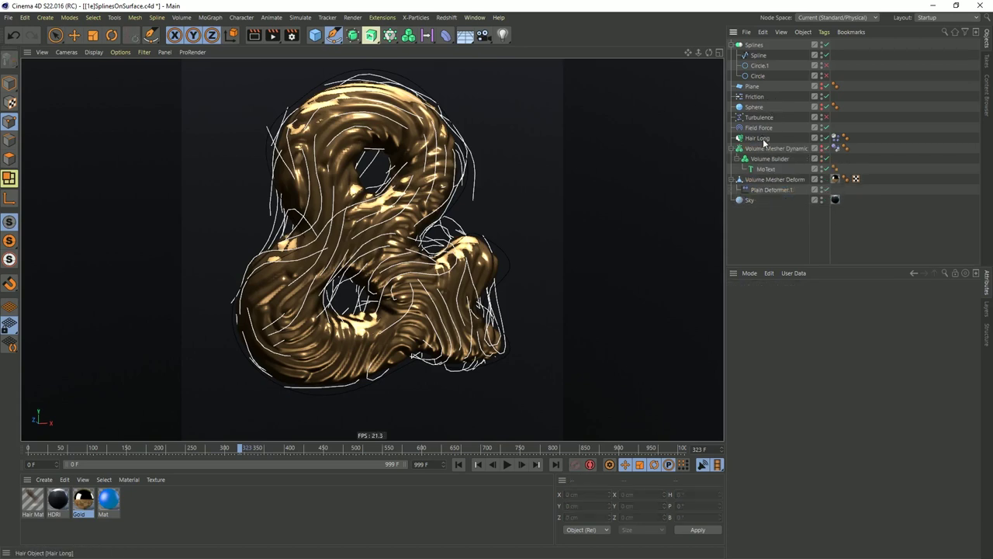
click(763, 140)
double_click(757, 138)
text(Hair)
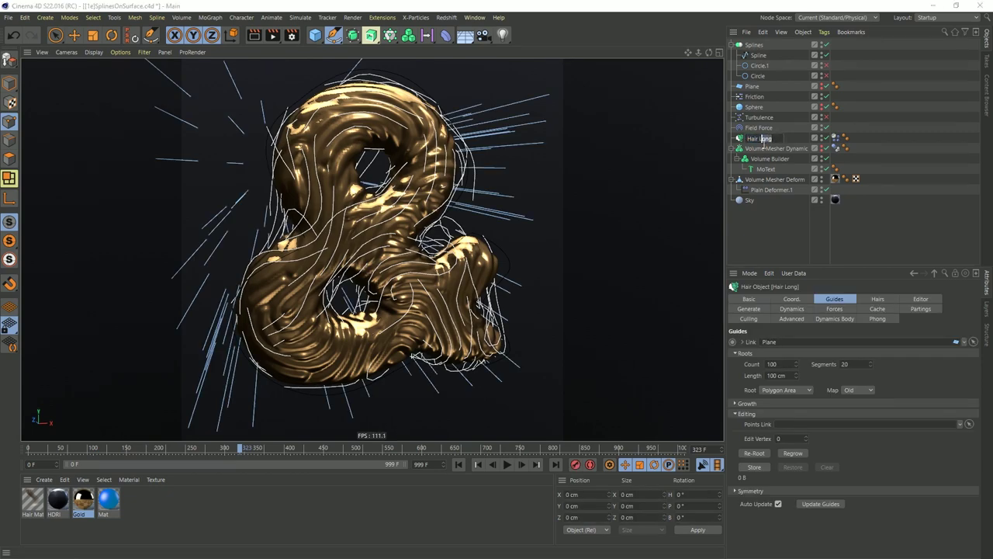
key(Return)
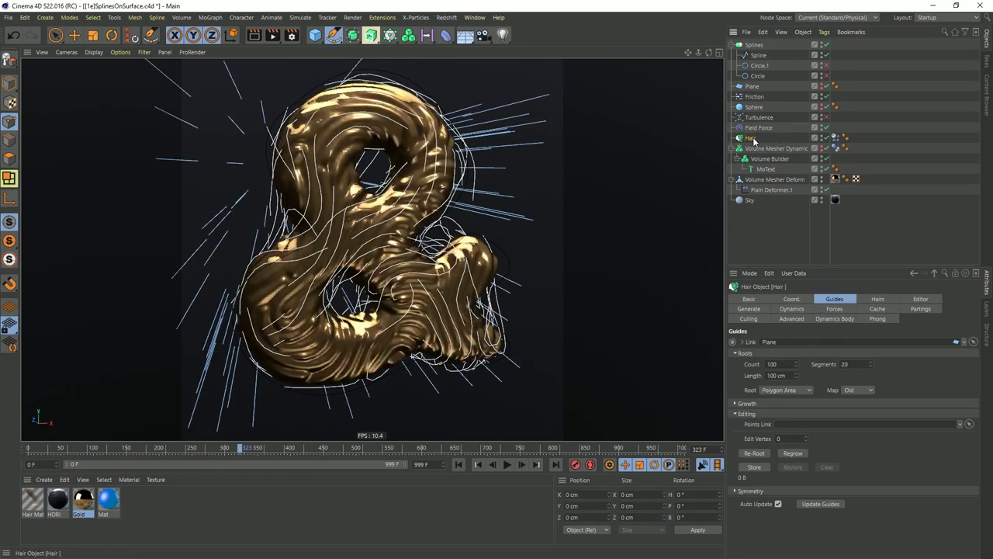
- Regrow the hair as 1 cm, single-segment guides and play the simulation from frame 0
text(1)
key(Return)
text(1)
key(Return)
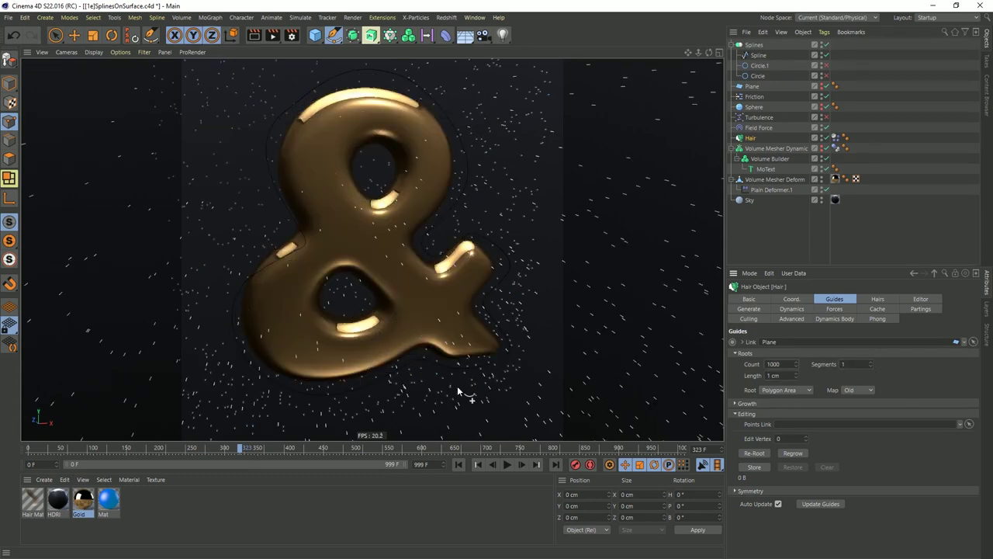
click(459, 464)
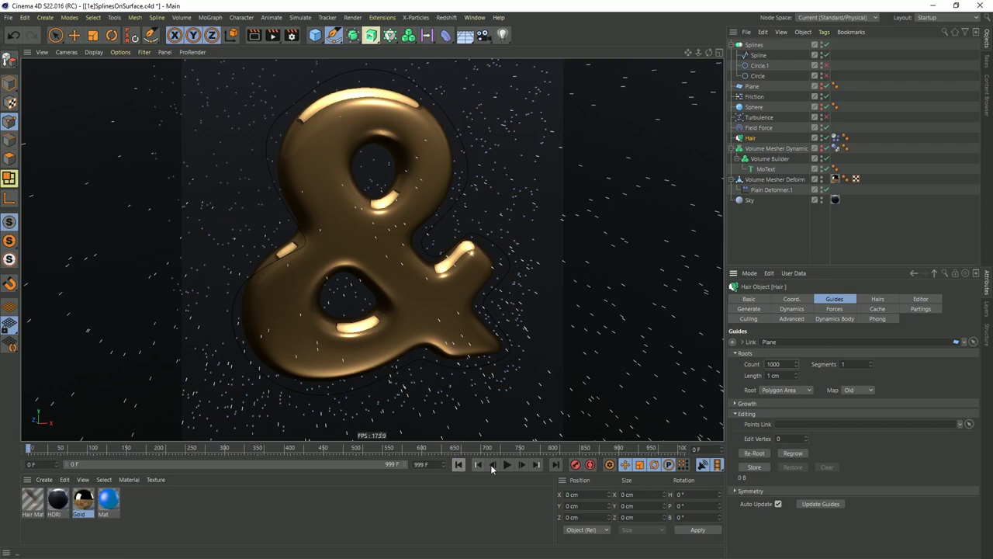
click(793, 454)
click(507, 464)
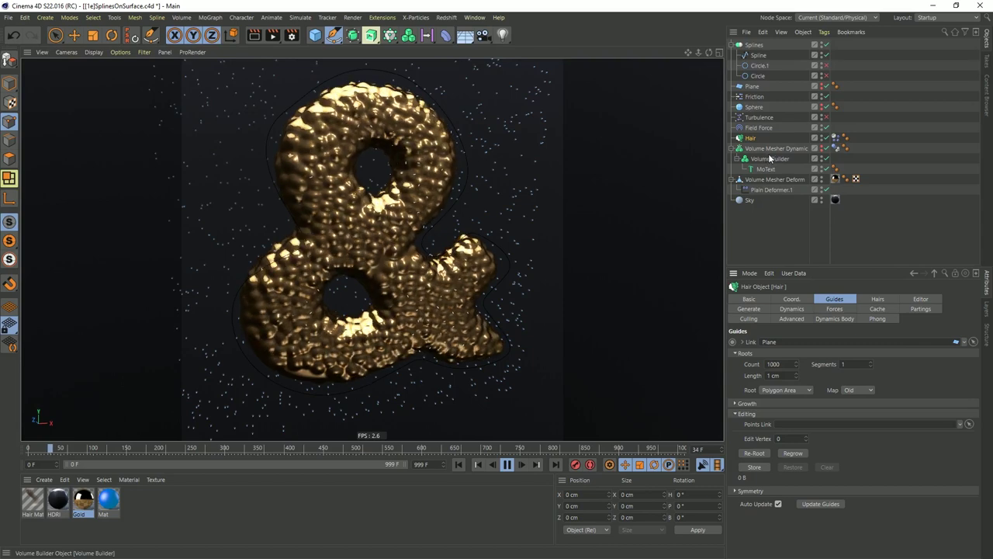
- Inspect the hair's collision margin and the MoText object's settings
click(835, 137)
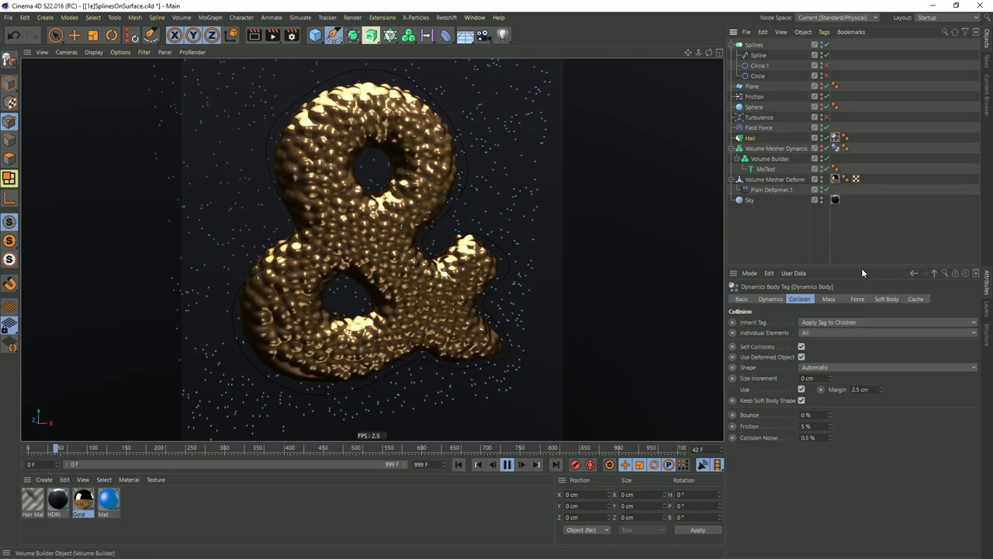
click(858, 389)
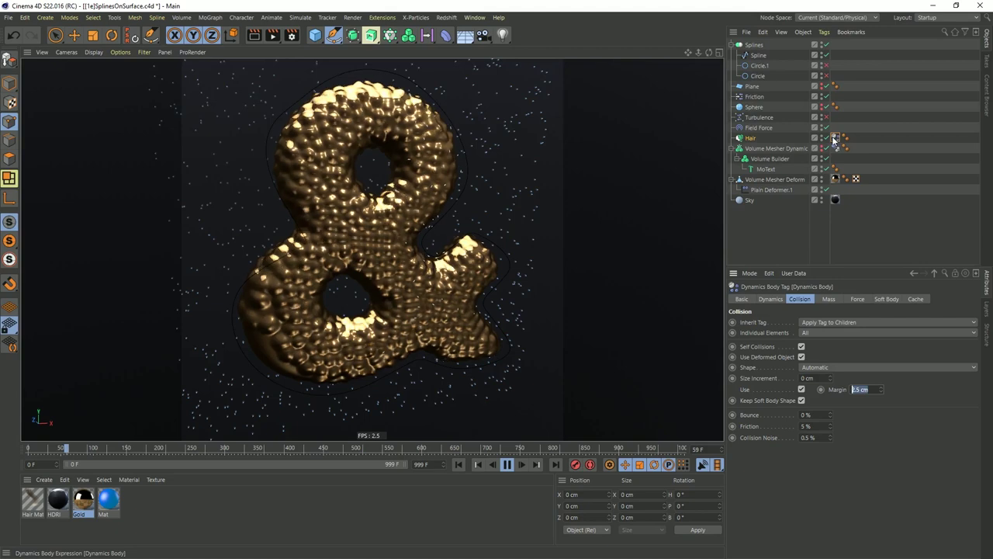
click(766, 169)
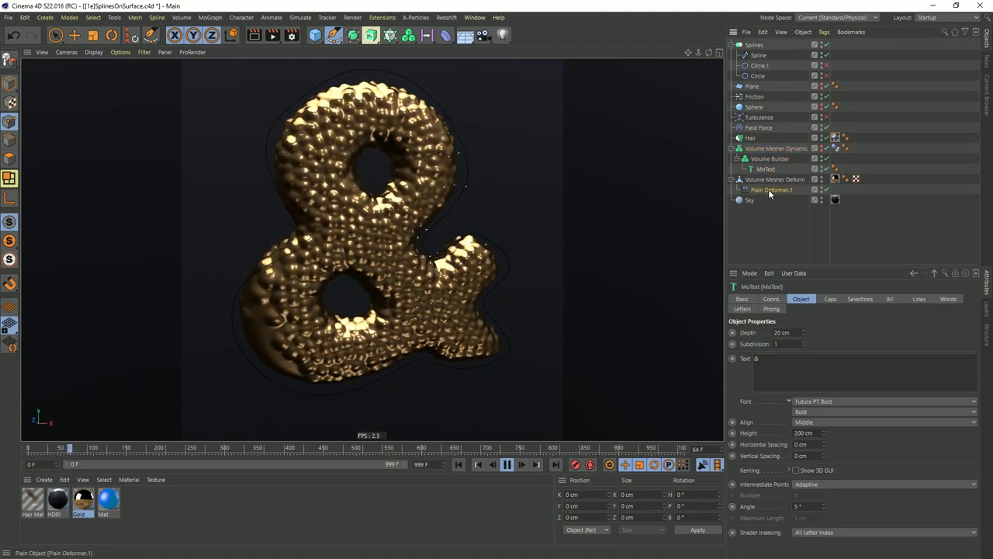
- Set the Hair field layer radius in Plain Deformer.1 to 3 cm, trying 2 cm first
click(768, 191)
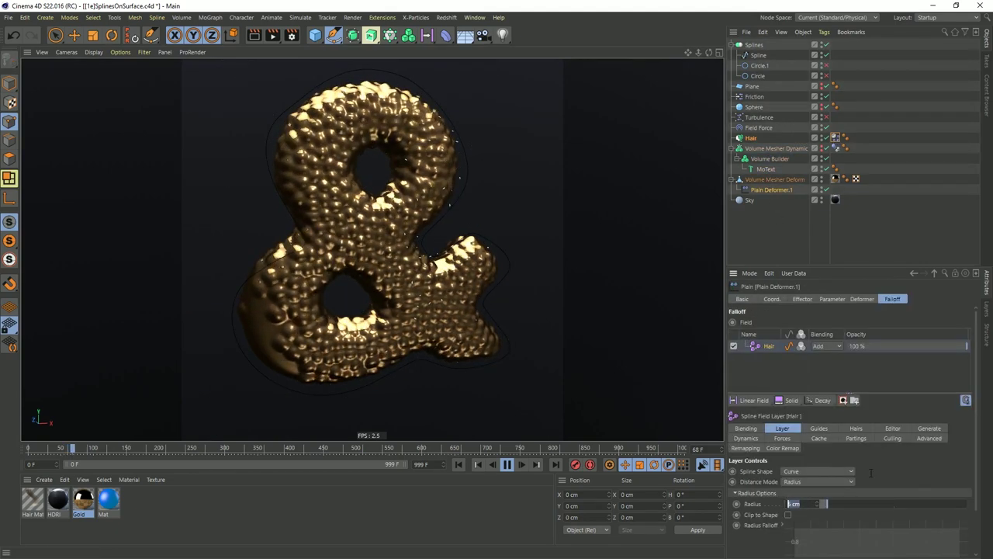
text(2)
key(Return)
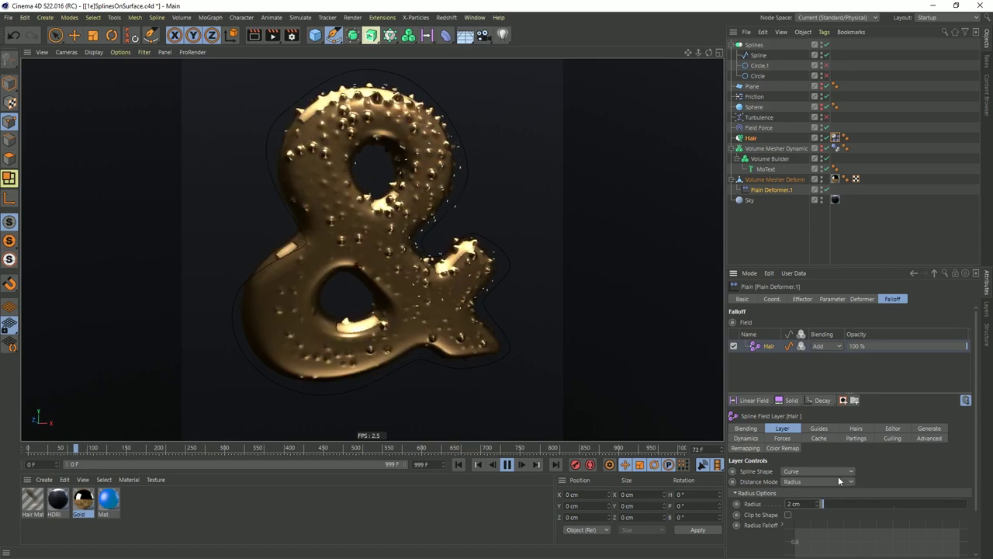
text(3)
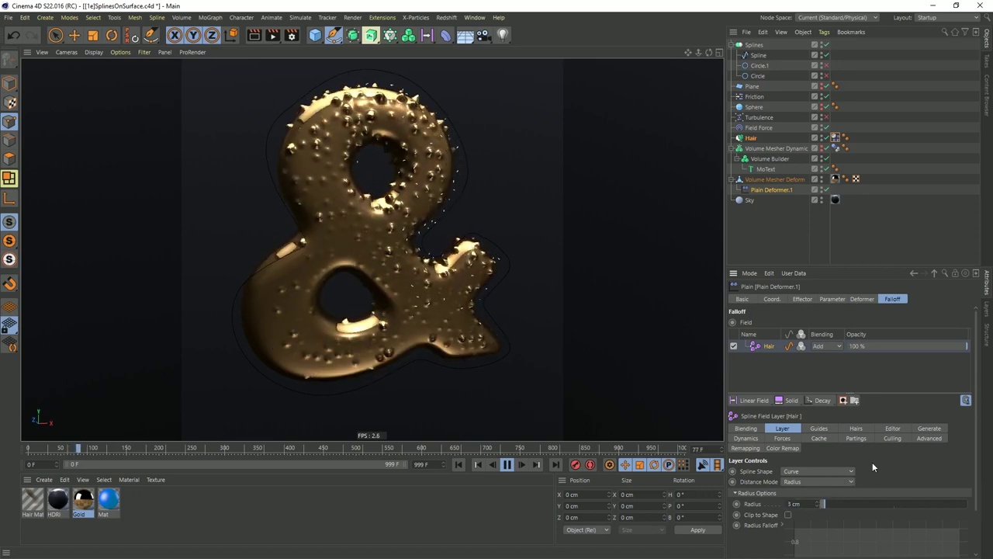
key(Return)
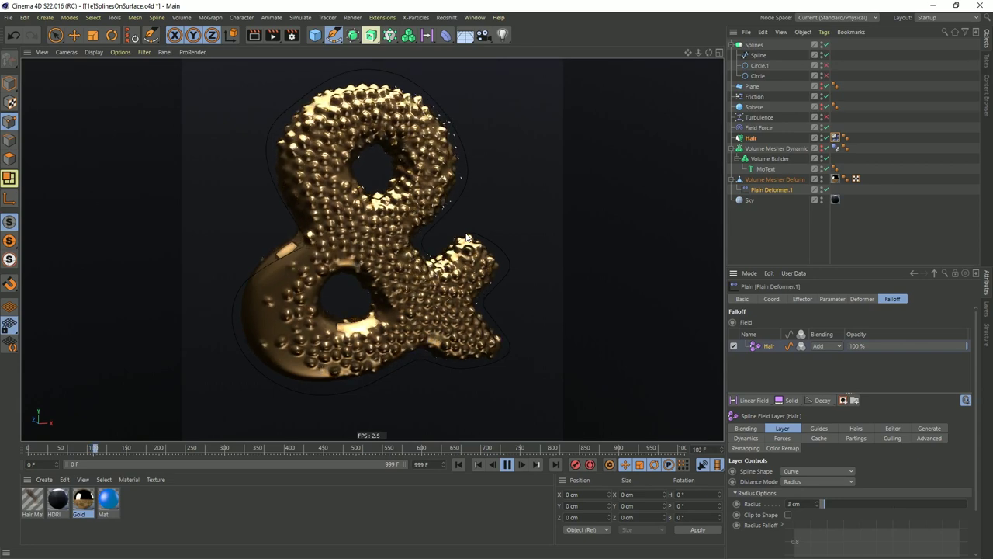
click(760, 192)
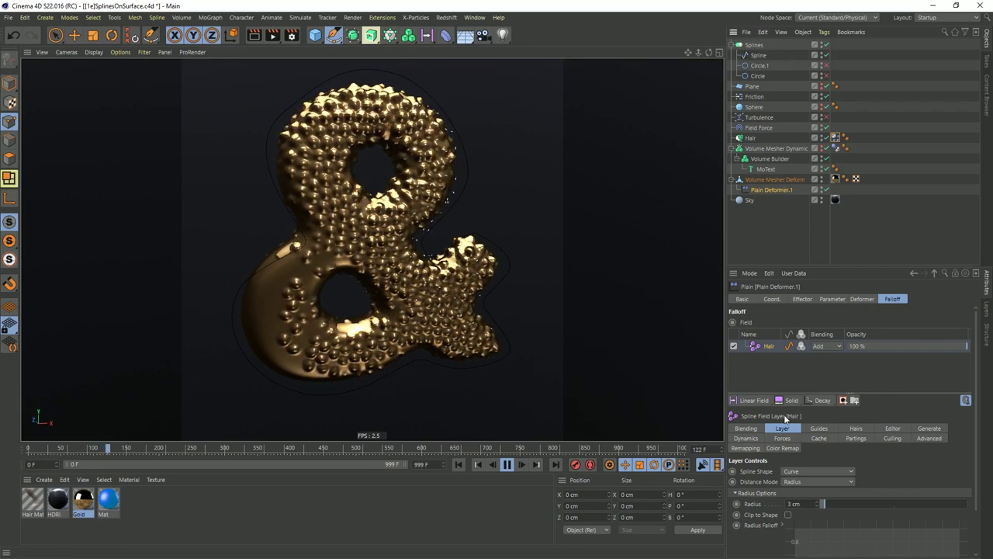
- Add a Decay field layer to Plain Deformer.1 and settle its effect strength at 71%
click(815, 400)
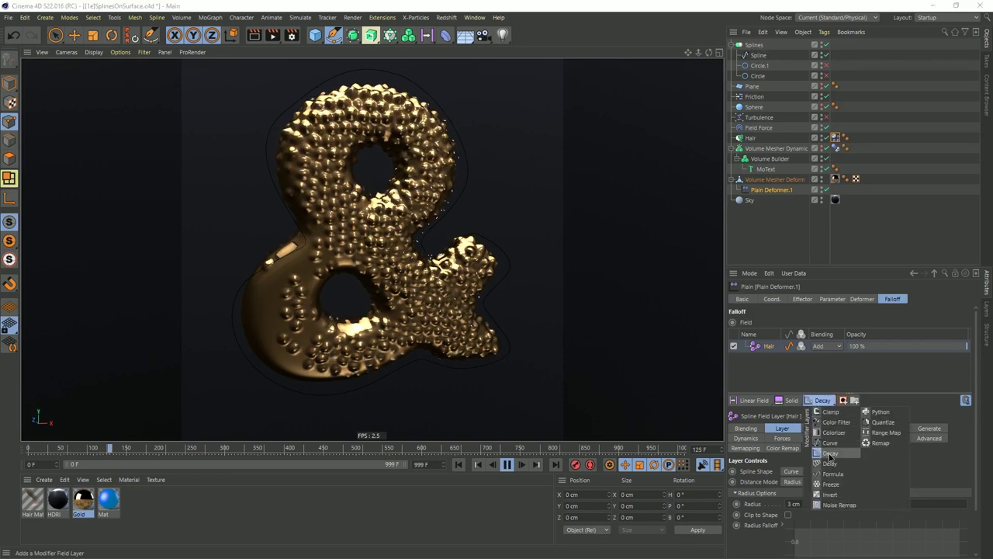
click(831, 453)
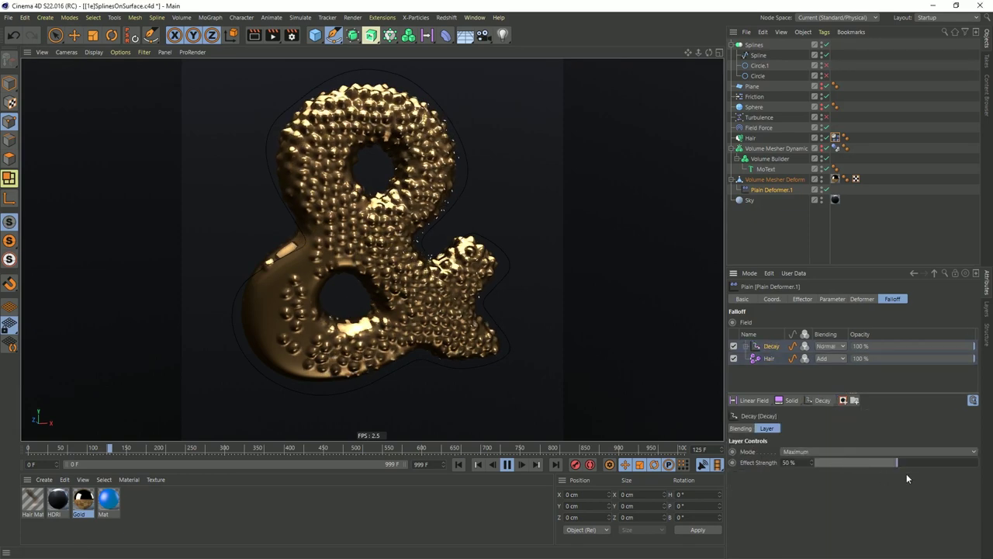
click(951, 462)
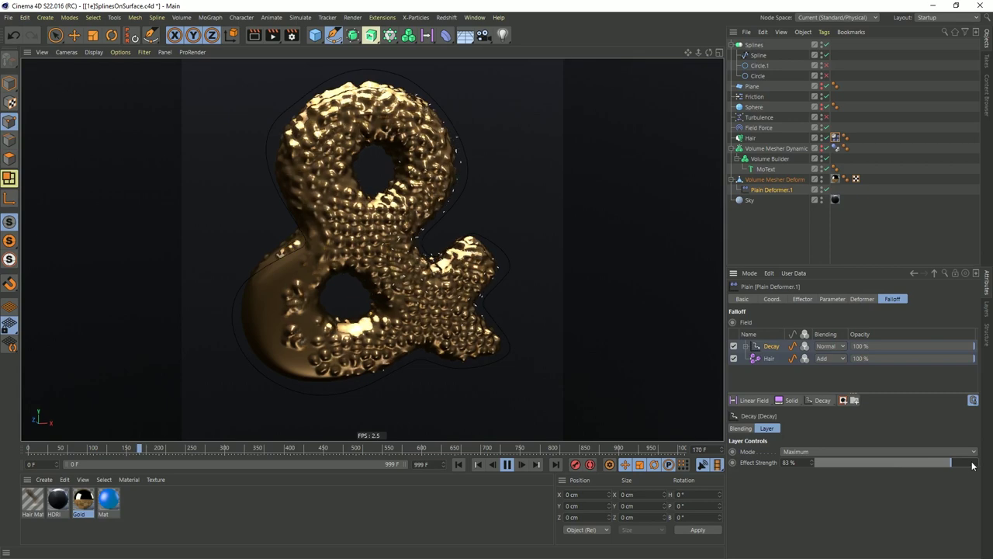
drag(964, 465, 974, 464)
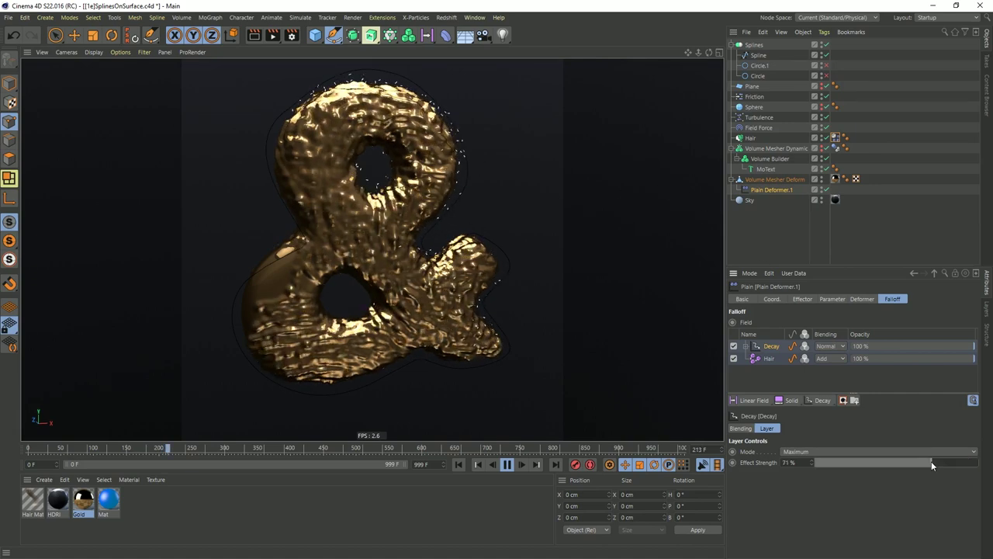
drag(931, 461, 916, 460)
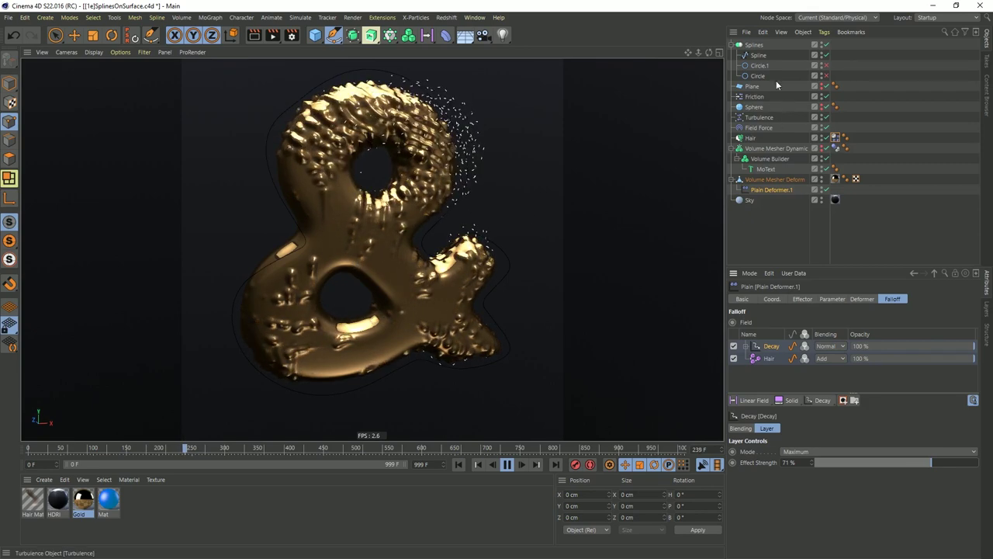
- Select the Turbulence force and set its Strength to 5 cm
click(758, 118)
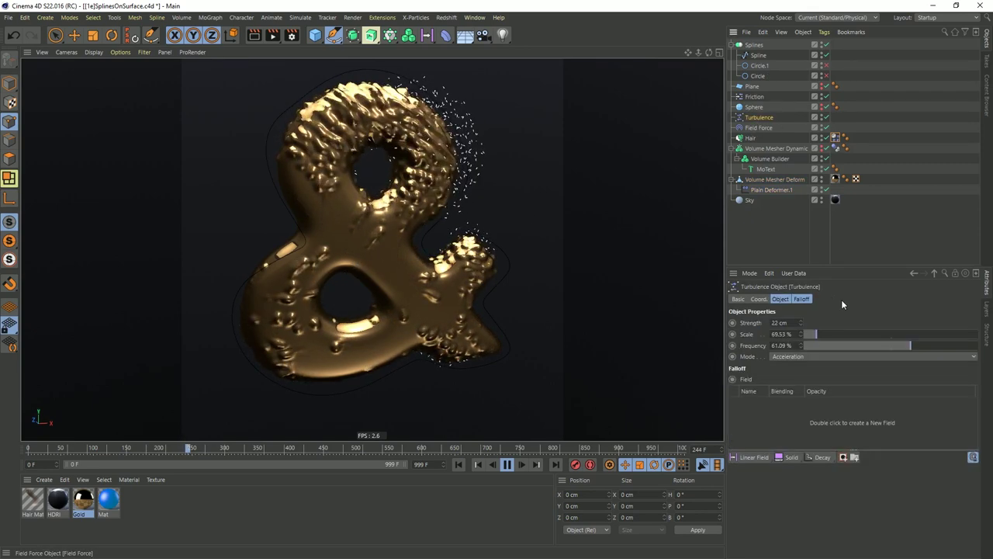
click(768, 322)
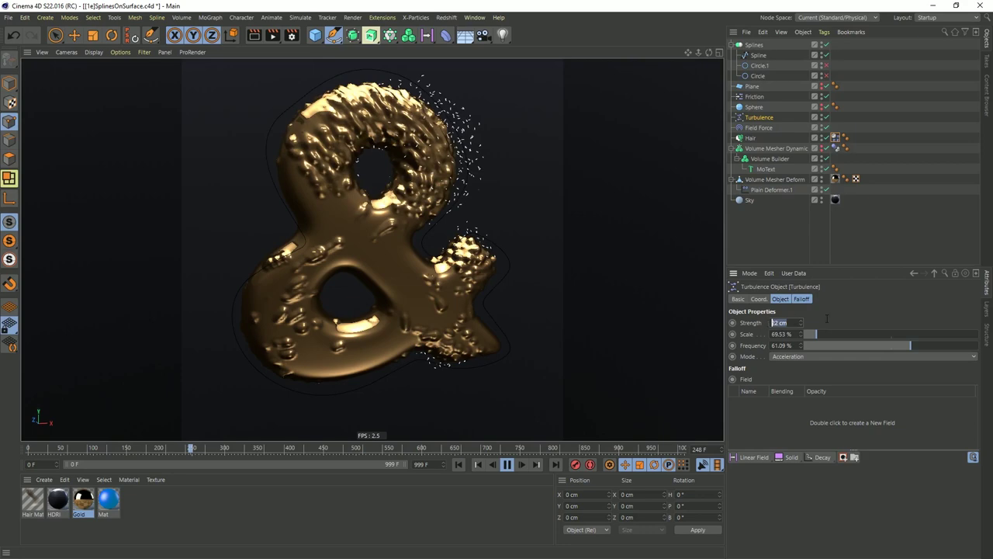
text(5)
key(Return)
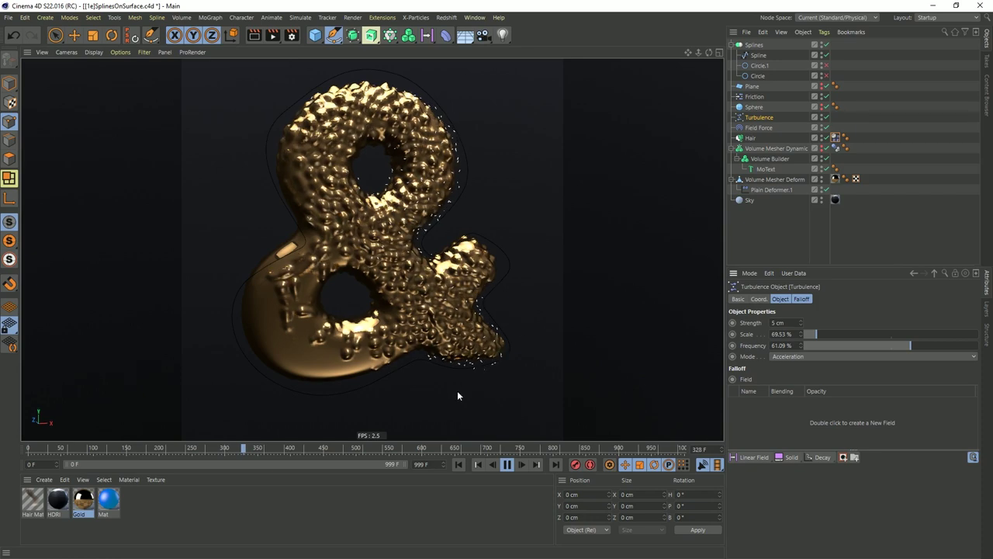
- Stop playback, orbit around the ampersand, and select the Hair object to show its guide settings
click(508, 464)
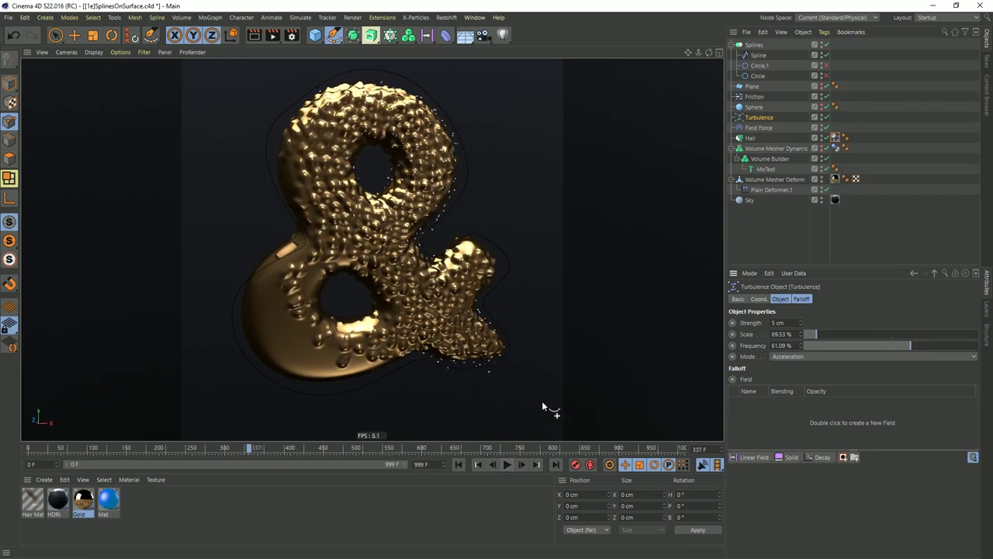
alt+drag(399, 222, 416, 192)
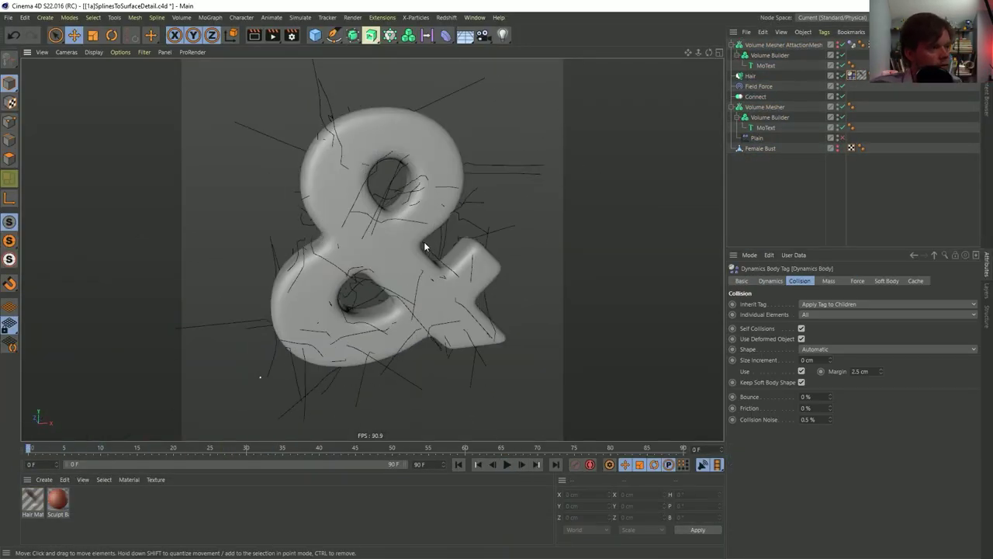
click(758, 76)
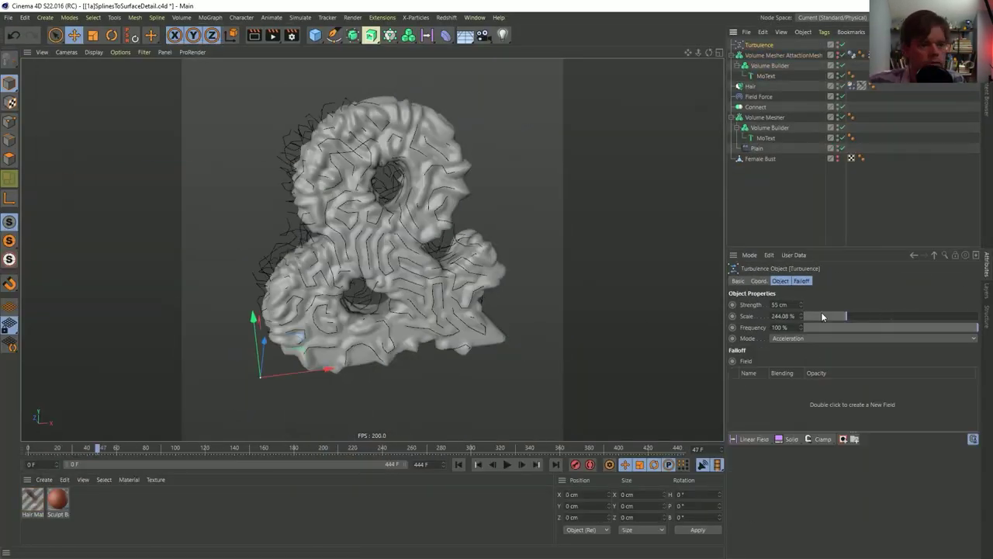